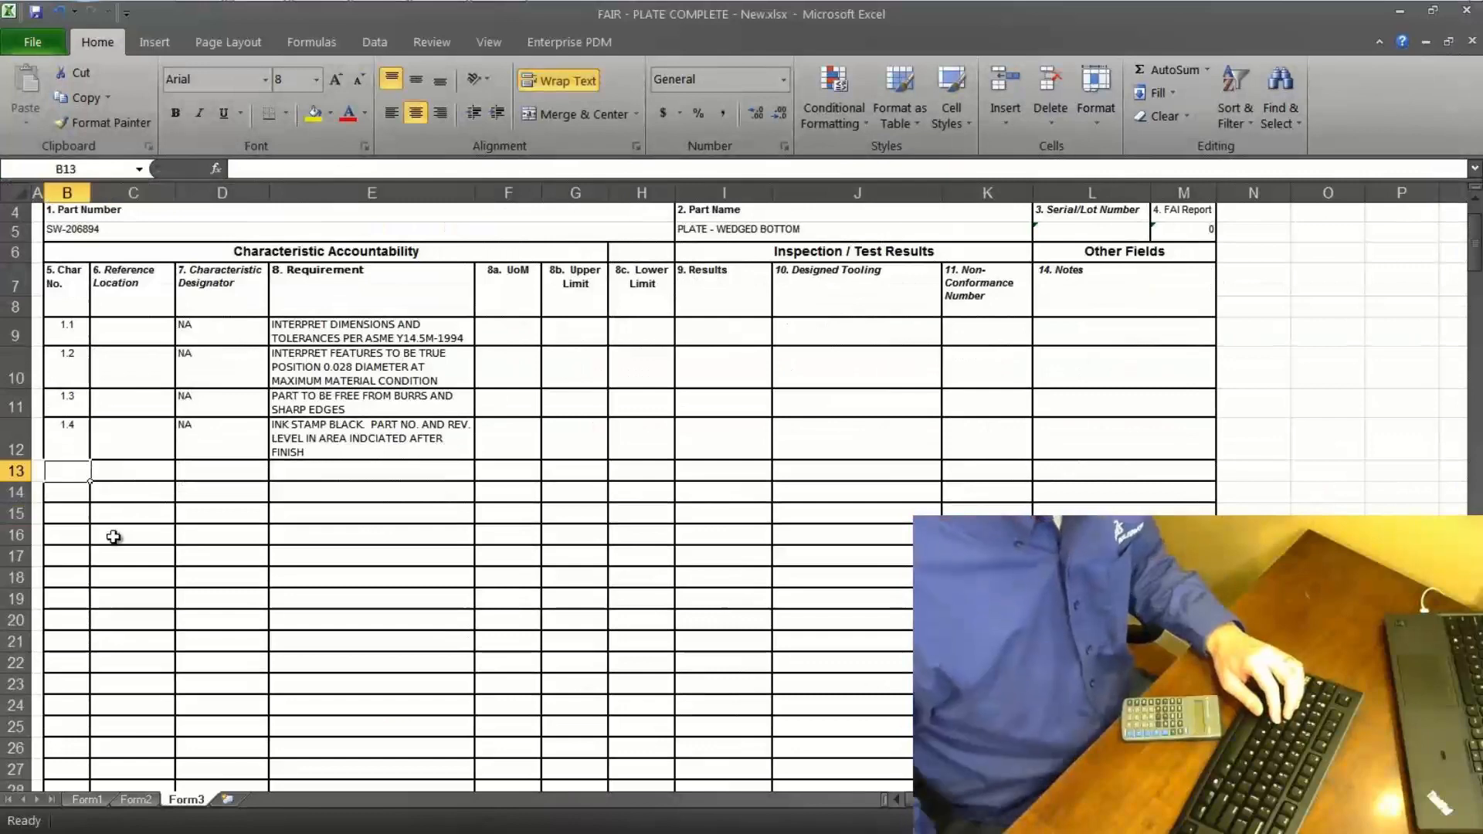
Add characteristic 2 below the existing rows of Form3, with designator Length, requirement 1.00 and unit of measure in.
text(2)
click(235, 475)
text(Length)
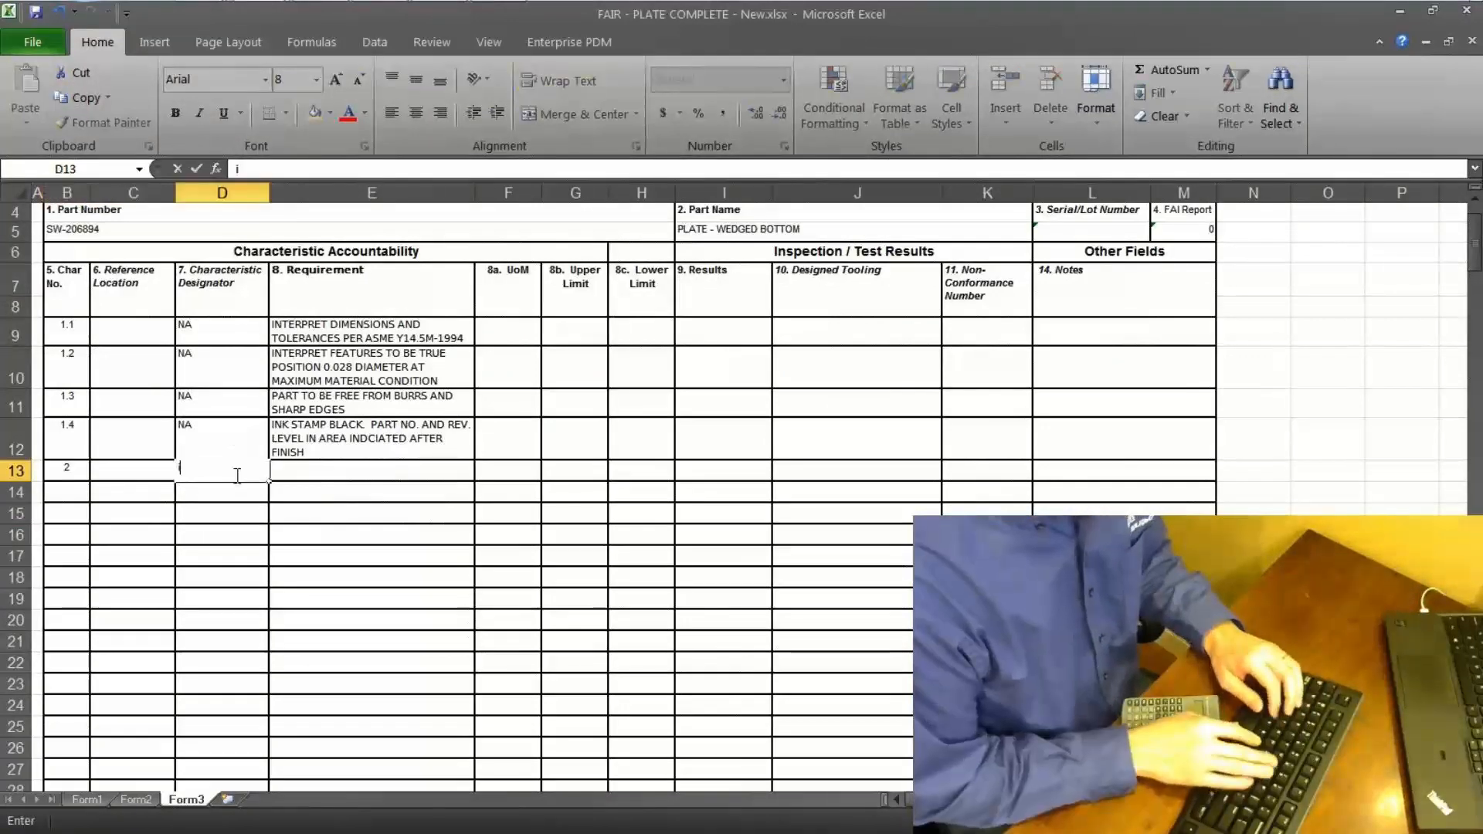
key(Tab)
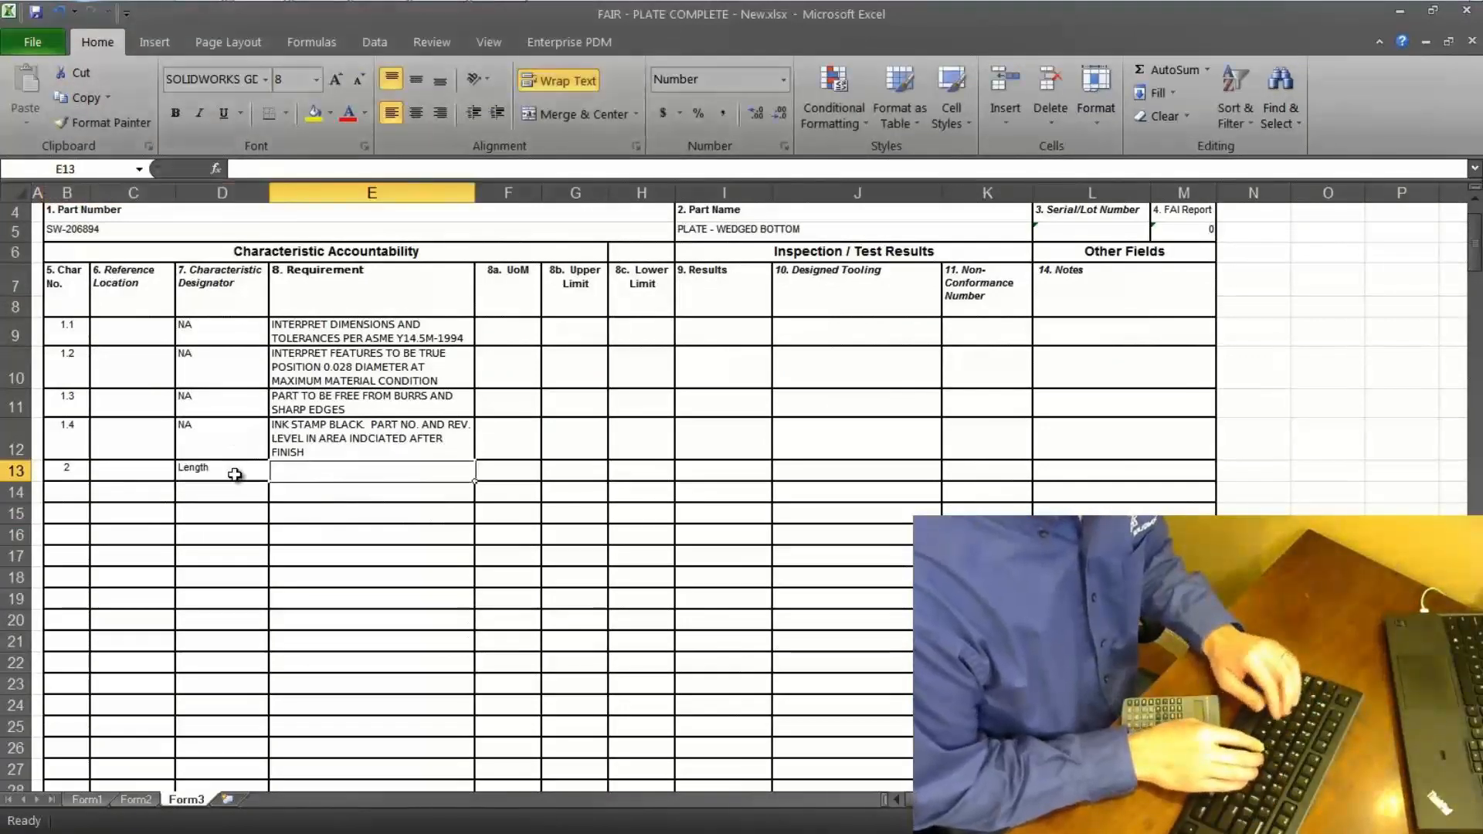
text(1.00)
key(Tab)
text(in)
key(Tab)
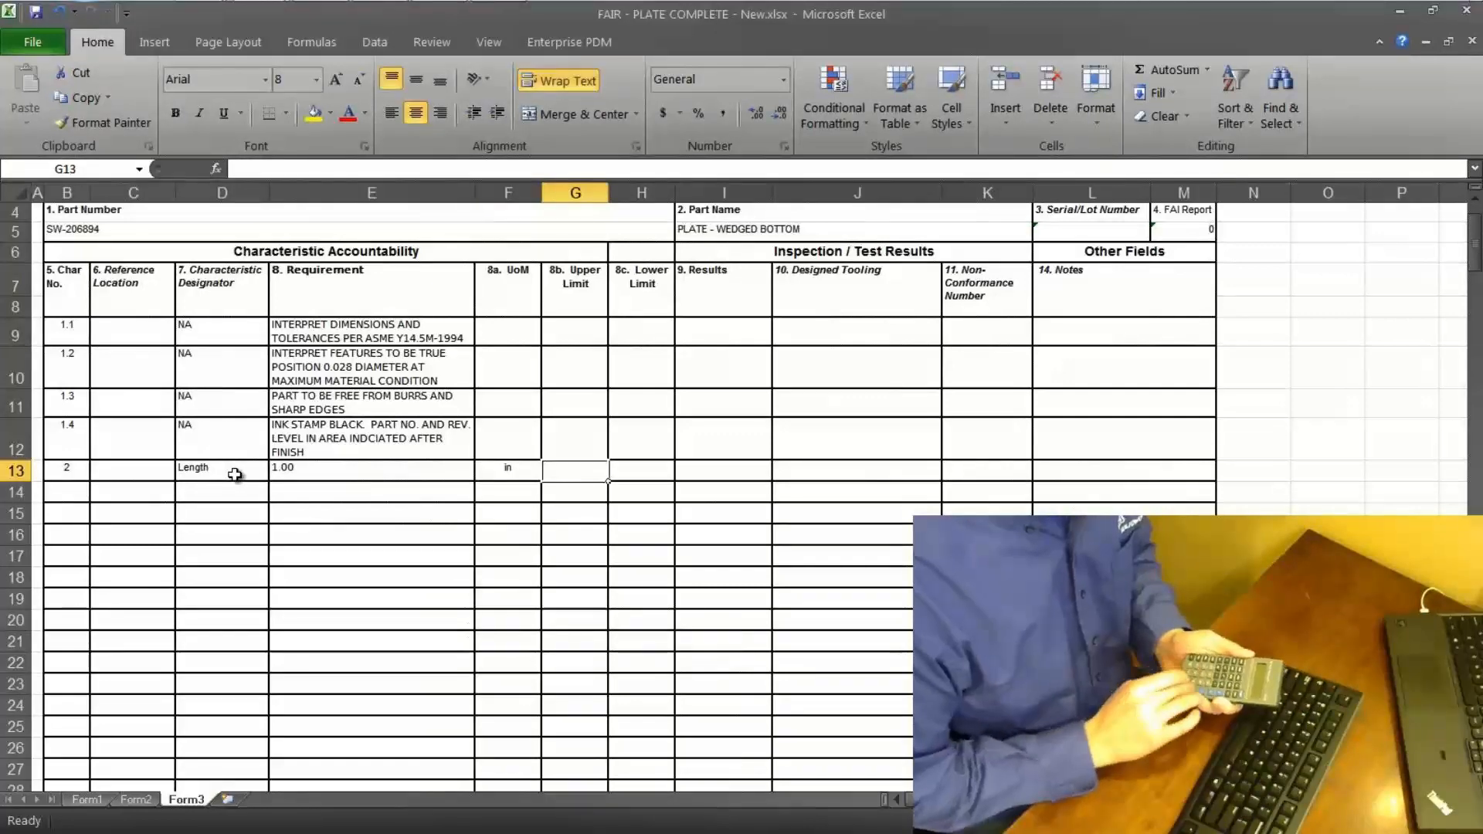
Set the limits of characteristic 2 to 1.015 upper and 0.985 lower.
text(1.015)
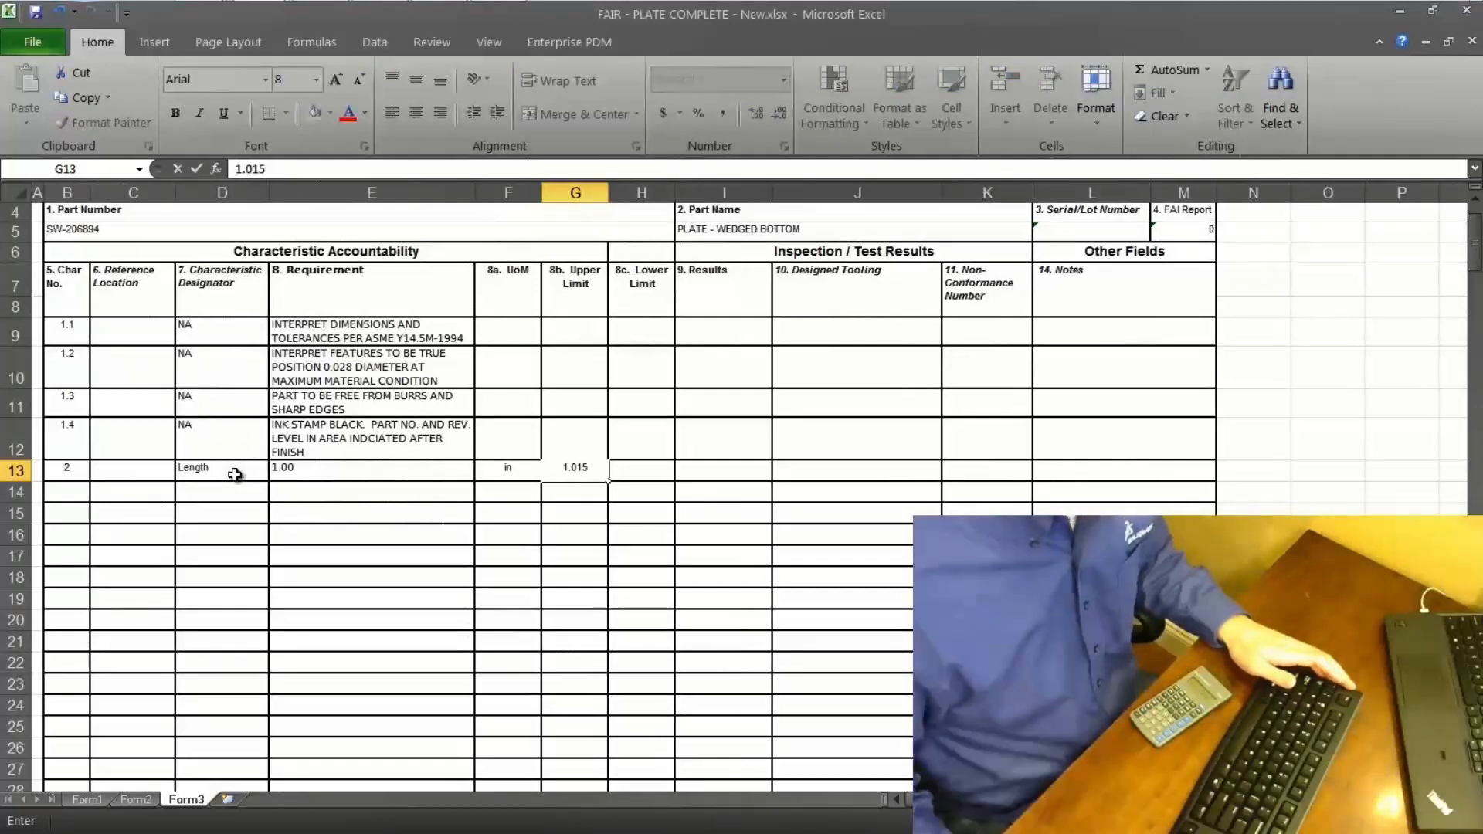
click(647, 467)
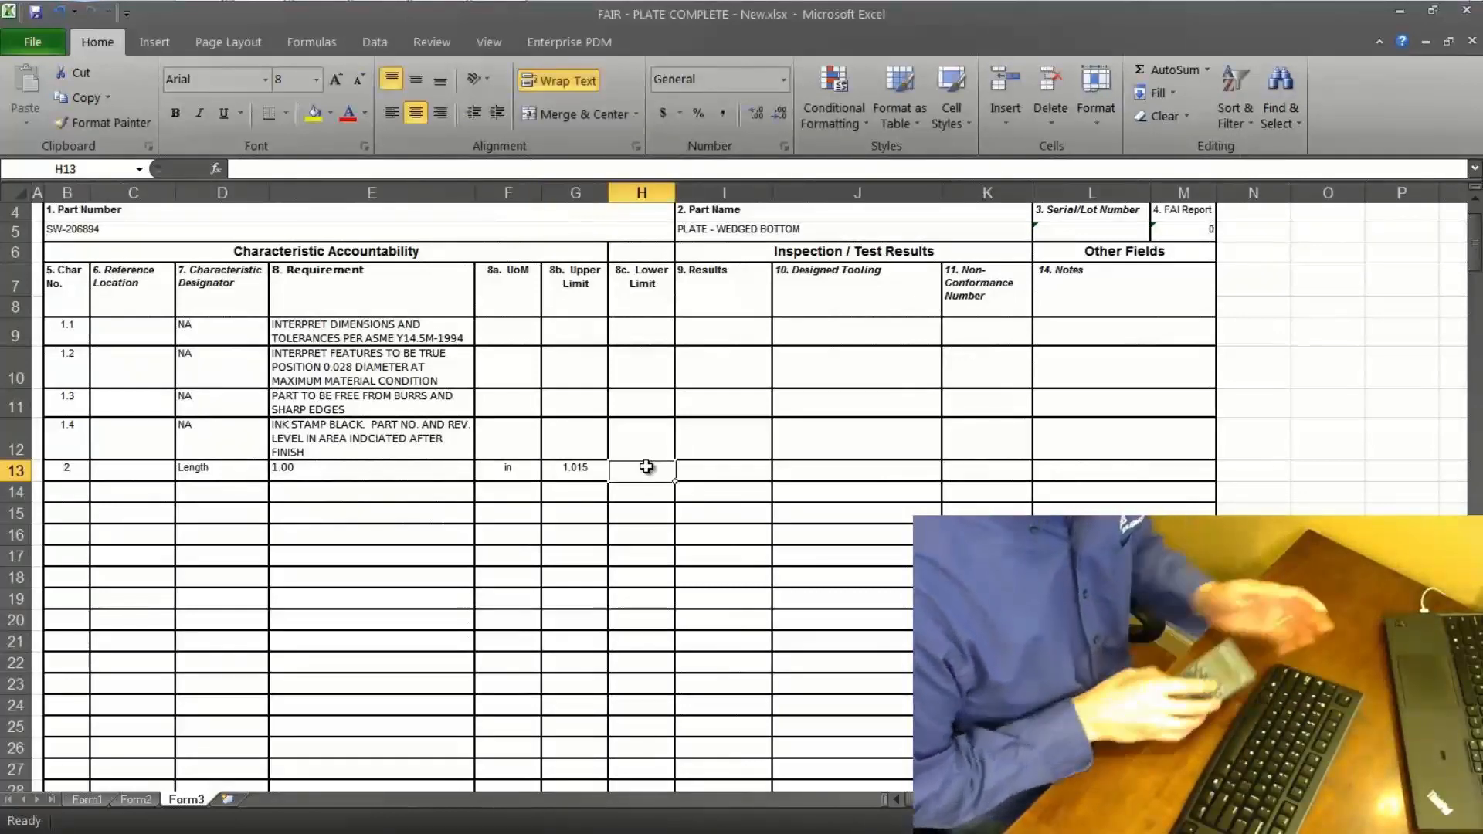
text(0.985)
Continue filling the characteristic rows below, including lower limit 1.545 for characteristic 16 and the entry for characteristic 23.
click(62, 497)
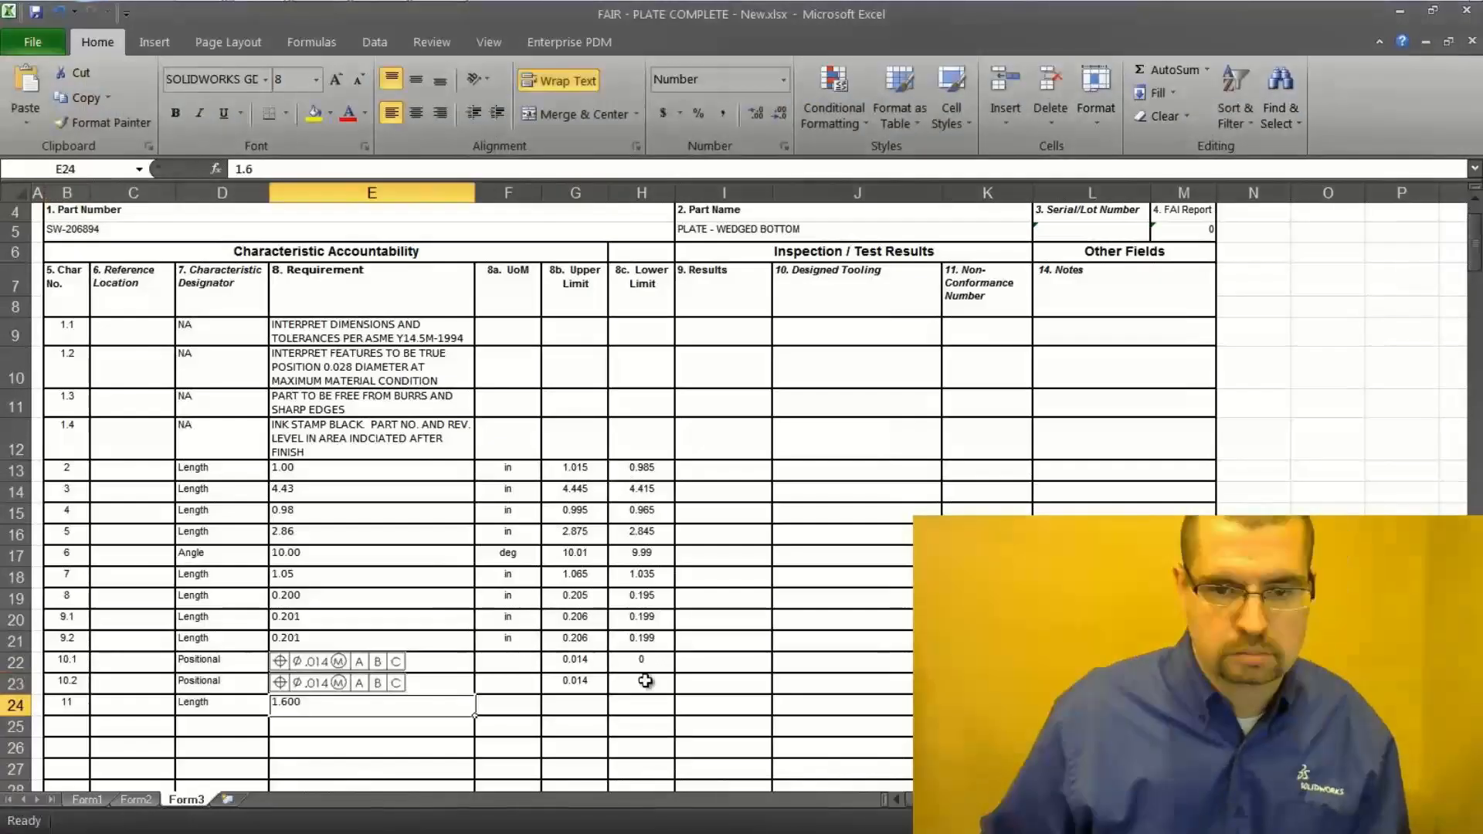
text(1.545)
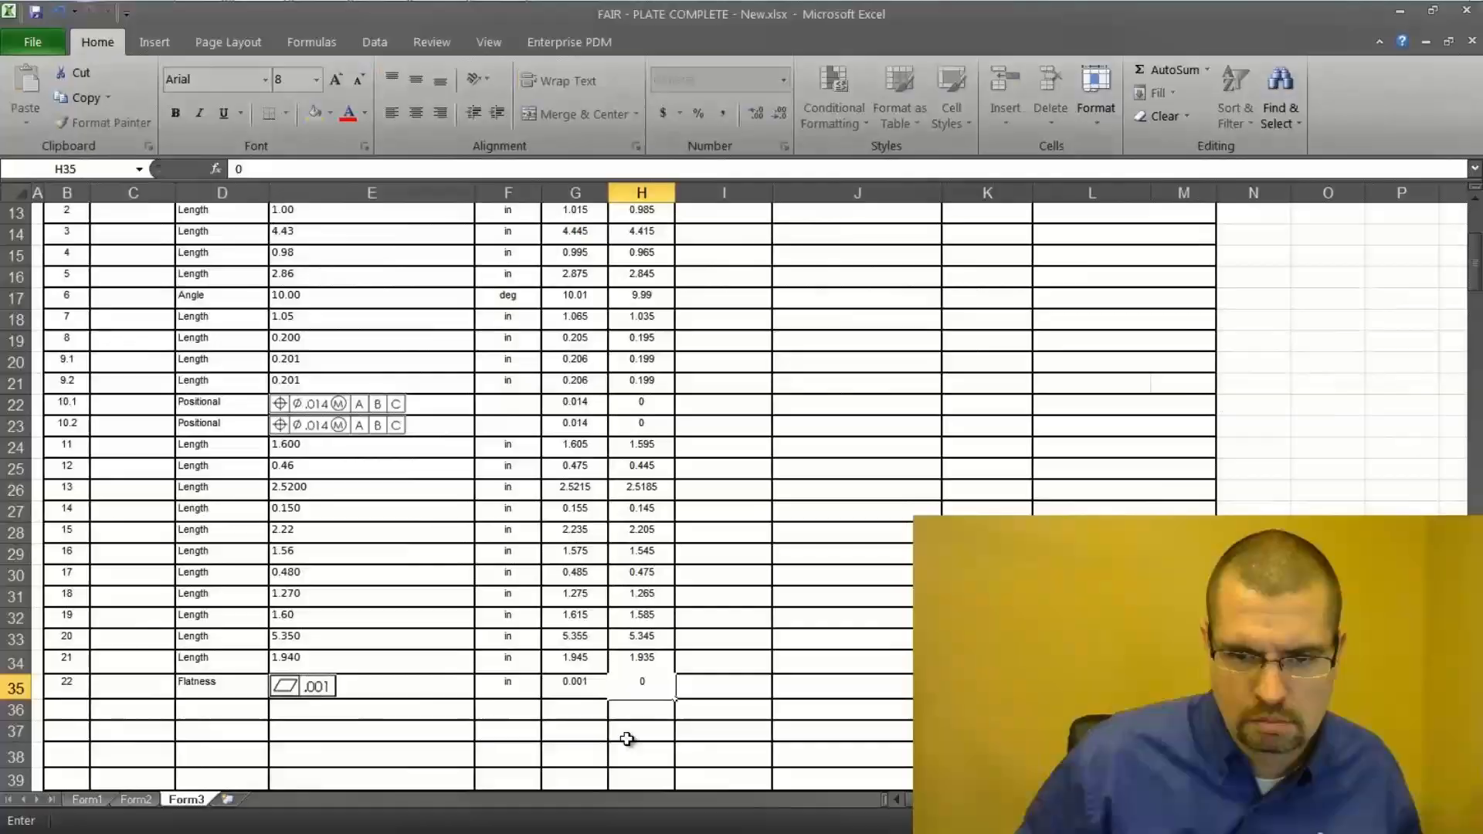
text(23)
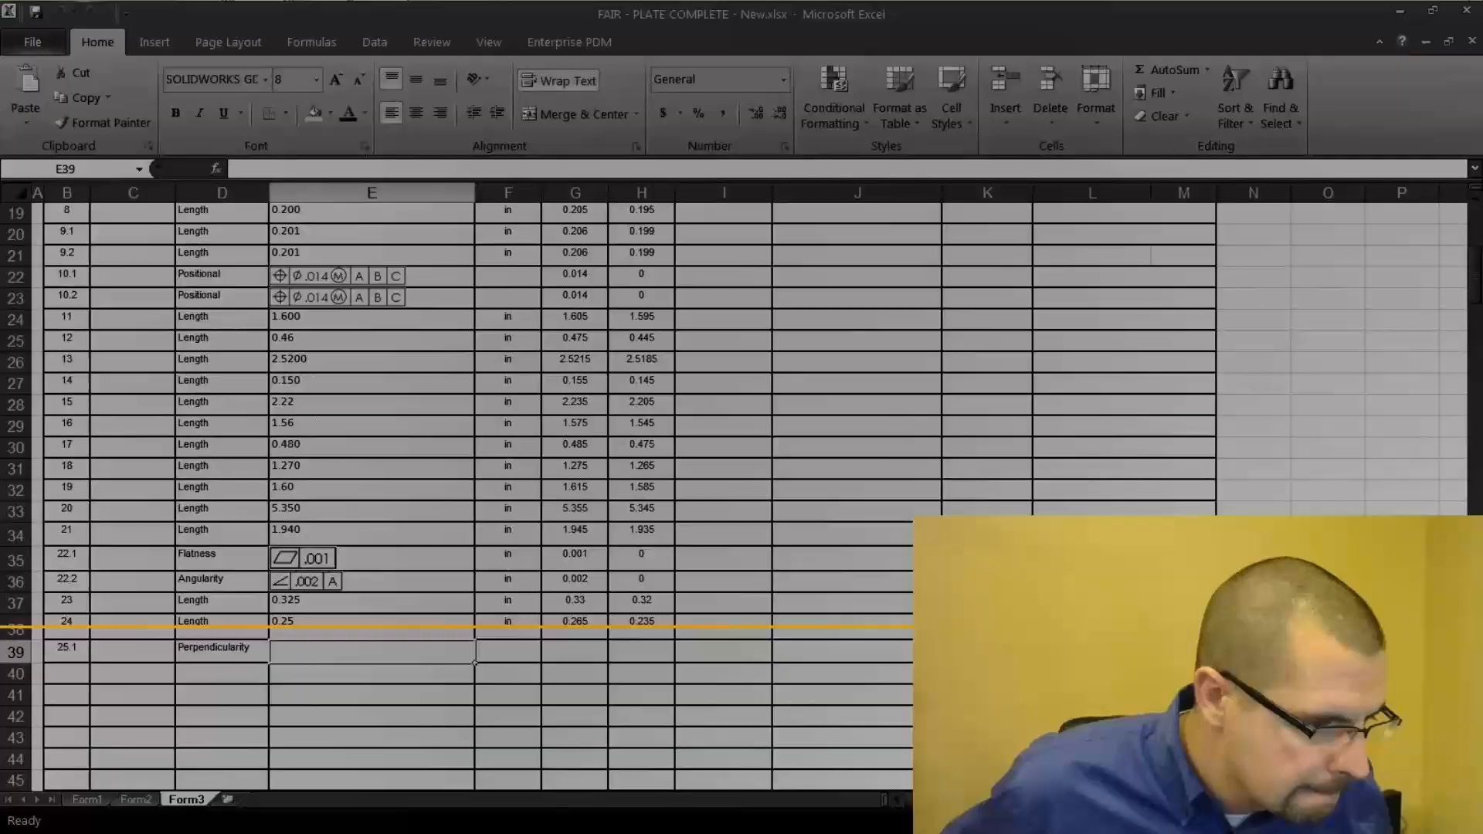
click(209, 700)
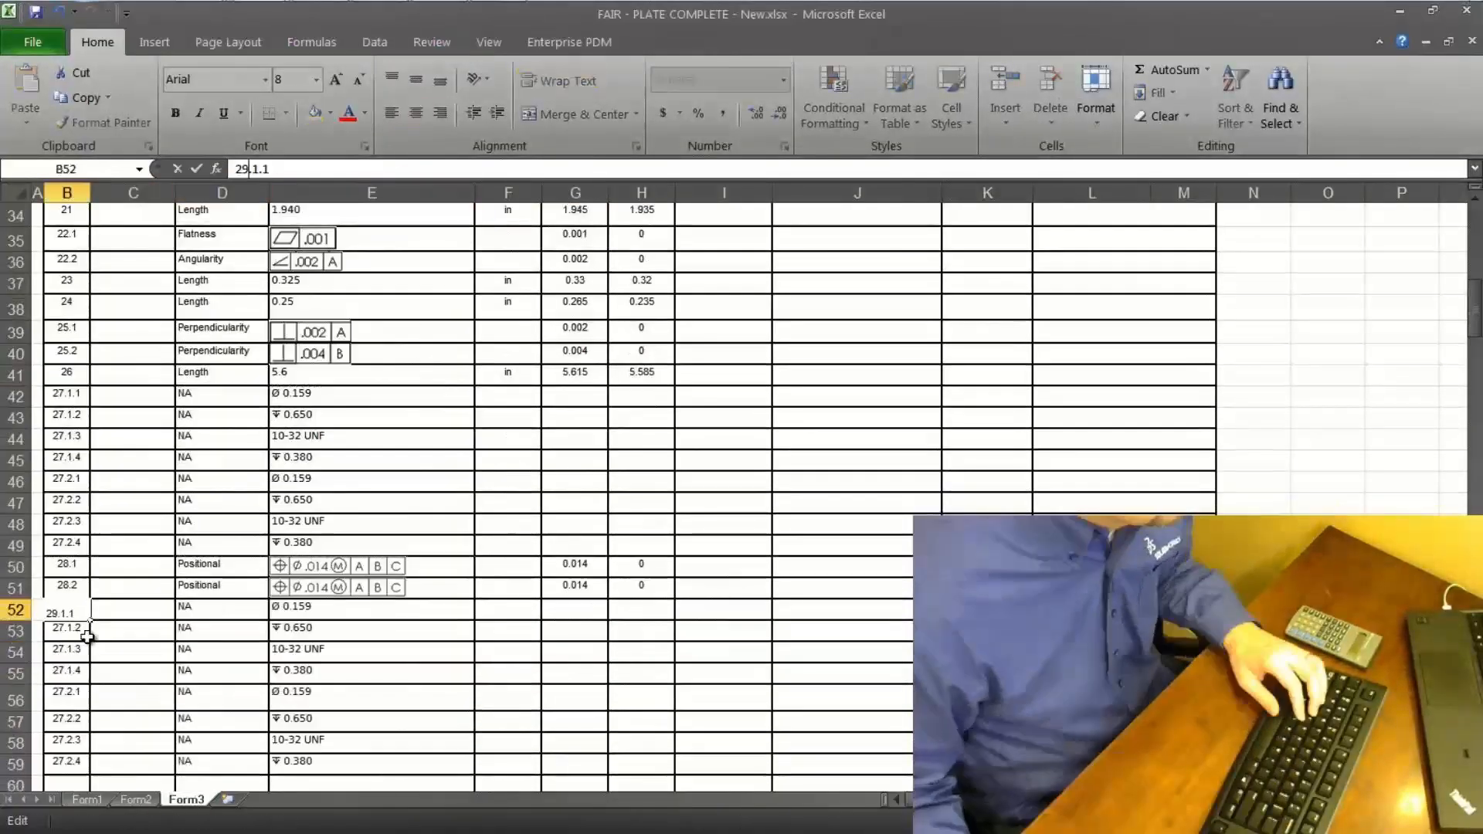
drag(209, 472, 658, 481)
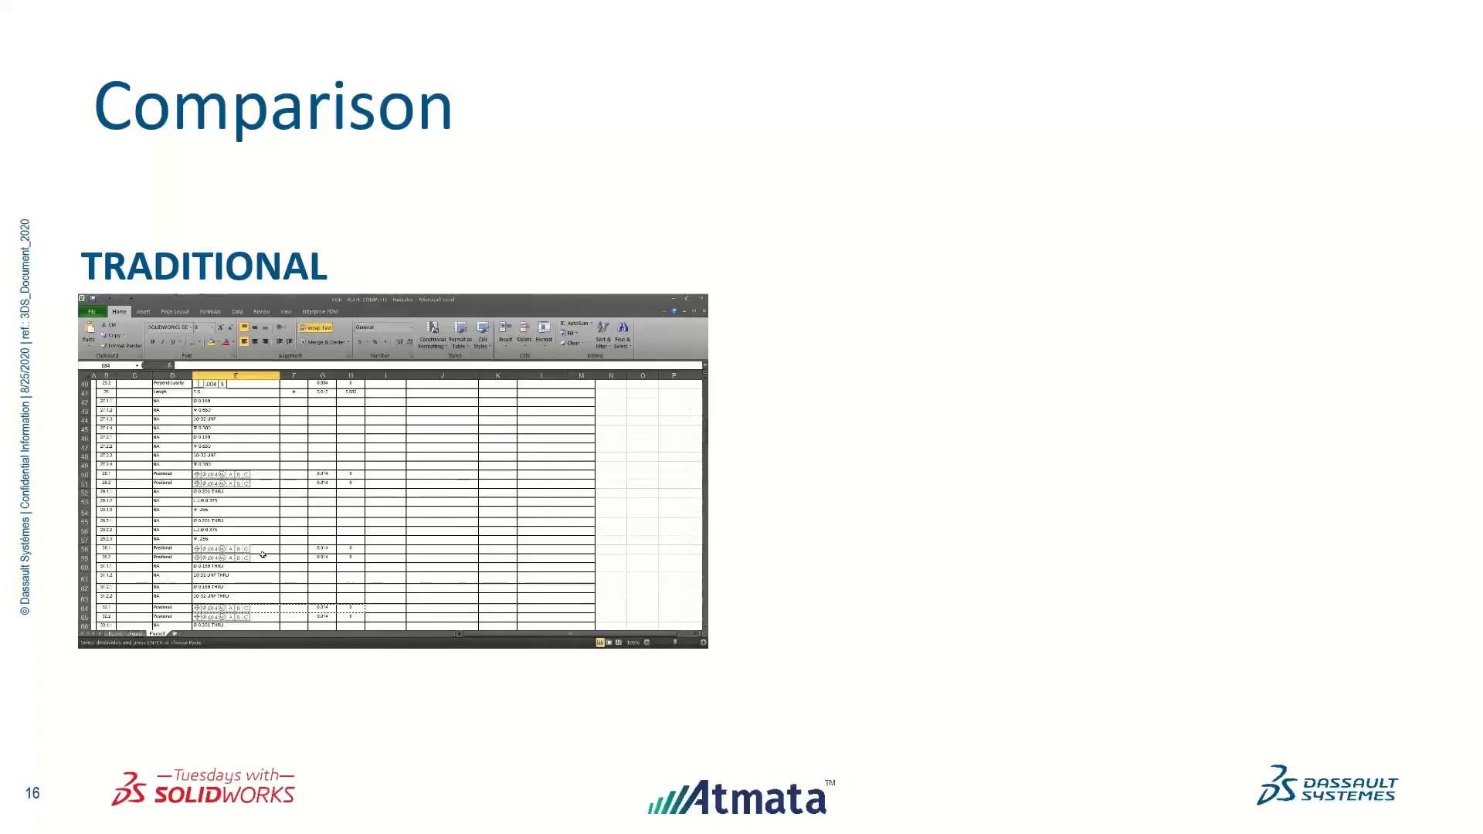
key(Right)
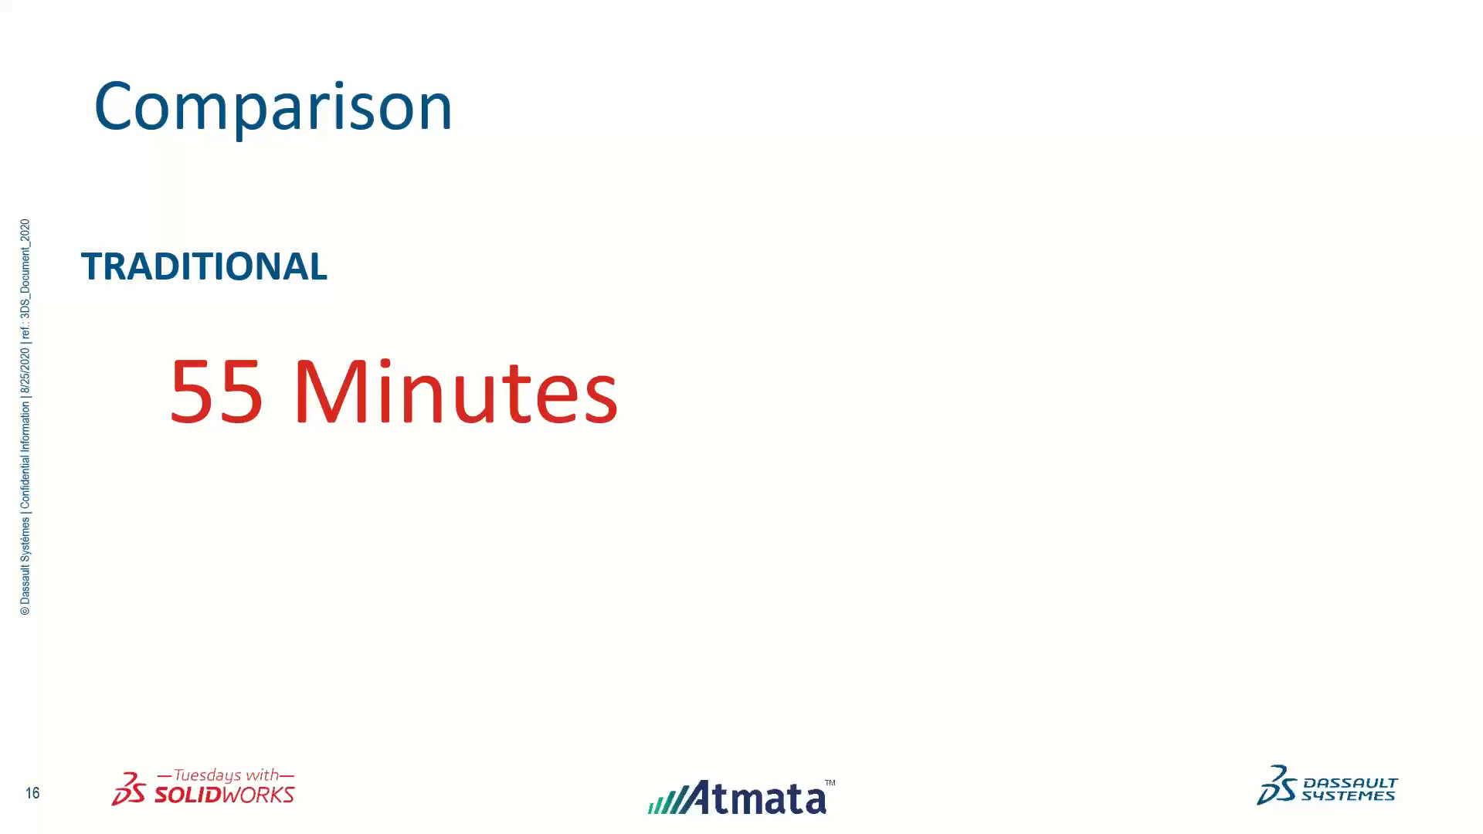
key(Right)
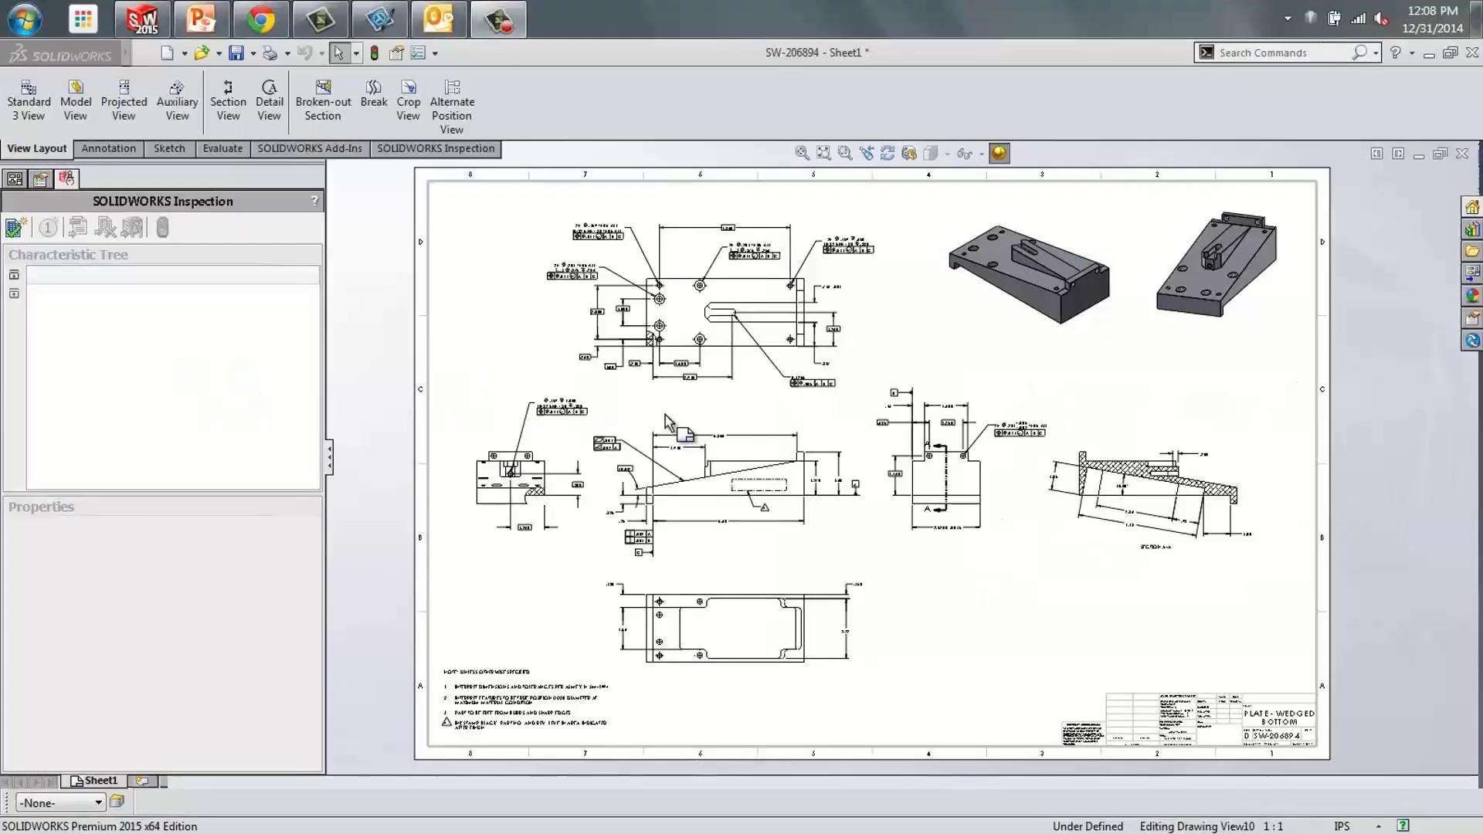
key(Right)
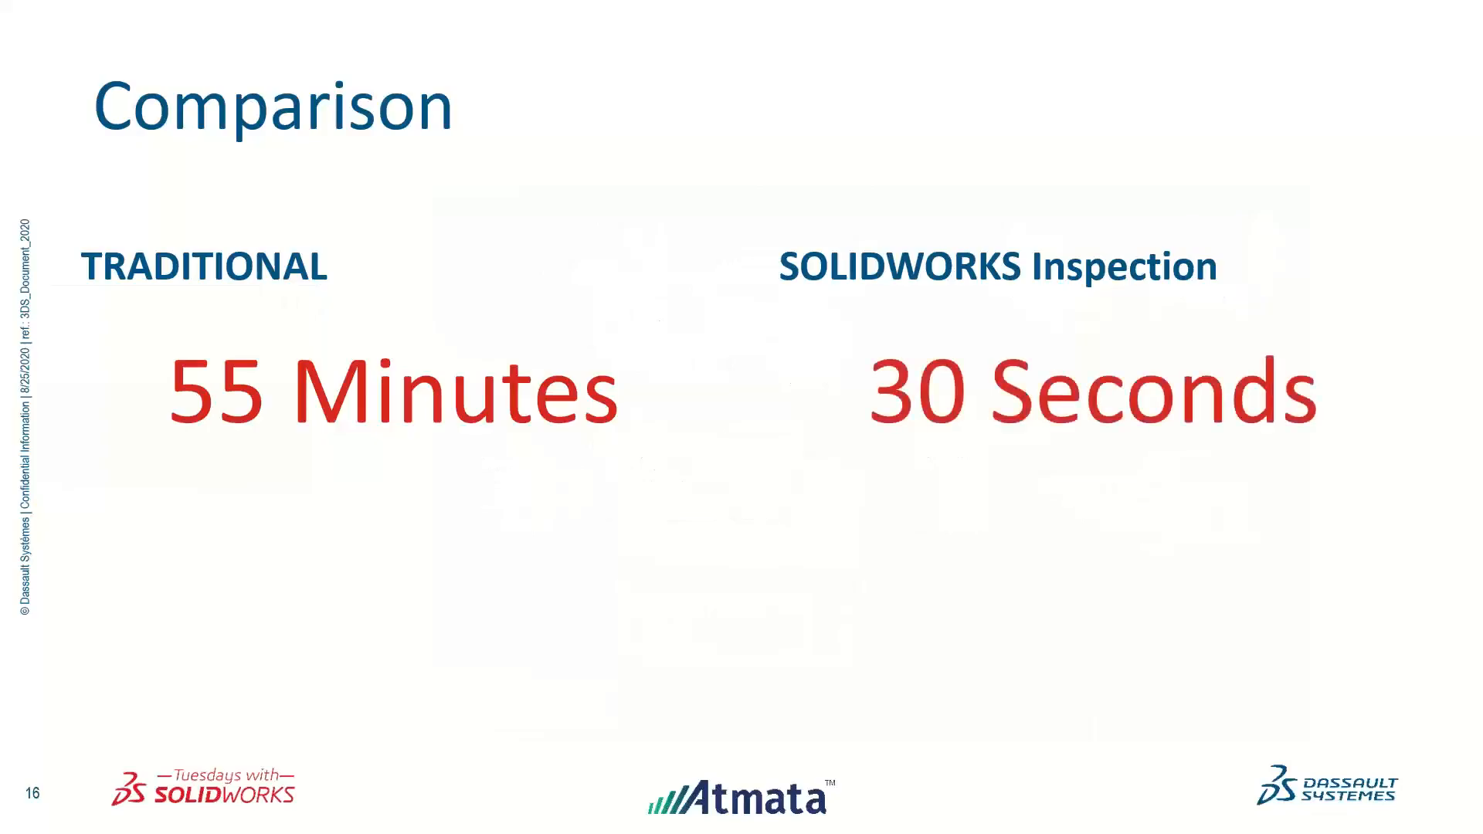
key(Right)
key(Right)
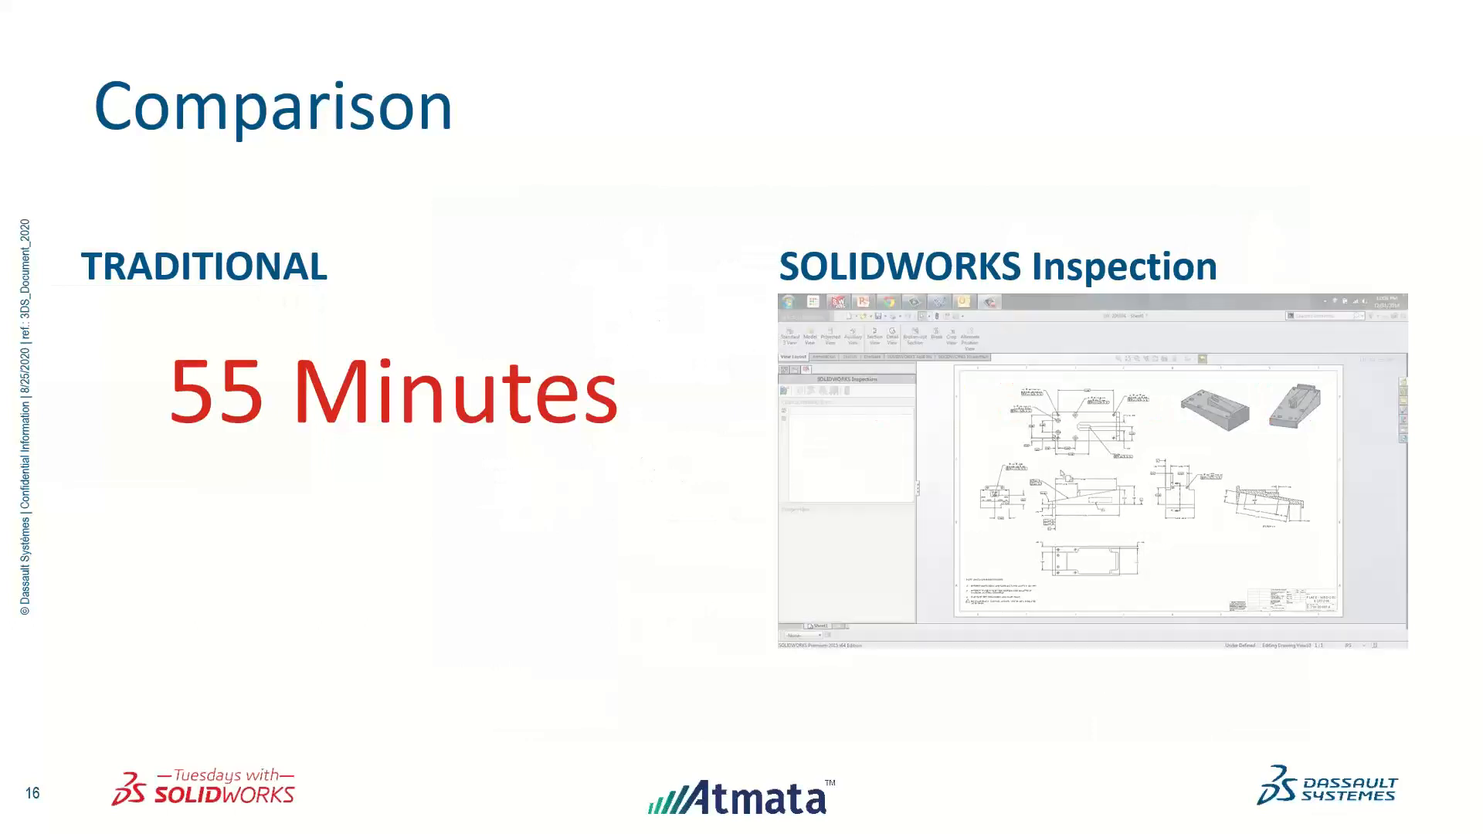
key(Left)
key(Right)
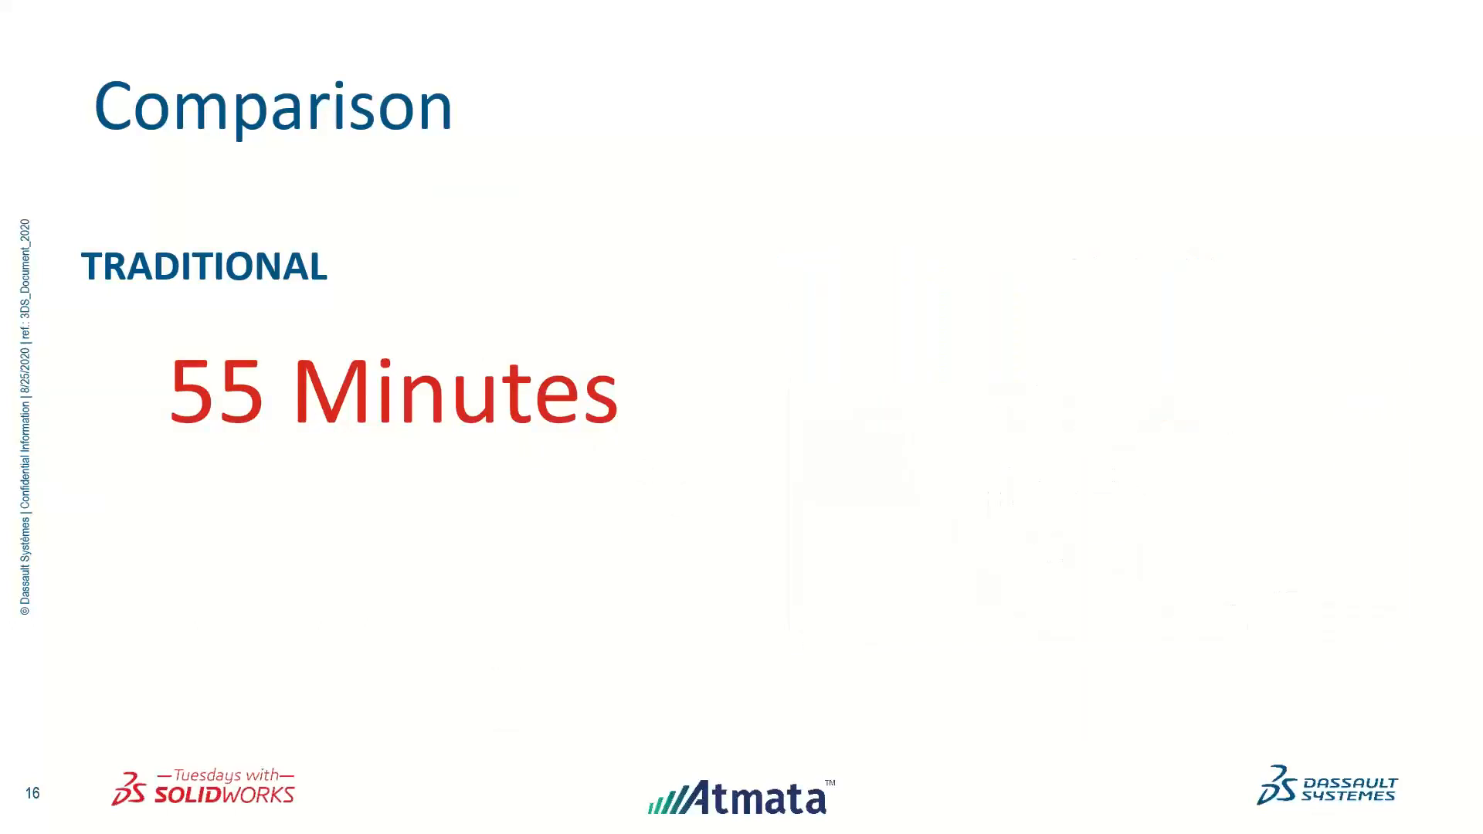
key(Right)
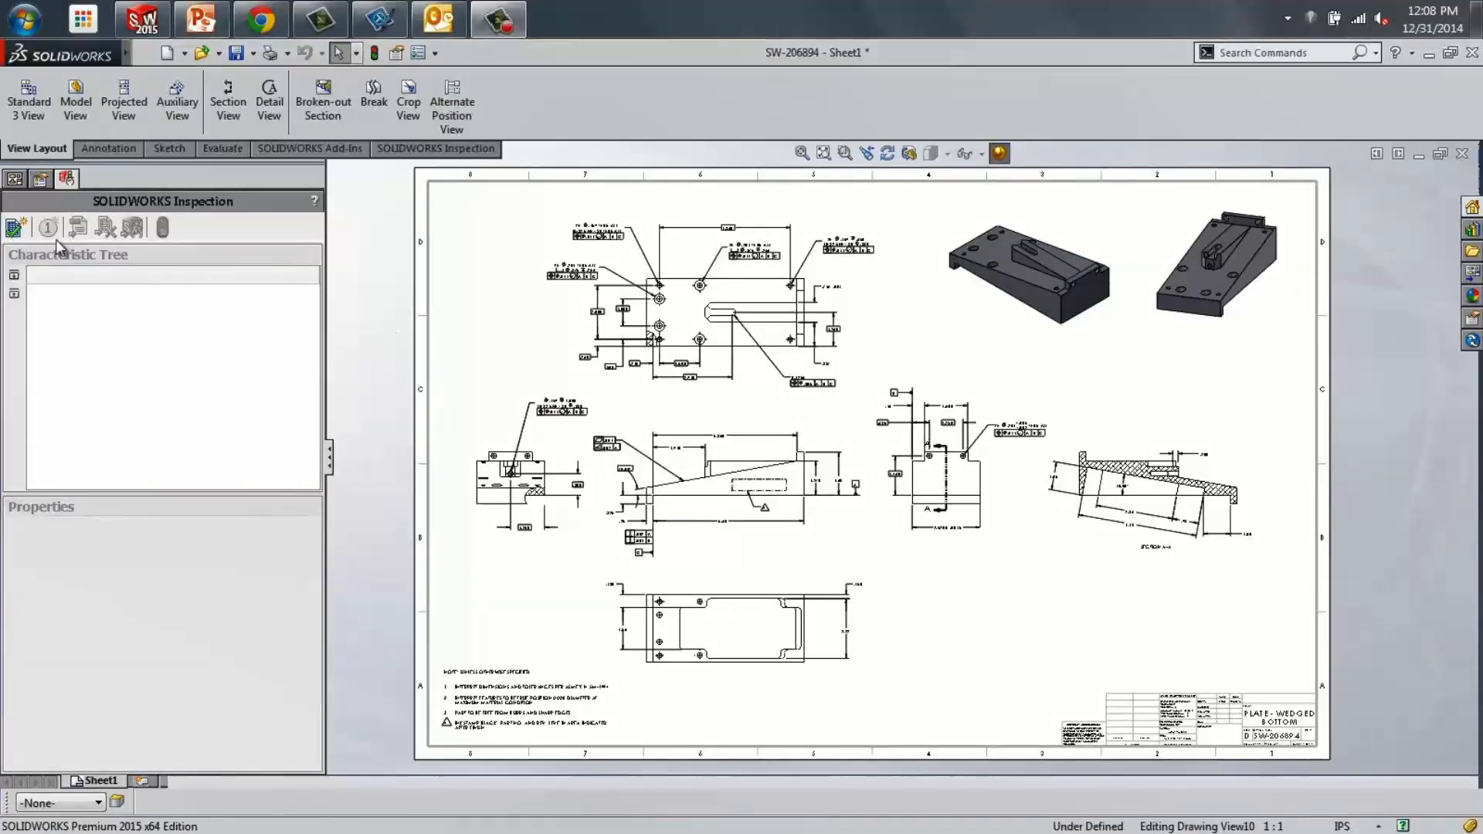
Start an inspection project from the Default.swidot template and link its Part Number to the model's PartNo property, SW-206894.
click(17, 227)
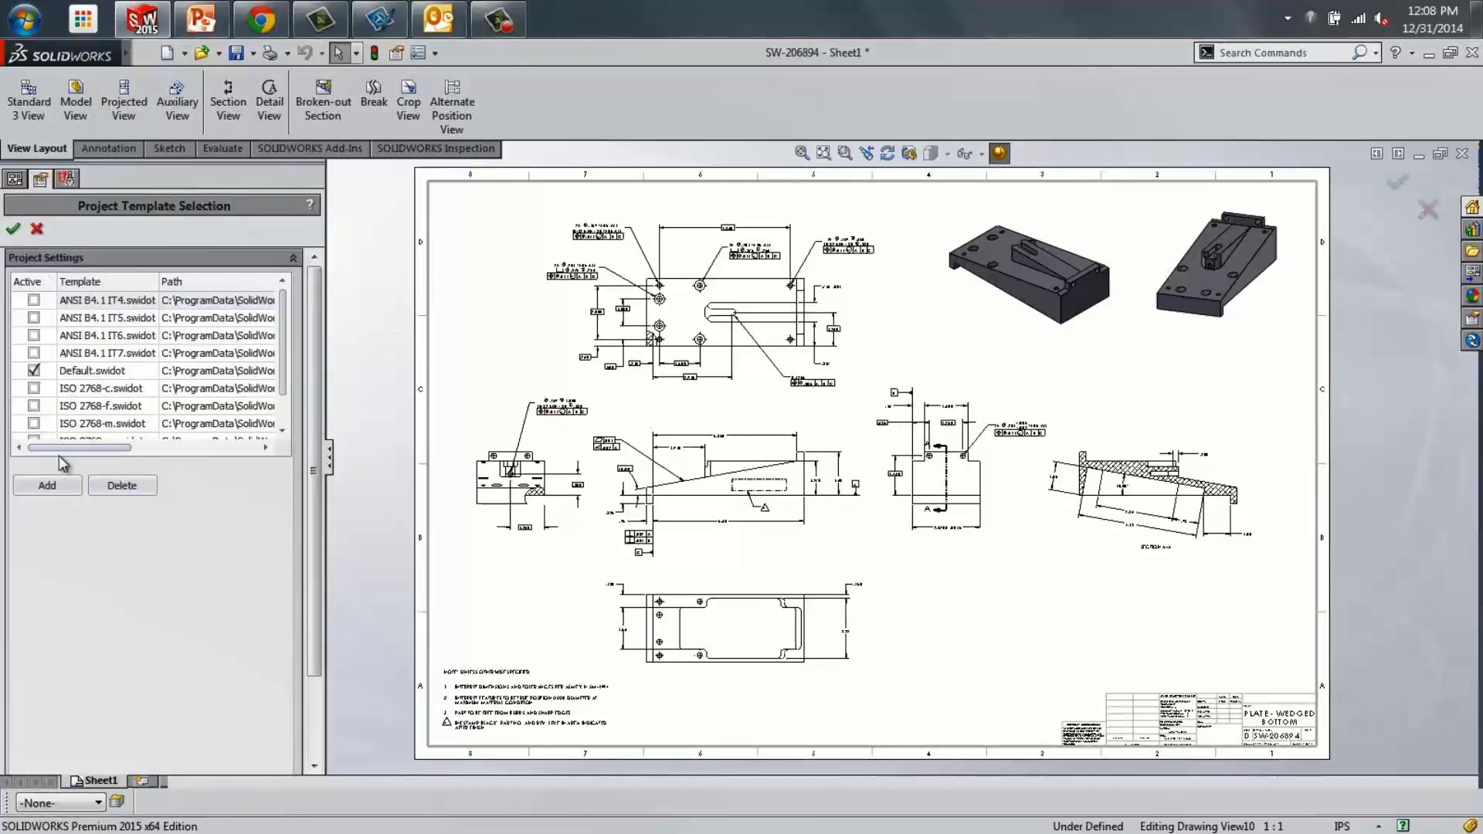
click(13, 229)
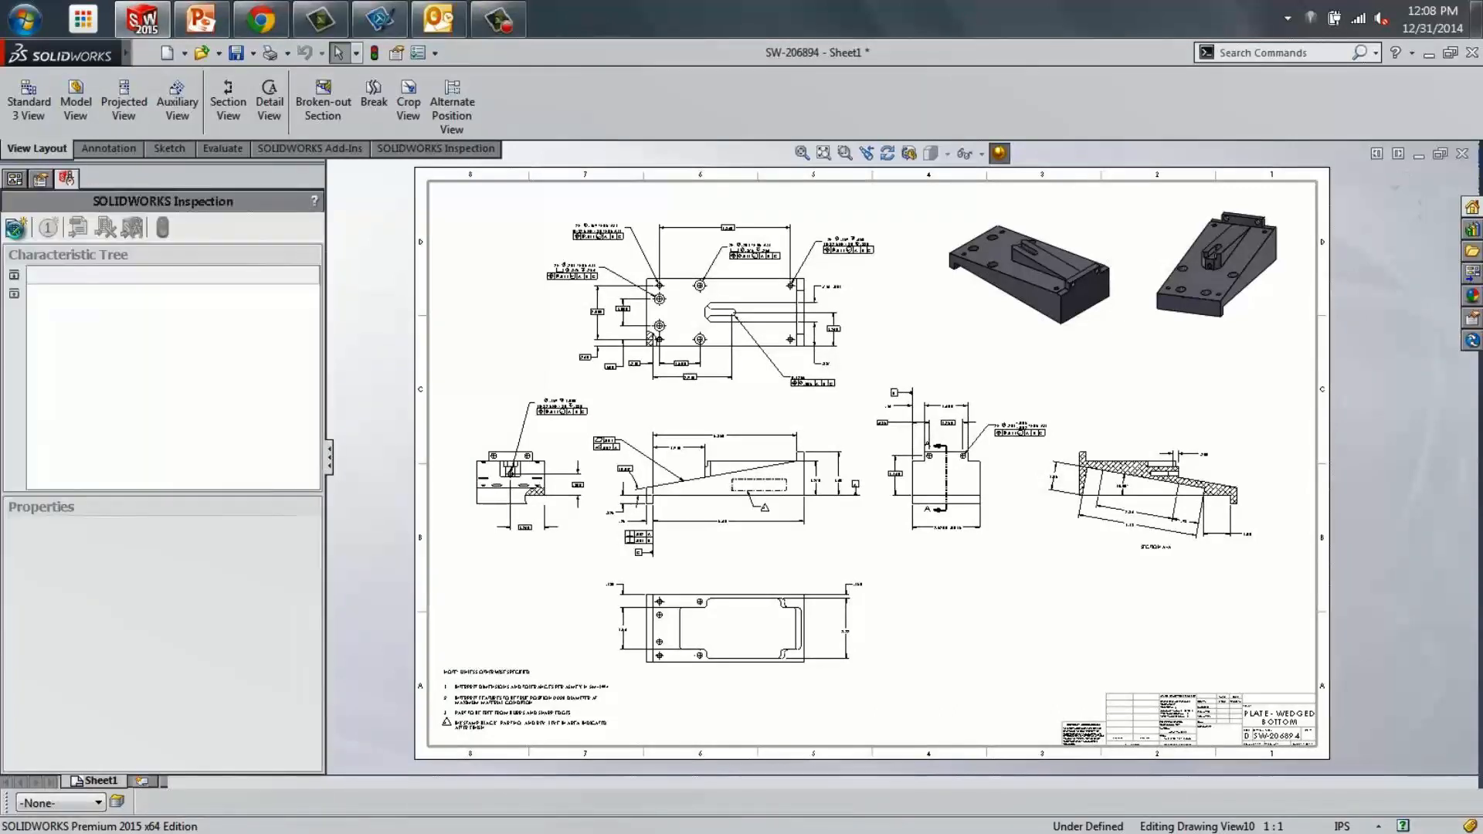
click(67, 312)
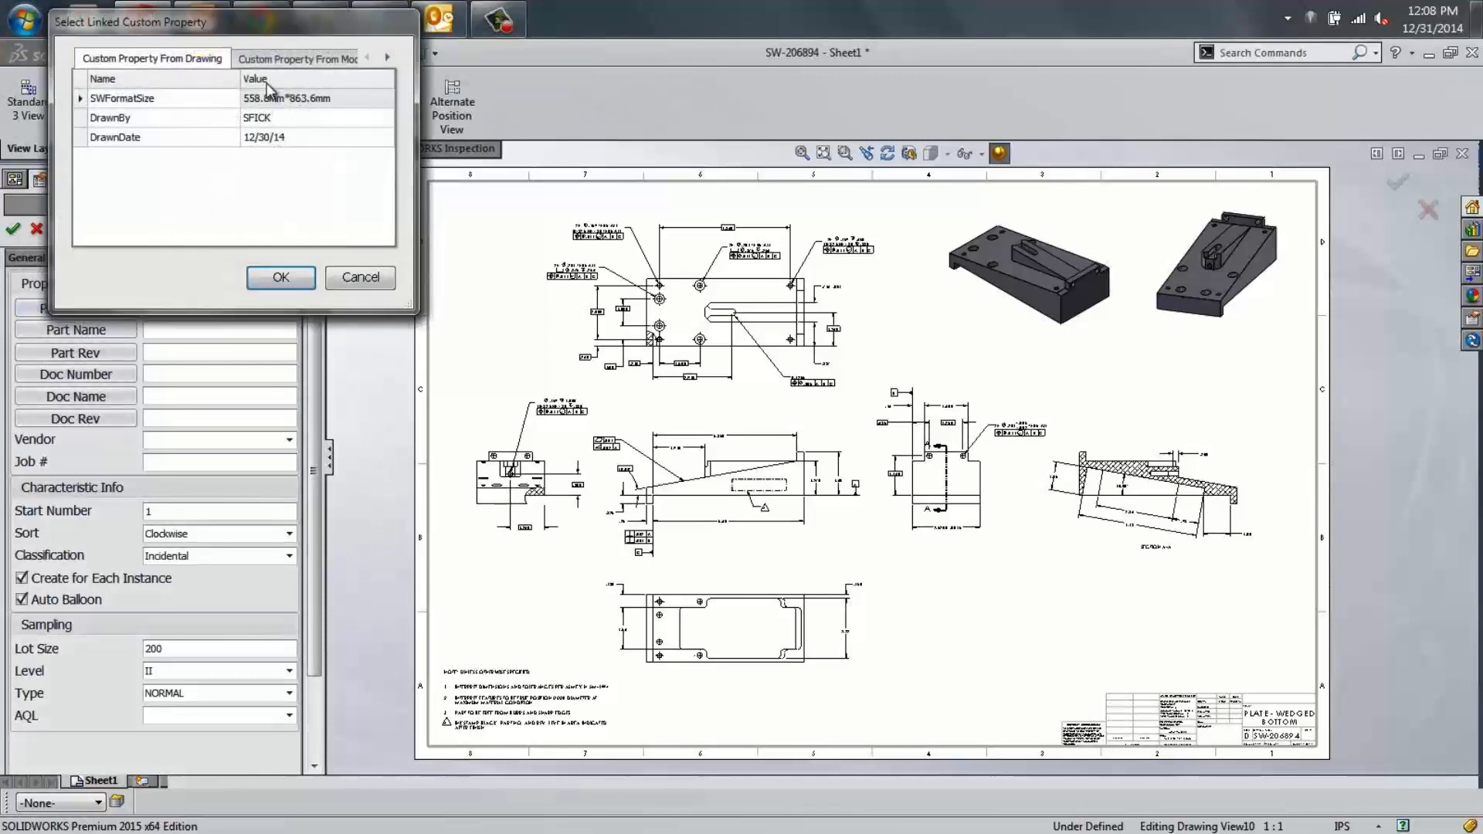
click(277, 59)
click(284, 177)
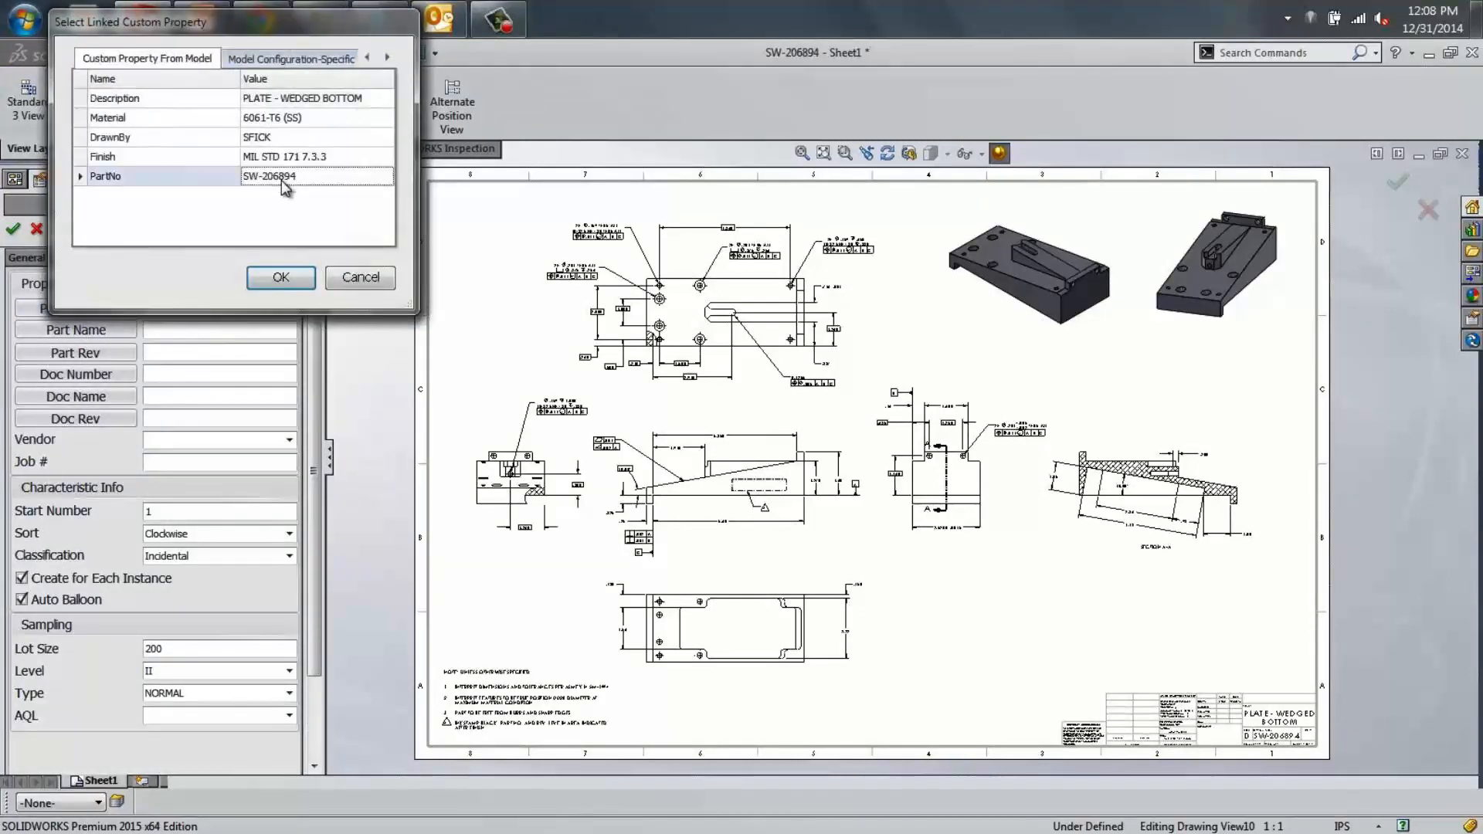
click(278, 277)
Link the project's Part Name to the model's Description property, PLATE - WEDGED BOTTOM.
click(129, 335)
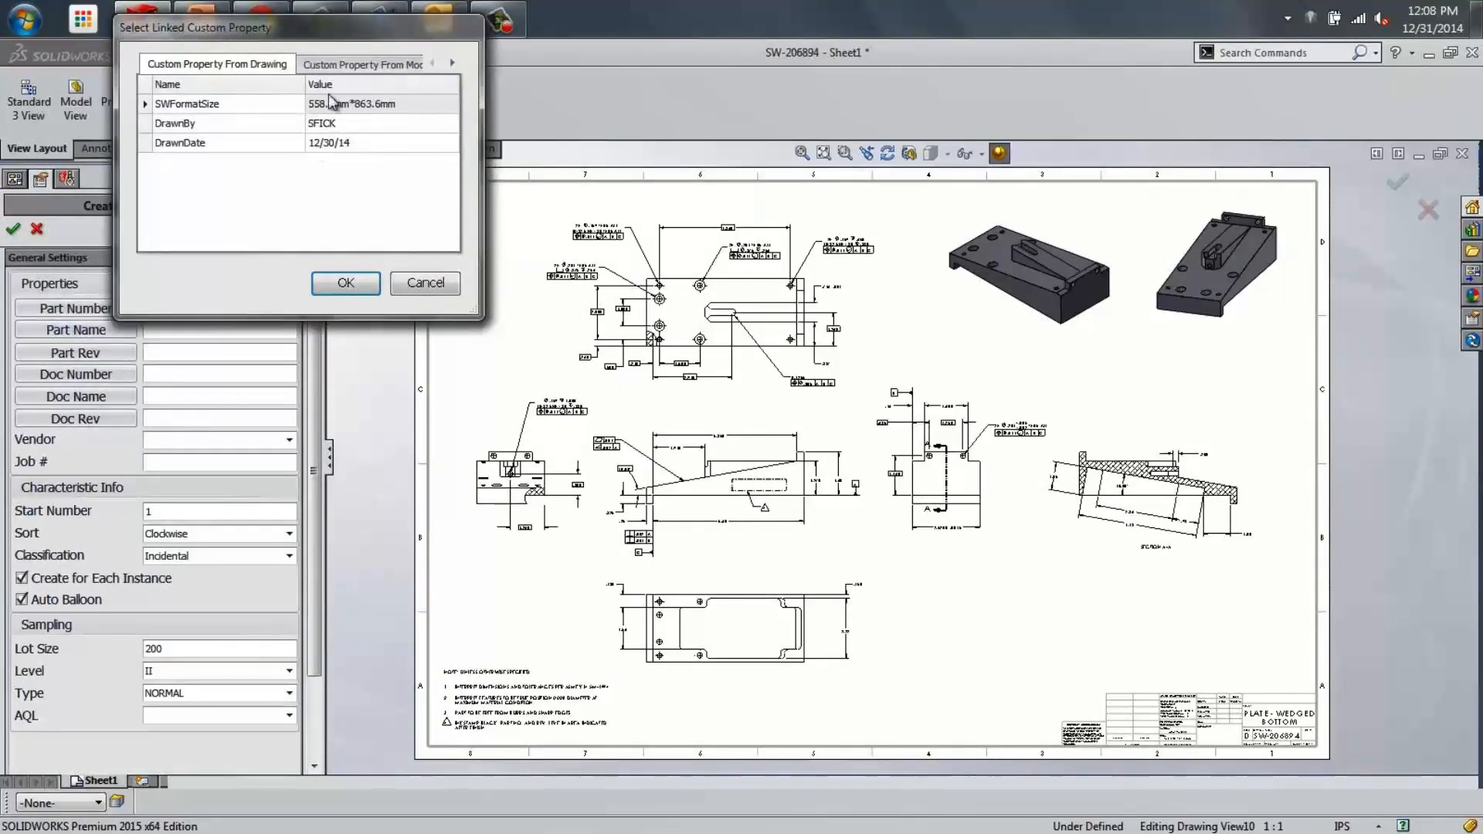
click(344, 62)
click(357, 106)
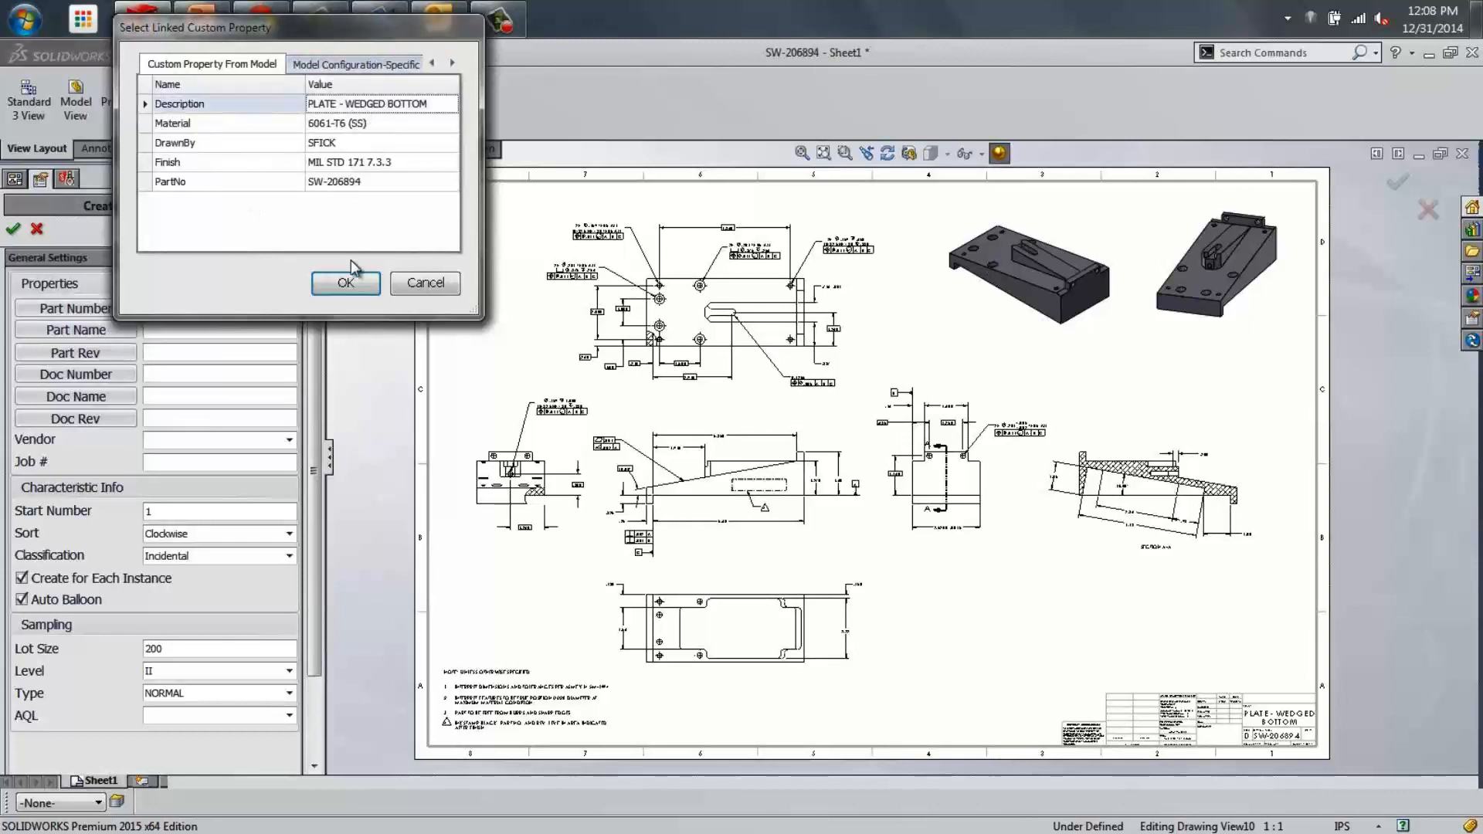
click(357, 274)
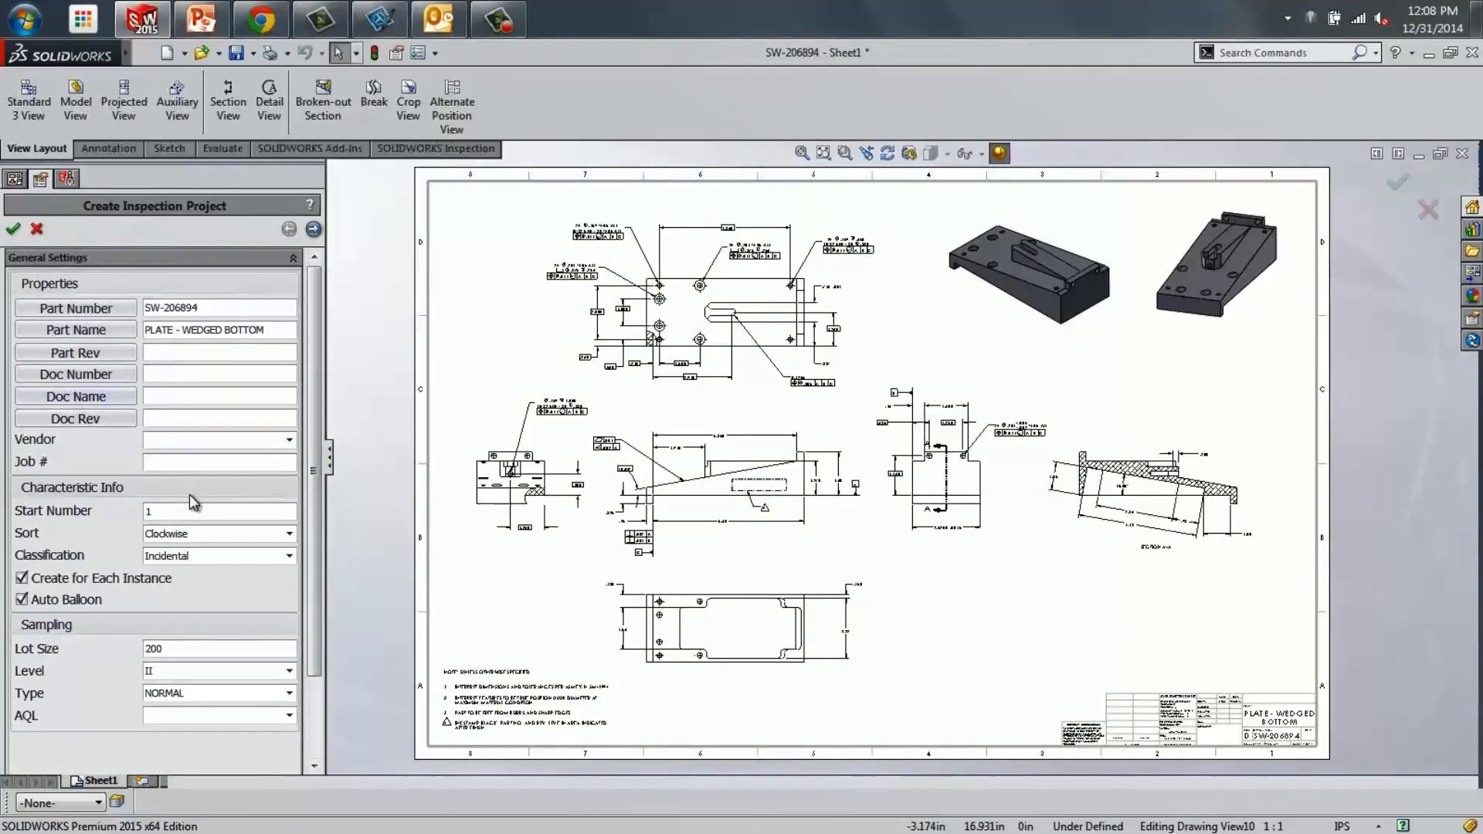
Exclude notes from the extraction, keep the By Precision tolerances in inches, and create the inspection project.
click(313, 228)
click(30, 453)
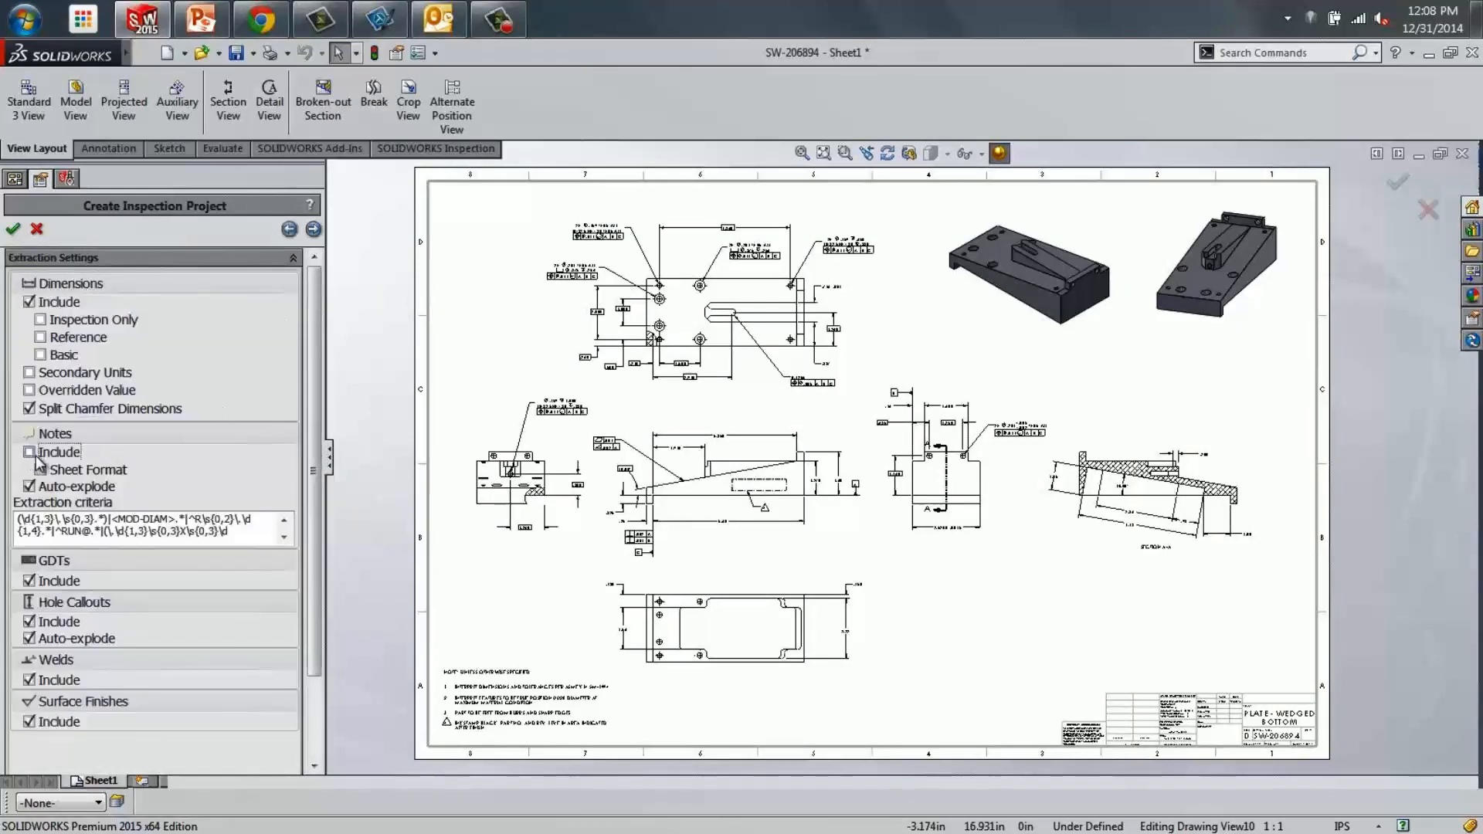
click(313, 230)
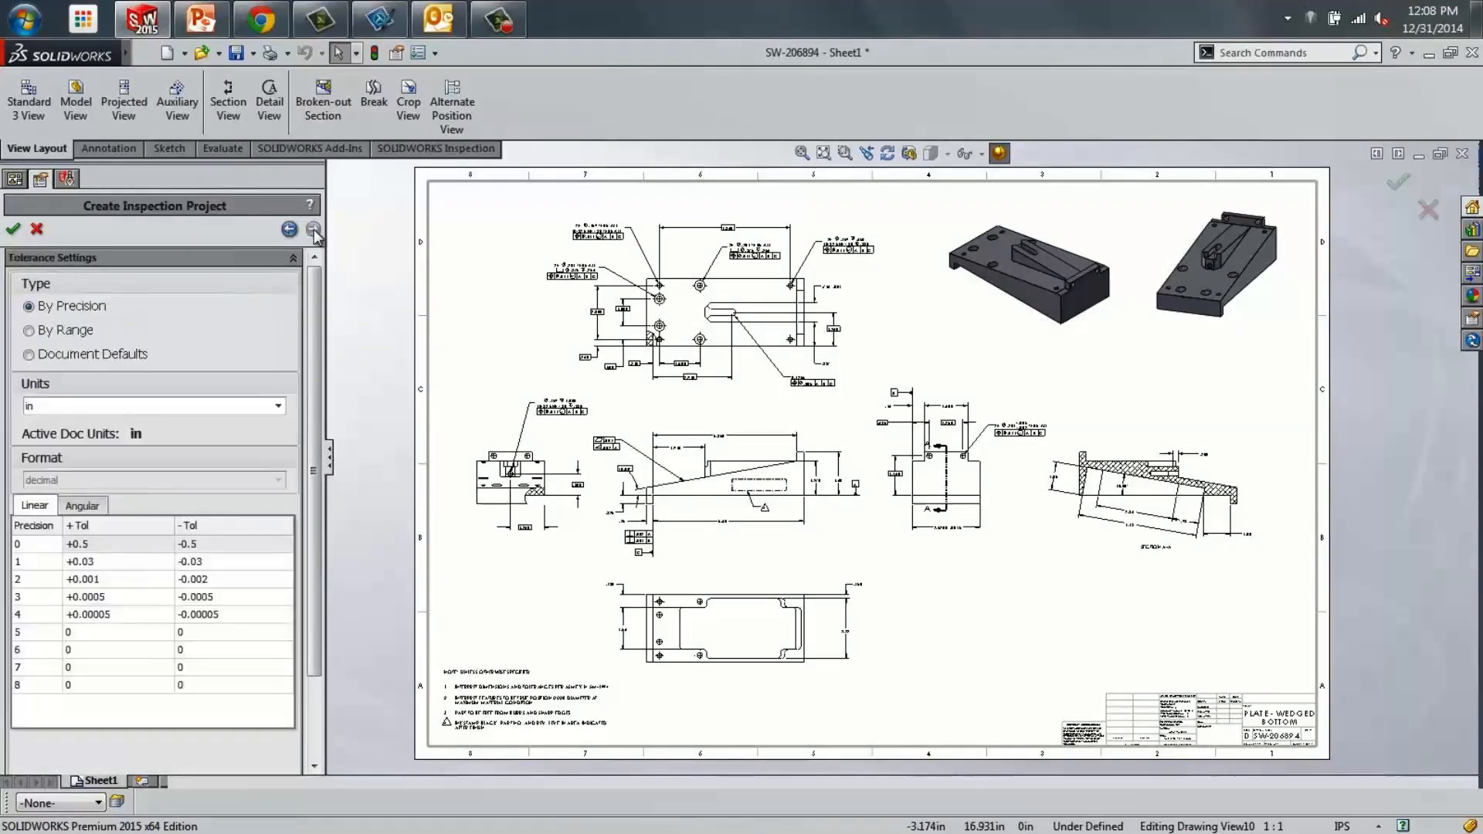
click(12, 228)
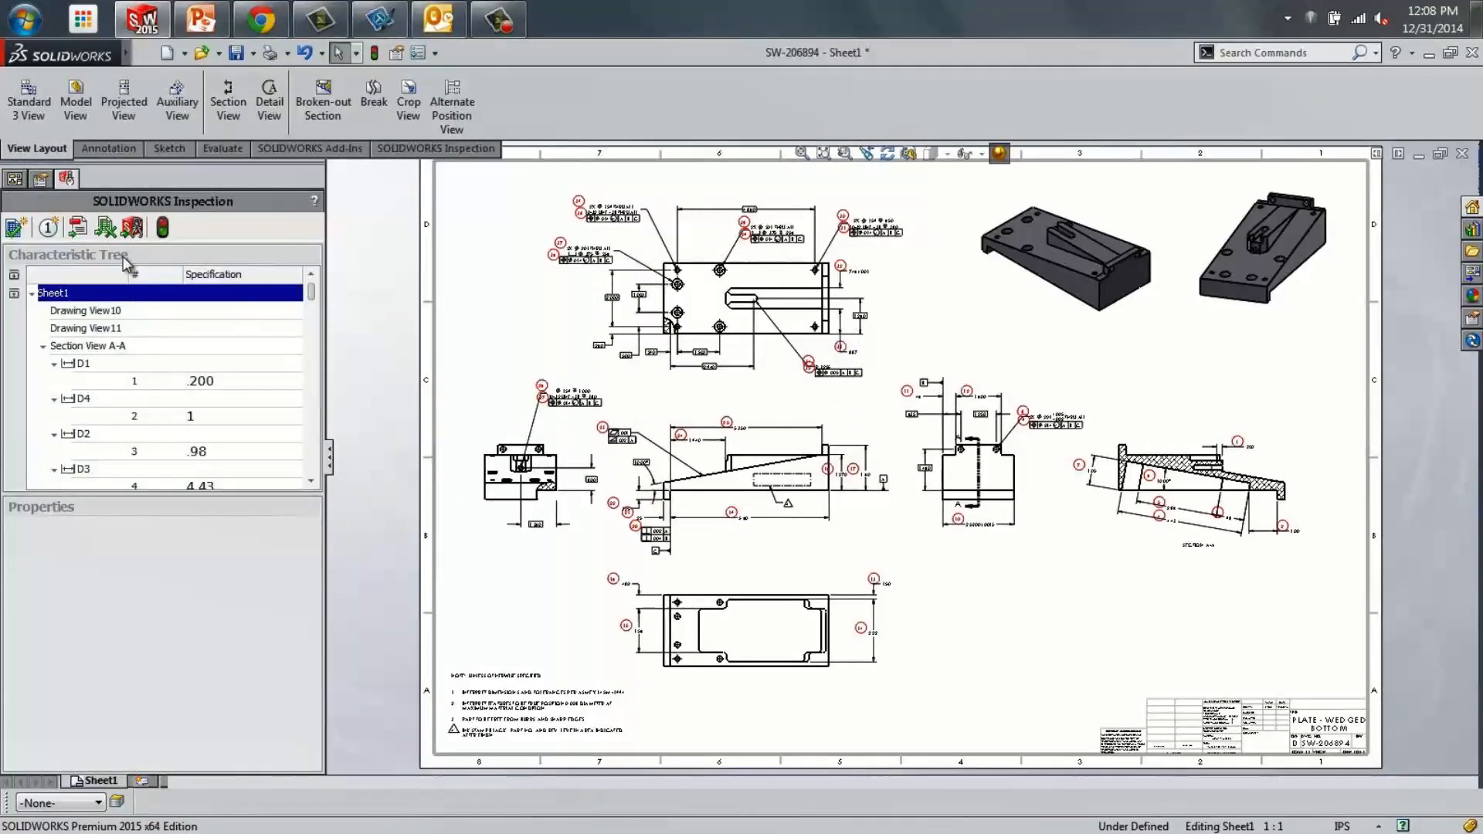
Export the inspection data to Excel with the AS9102 template and switch to the exported workbook in Excel.
click(106, 228)
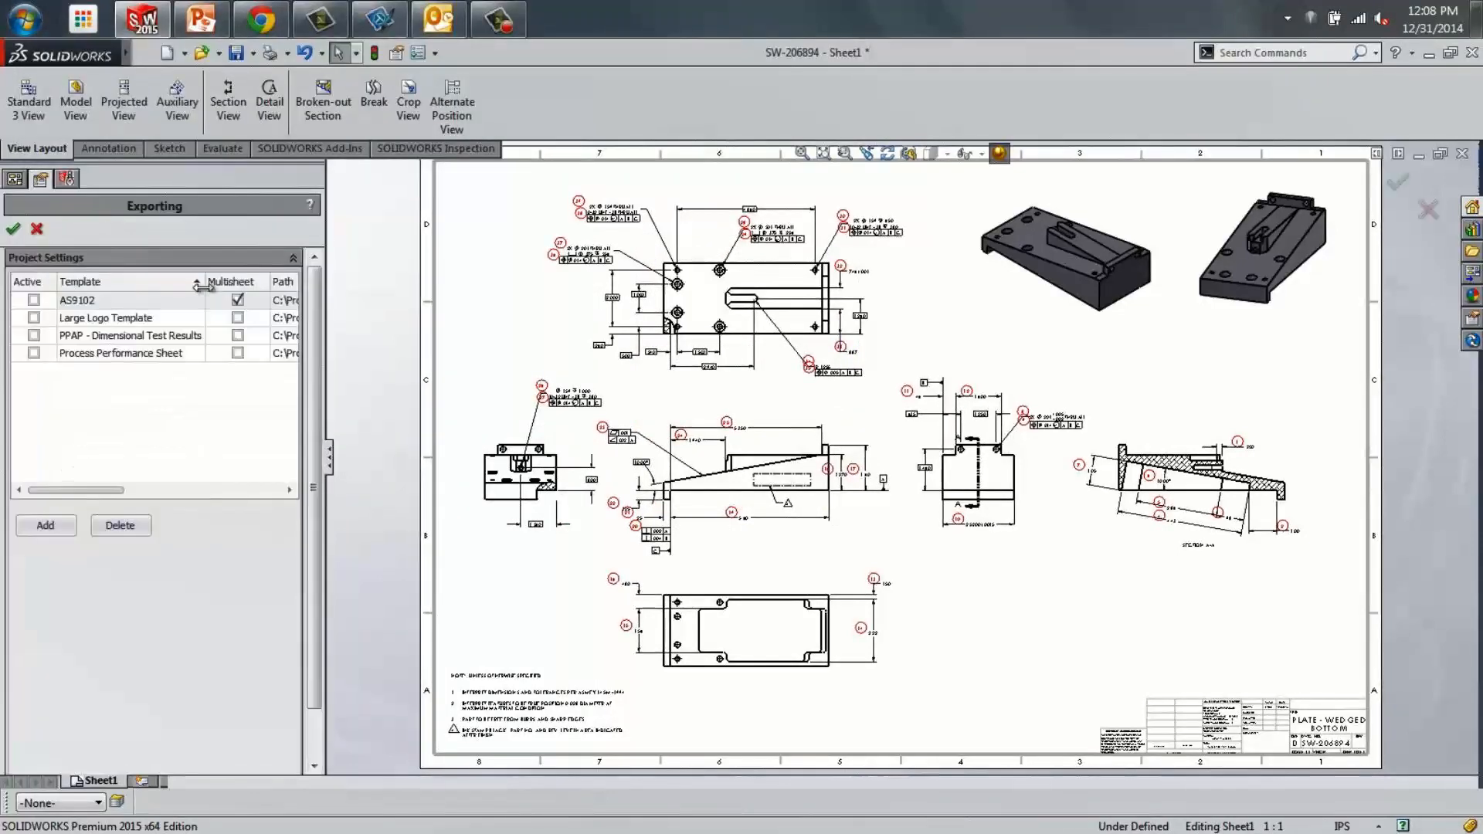
click(33, 300)
click(13, 228)
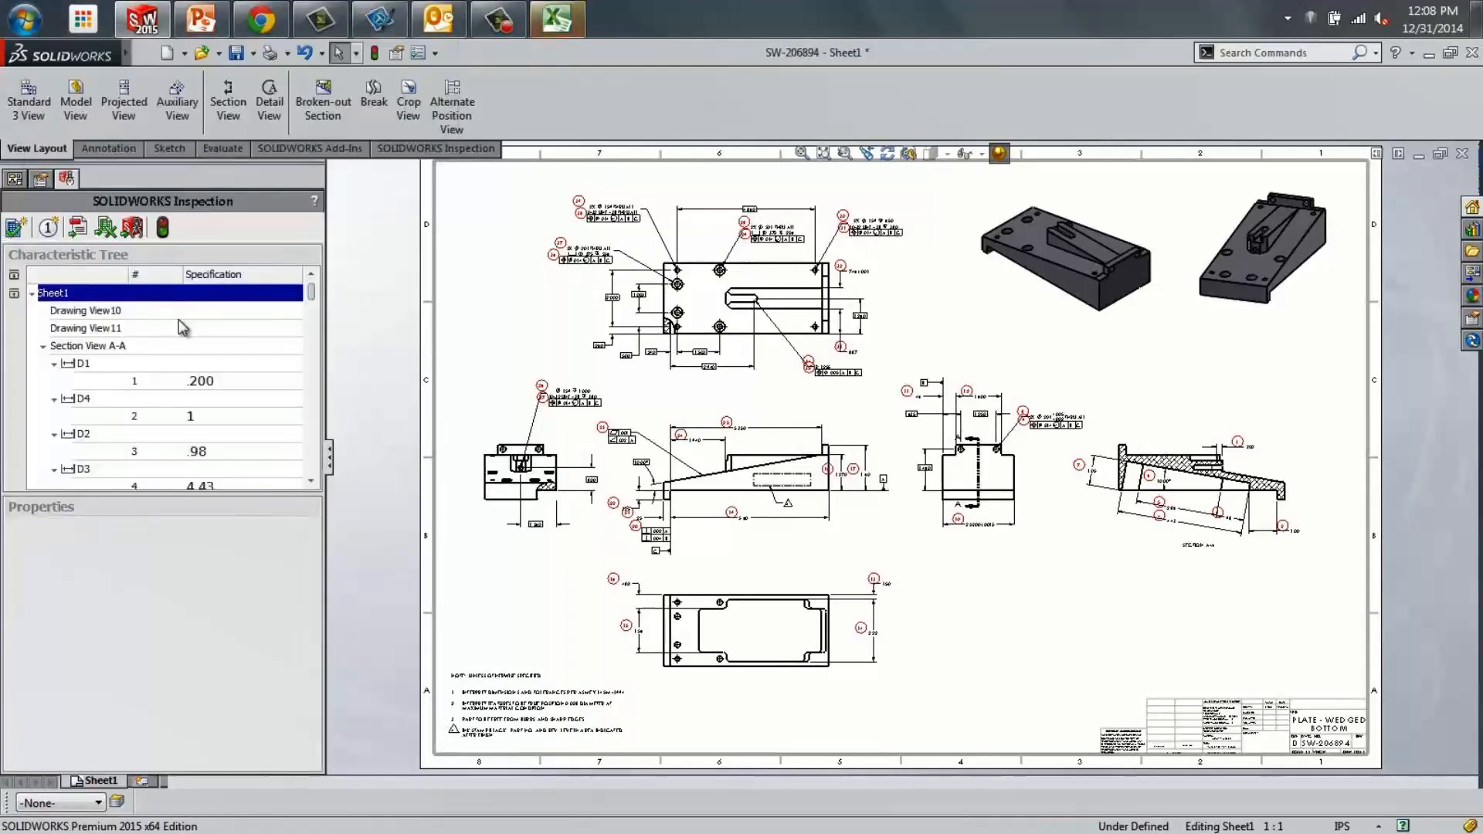
click(569, 27)
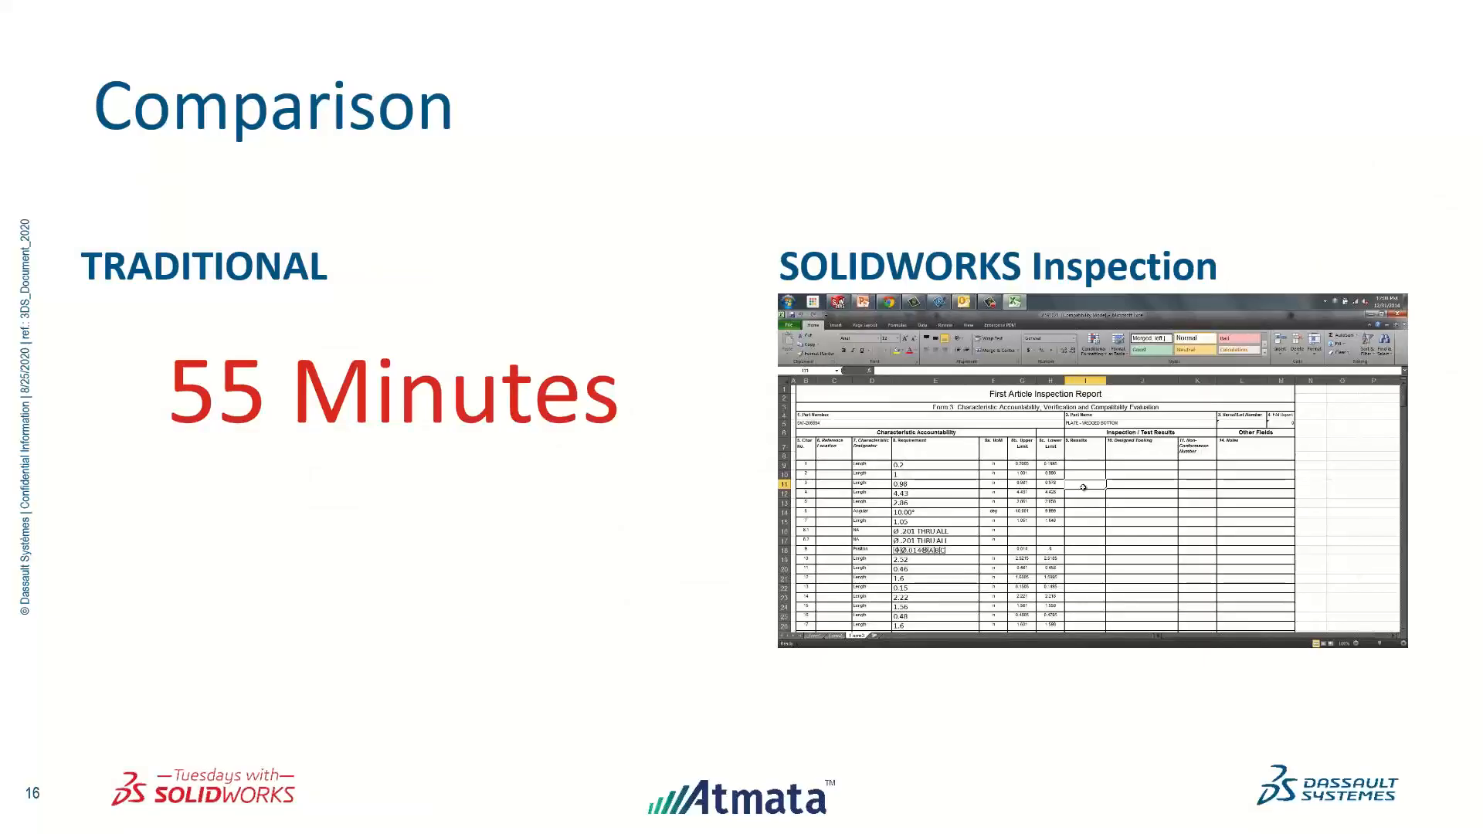
key(Right)
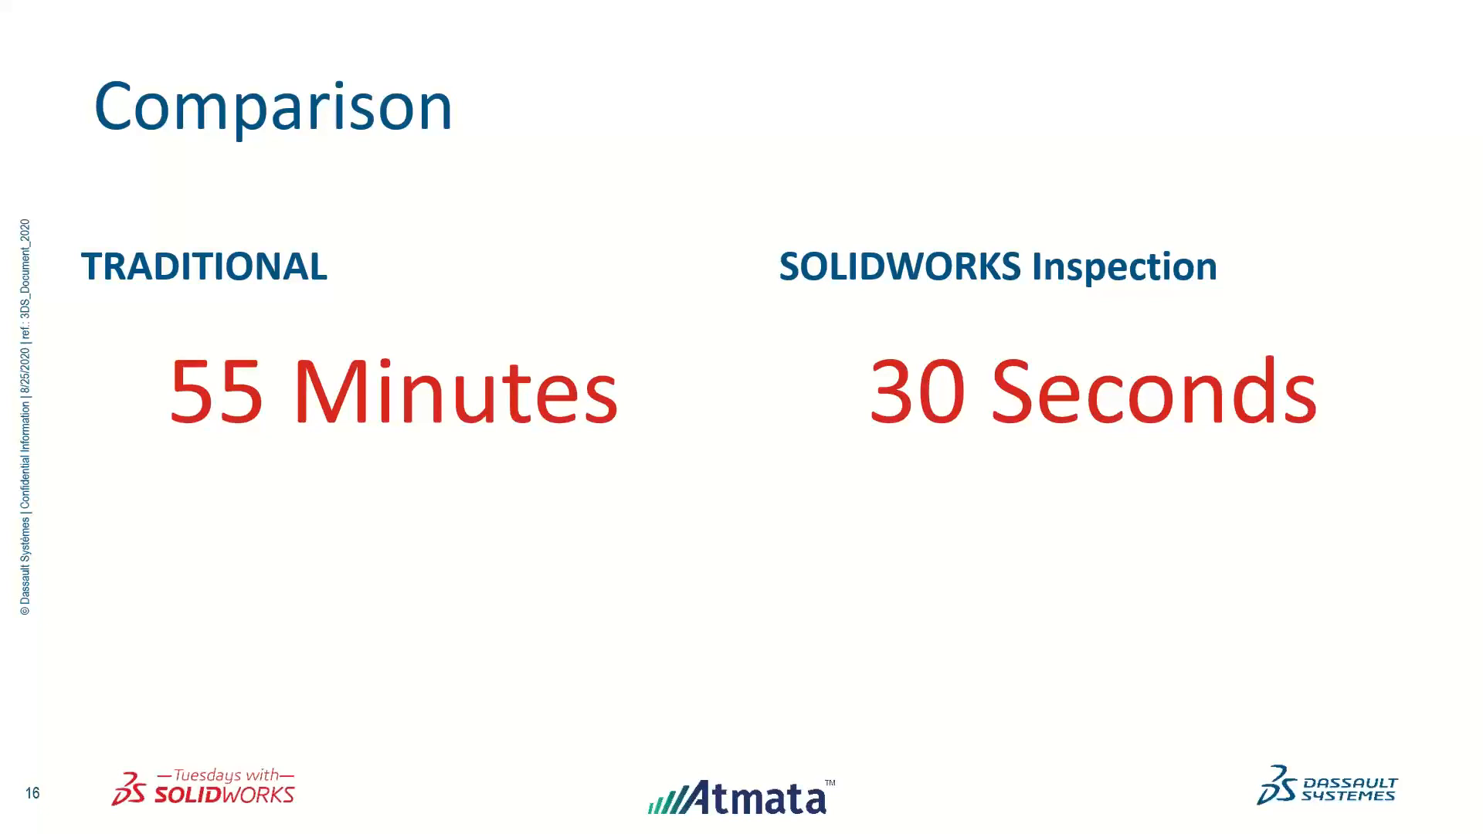
key(Right)
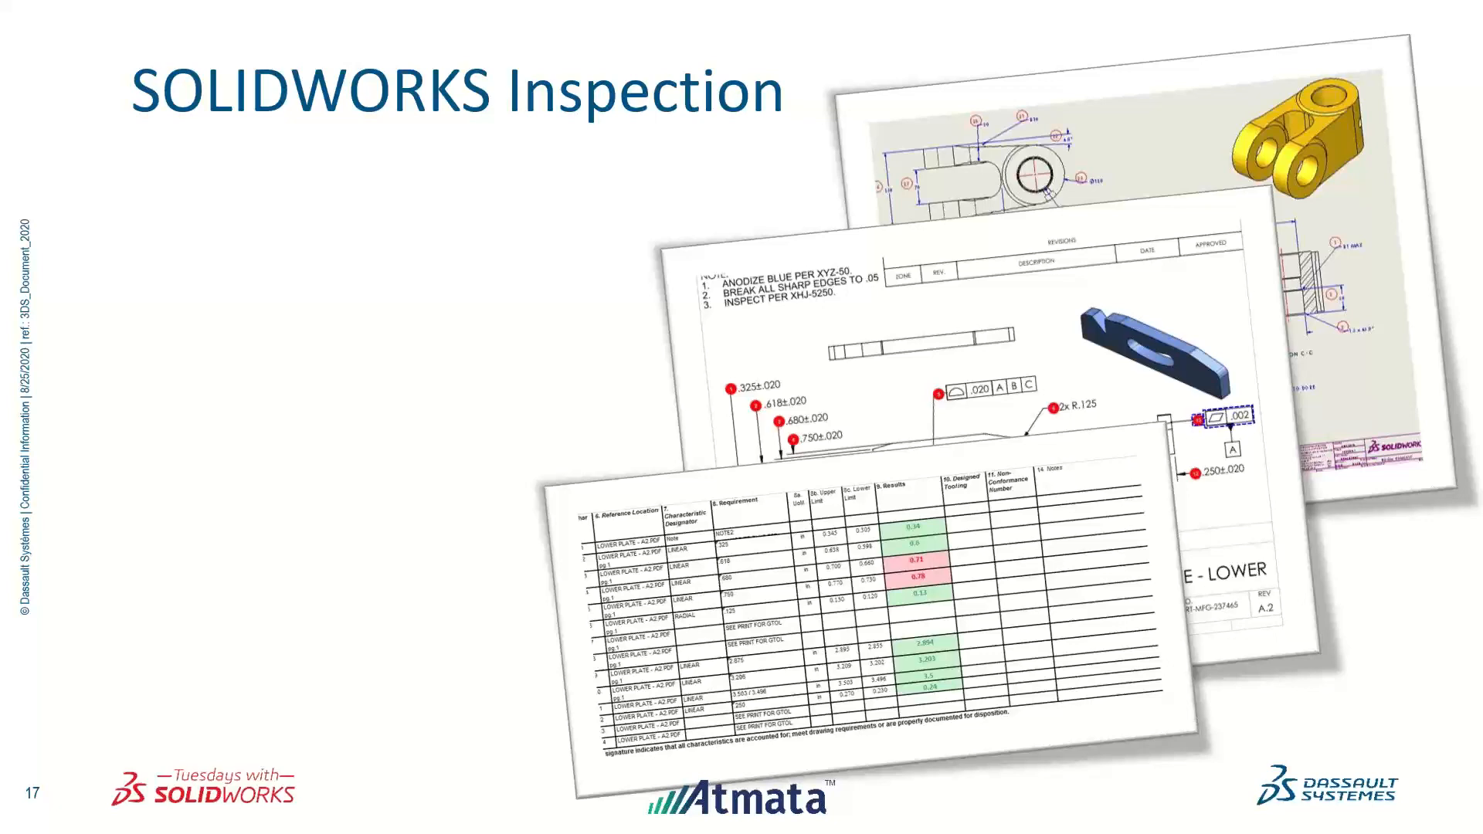
key(Right)
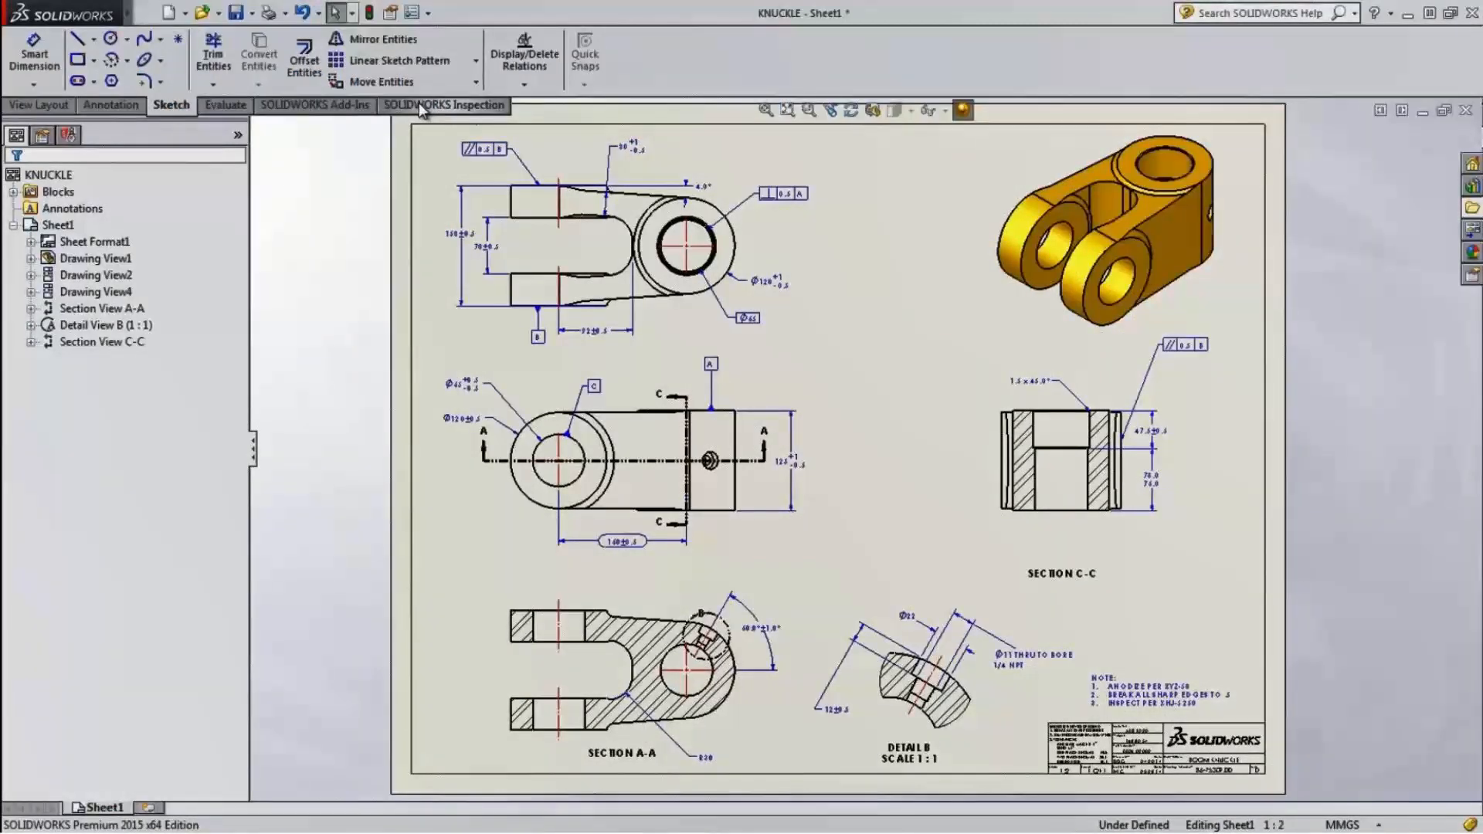
Start a new inspection project for the KNUCKLE drawing using the Default.swidot template.
click(418, 103)
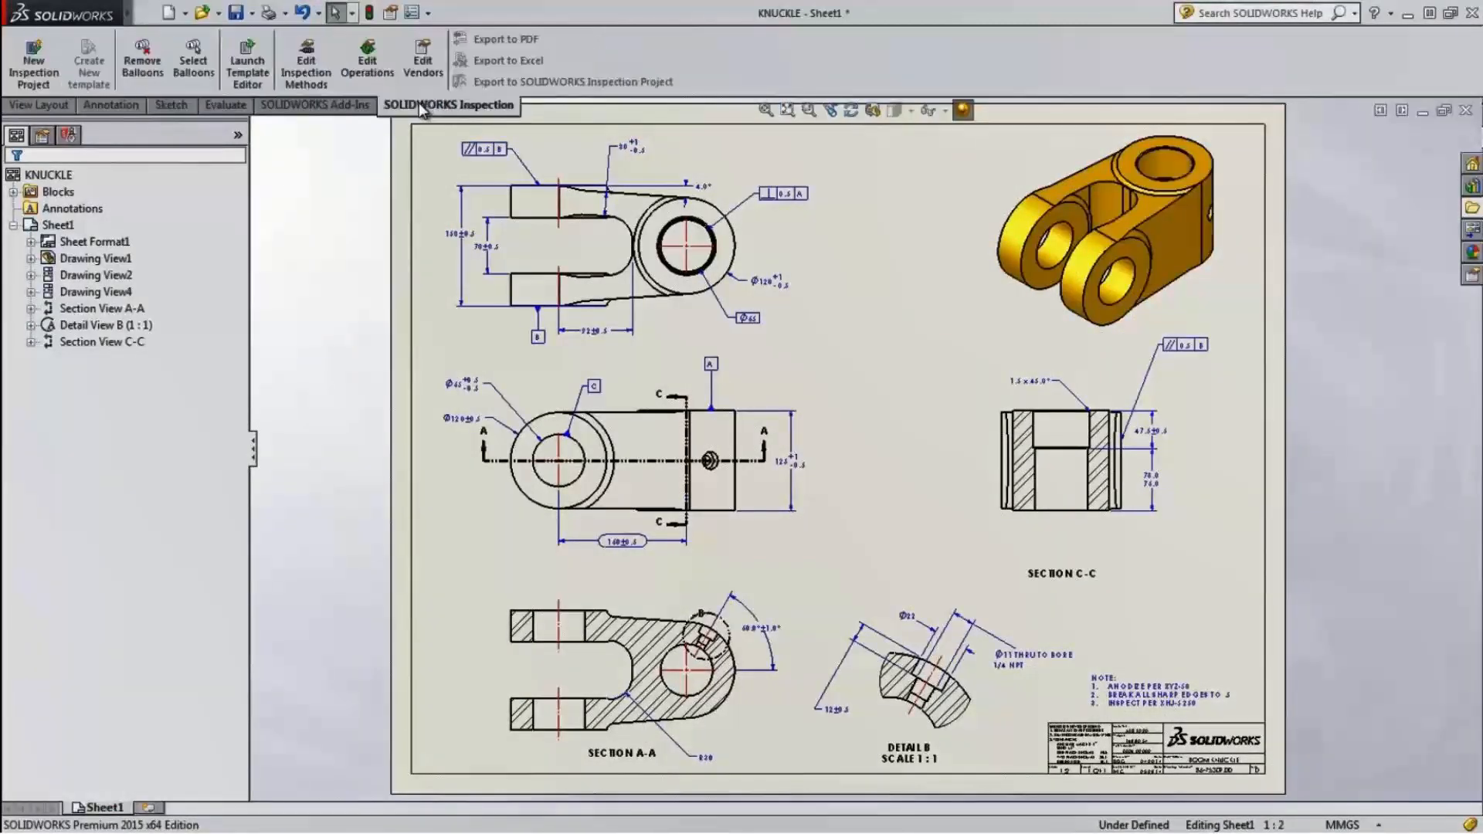
click(23, 62)
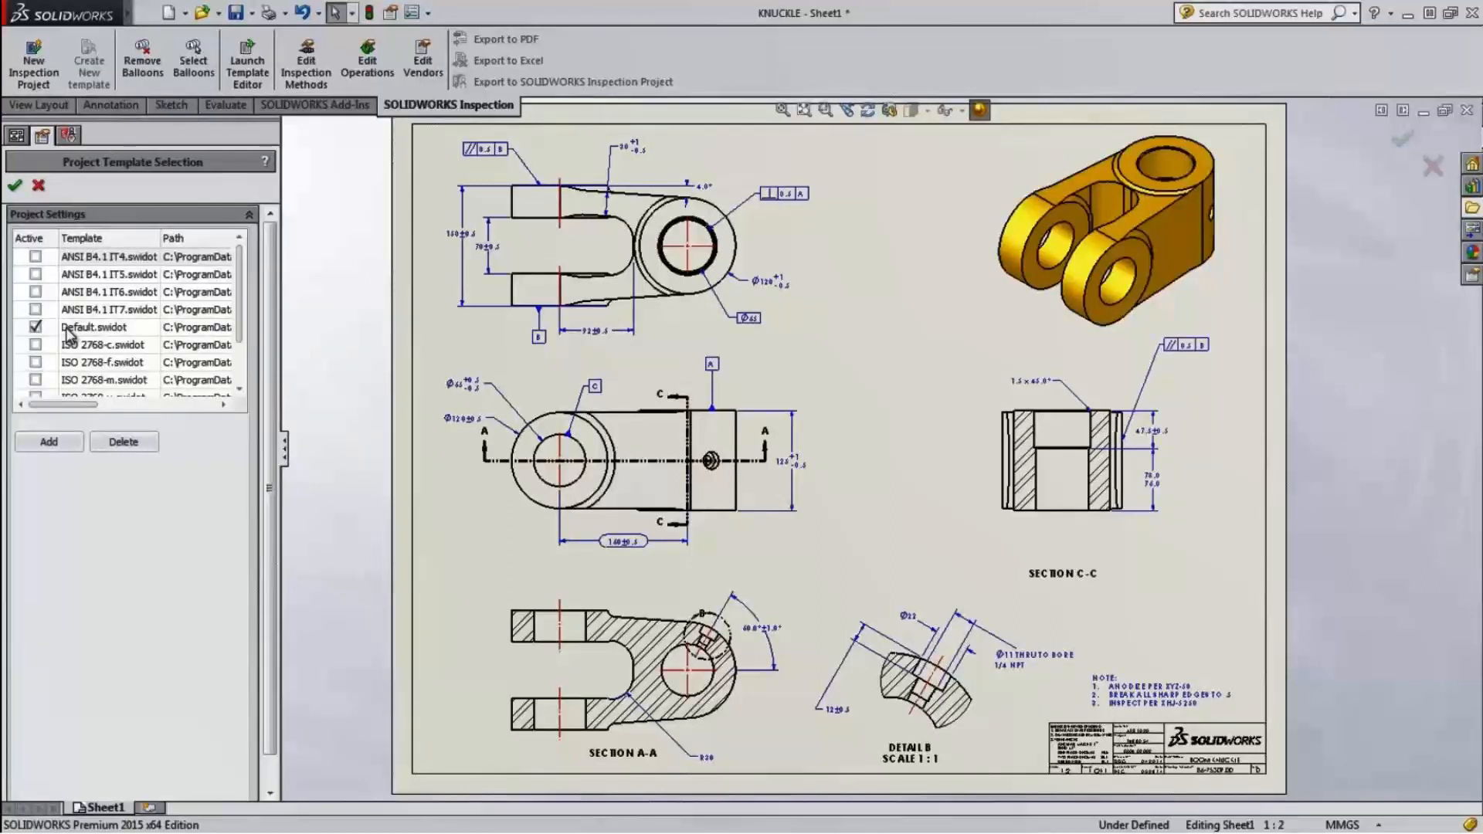
click(14, 186)
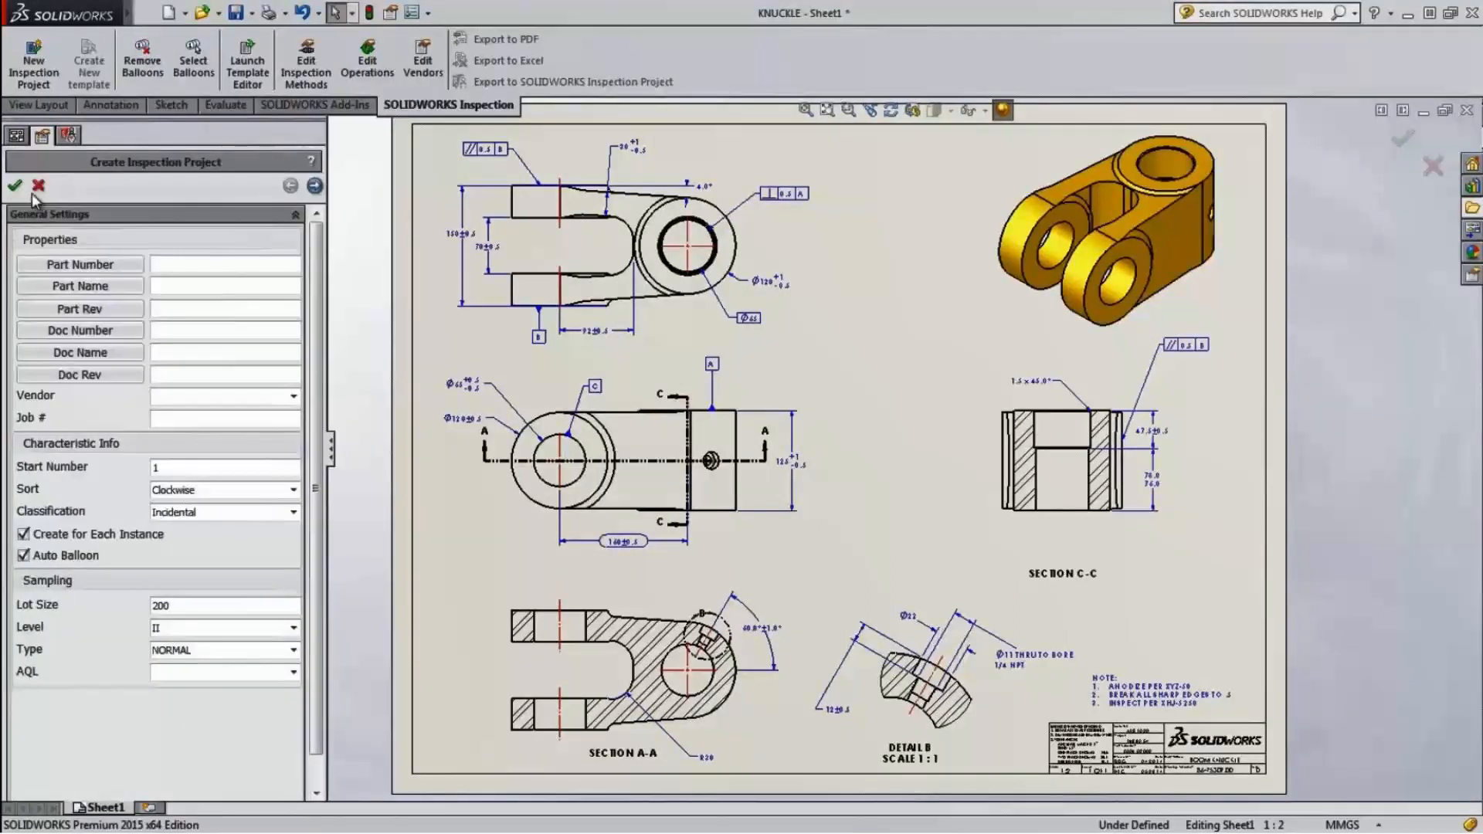
Link Part Number, Part Name and Part Rev to the drawing's custom properties 0306 02002, KNUCKLE and 6.
mouse_move(317, 258)
mouse_down()
mouse_move(317, 311)
mouse_move(318, 267)
mouse_up()
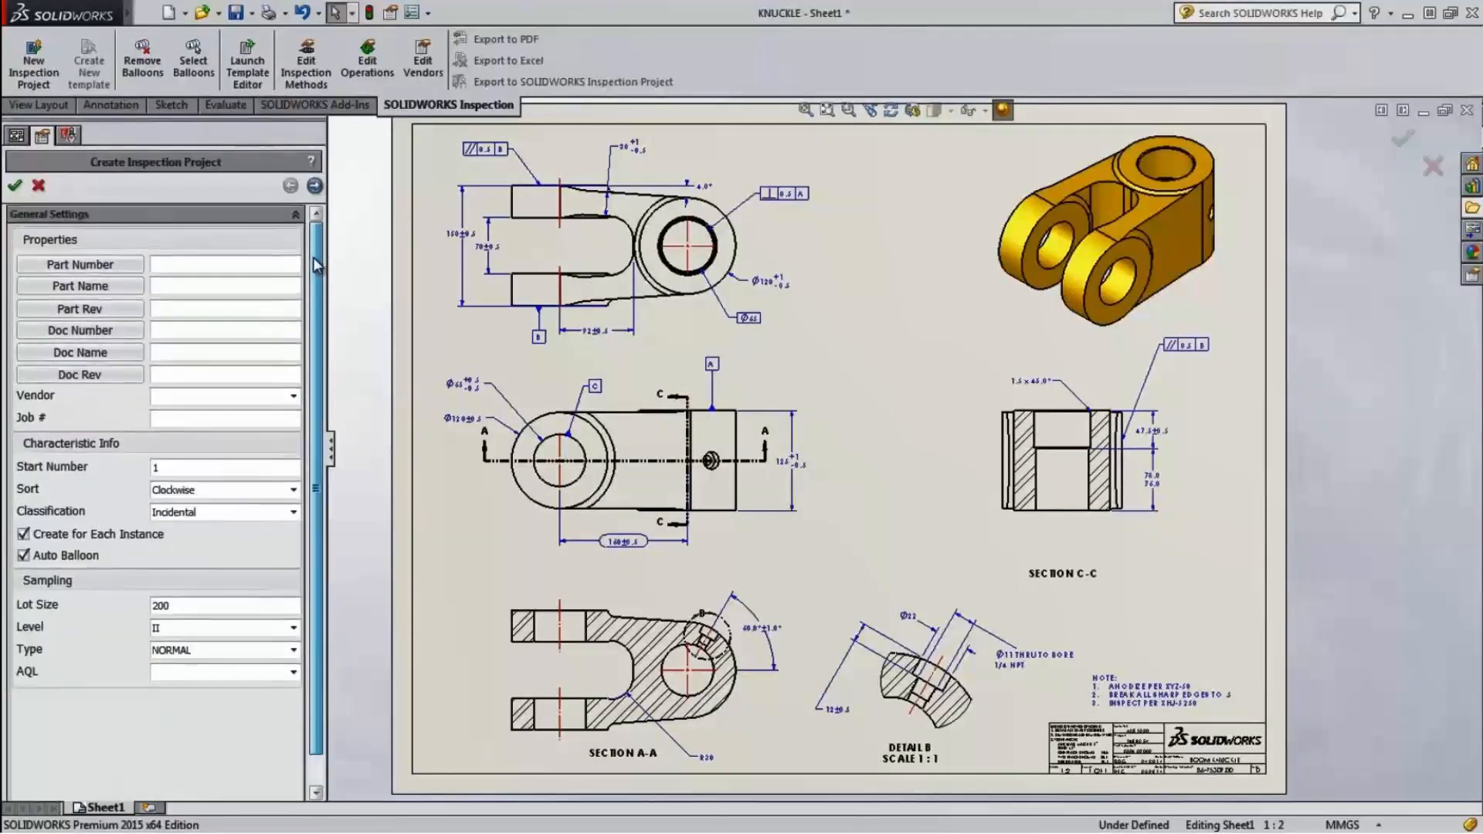
click(121, 266)
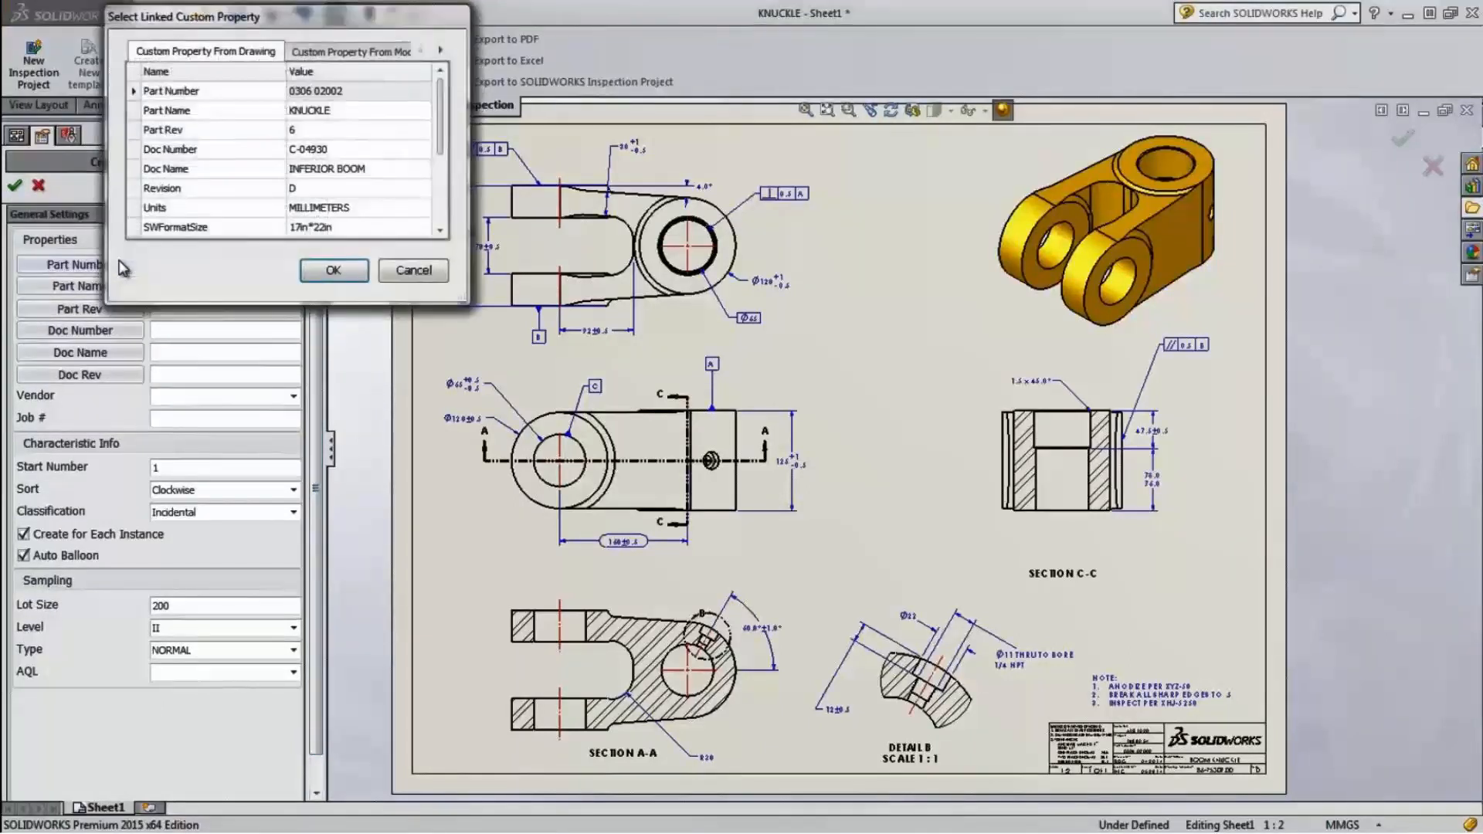
click(310, 98)
double_click(309, 99)
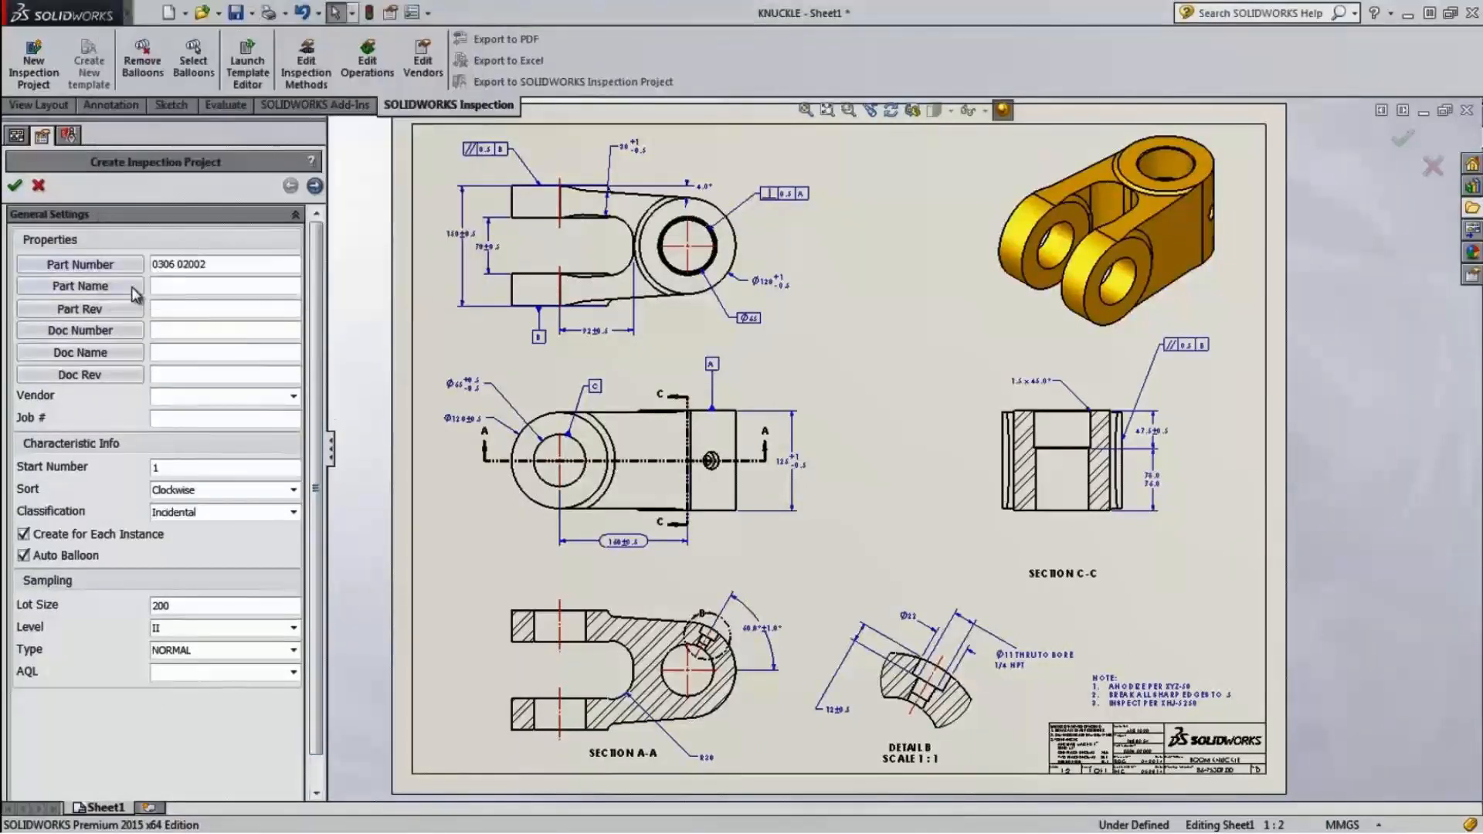
click(80, 286)
click(310, 117)
double_click(310, 117)
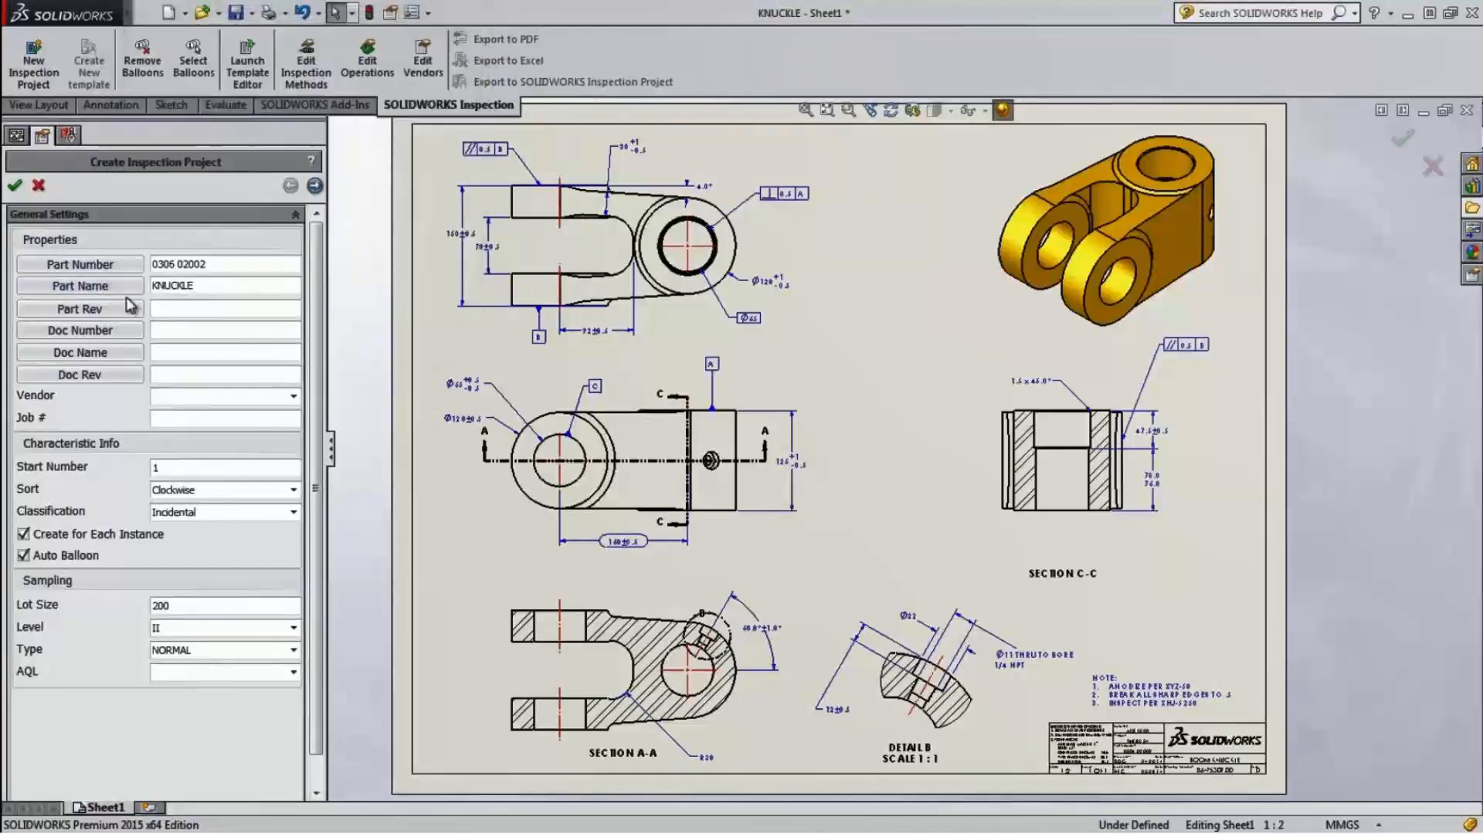
click(80, 309)
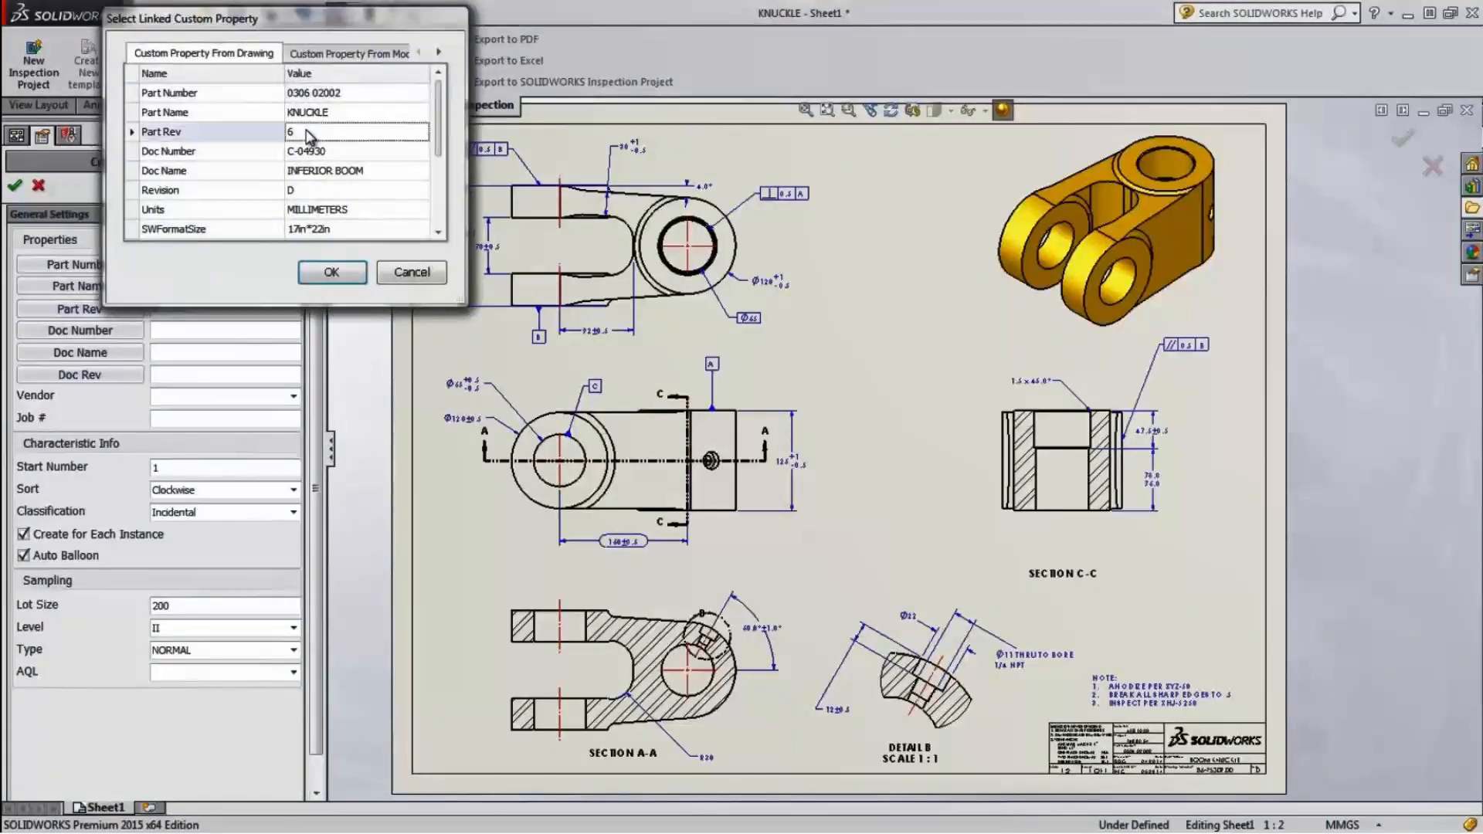
double_click(309, 133)
Set the project's vendor to Bobier, job number to 12345, sampling type to TIGHTENED and AQL to 0.040.
click(293, 397)
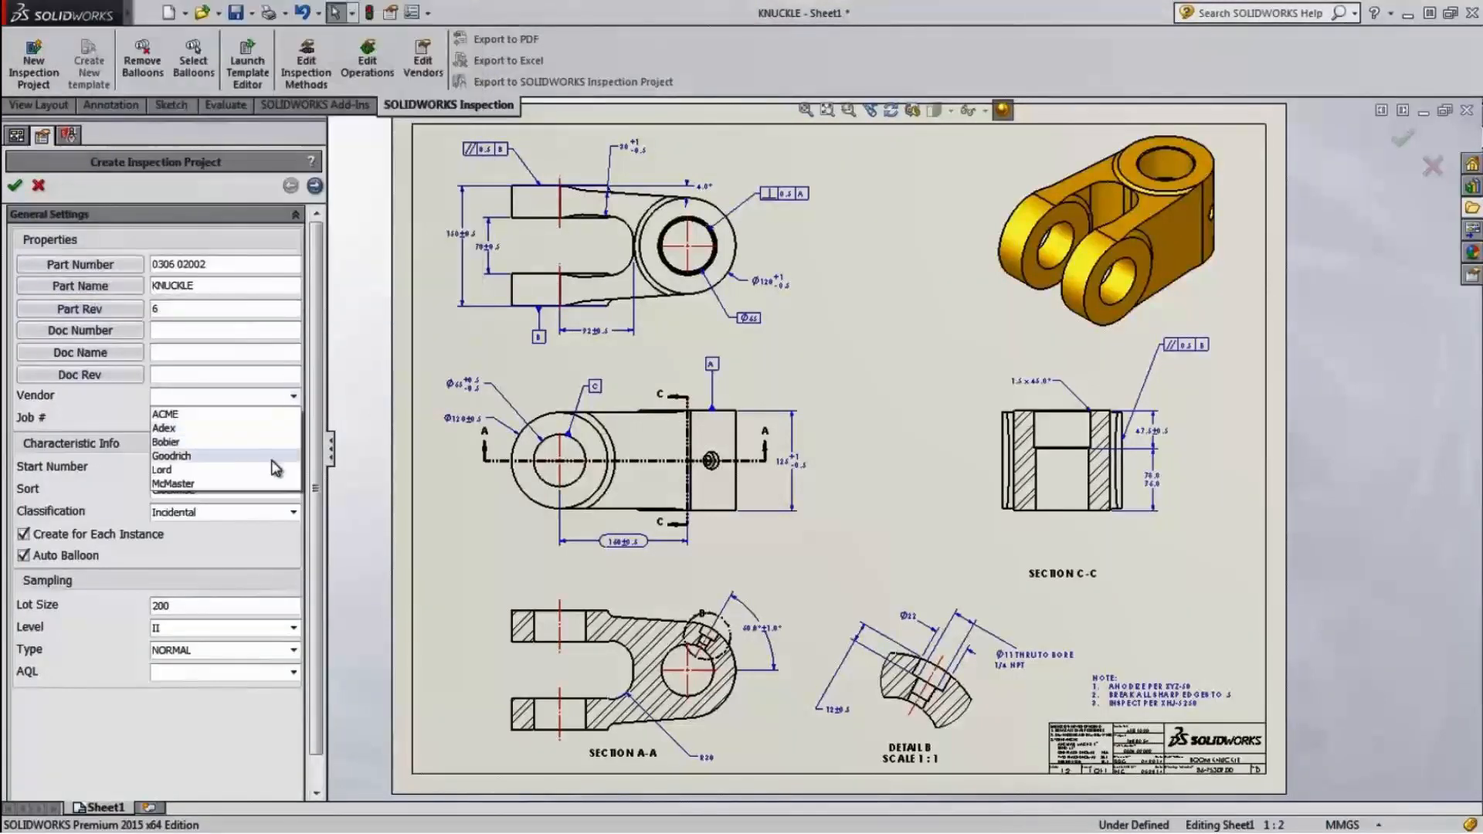
click(251, 442)
click(229, 419)
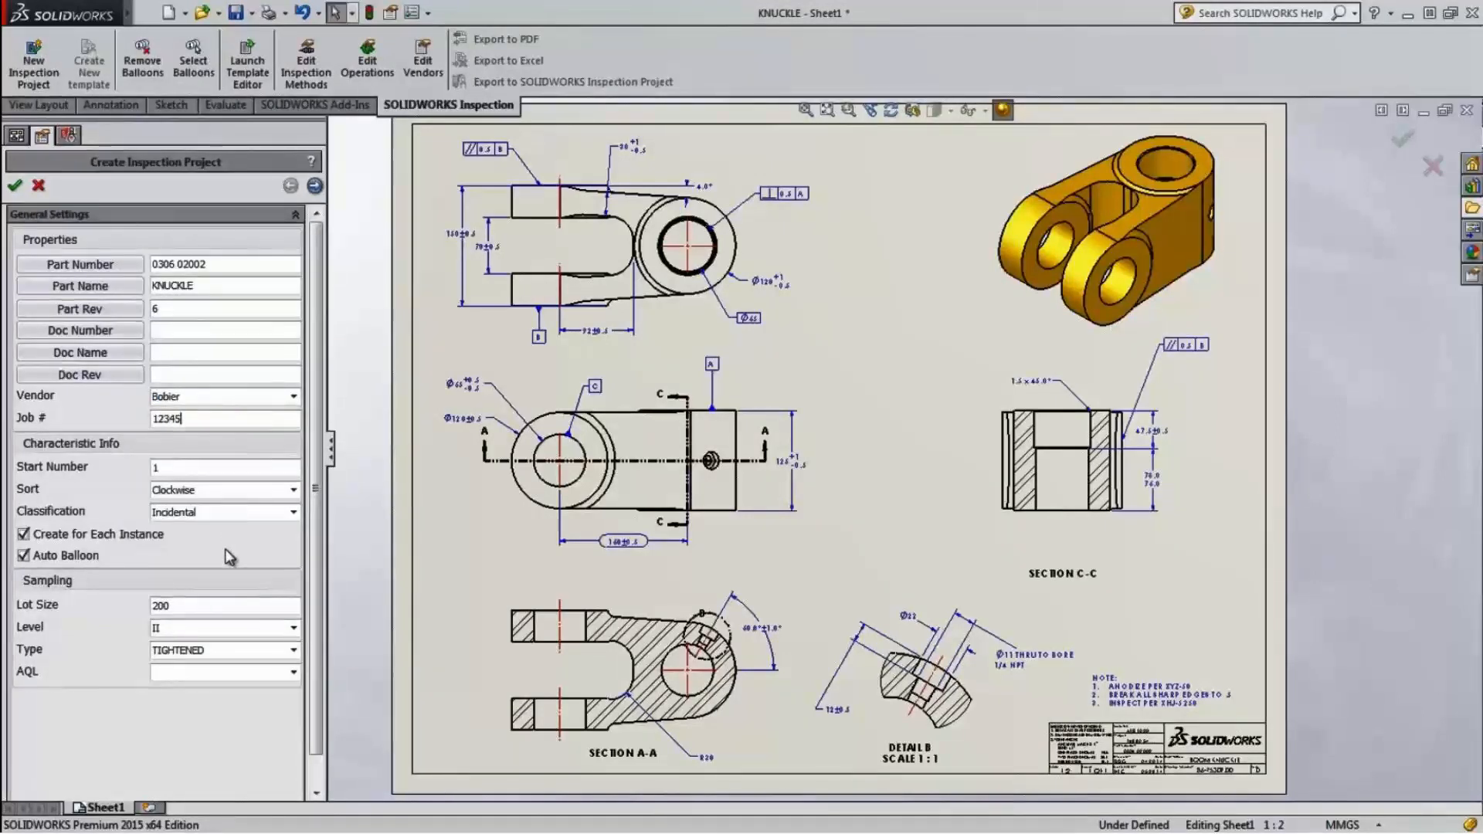
click(293, 673)
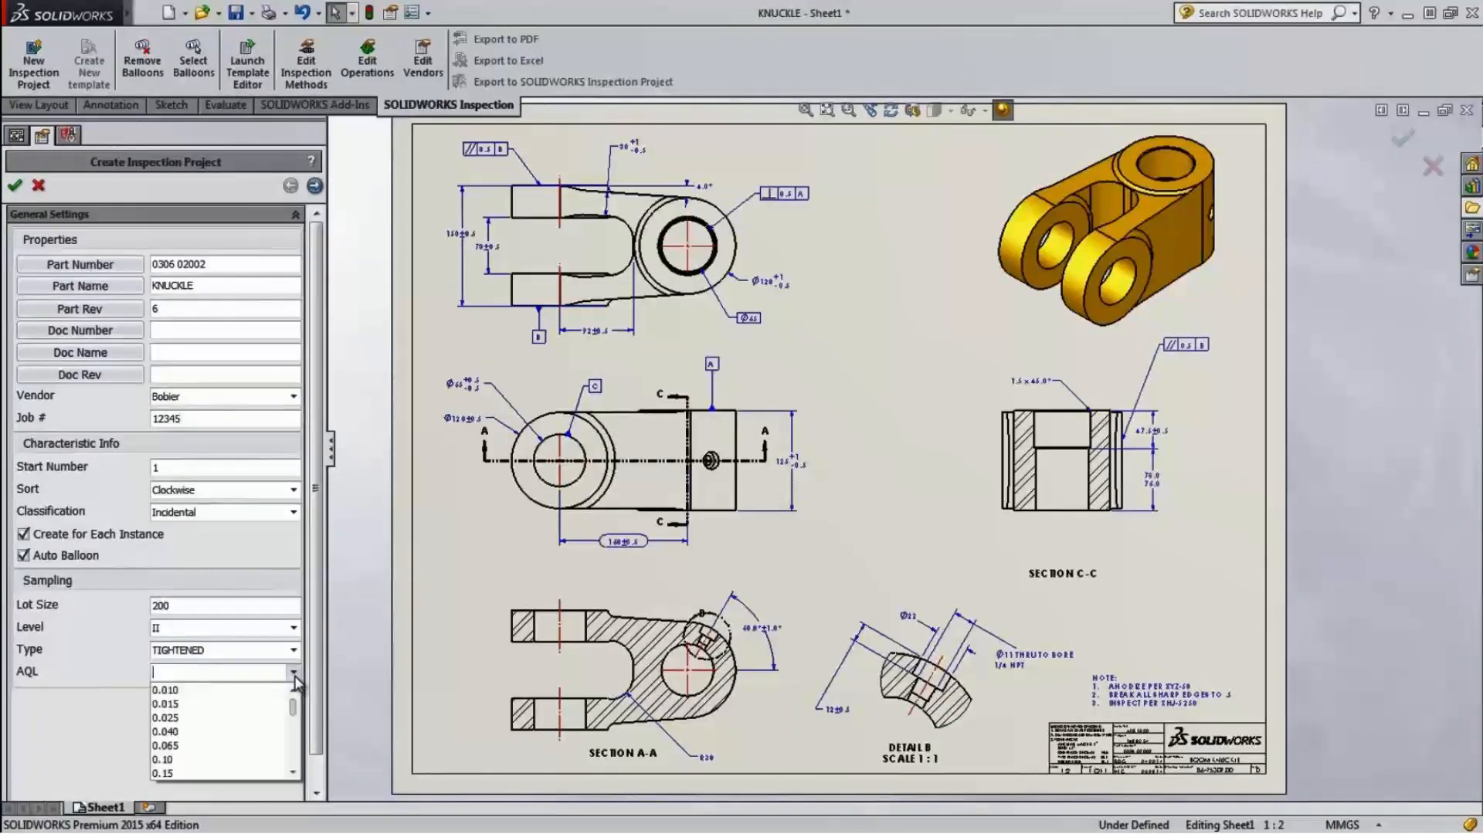
click(263, 731)
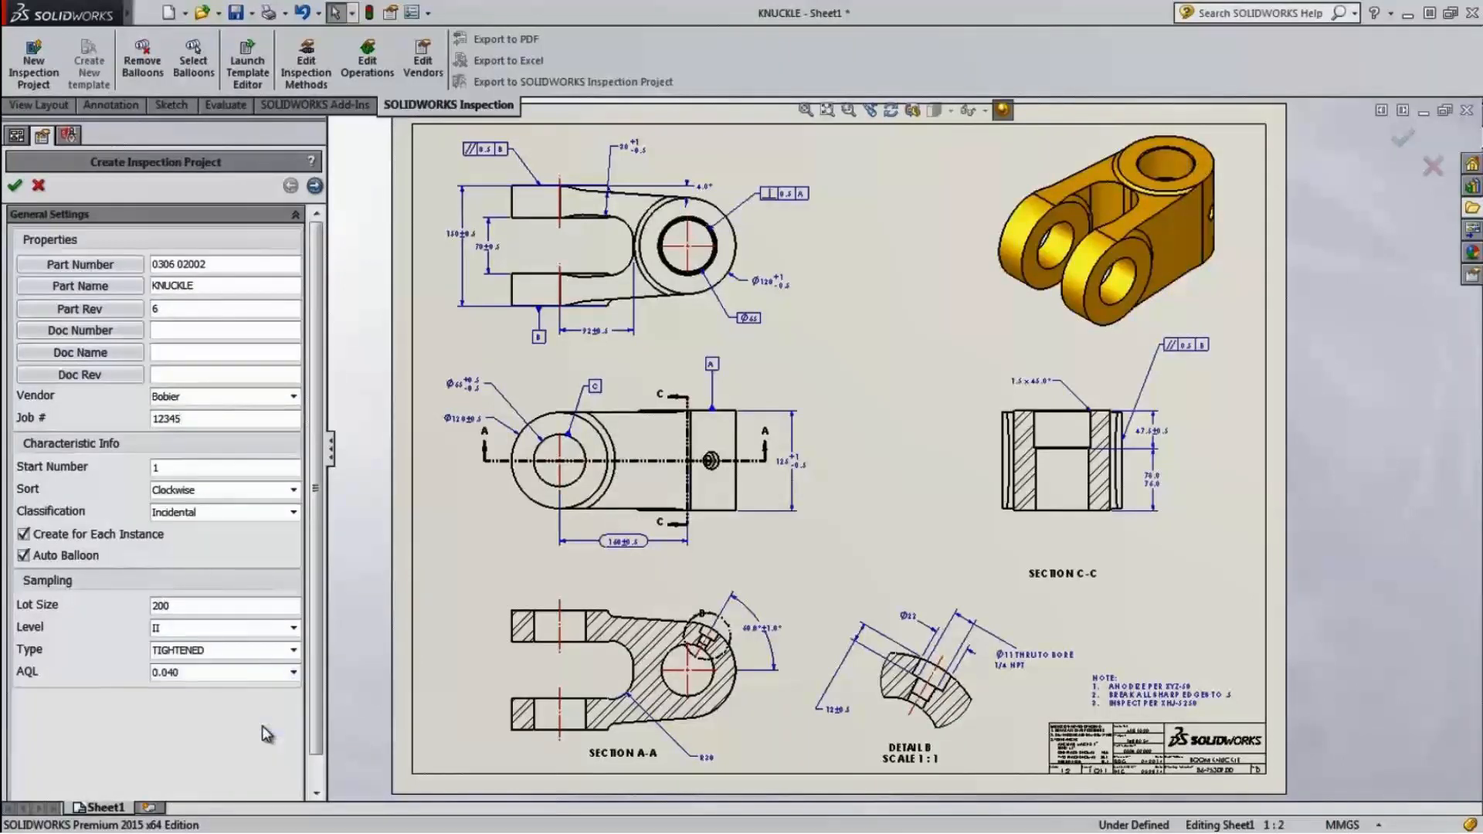
Keep the default extraction settings and the By Precision tolerances in mm, and create the inspection project.
click(314, 186)
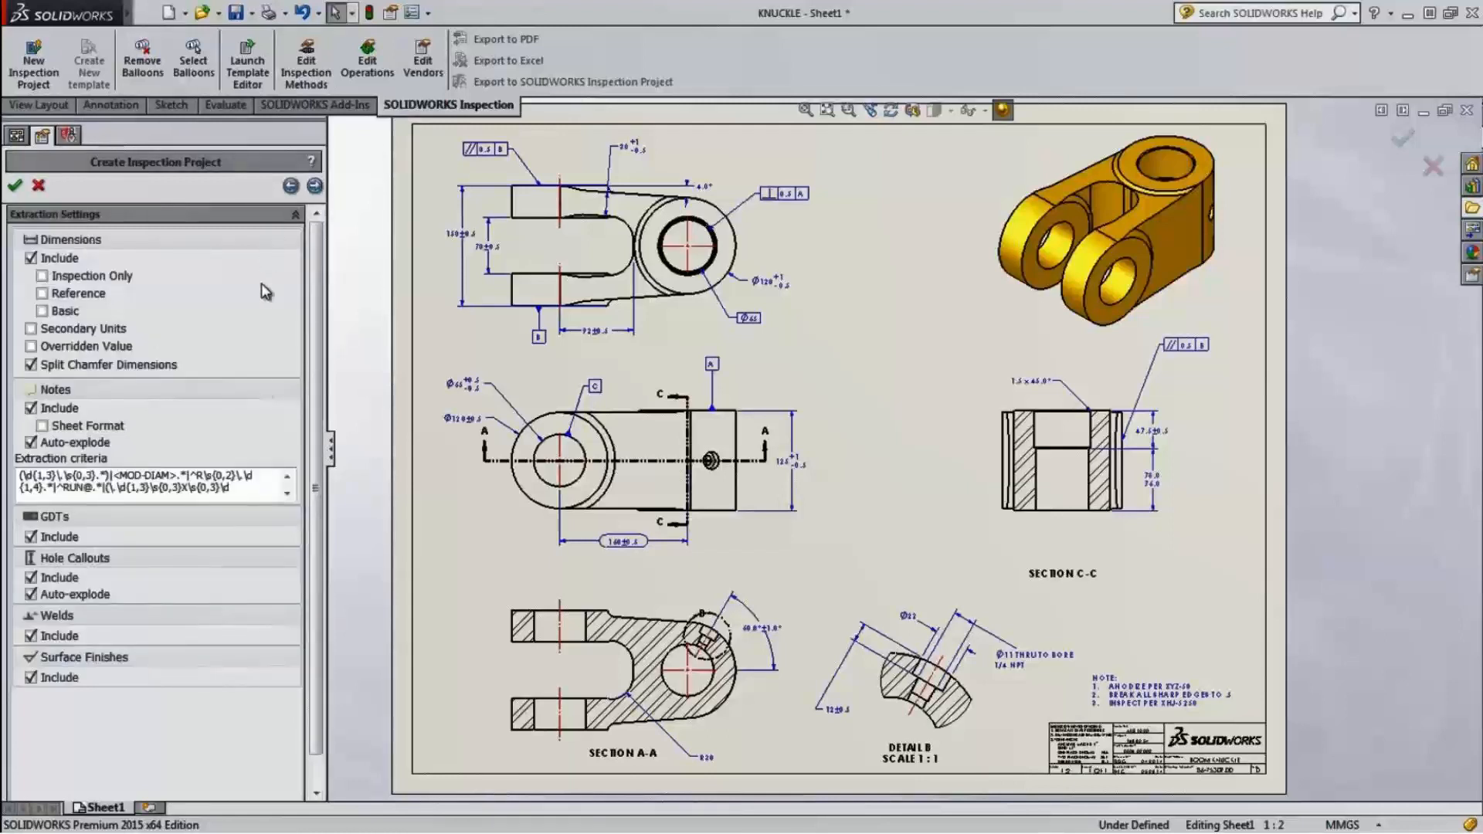
click(45, 278)
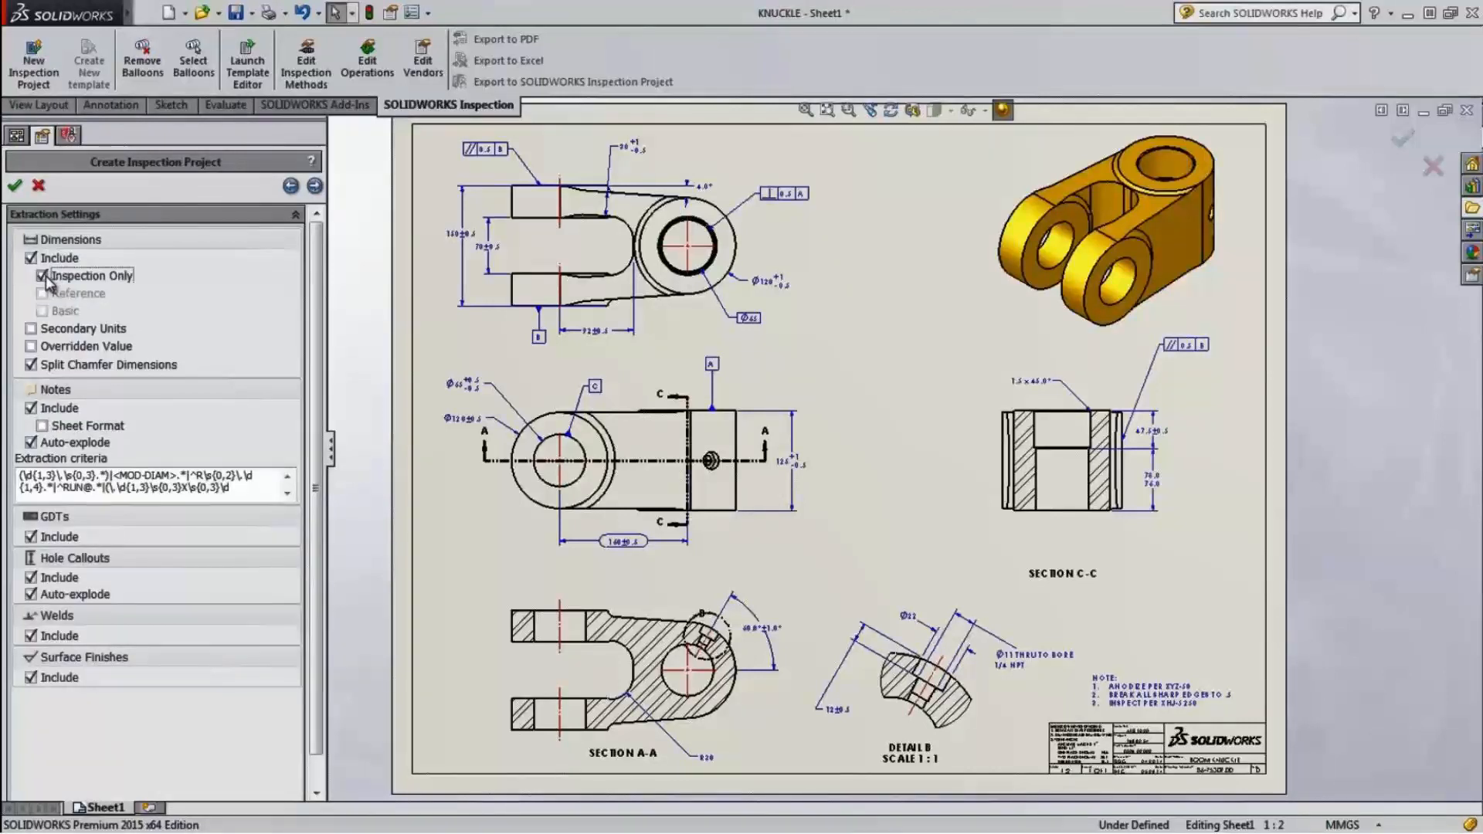
click(44, 278)
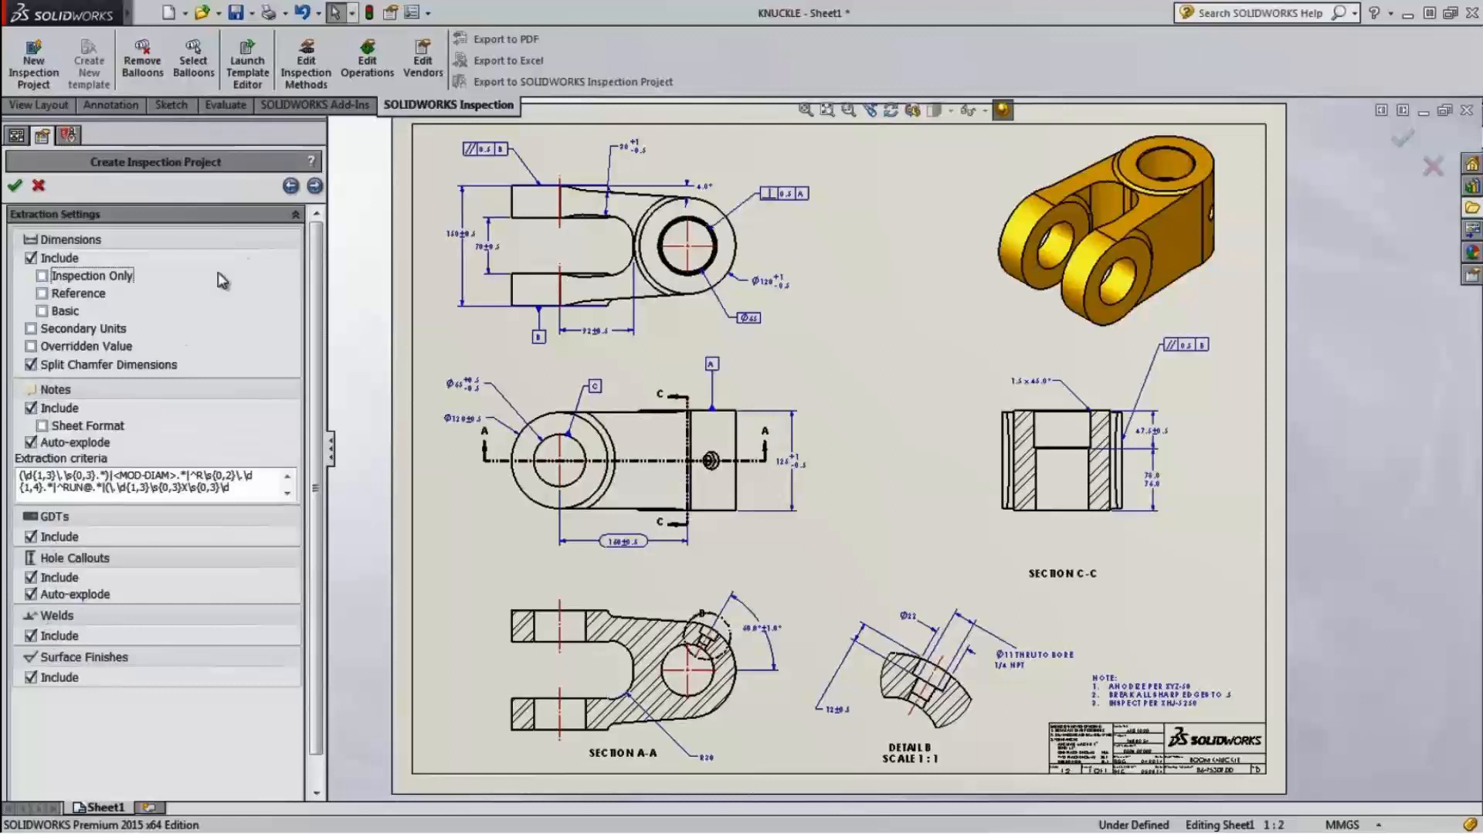
click(315, 187)
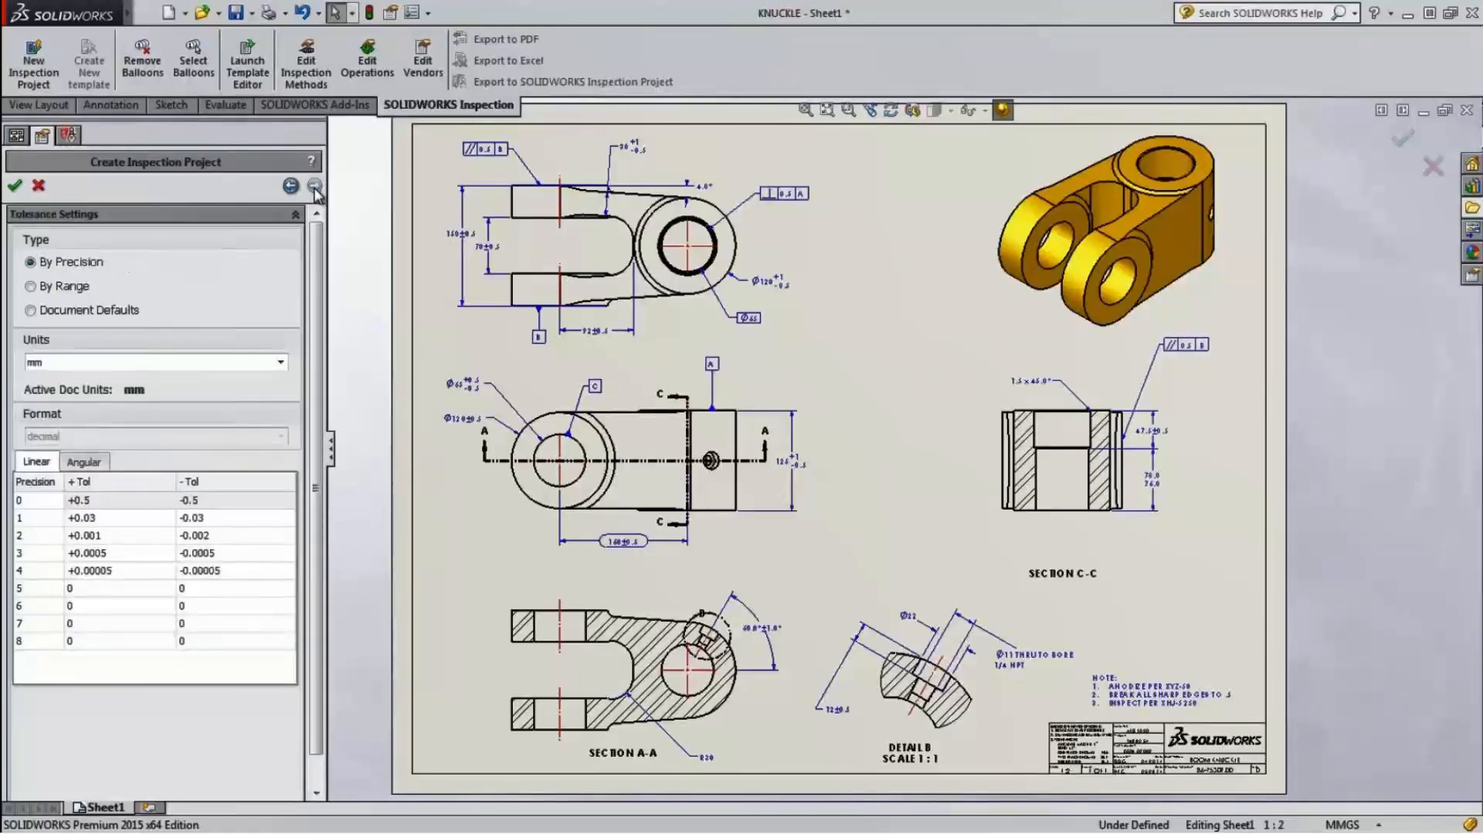
click(97, 464)
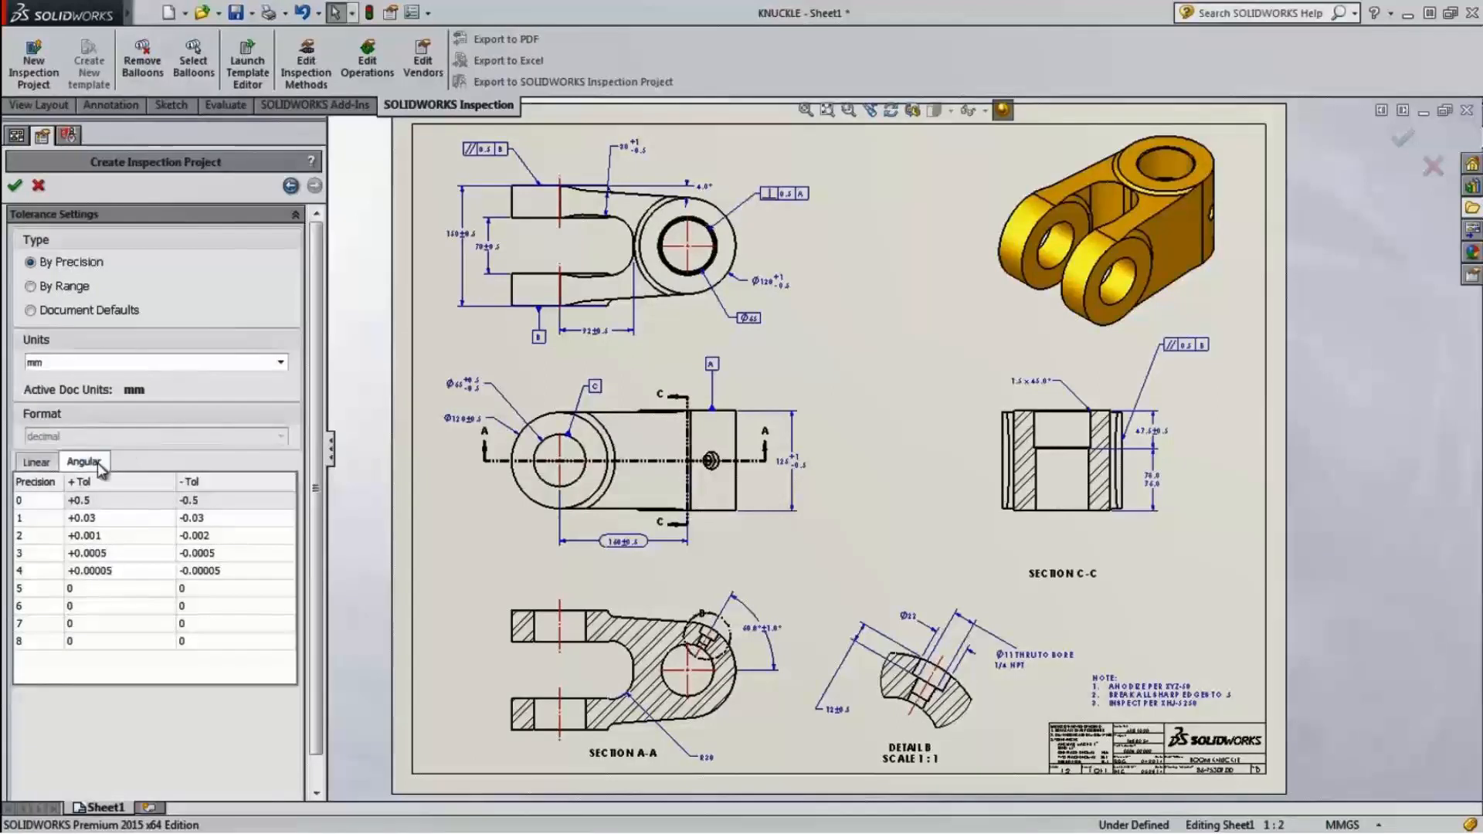
click(38, 463)
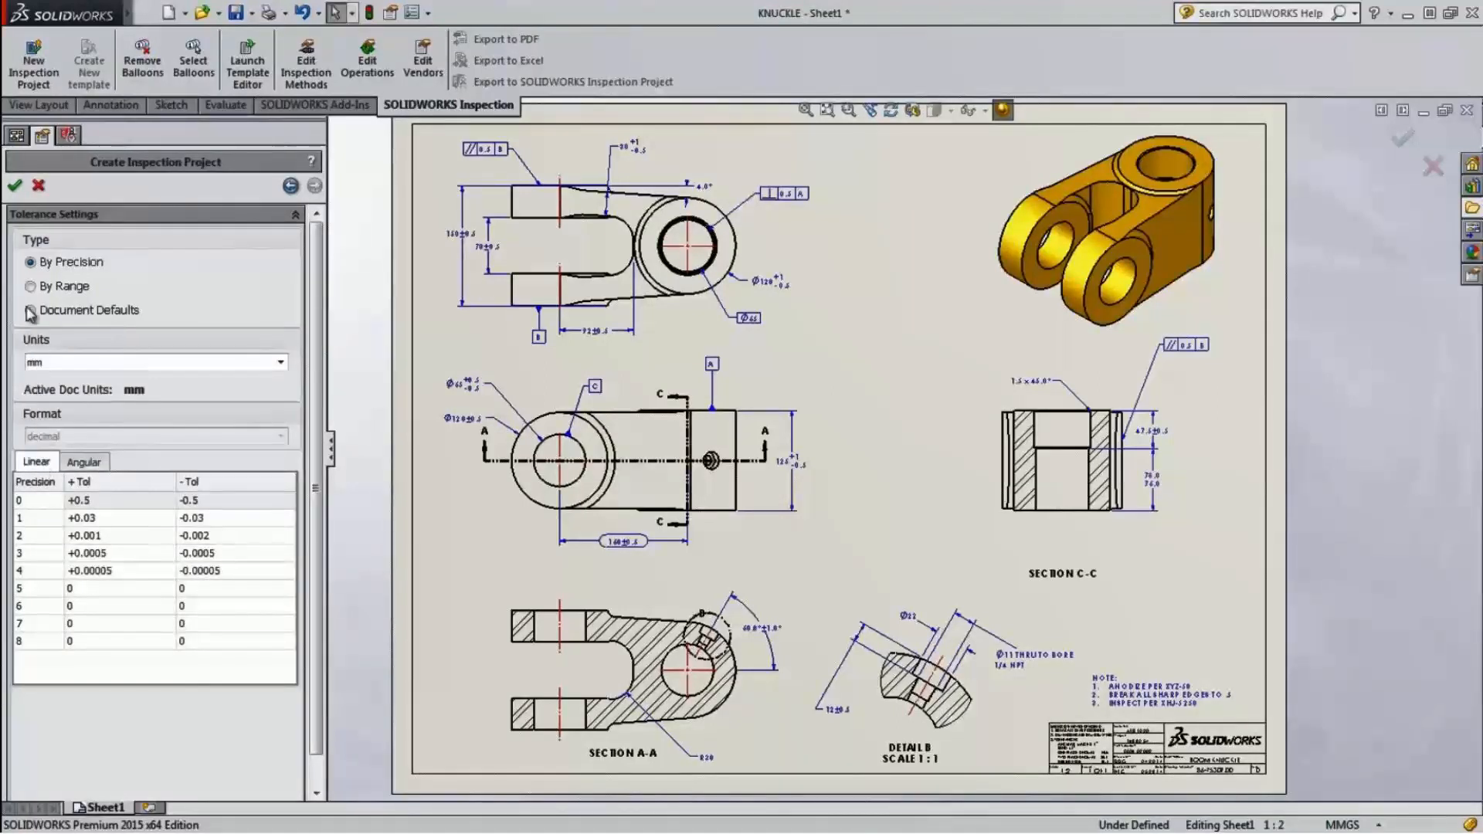
click(15, 187)
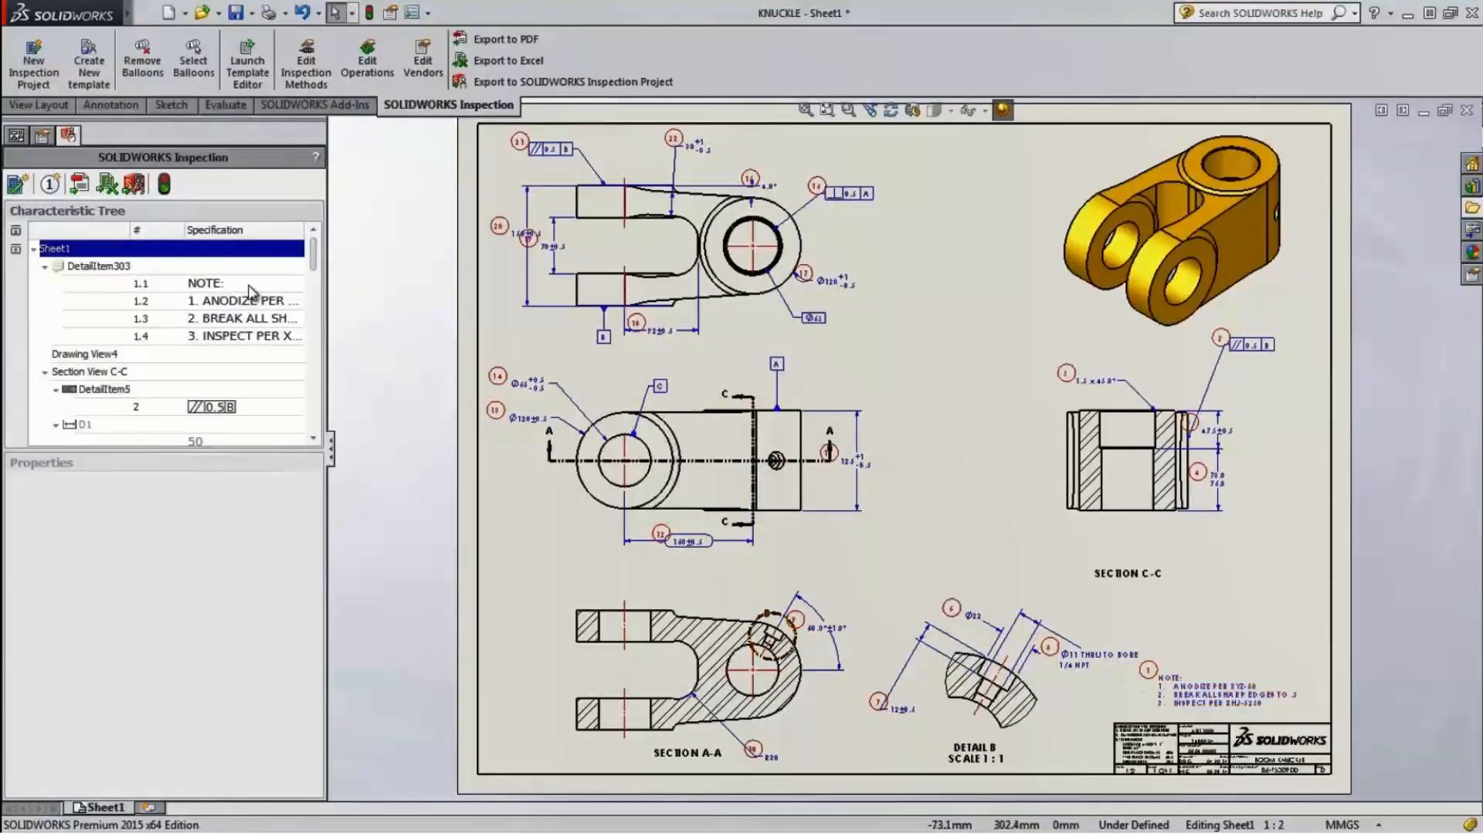
Select and review characteristic 14, the Ø65 dimension in Drawing View1, briefly excluding it from the inspection and including it again.
drag(313, 258, 328, 436)
click(531, 386)
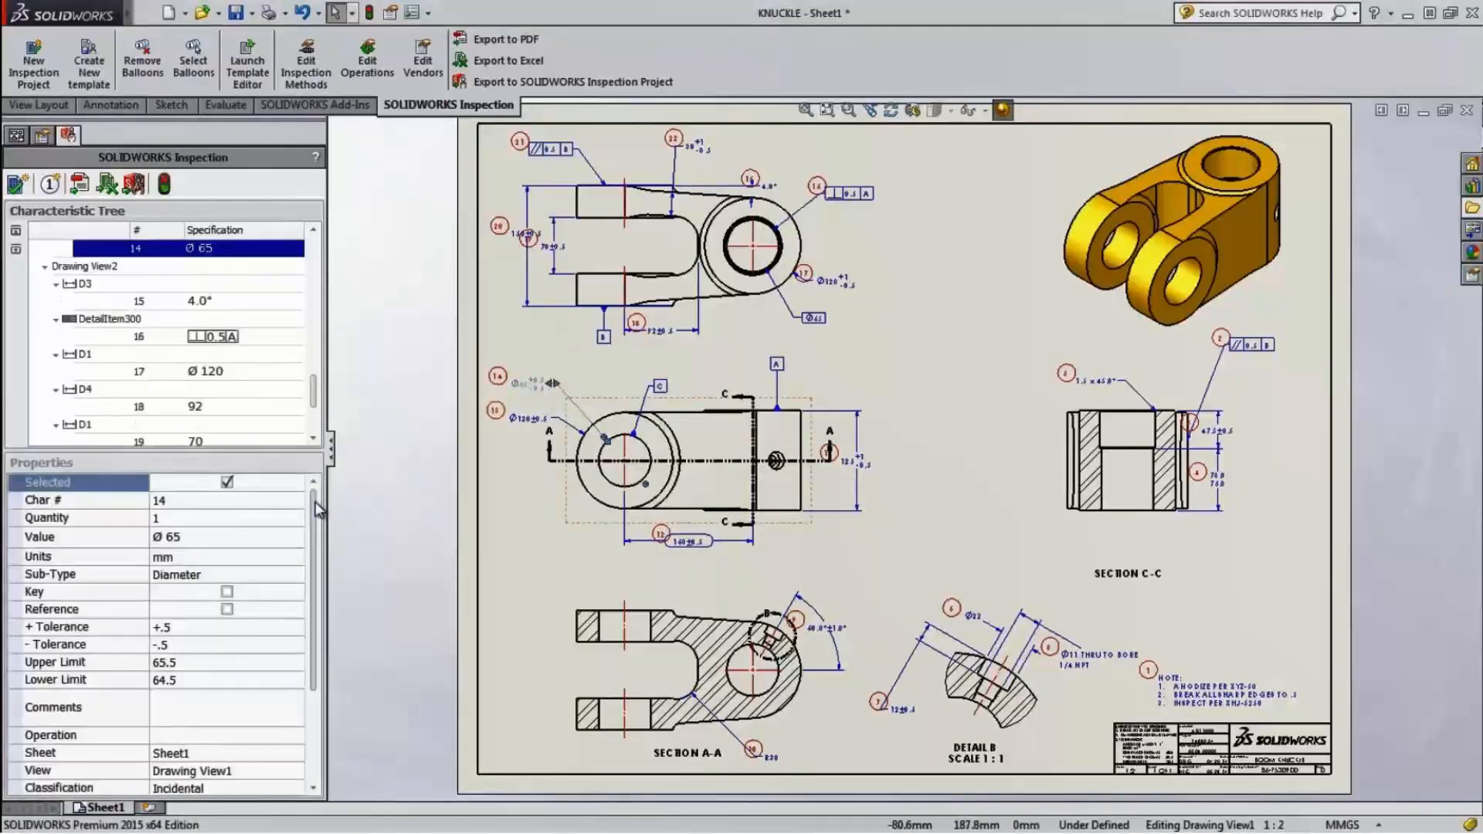
drag(314, 503, 291, 563)
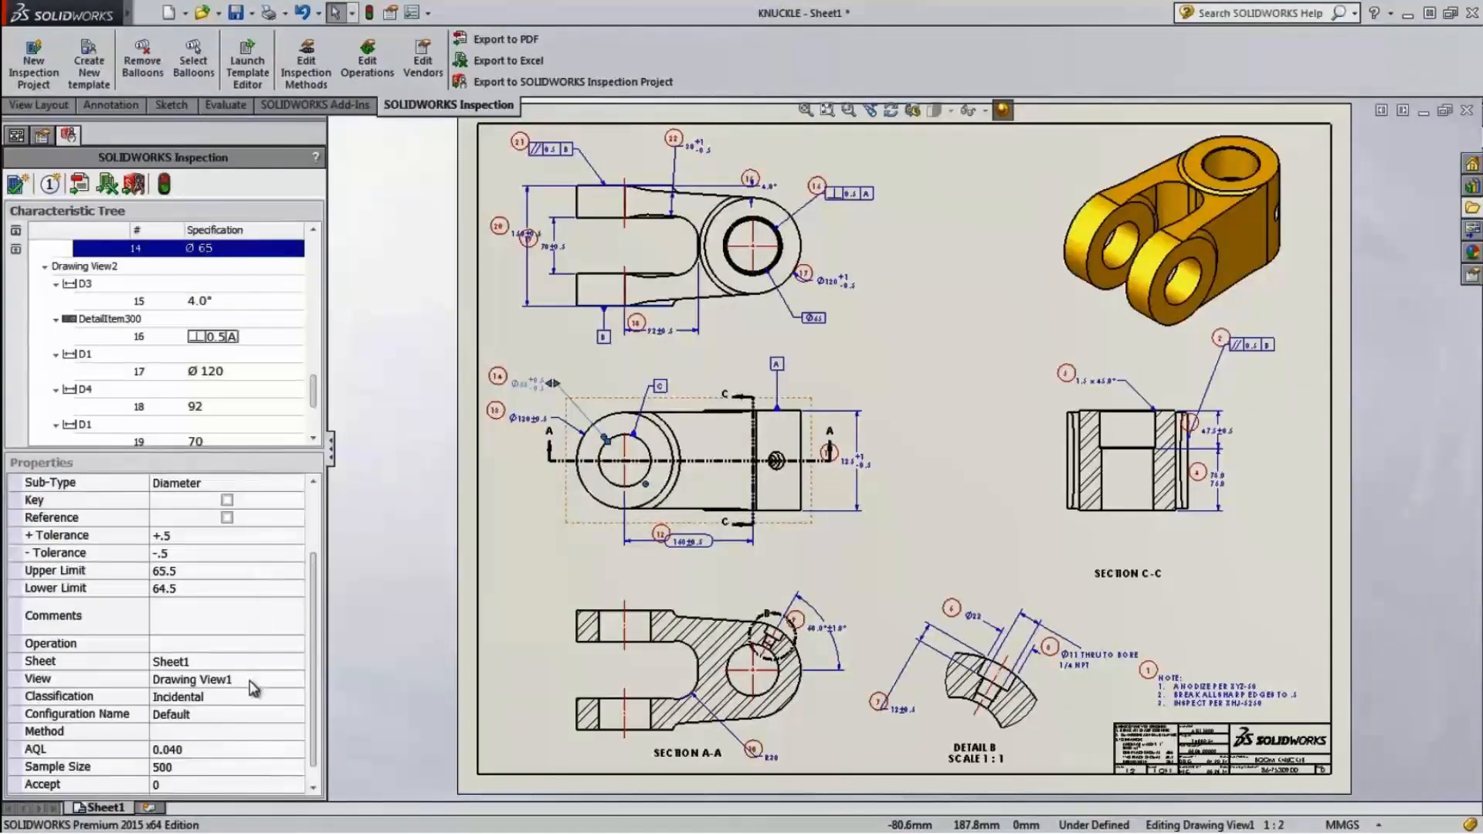
drag(314, 587, 316, 526)
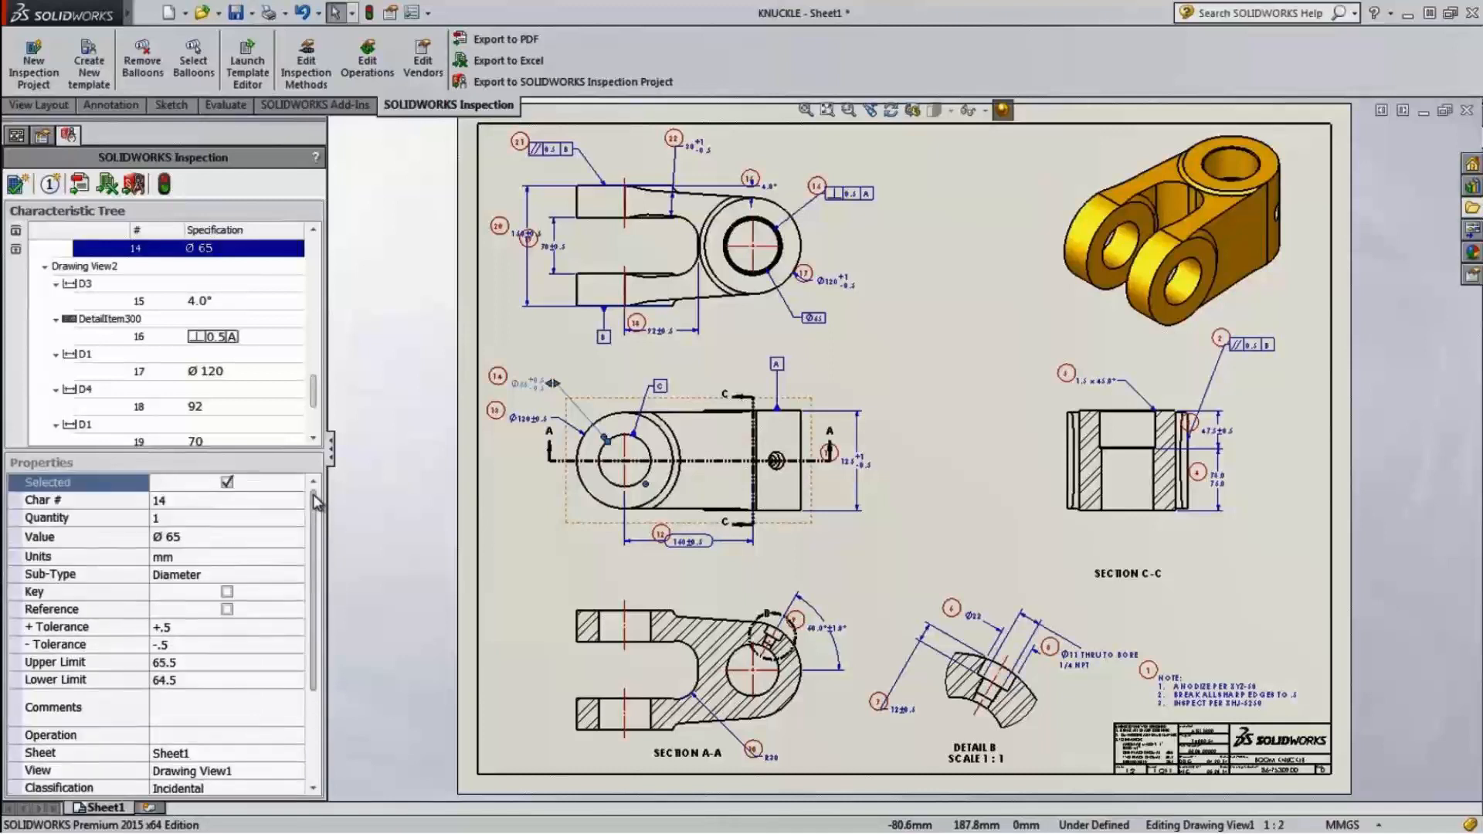
click(227, 483)
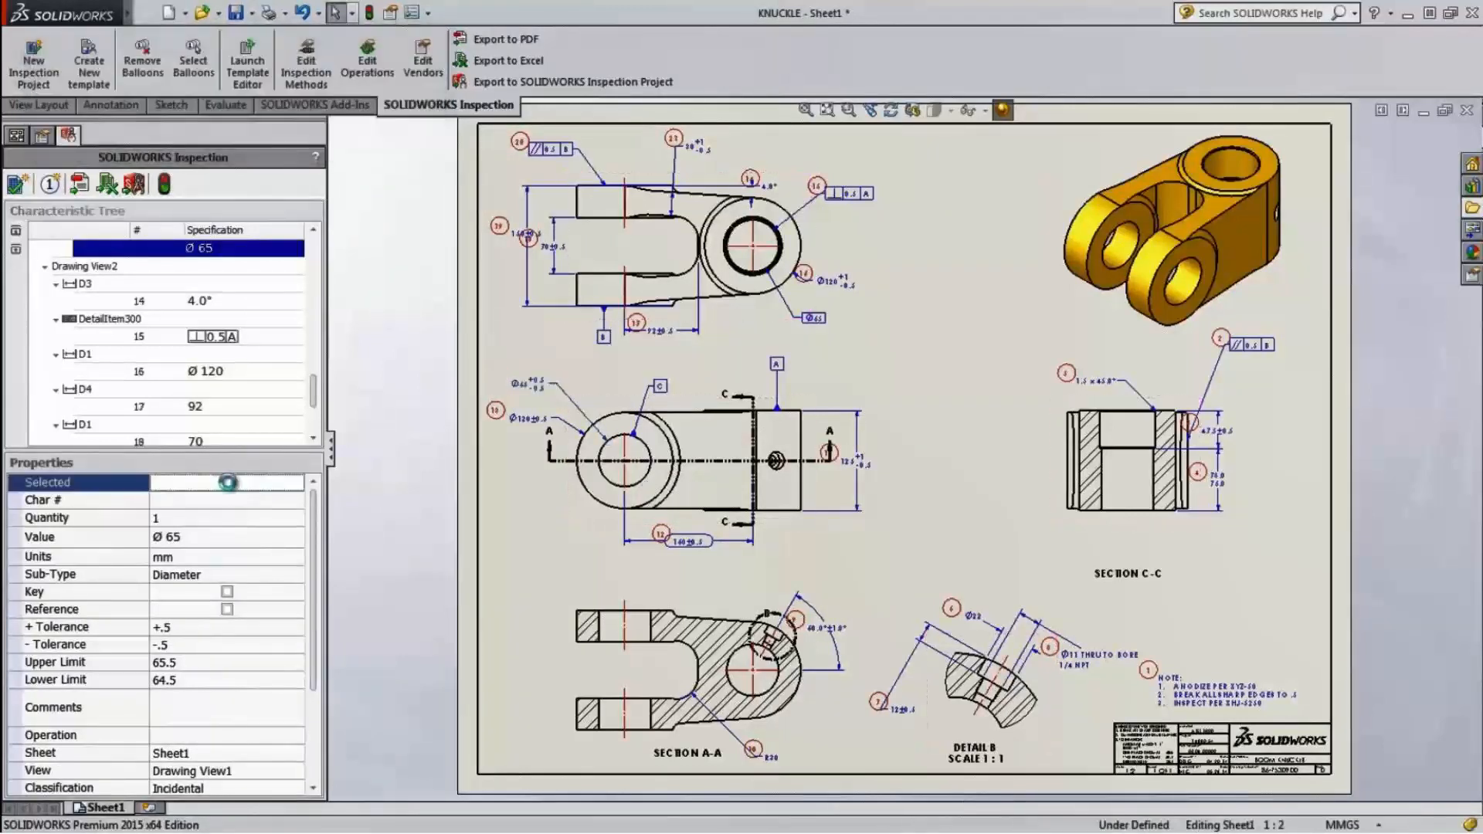
click(228, 483)
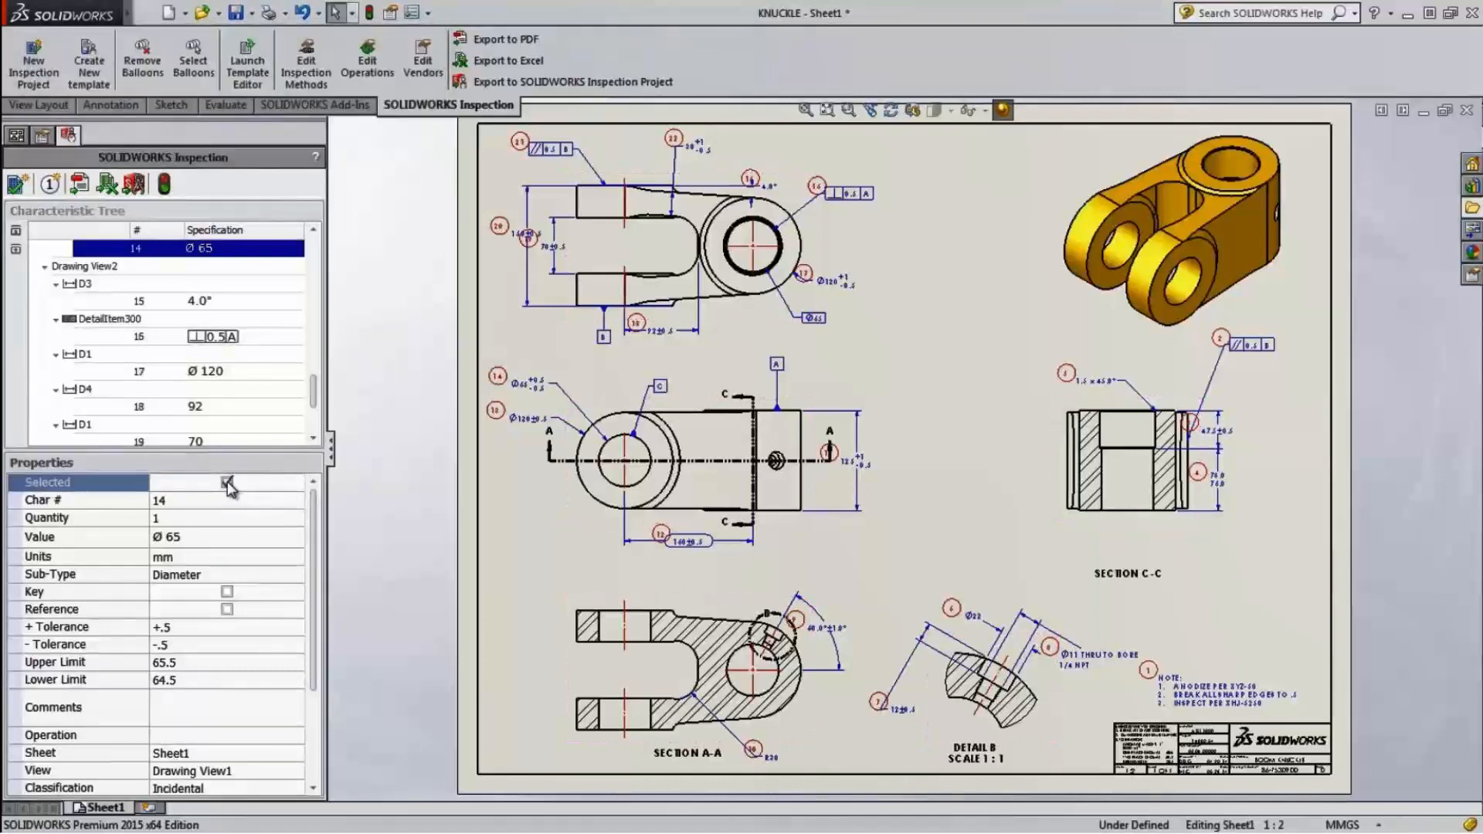
Mark characteristic 14 as key, with Digital Calipers as its inspection method and Drilling as its operation.
click(227, 592)
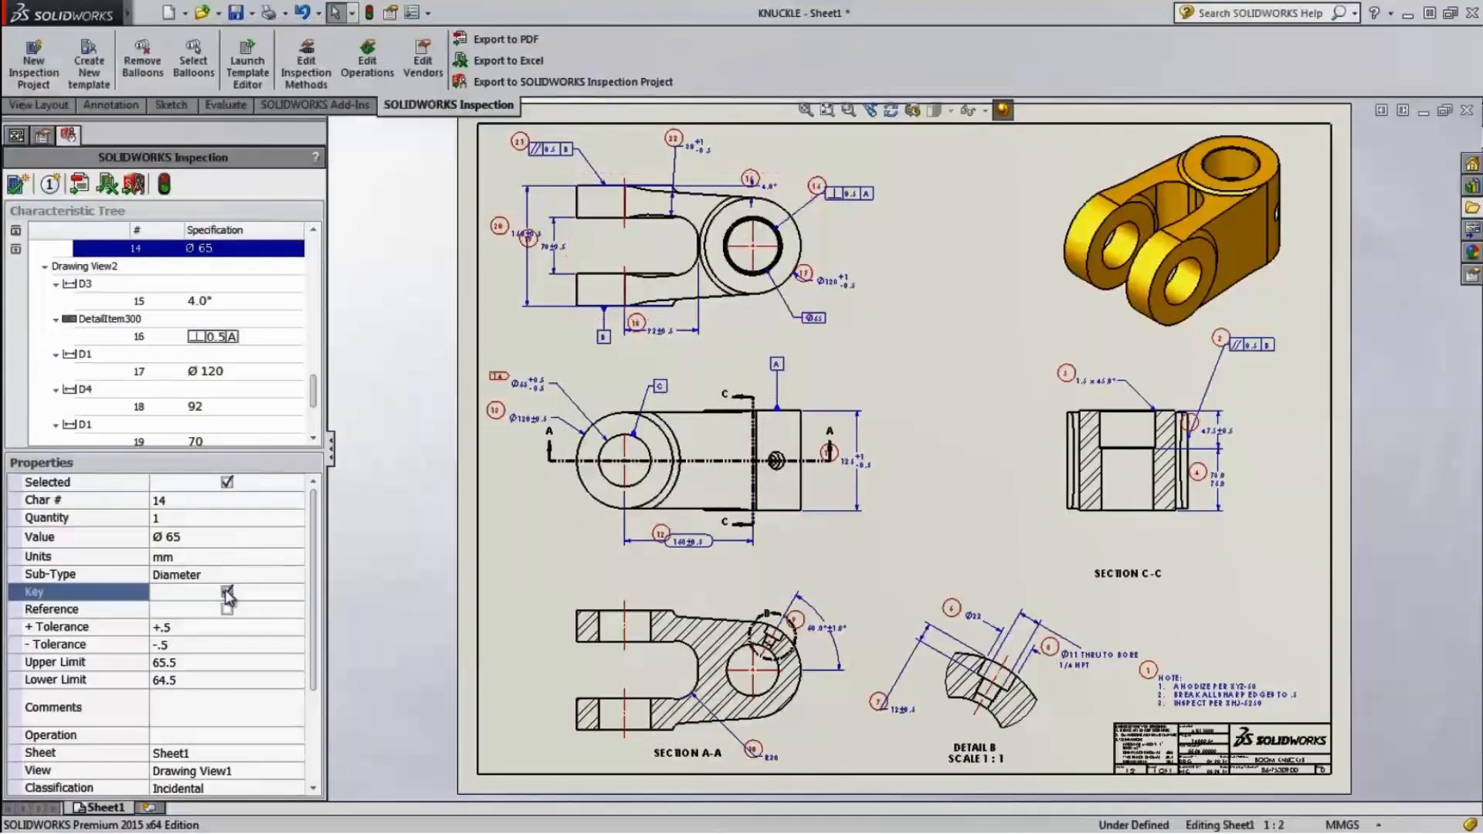
scroll(314, 531, down, 1)
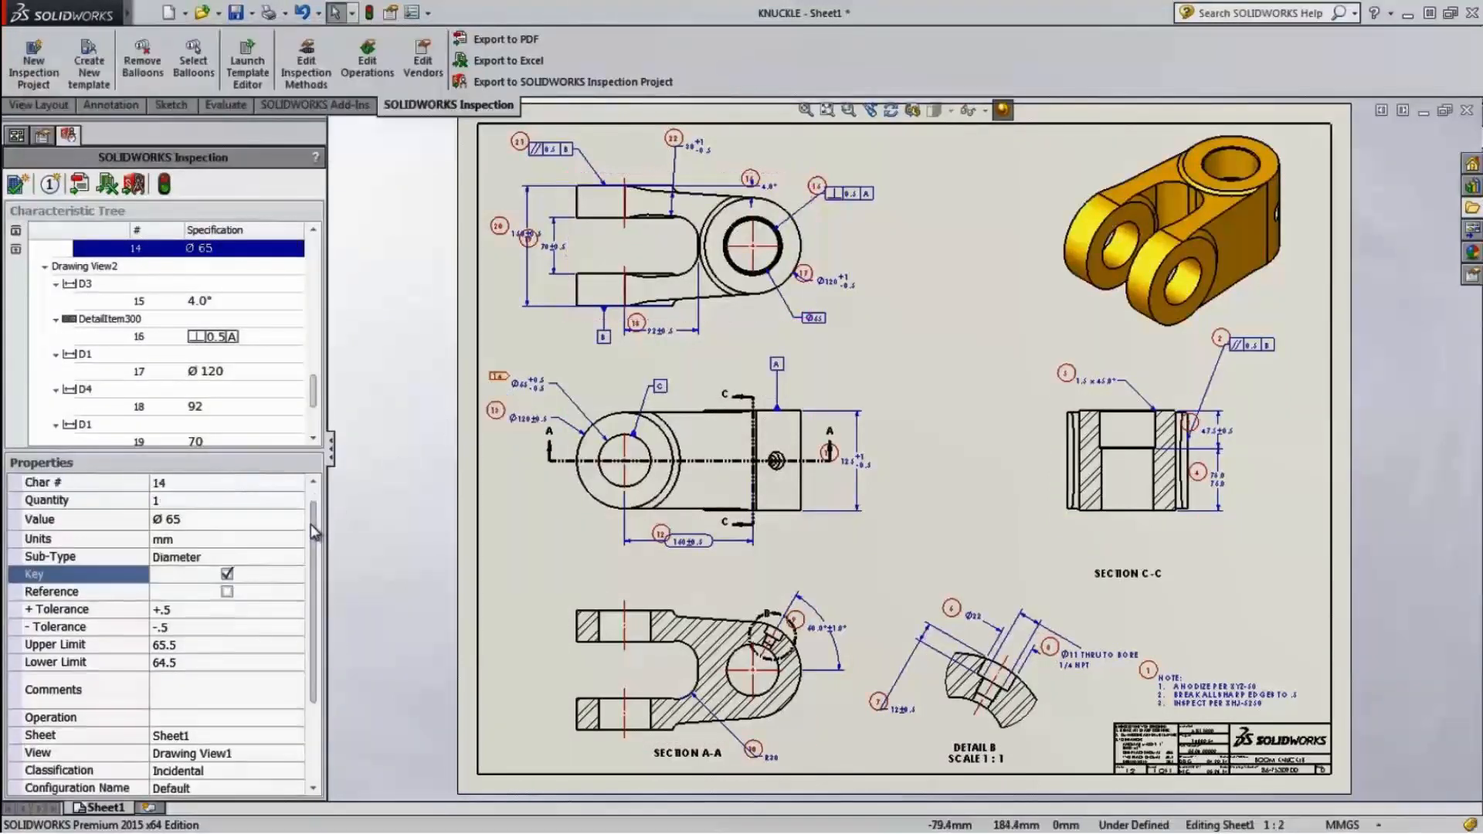
scroll(314, 532, down, 3)
click(266, 714)
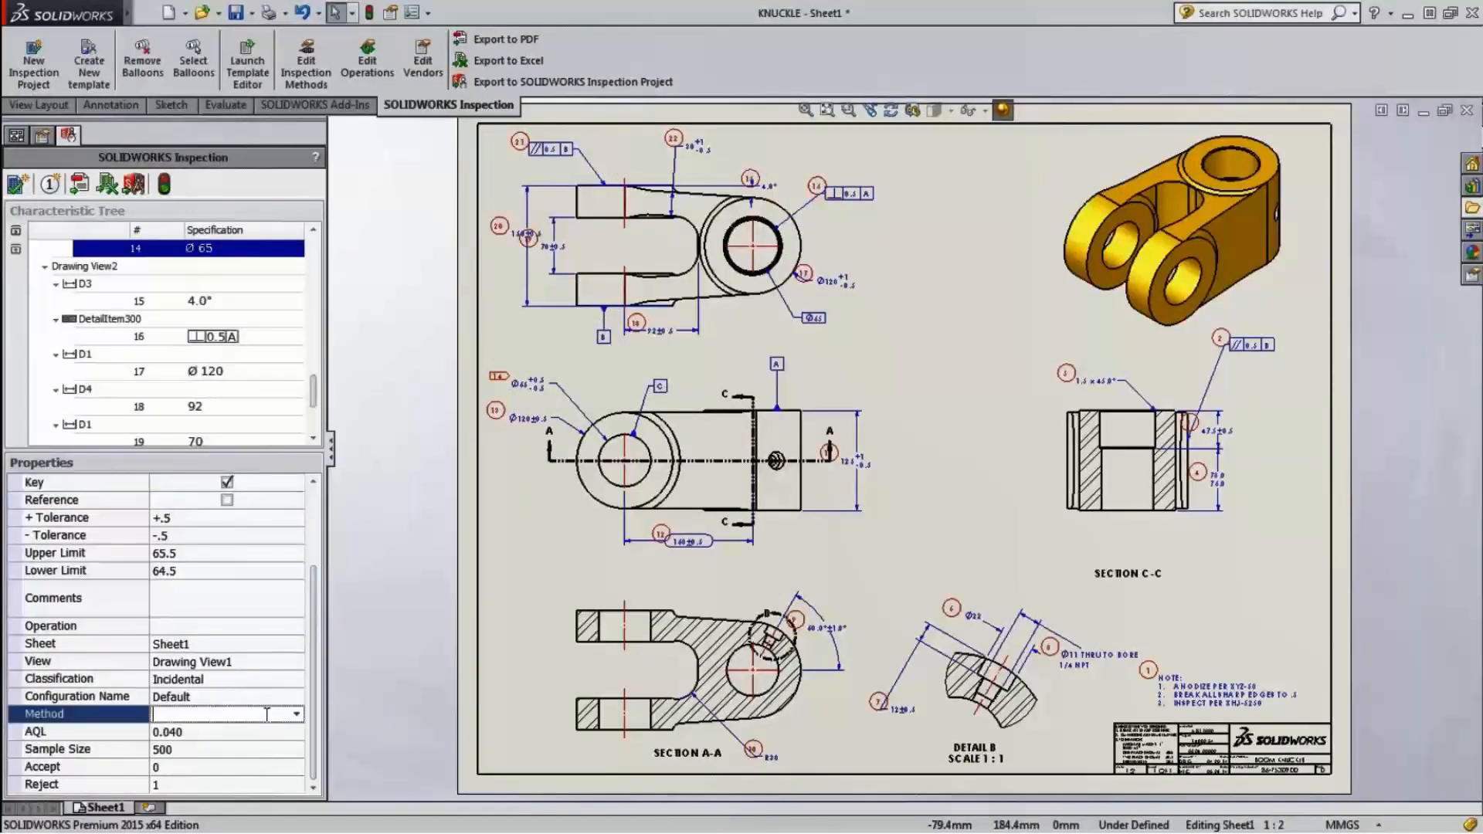
click(295, 715)
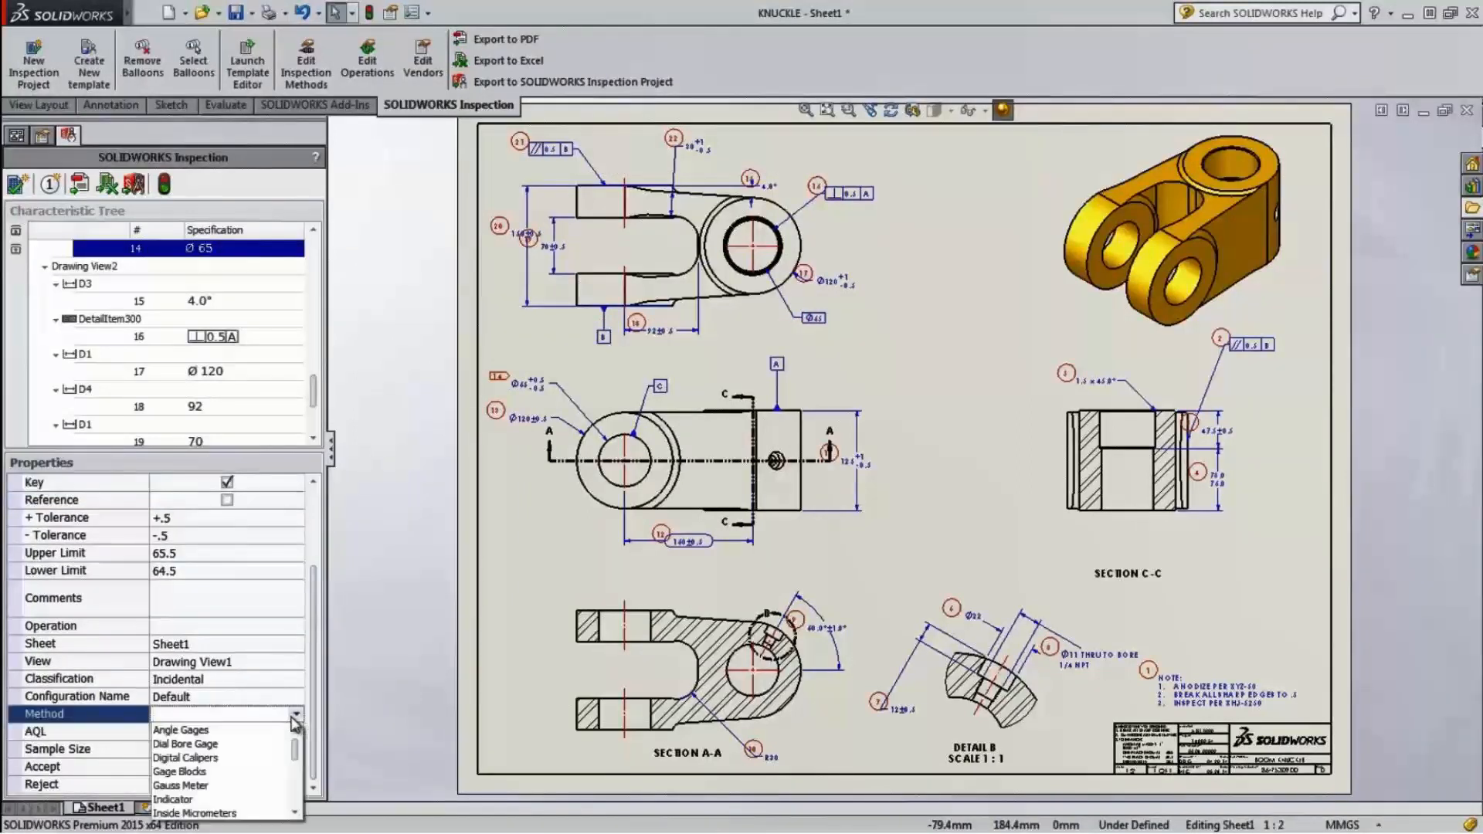
click(278, 755)
click(296, 627)
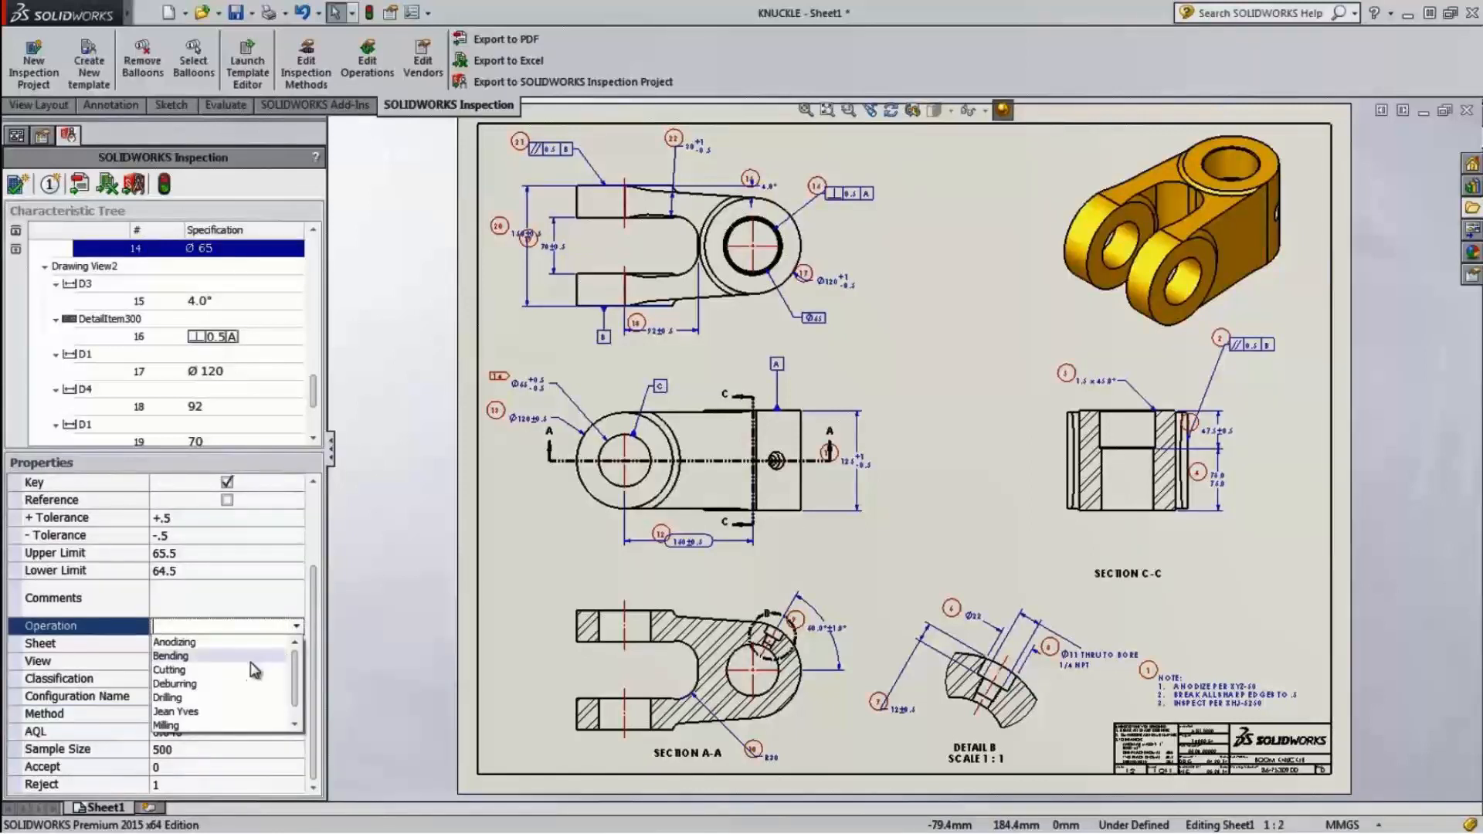
click(245, 698)
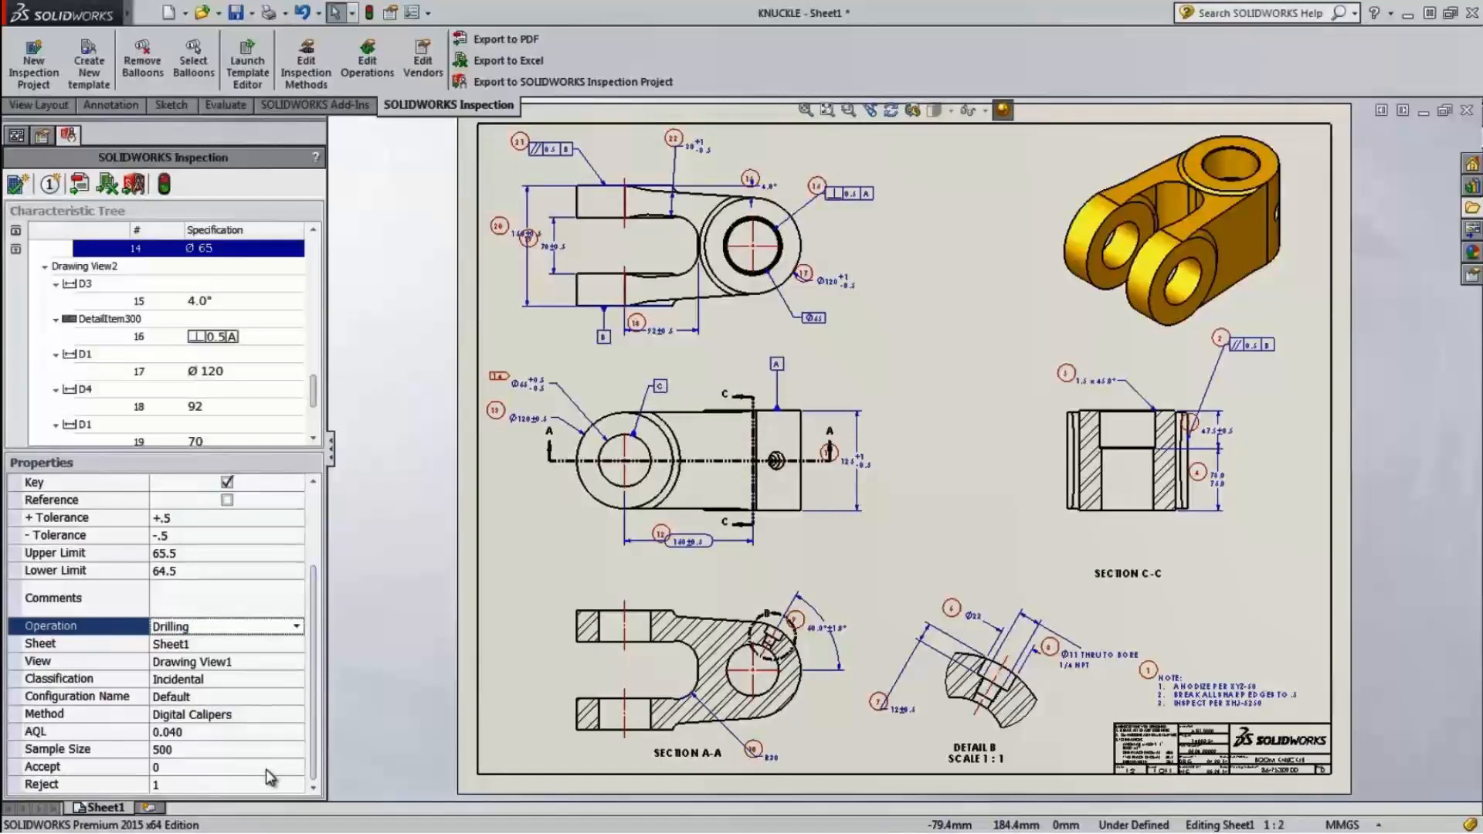
drag(315, 720, 322, 584)
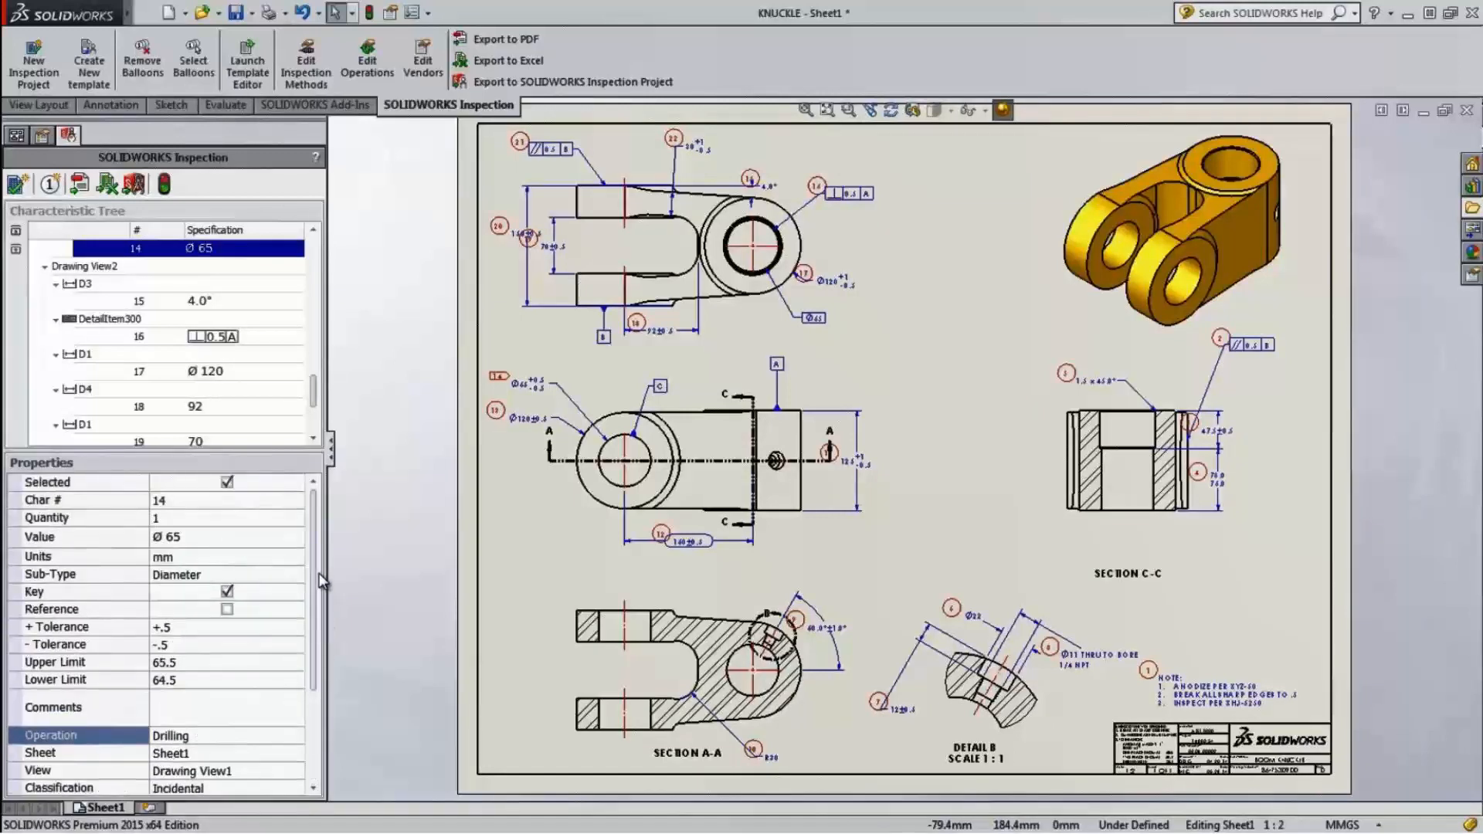
drag(314, 403, 314, 388)
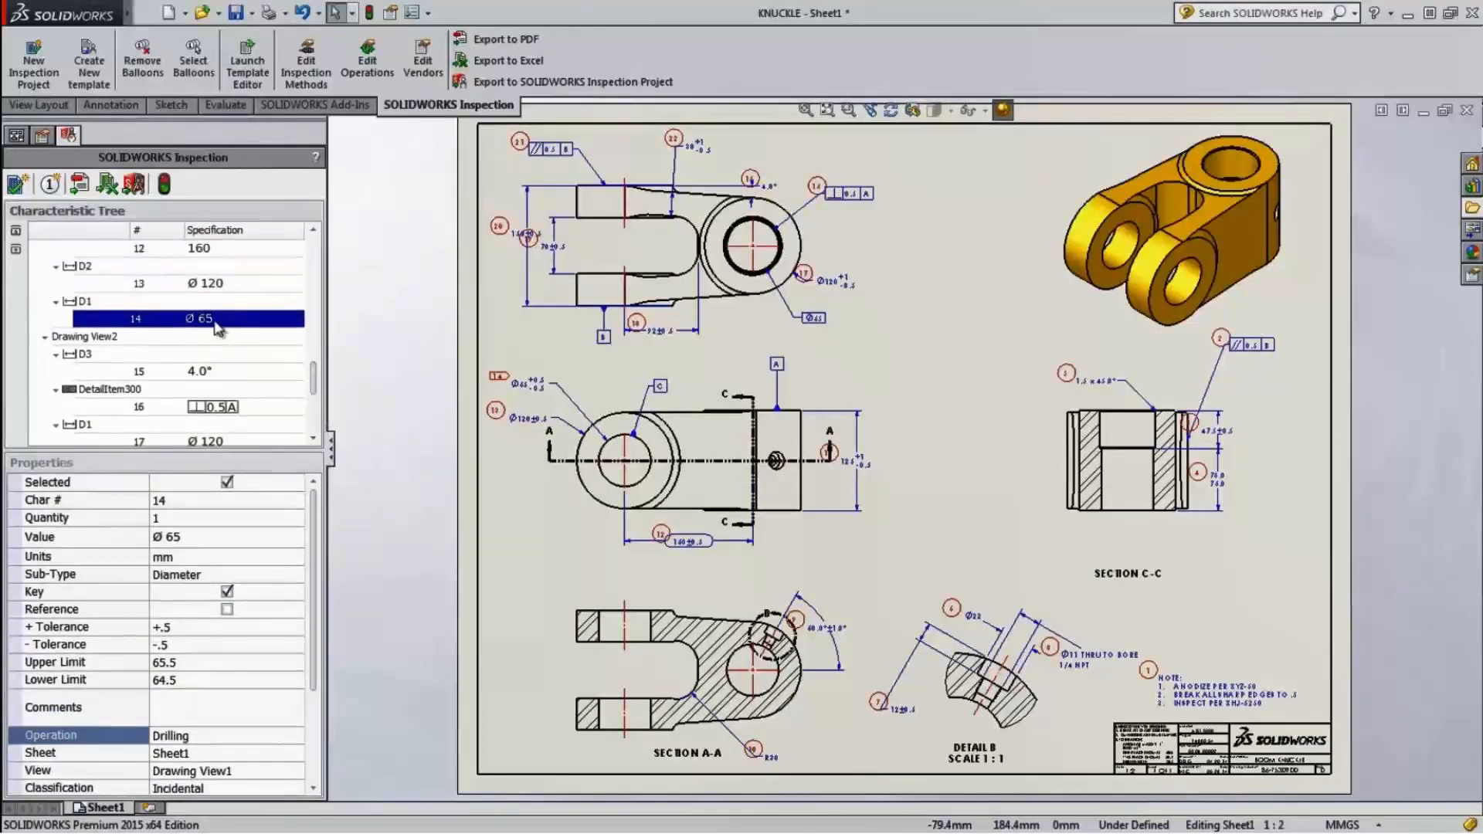
mouse_move(216, 326)
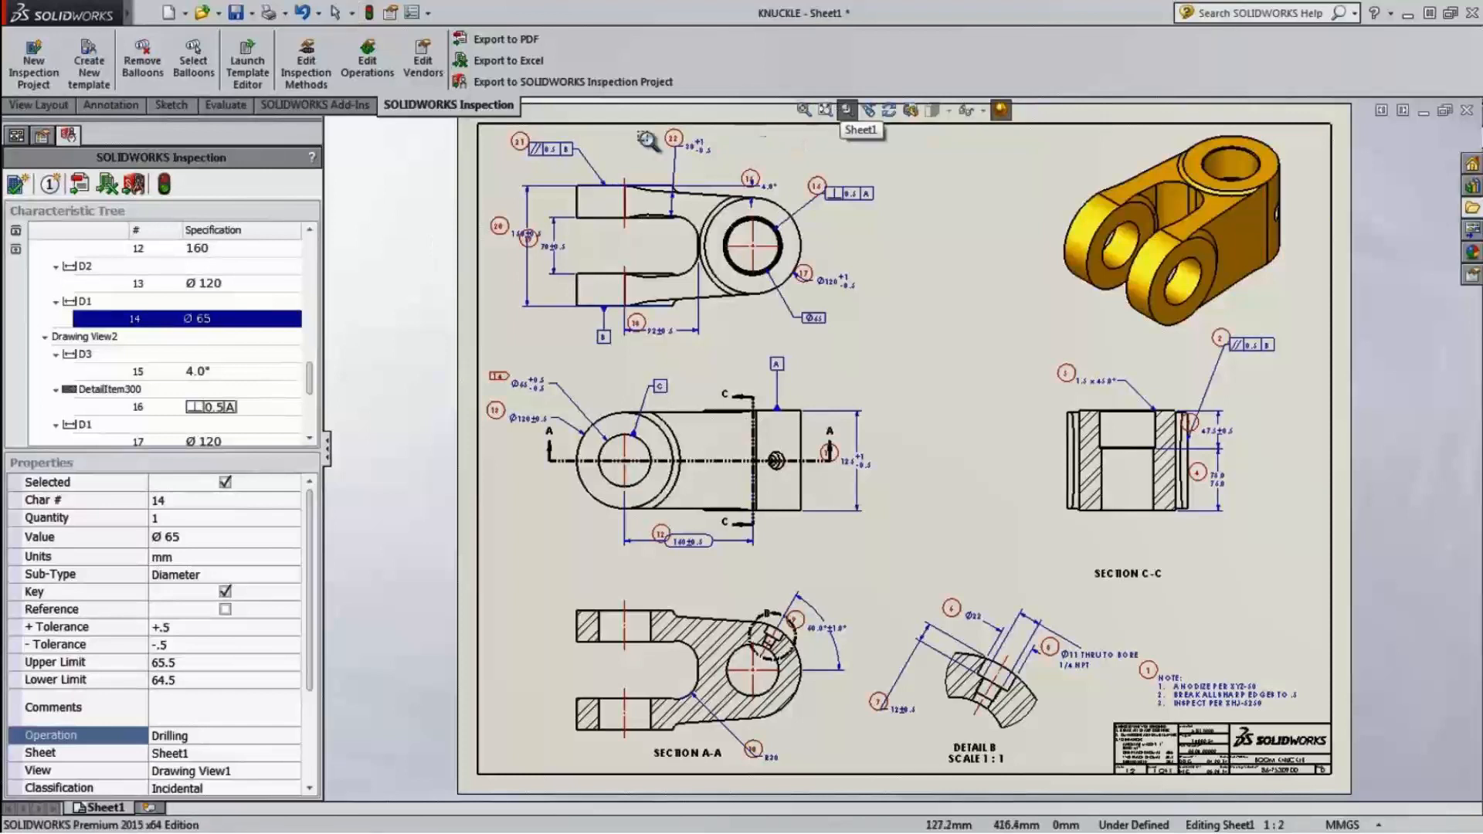
Zoom in on the ballooned view with characteristics 15 to 22 and review the ballooning settings without changing them.
click(847, 110)
drag(494, 137, 891, 364)
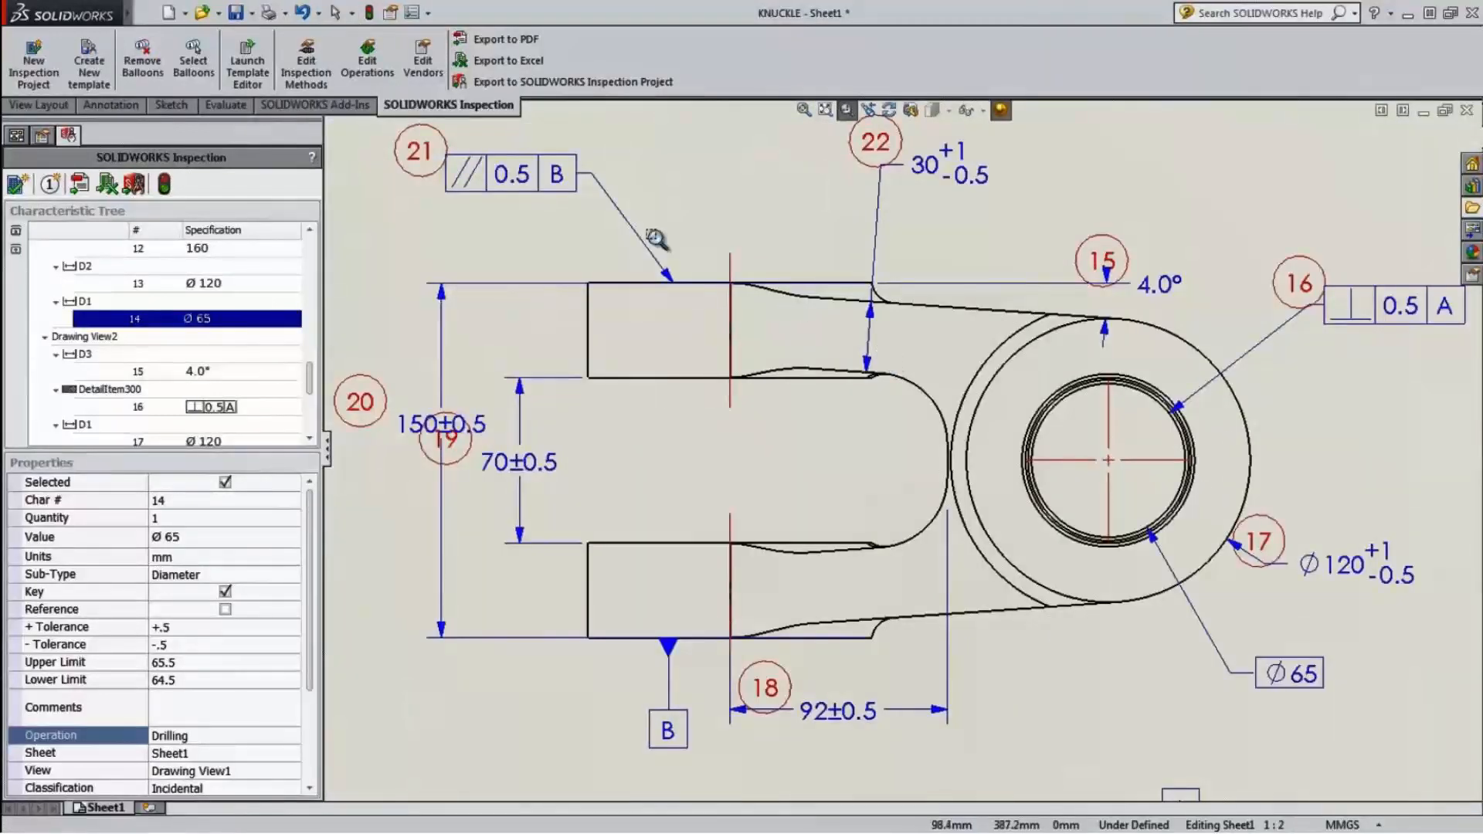
click(54, 189)
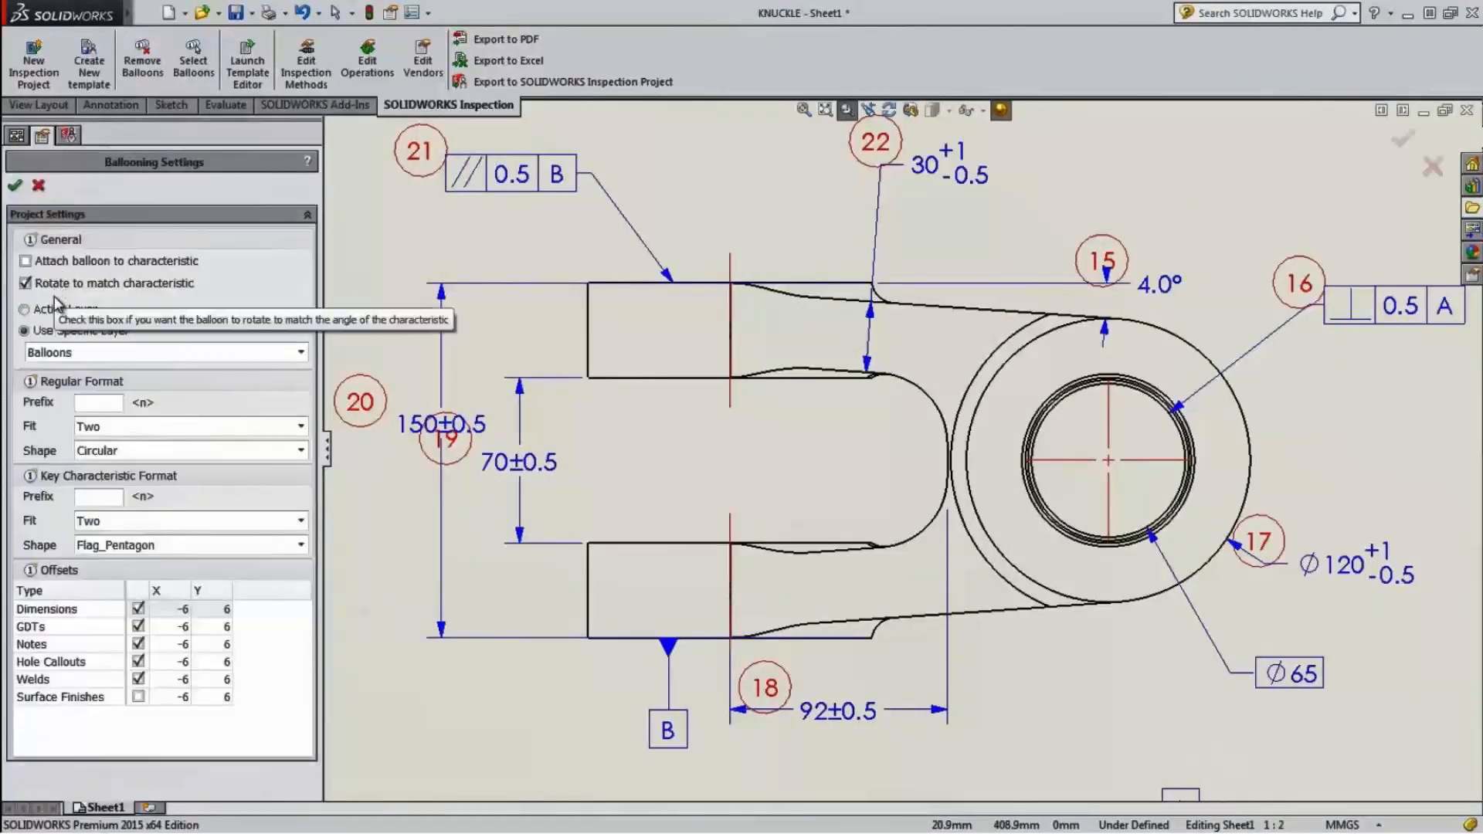
click(91, 457)
click(53, 442)
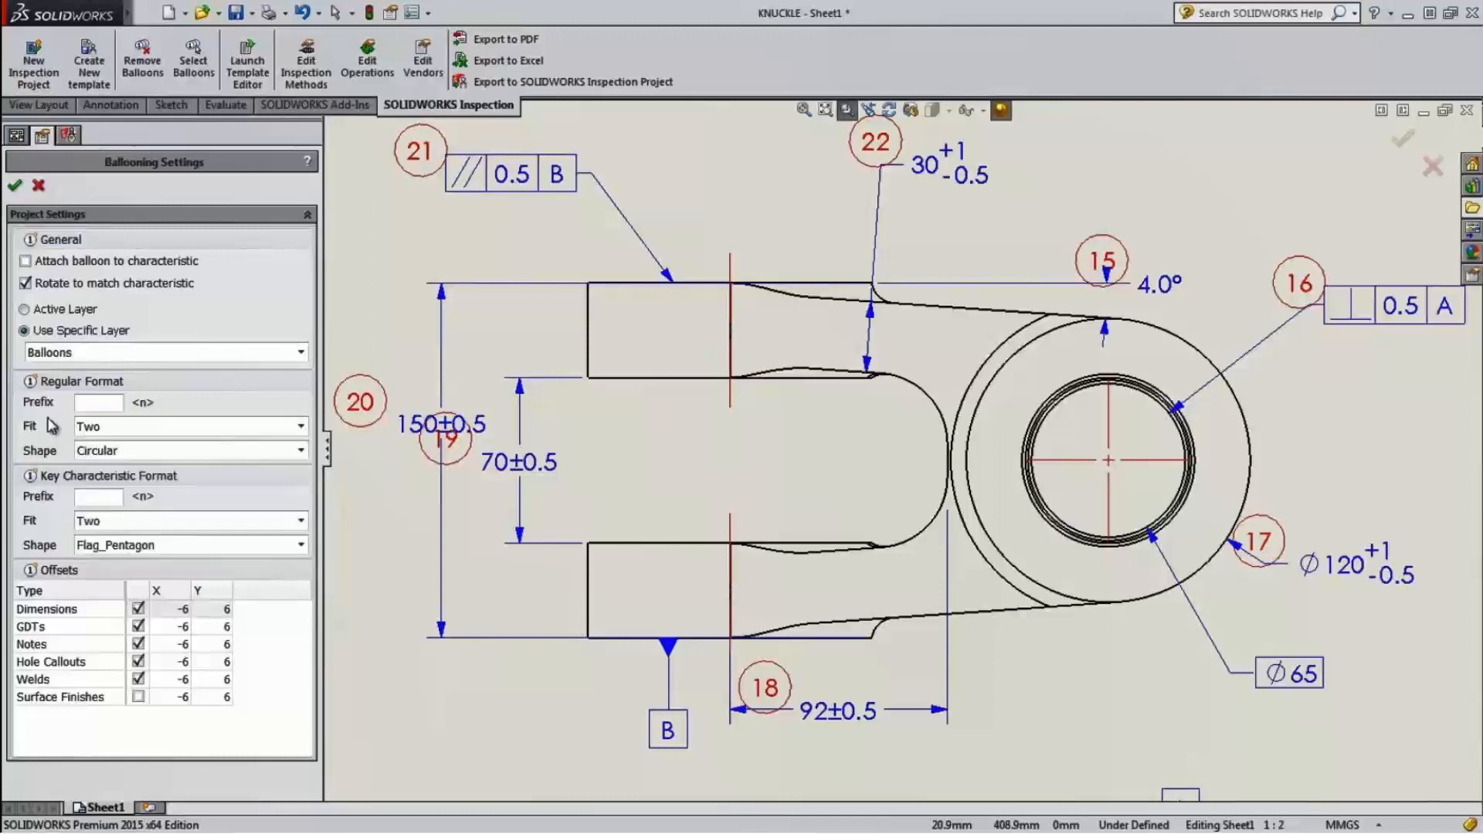
click(37, 187)
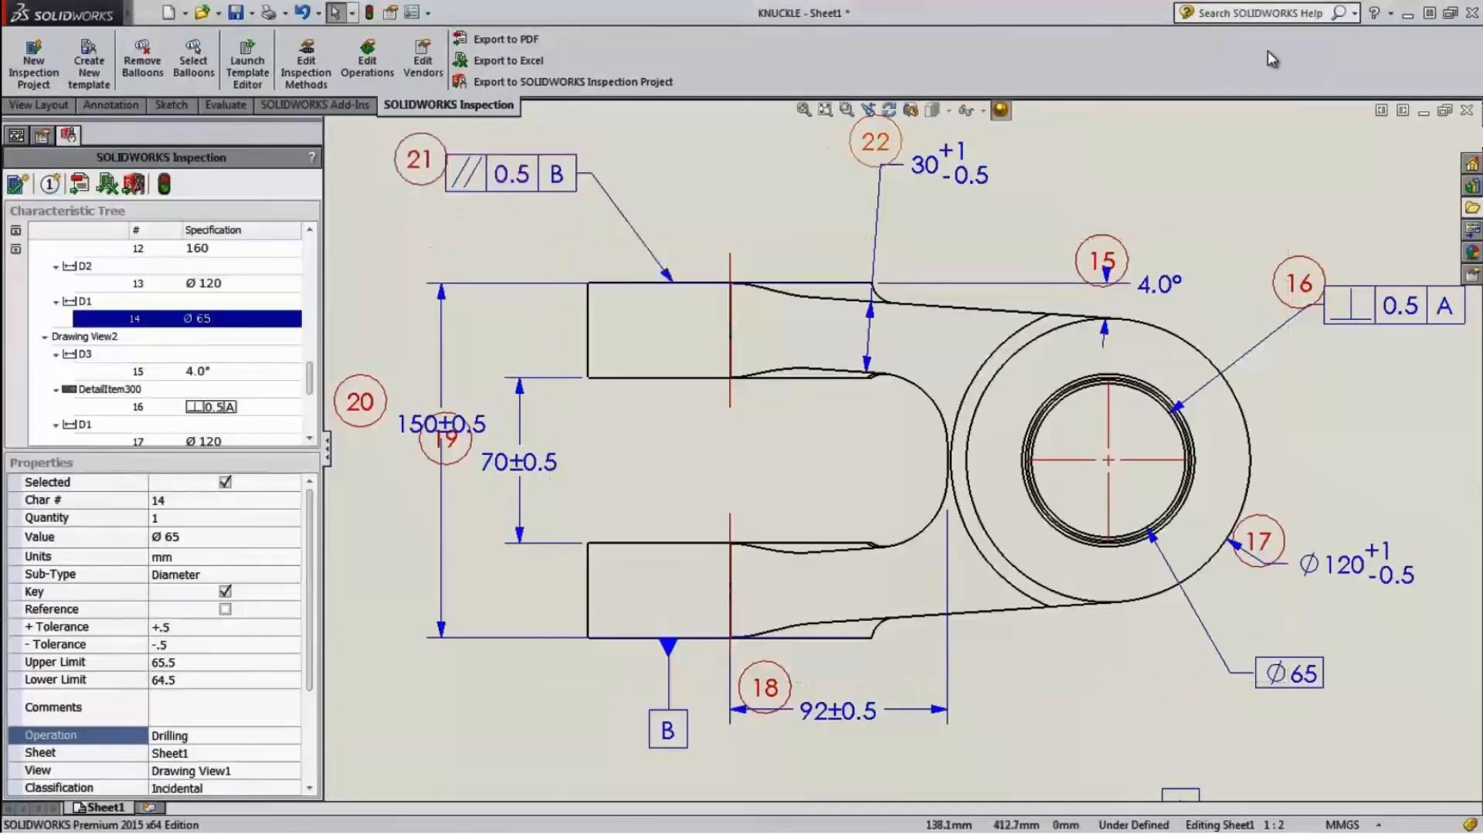
Find the layer properties through a command search for "layer", and briefly hide and show the Balloons layer.
click(1354, 12)
click(1313, 93)
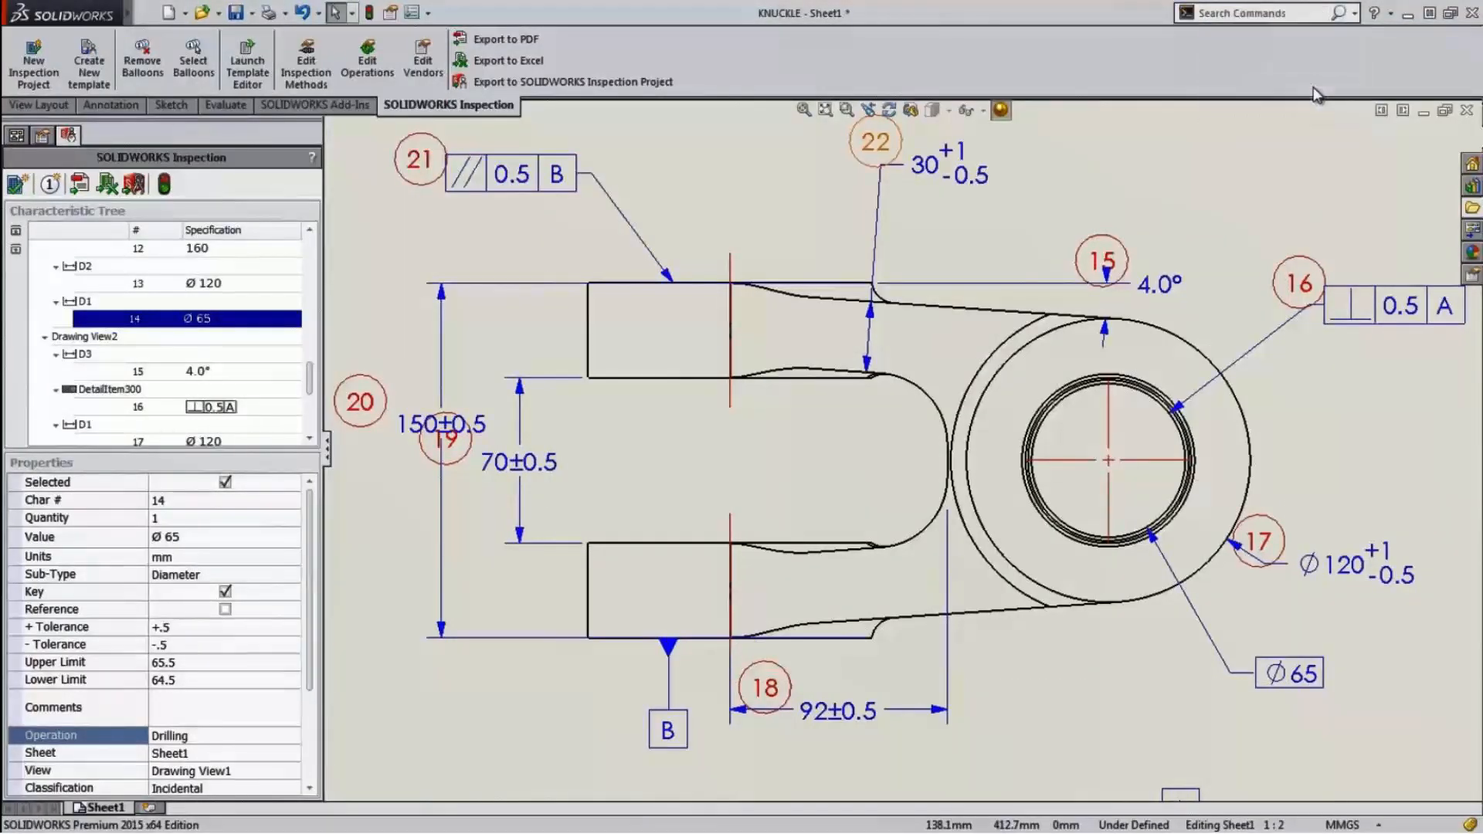
text(layer)
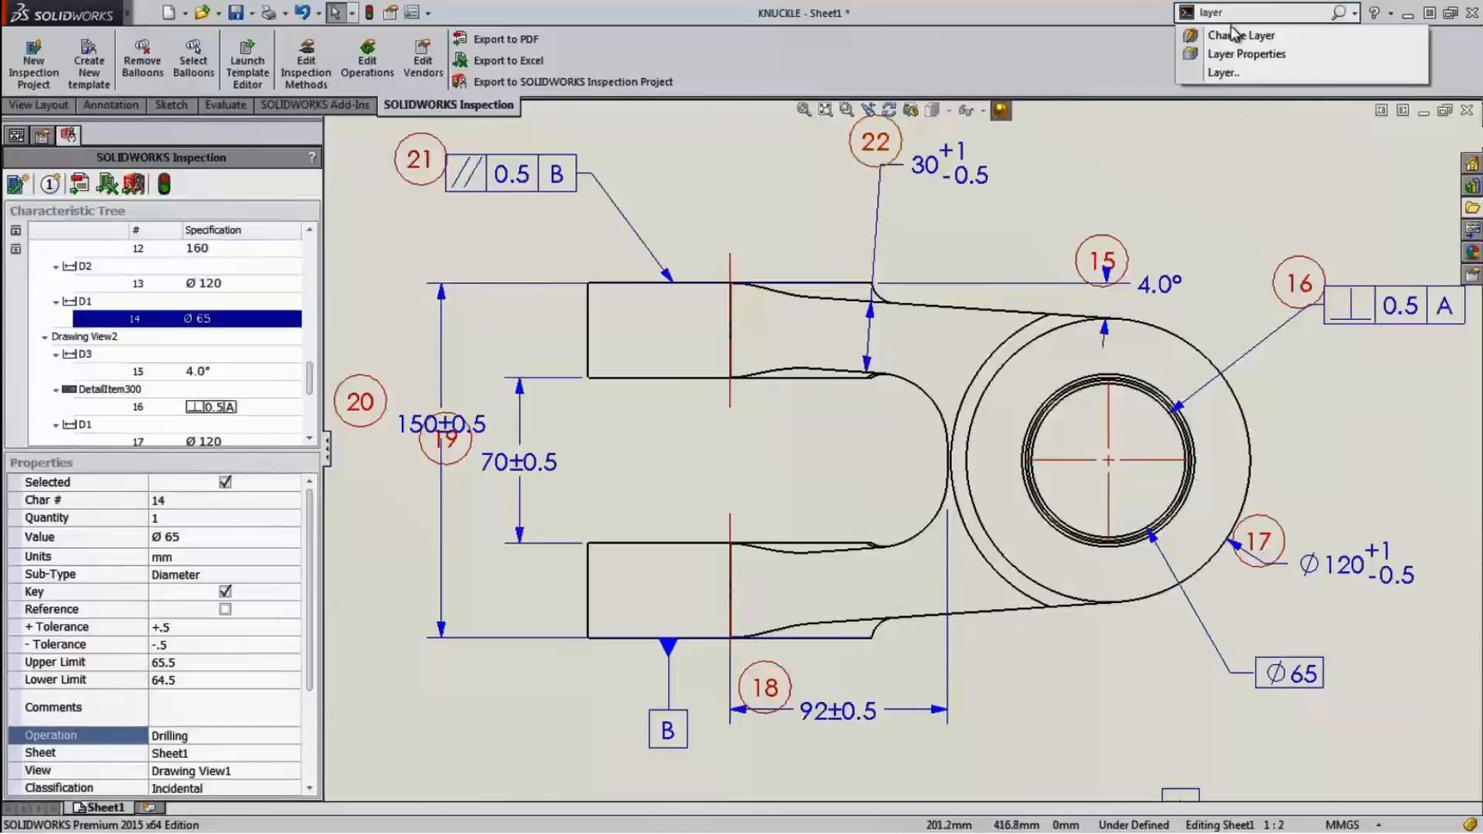
click(1241, 30)
click(1388, 39)
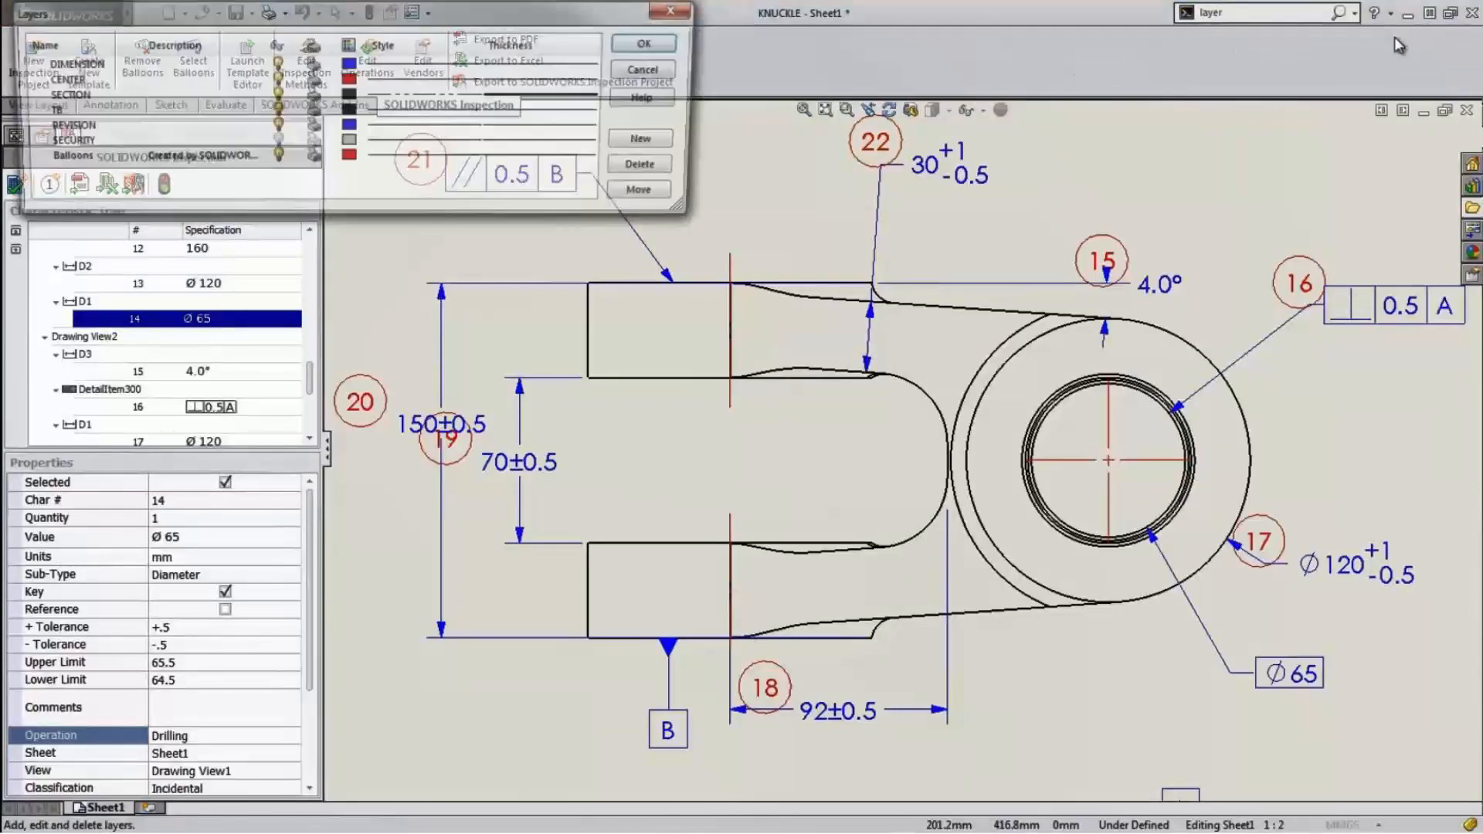
mouse_move(584, 16)
mouse_down()
mouse_move(1048, 150)
mouse_move(1055, 236)
mouse_up()
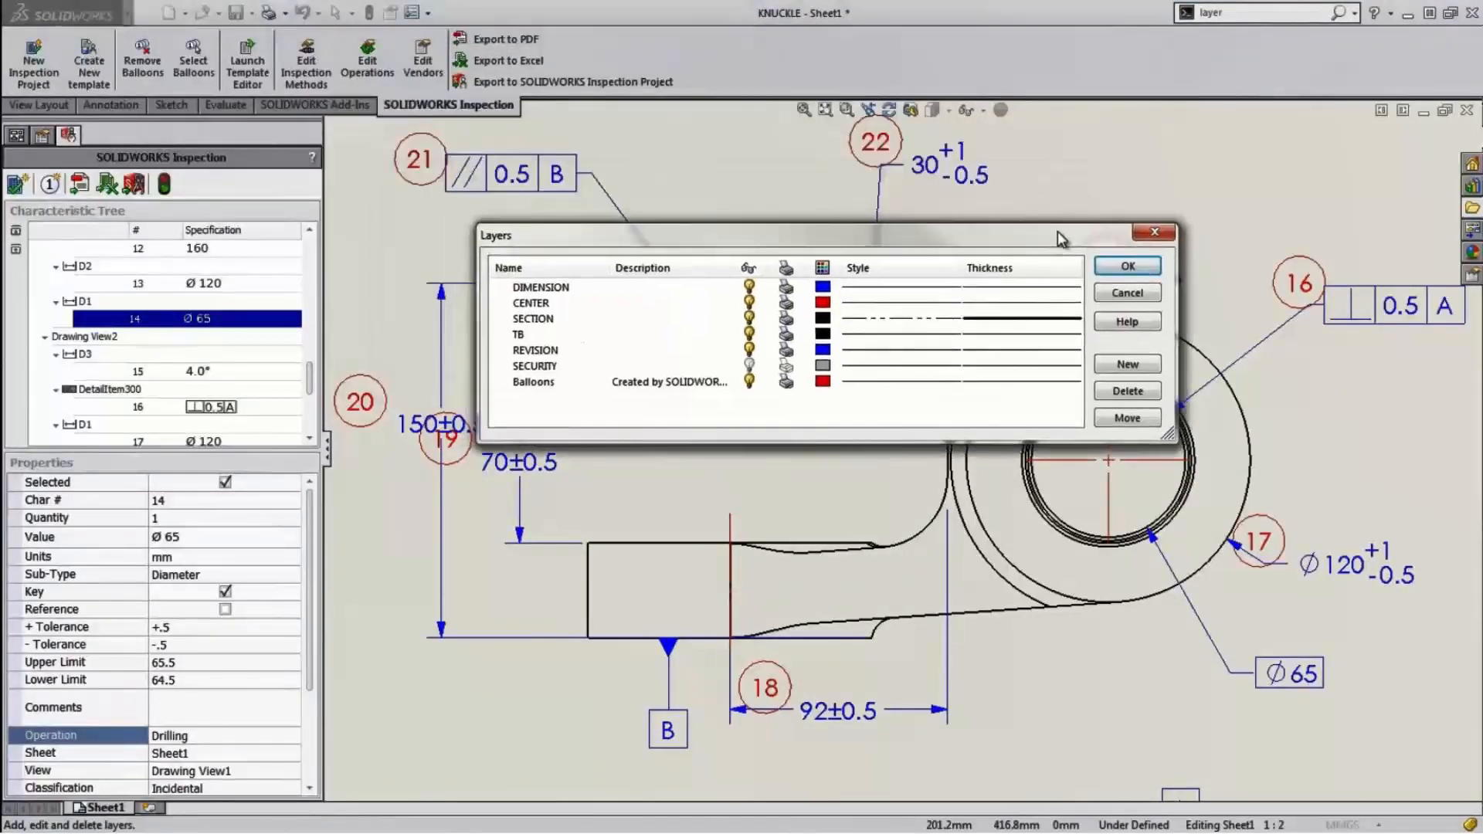
click(749, 382)
click(749, 381)
Try orange as the Balloons layer's colour, restore it to red, and accept the layer settings.
click(821, 382)
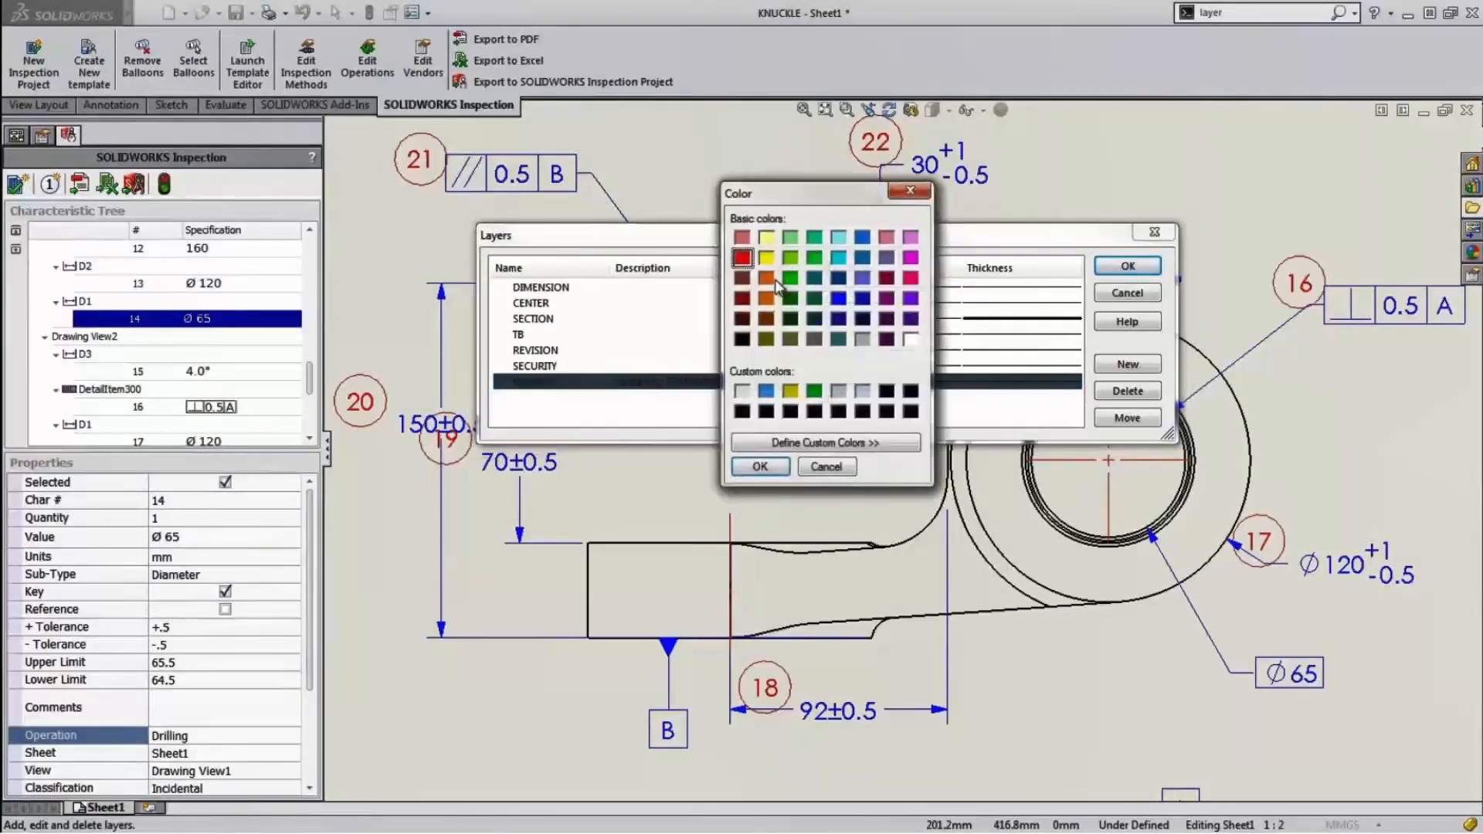
click(776, 291)
click(750, 469)
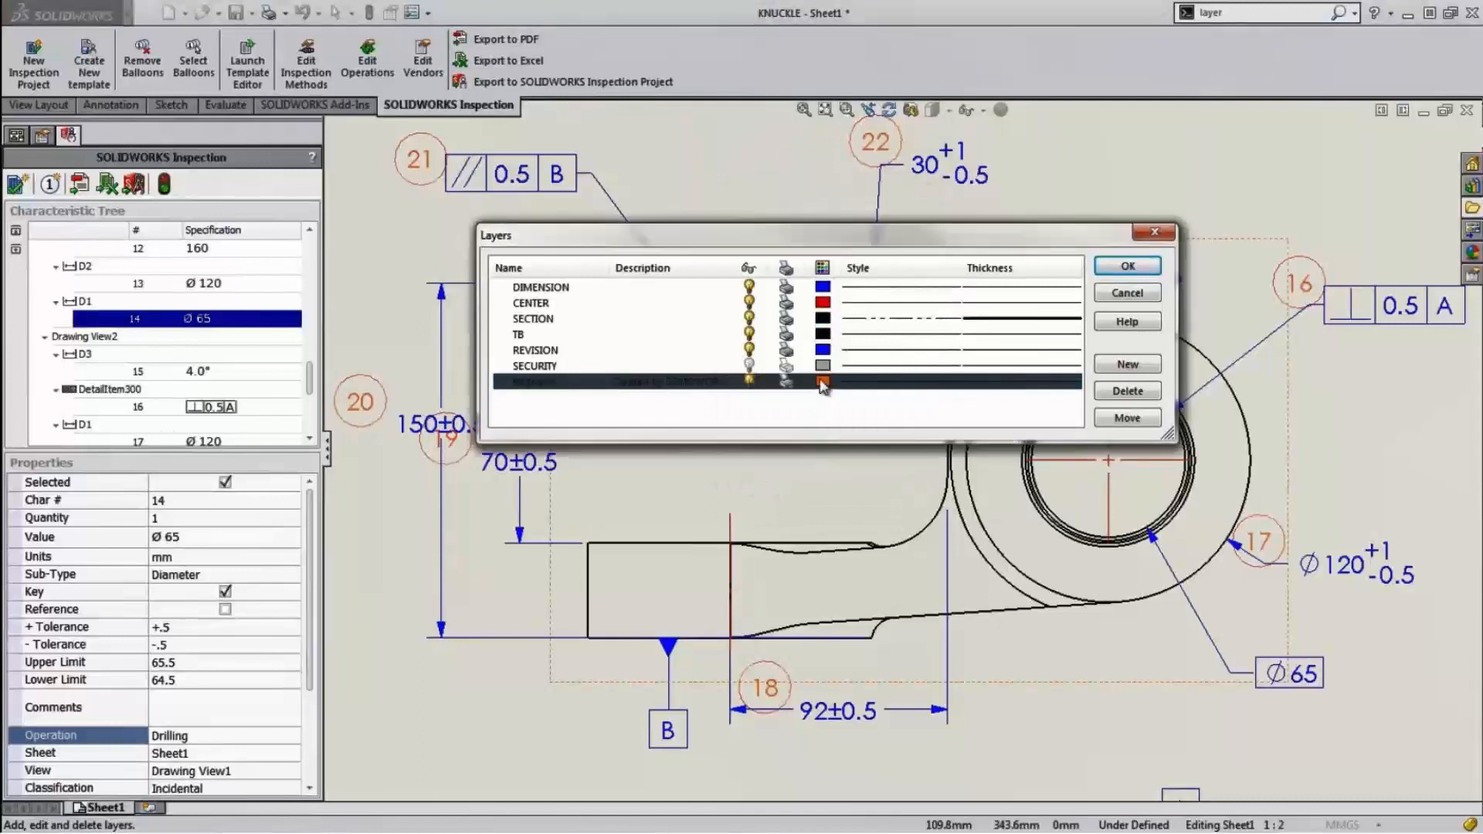
click(823, 381)
click(742, 258)
click(782, 470)
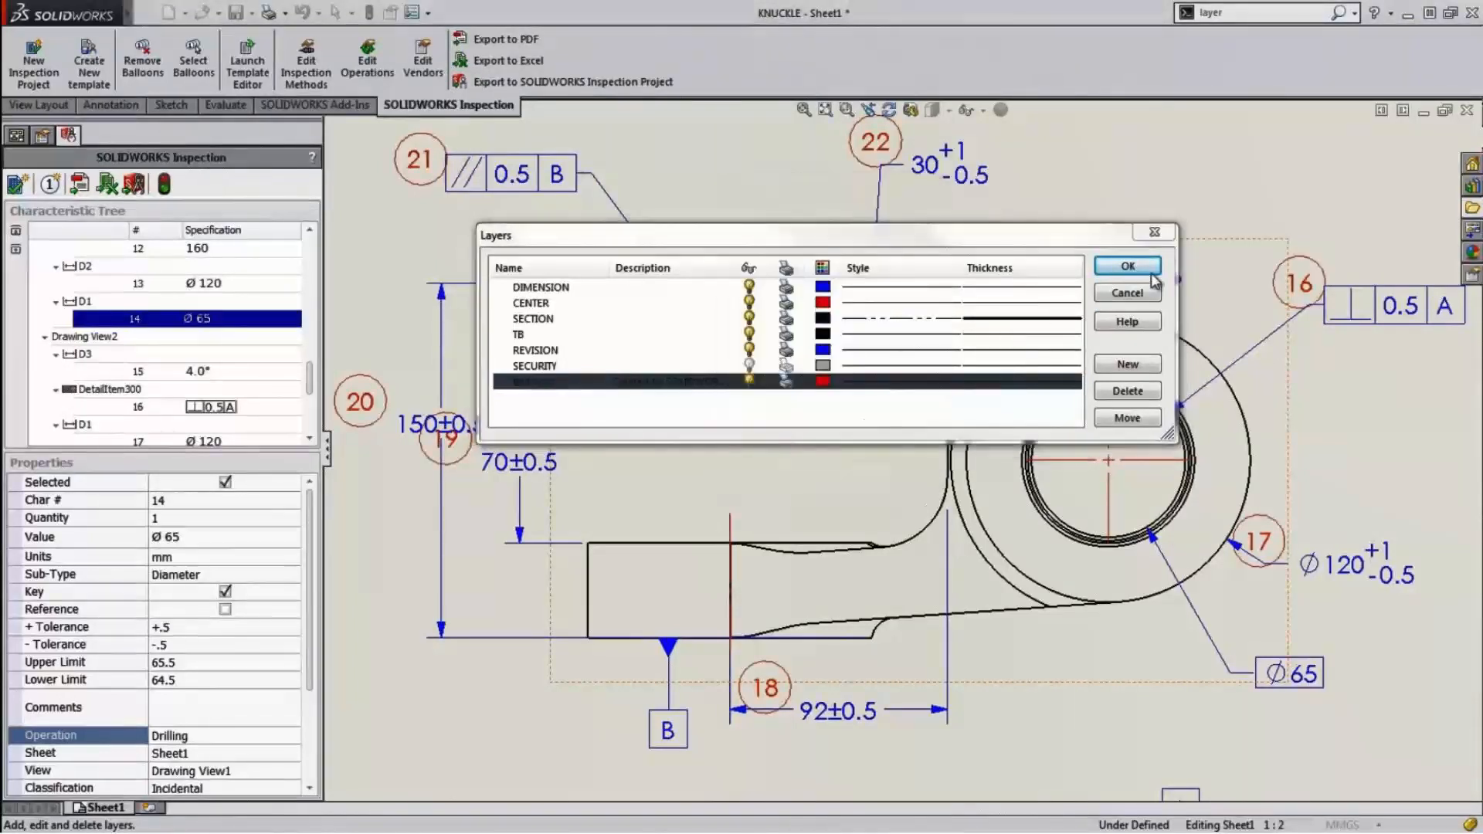
click(1127, 266)
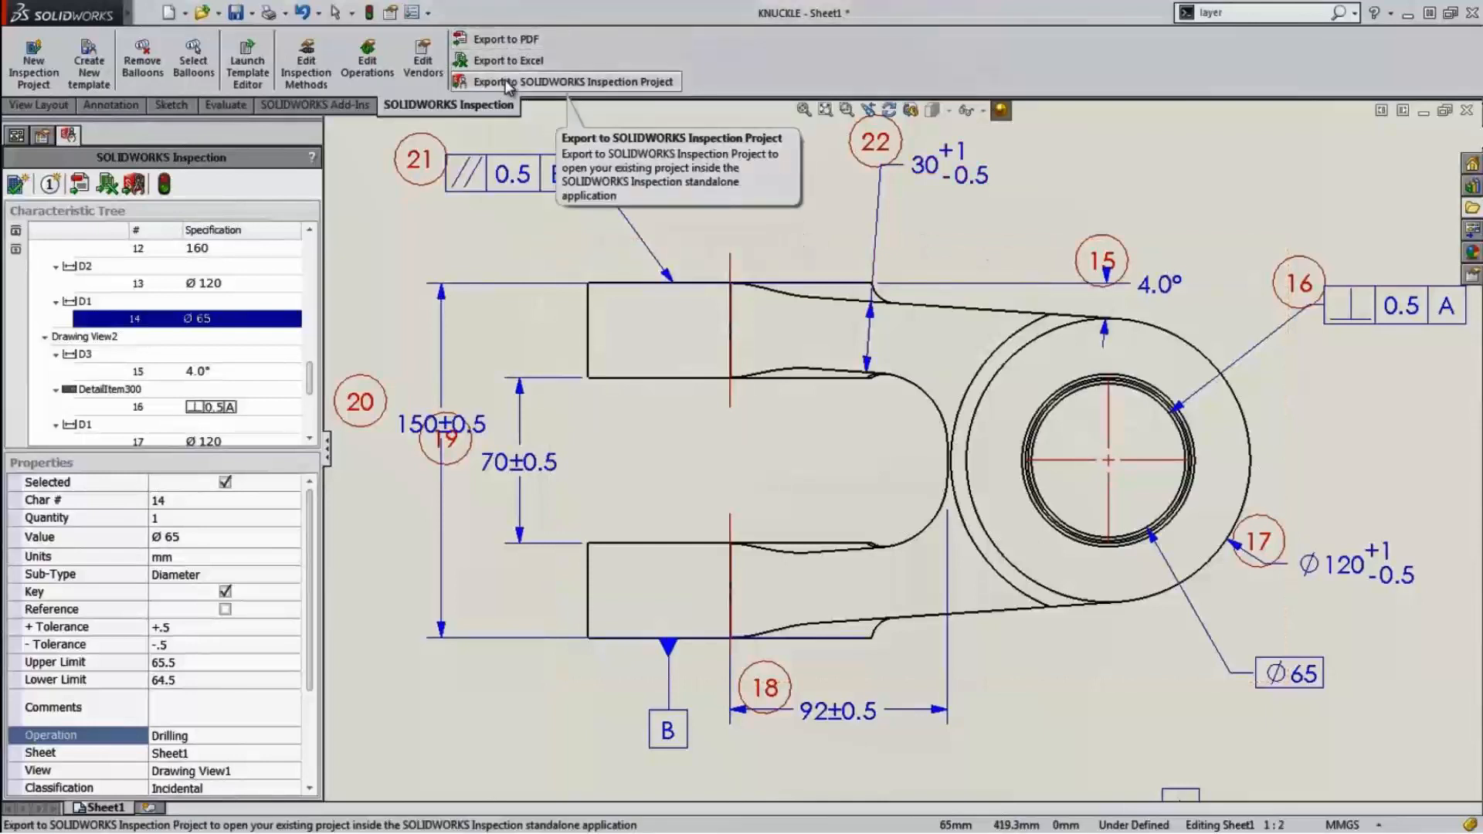
Export the ballooned drawing to PDF as KNUCKLE_ballooned.pdf.
click(503, 42)
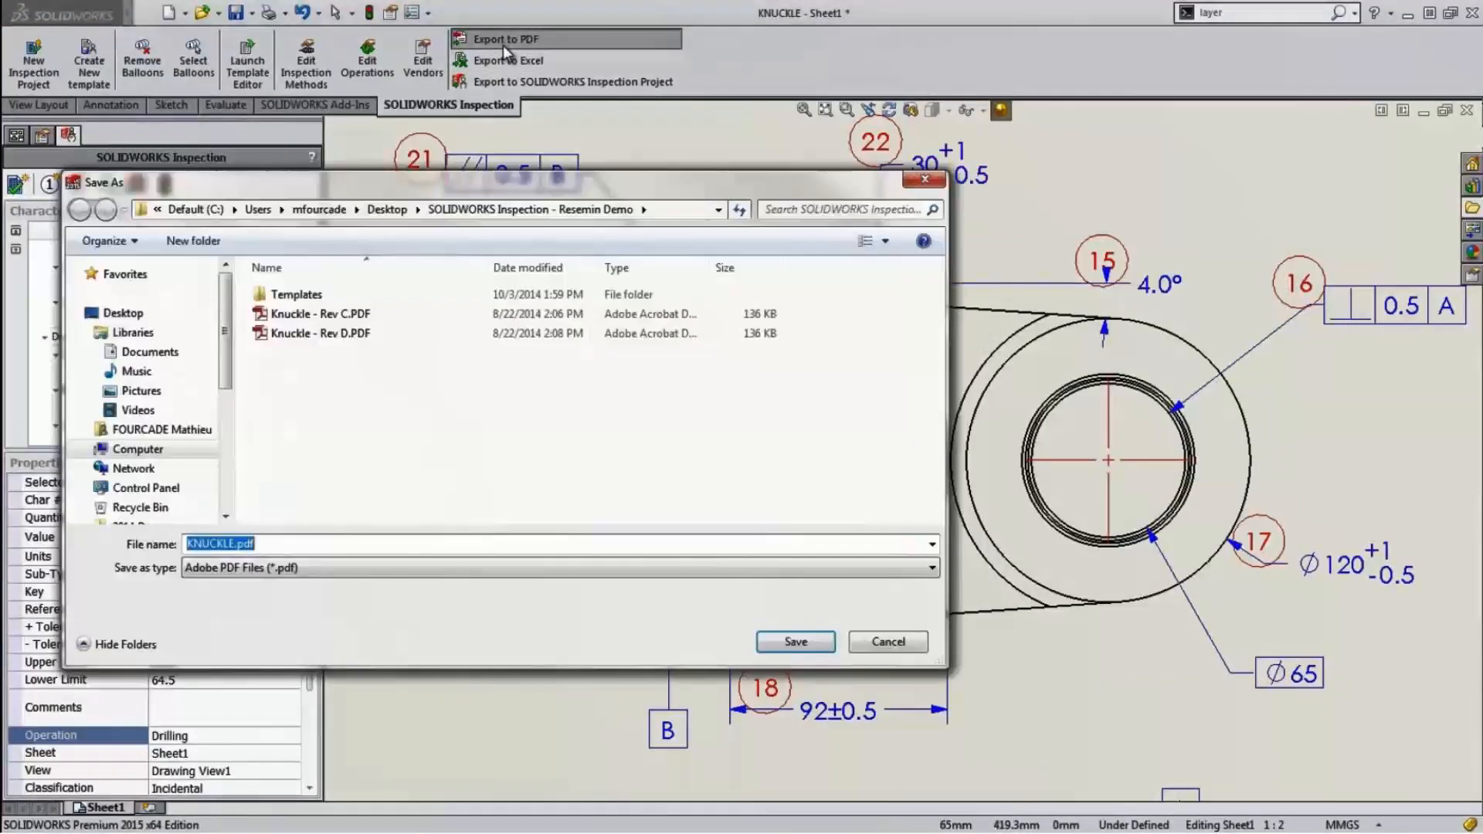
click(236, 544)
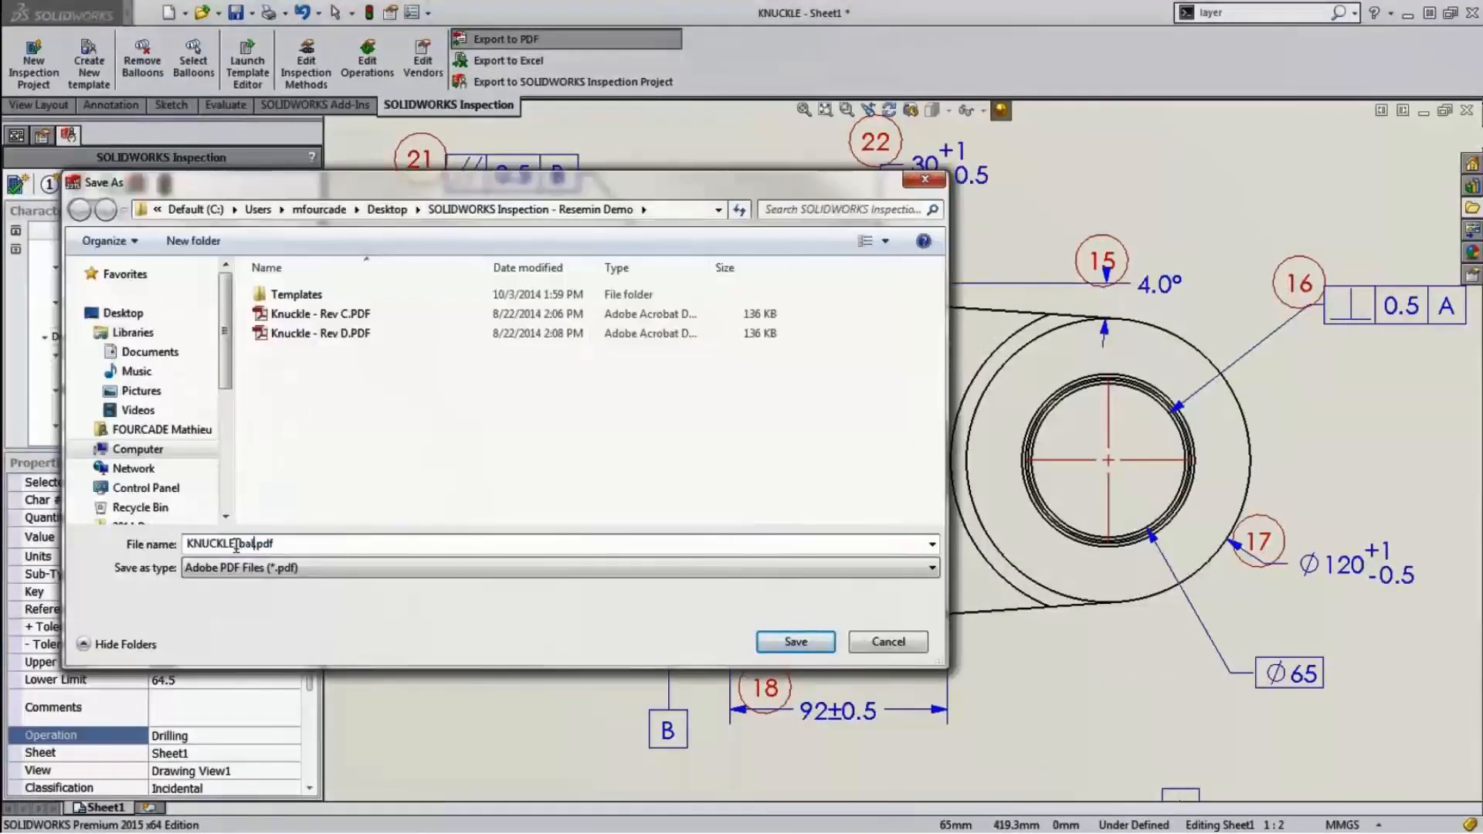
text(_ballooned)
key(Return)
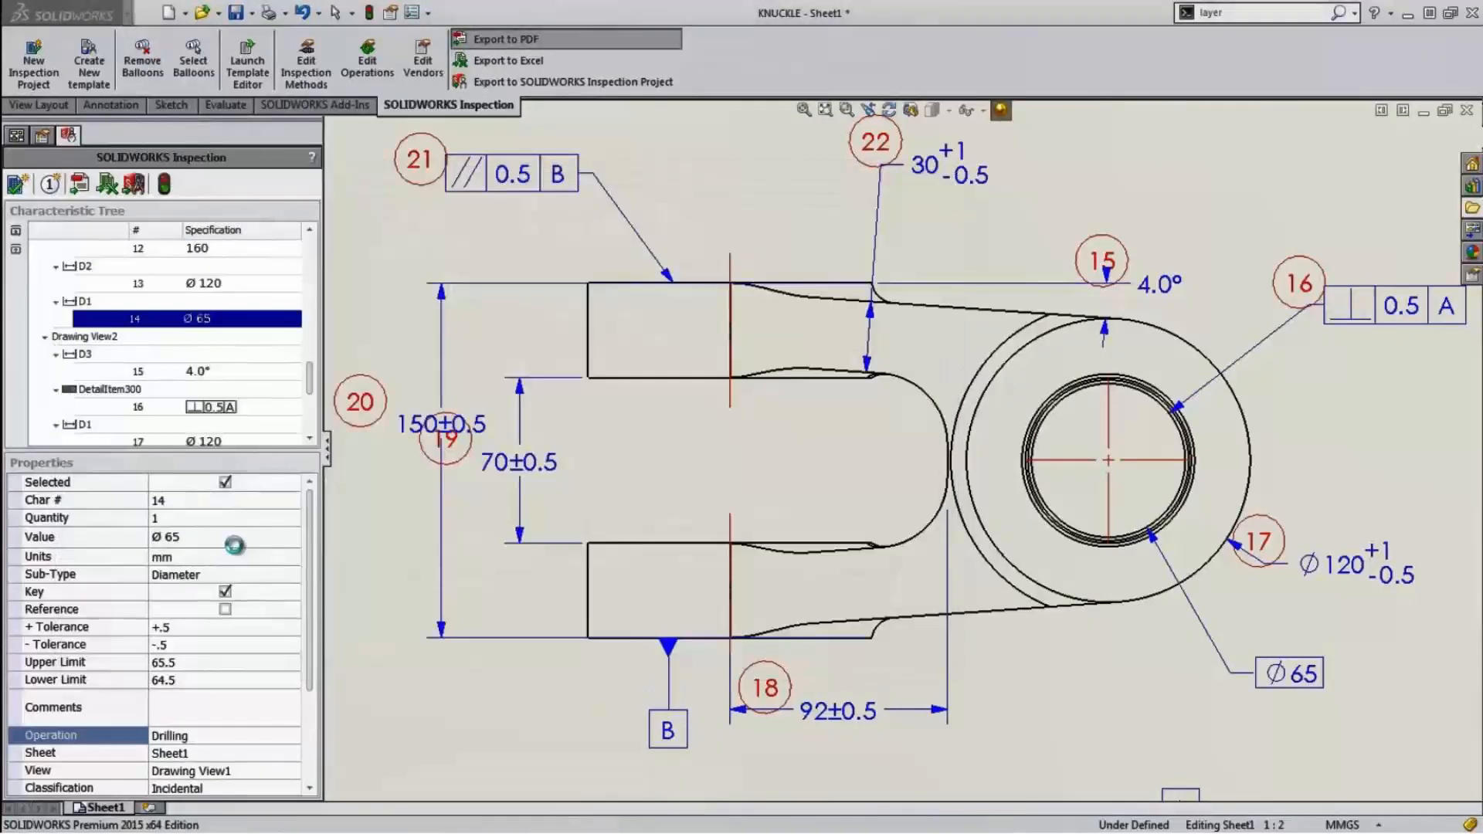
Export the inspection report to Excel with the multisheet template AS9102 - Resemin - Addin.xlt, and review the characteristics in Form3.
click(479, 62)
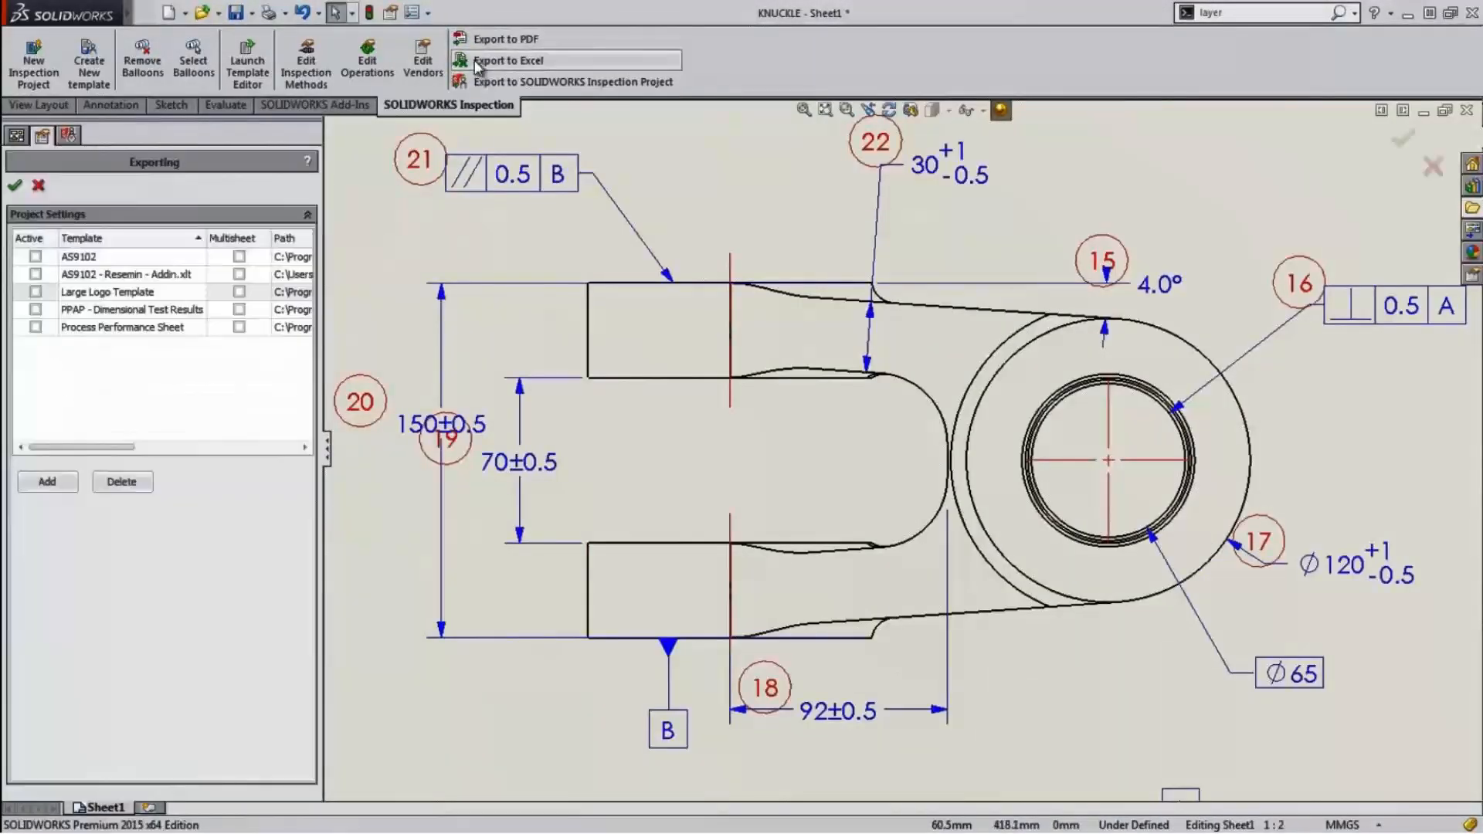
click(35, 275)
click(239, 274)
click(15, 186)
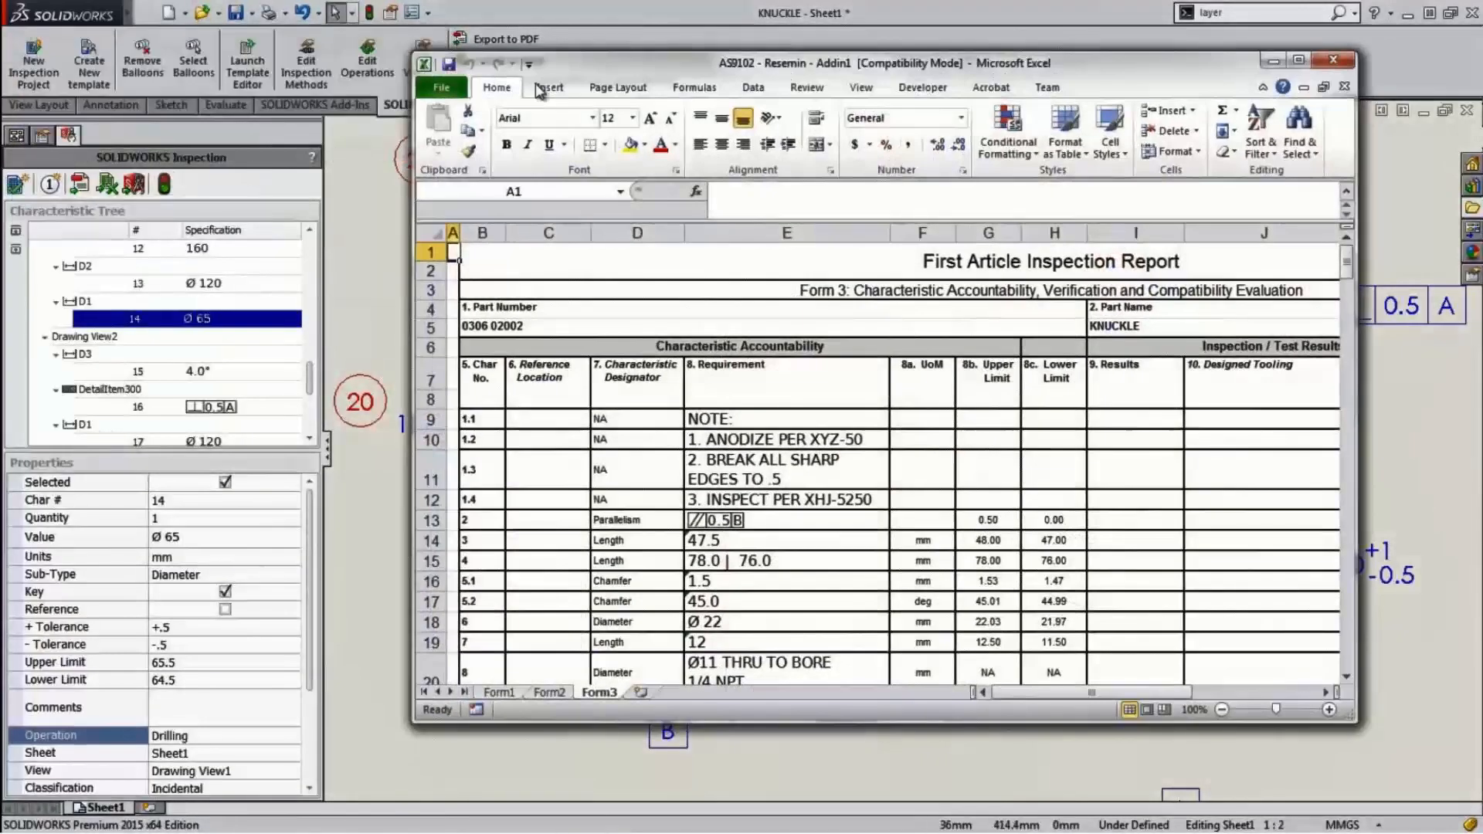
scroll(611, 404, down, 6)
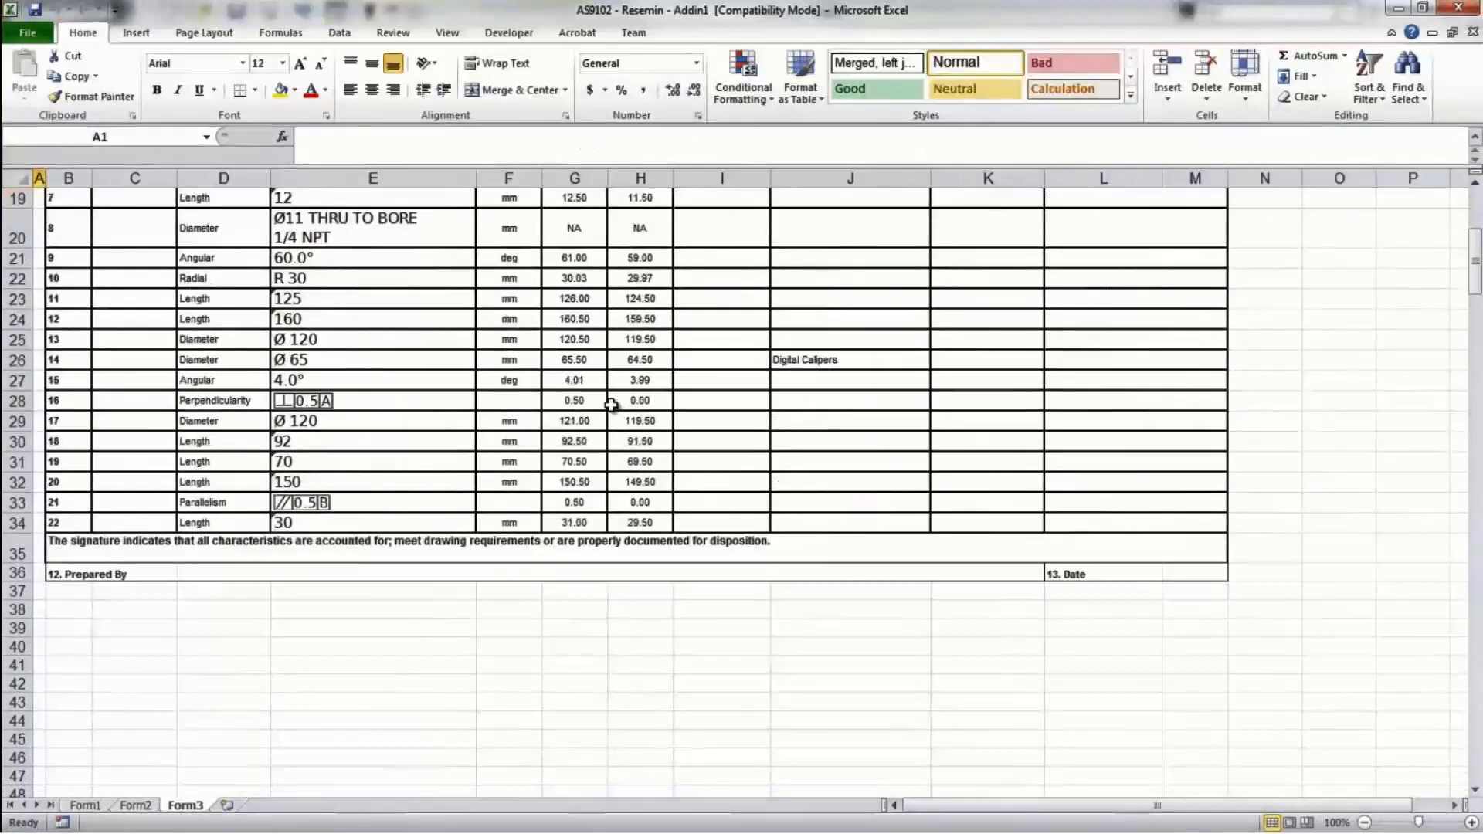
scroll(611, 405, up, 6)
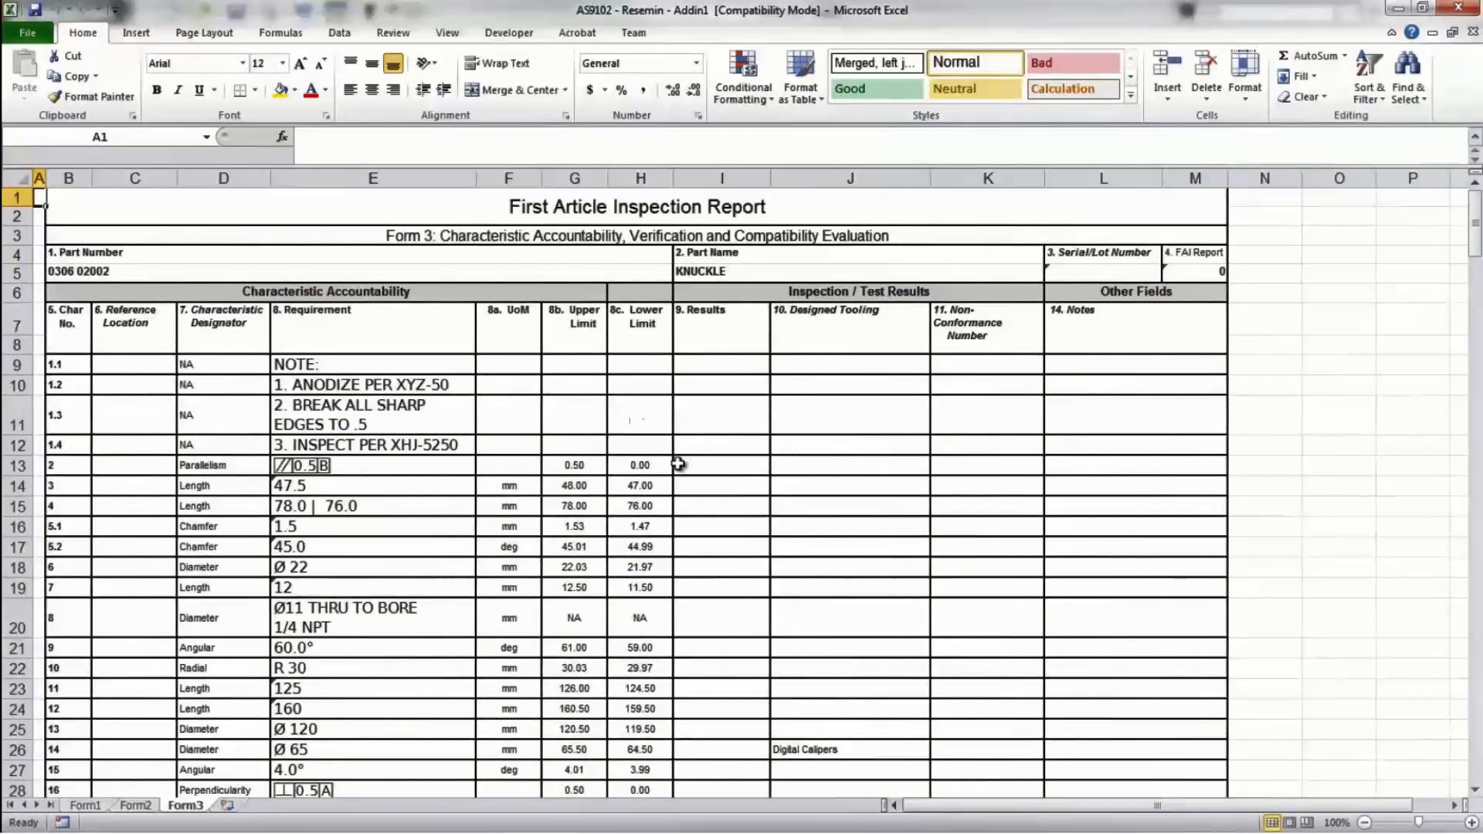
Enter results 48, 77 and 1.55 for characteristics 3, 4 and 5.1, and close the Excel report without saving.
click(720, 495)
text(48)
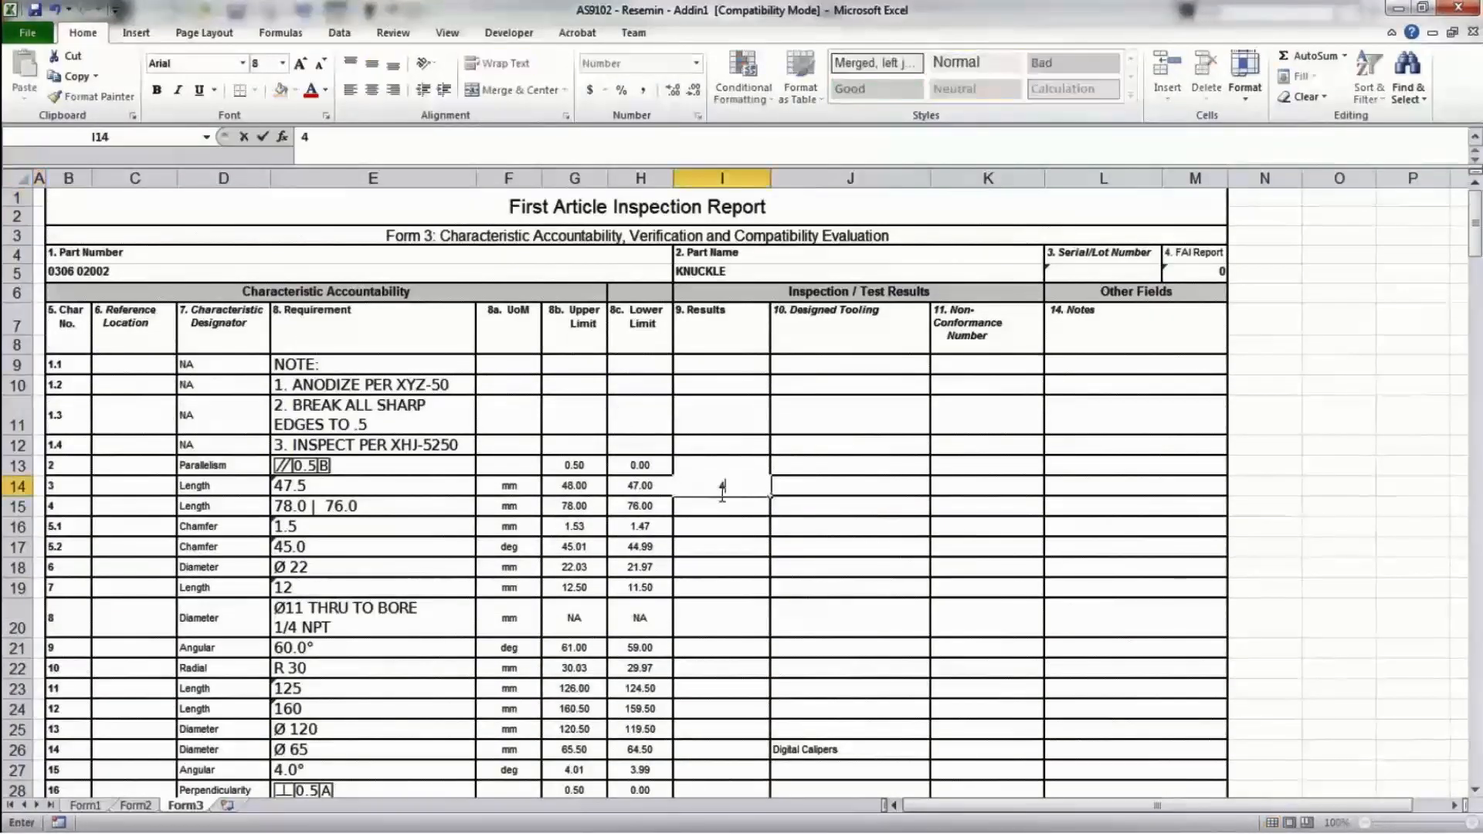
key(Return)
text(77)
key(Return)
text(1)
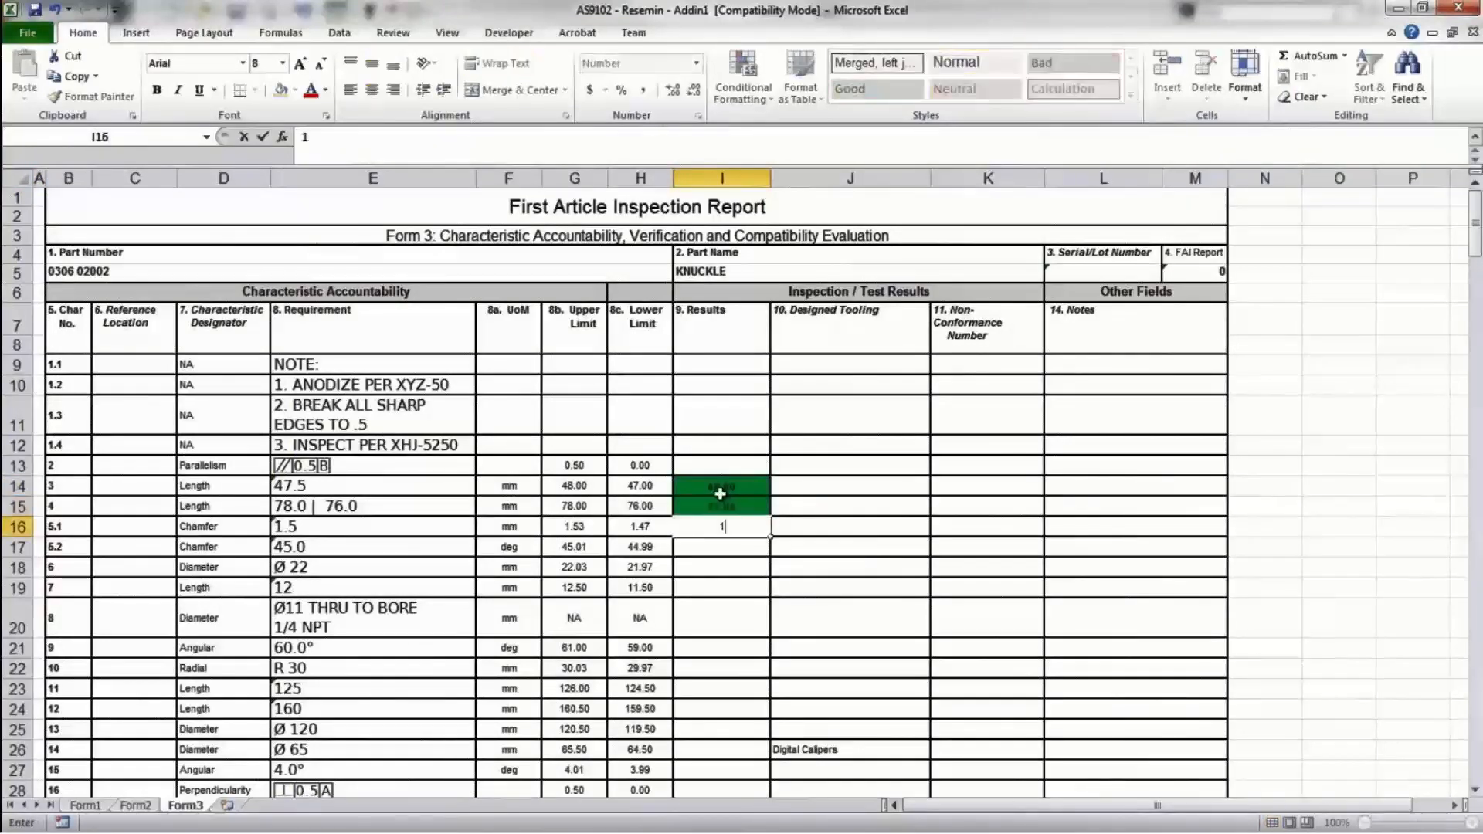
text(.55)
key(Return)
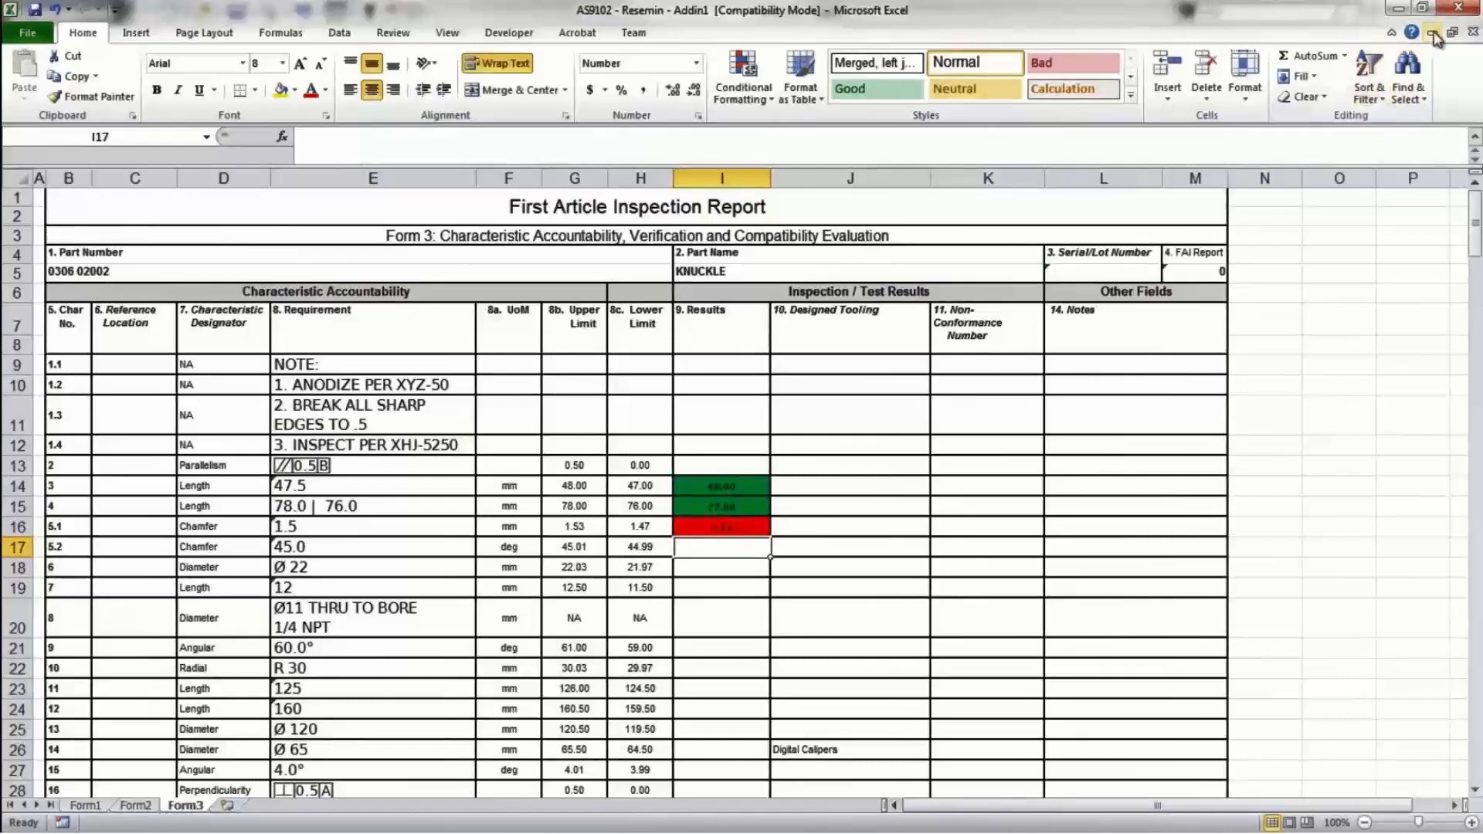
click(1454, 17)
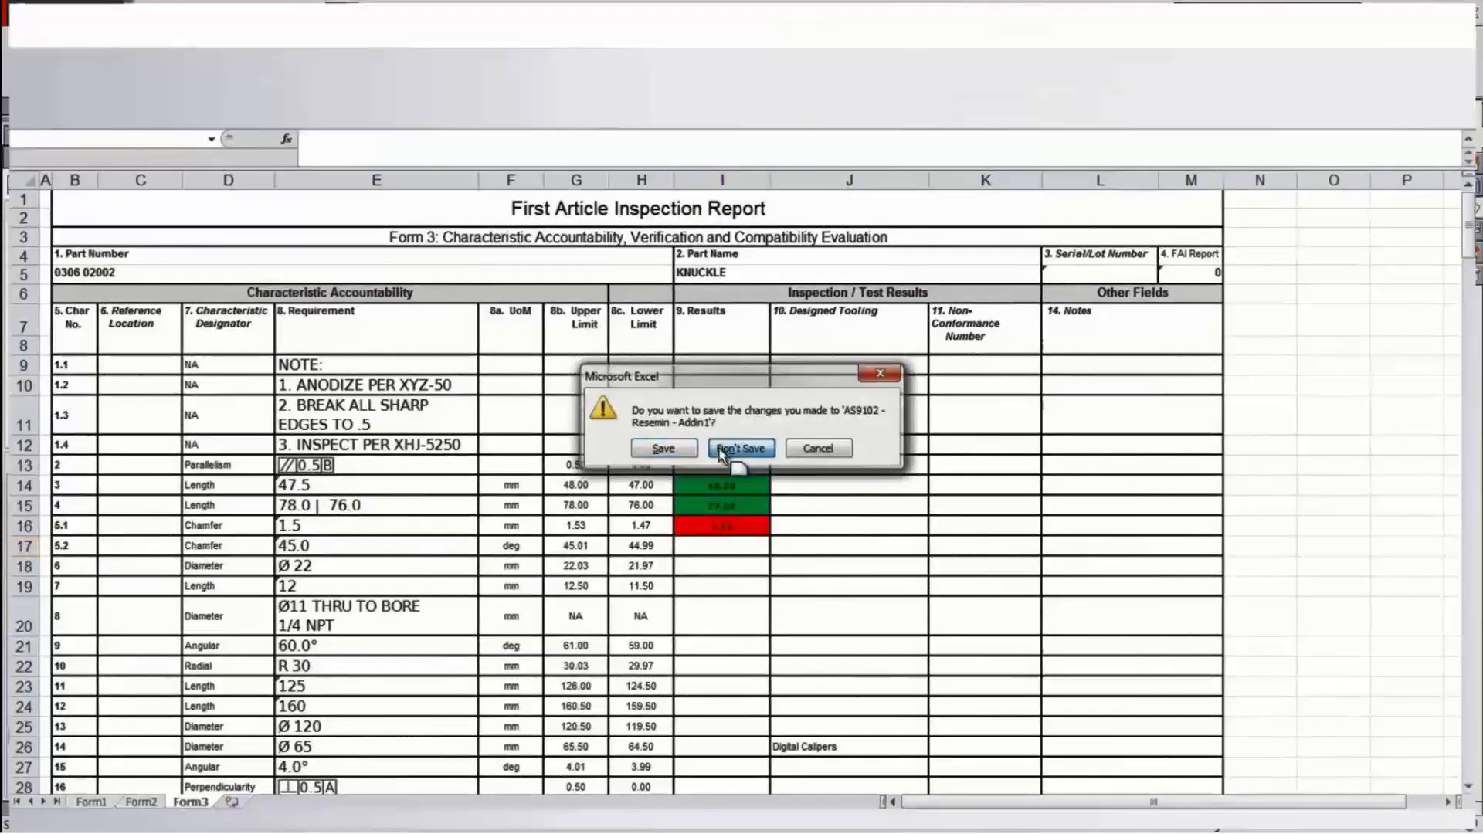
click(721, 449)
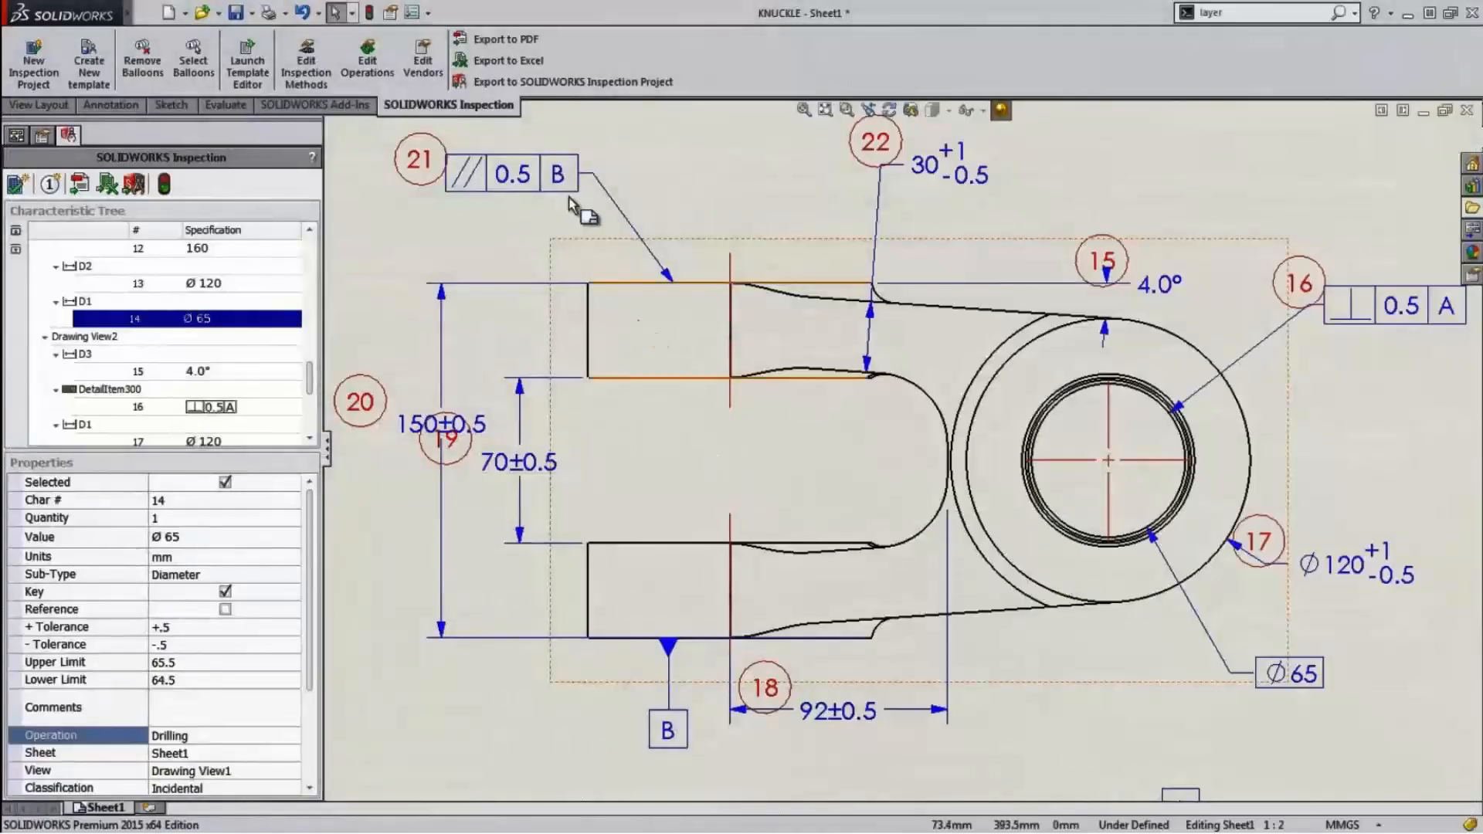
Start exporting the drawing to a SOLIDWORKS Inspection project file named KNUCKLE.ixprj, and cancel the export.
click(518, 81)
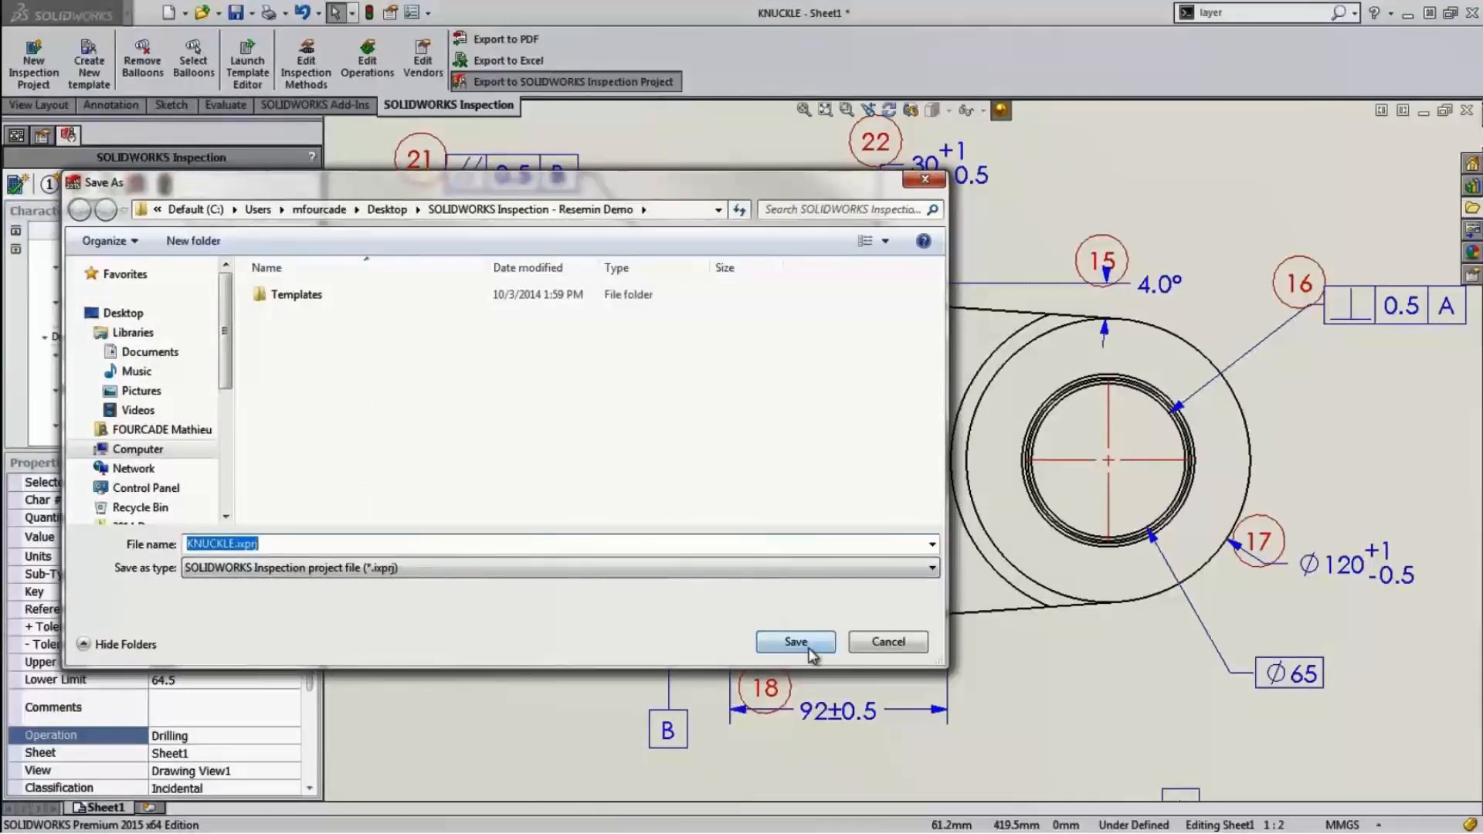
click(883, 649)
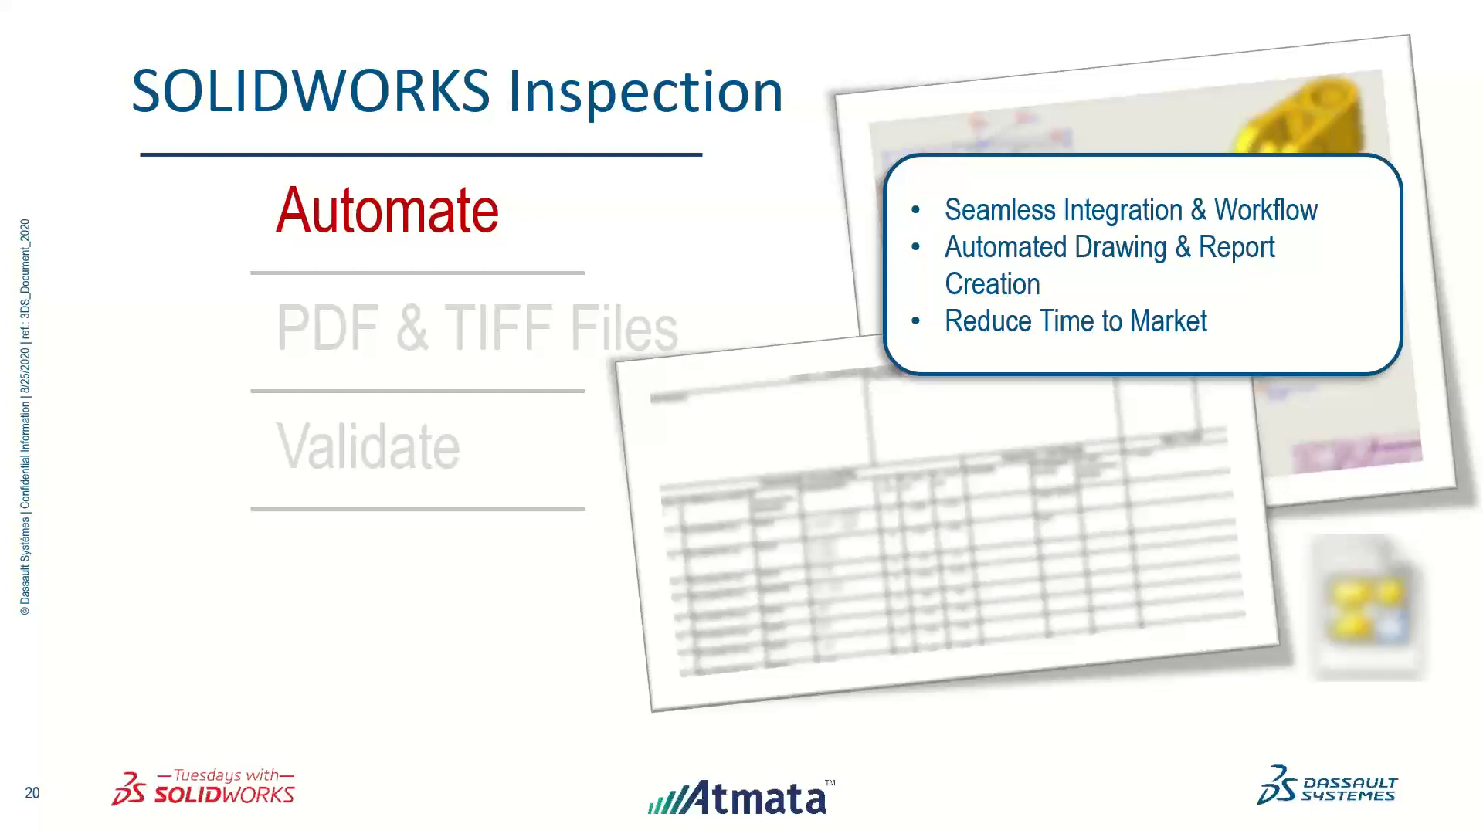
key(Right)
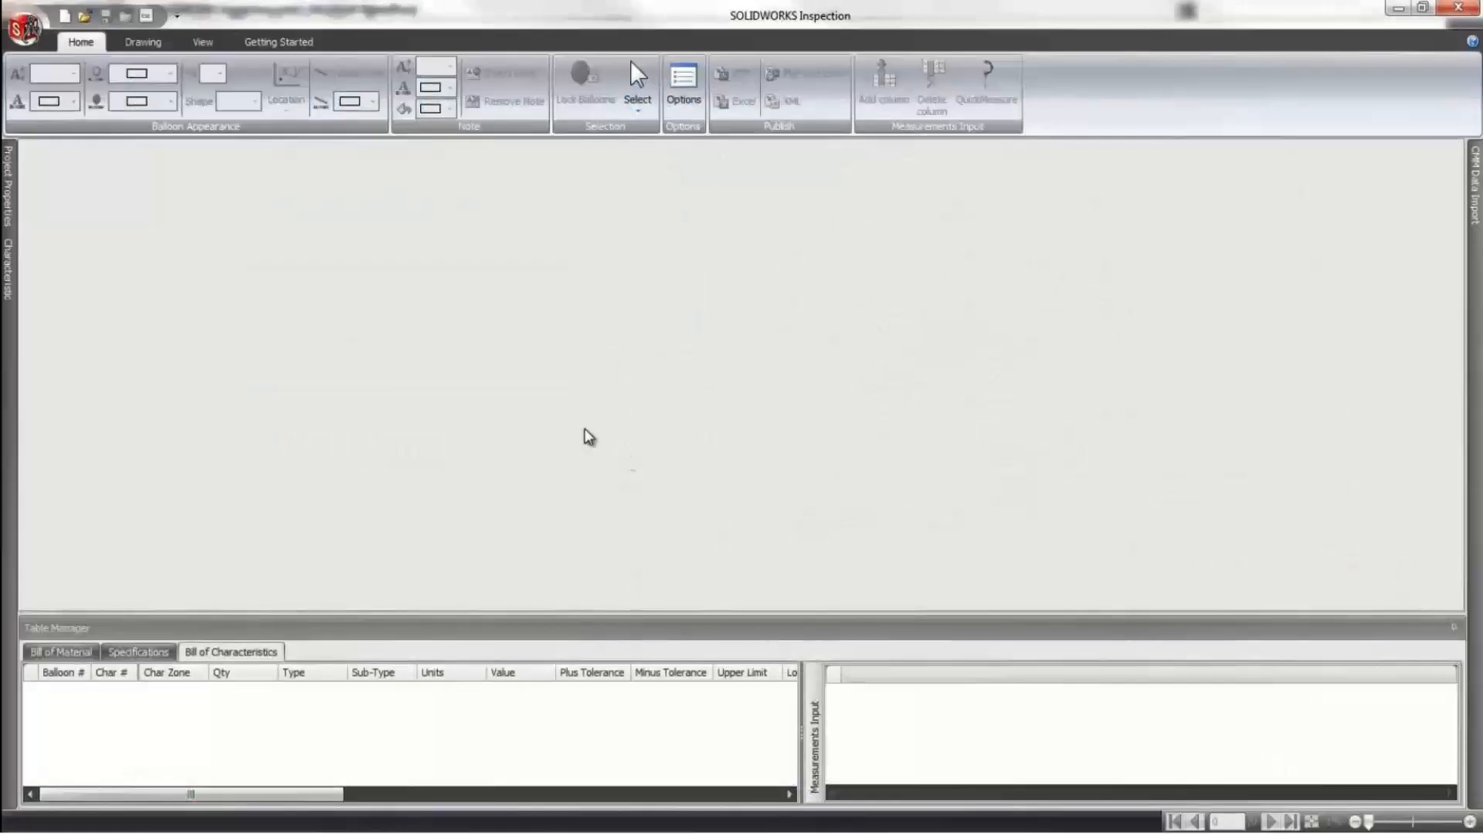
In the standalone SOLIDWORKS Inspection application, create a project from the AS9102 (Metric) template with the drawing Knuckle - Rev C.PDF.
click(65, 16)
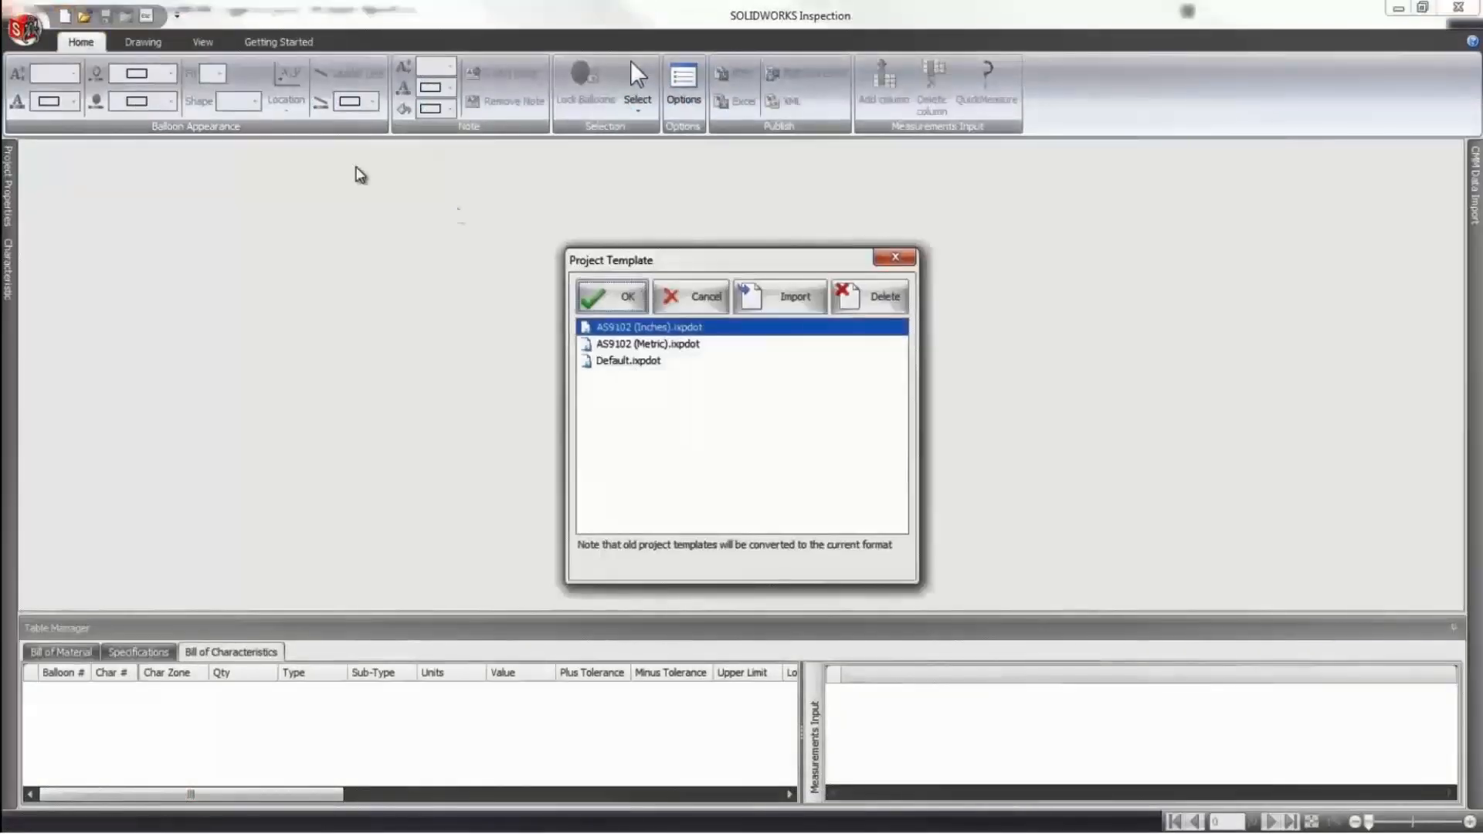
click(699, 345)
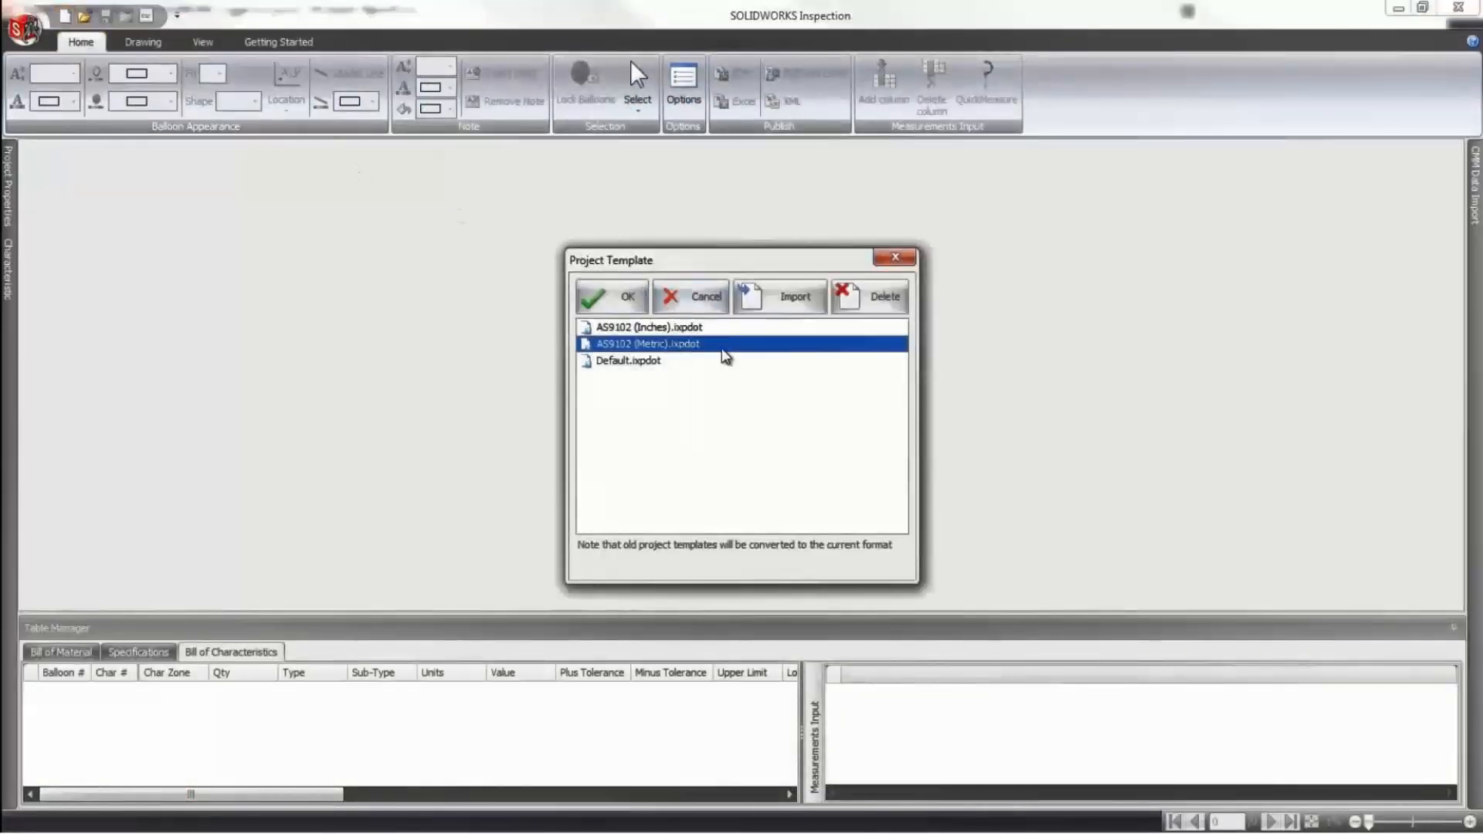
click(611, 297)
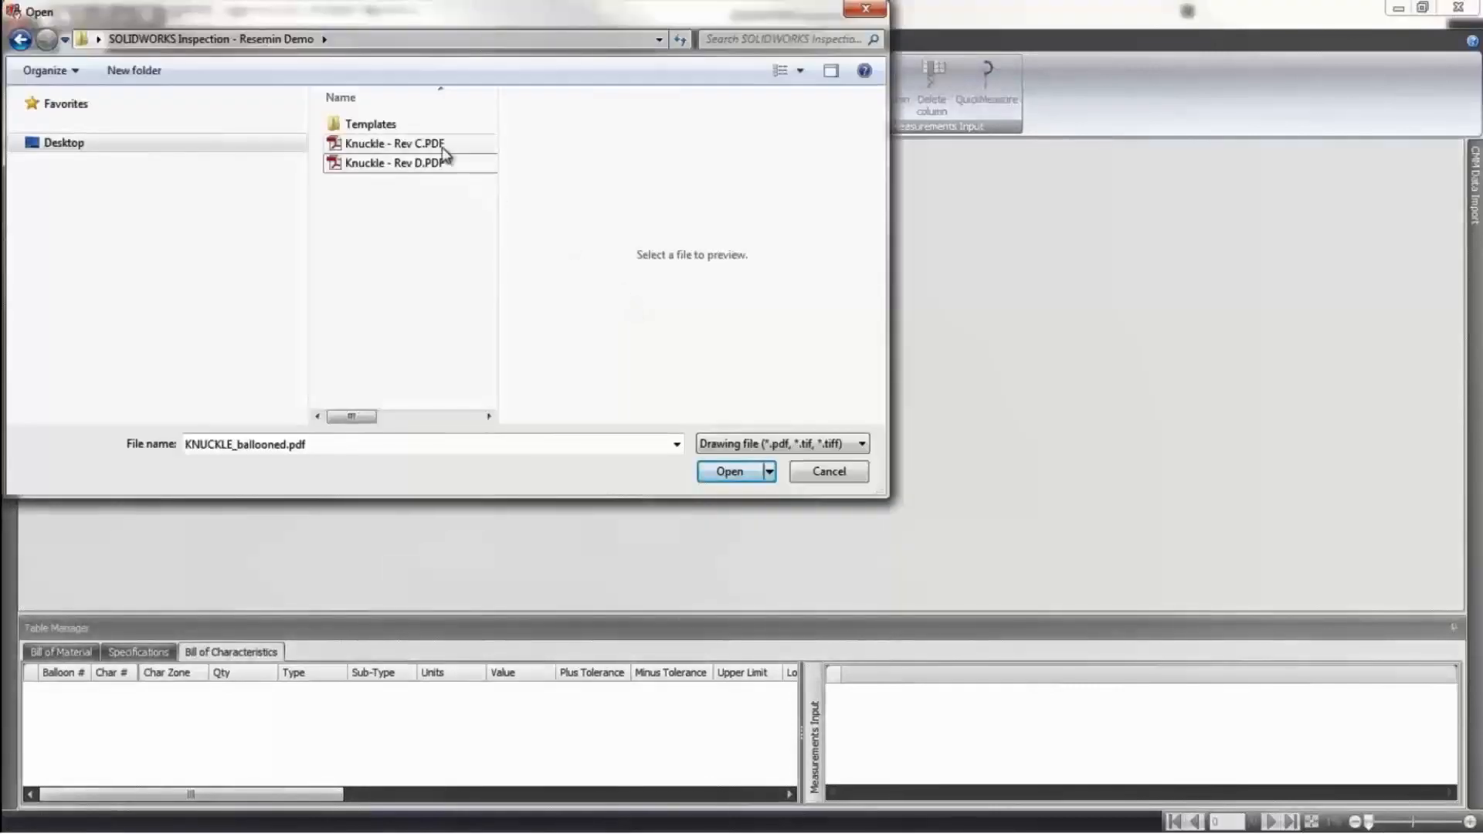
click(443, 147)
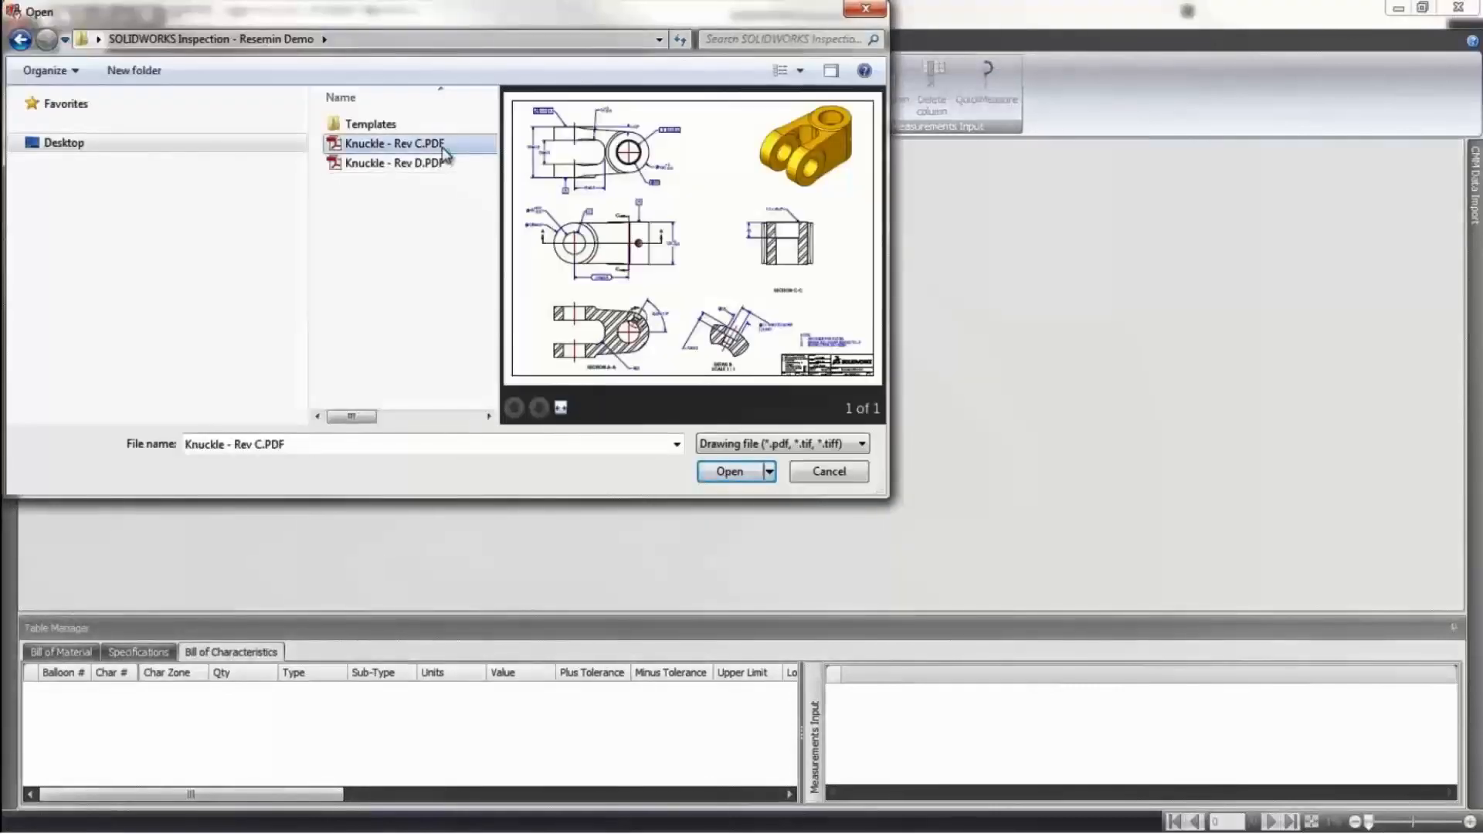
click(719, 471)
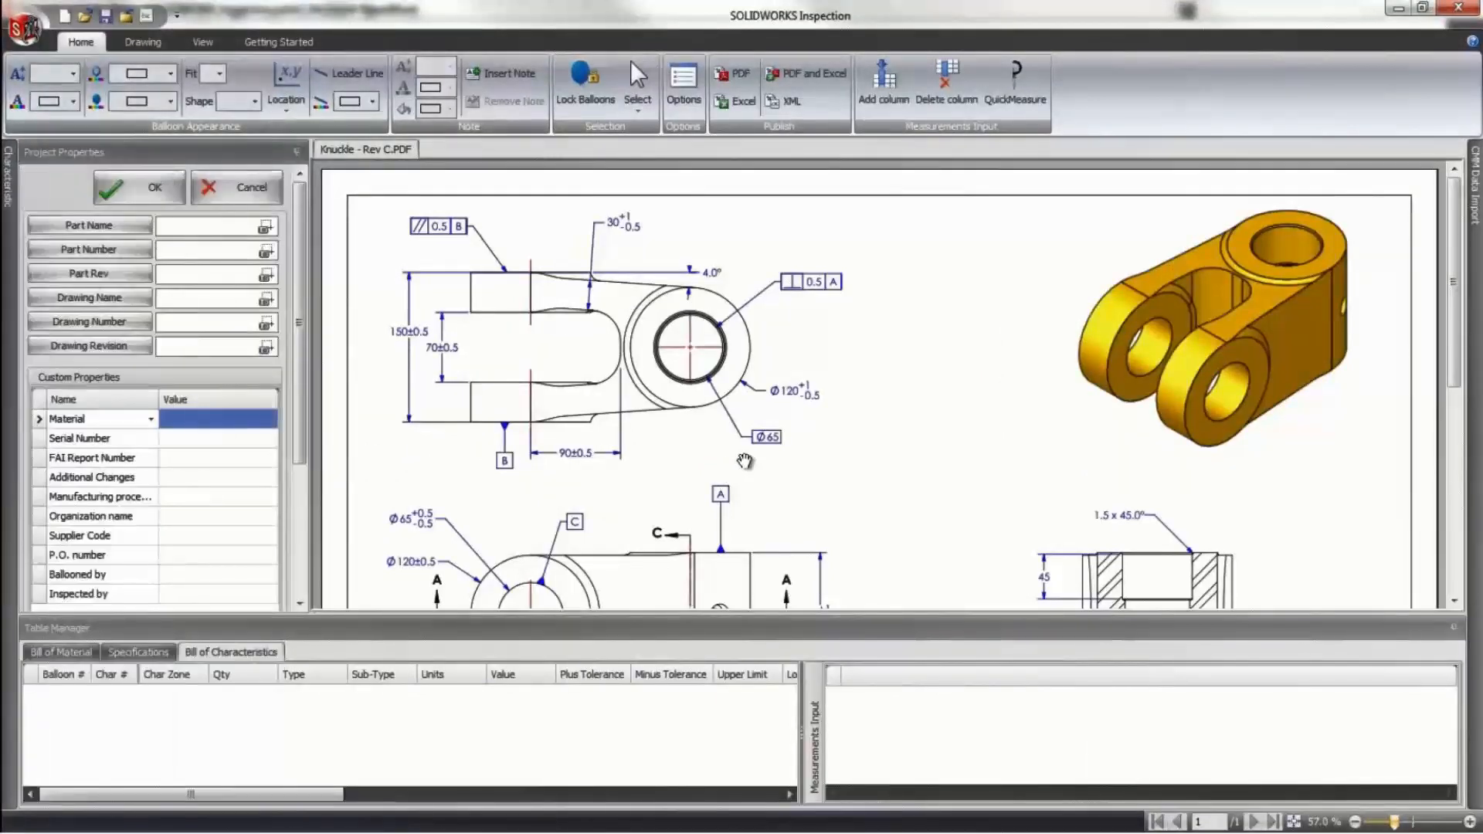
Capture the part name BOOM KNUCKLE and part number 0306 02002 from the title block, and accept the project properties.
scroll(1435, 295, down, 6)
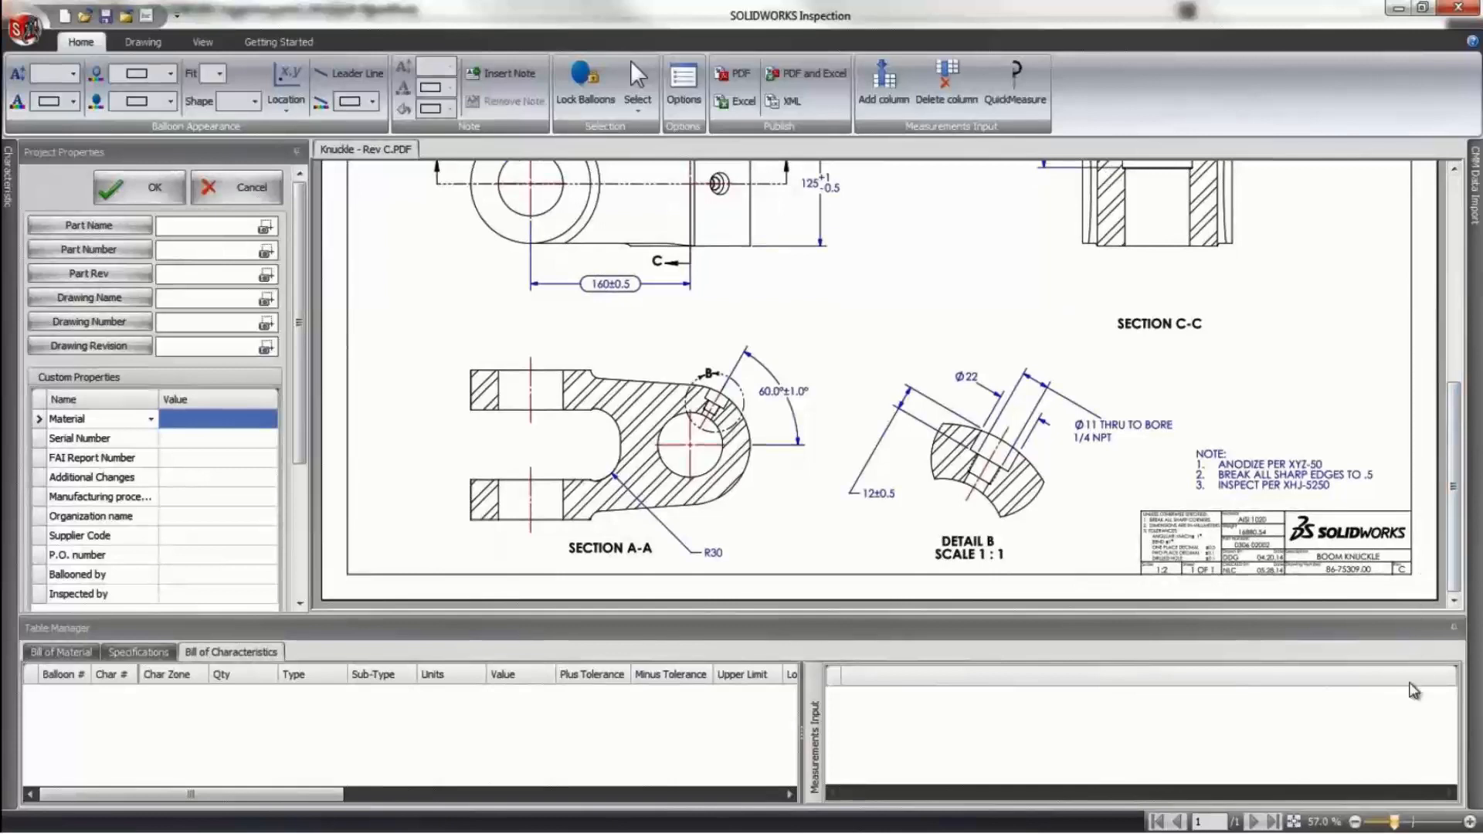
click(1470, 822)
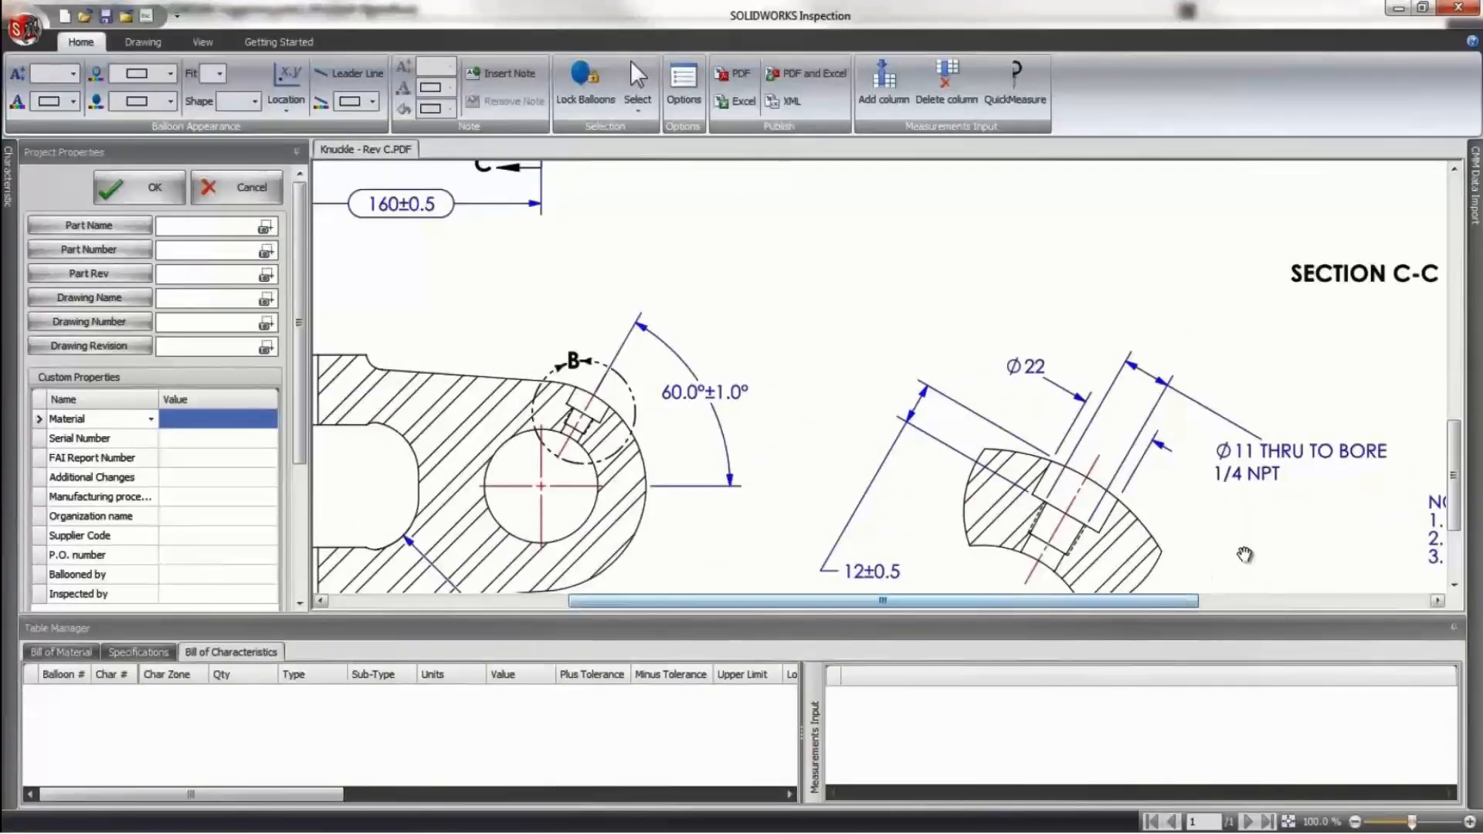
mouse_move(1235, 553)
mouse_down()
mouse_move(982, 578)
mouse_move(767, 324)
mouse_up()
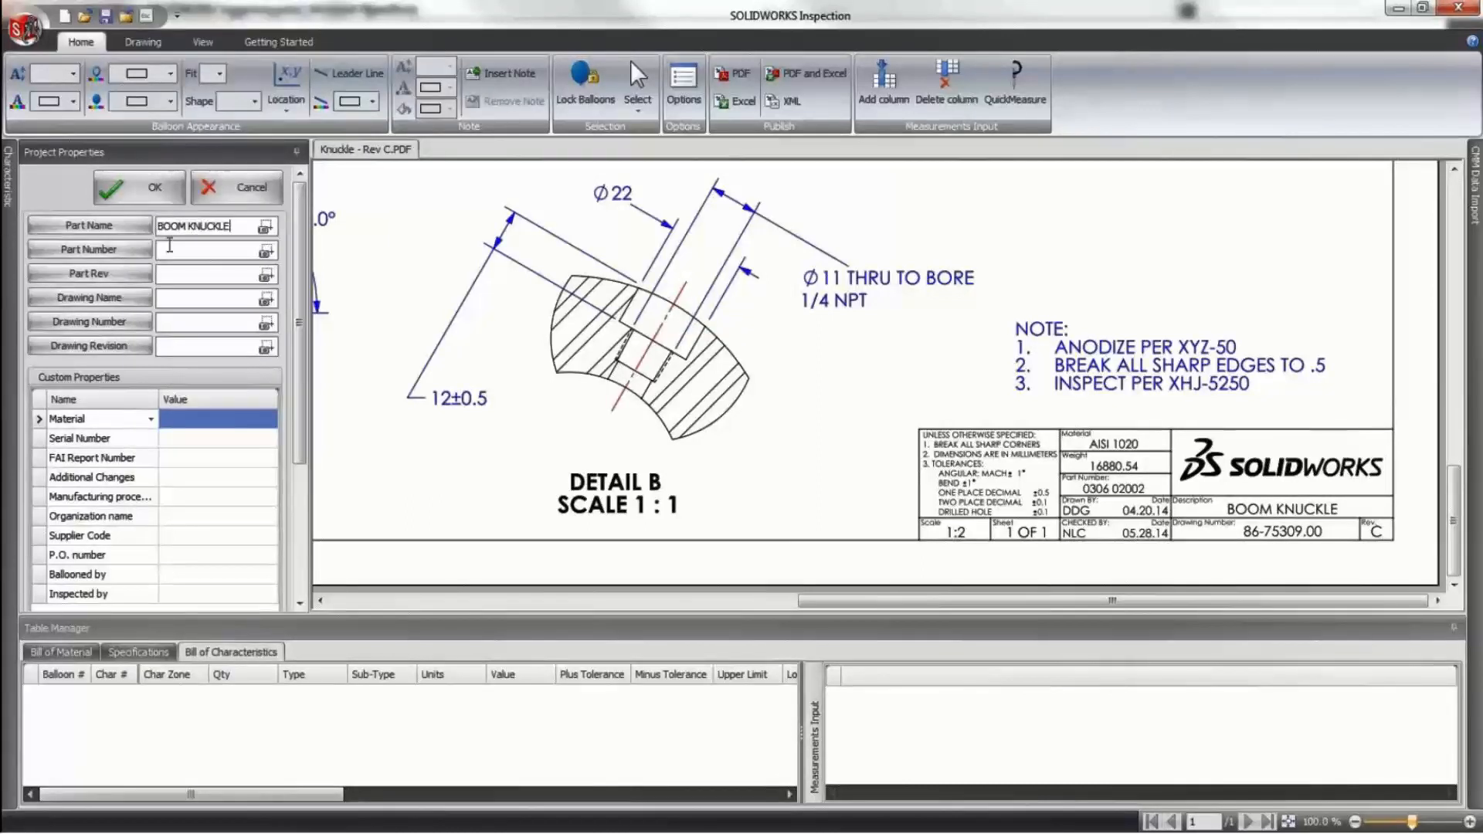
click(268, 253)
drag(1080, 481, 1154, 495)
click(147, 190)
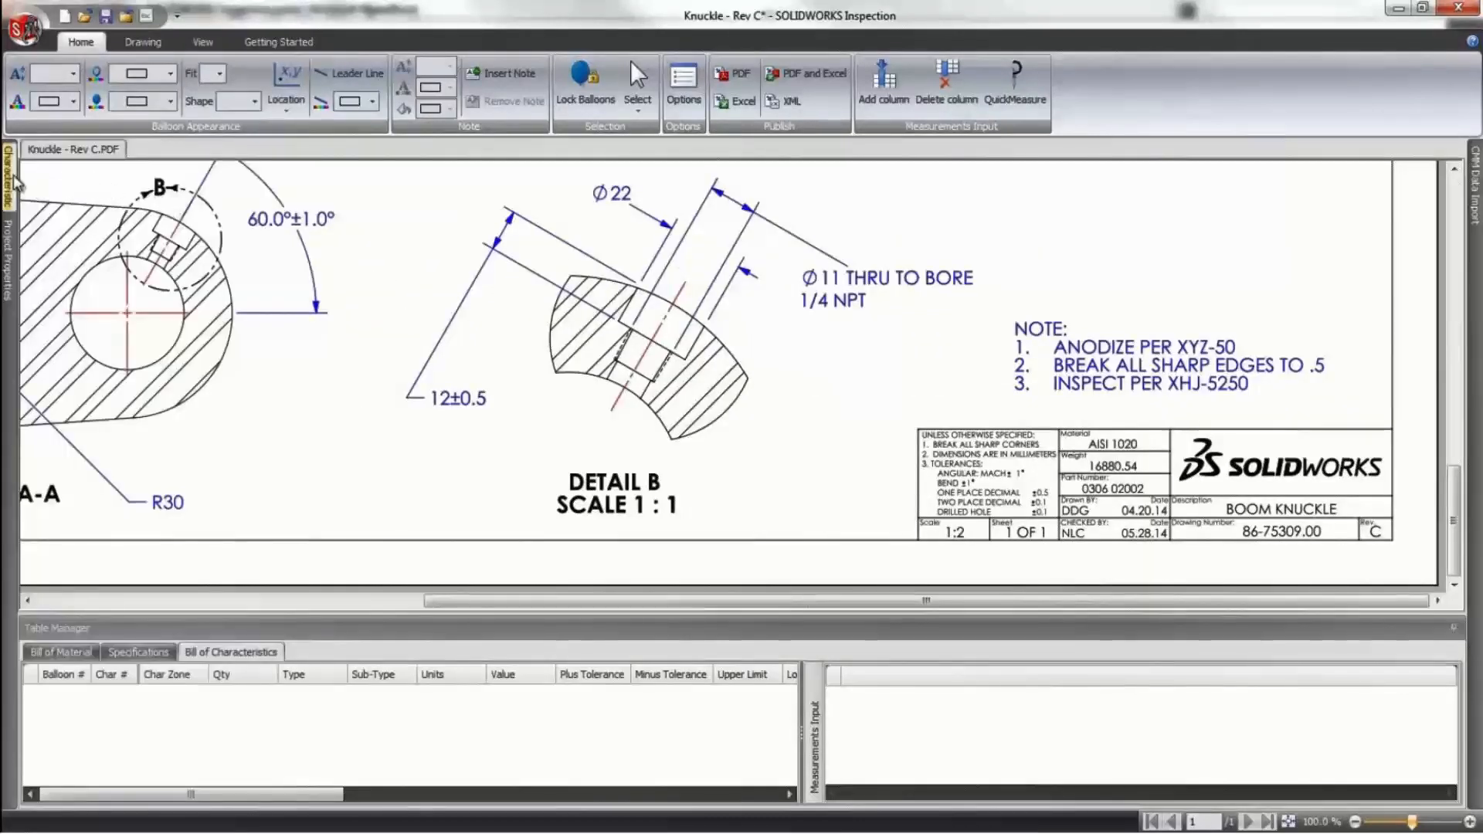
Keep the Characteristic panel open and extract the 30 +1/-0.5 dimension from the forked view as an inspection characteristic.
mouse_move(11, 181)
click(329, 152)
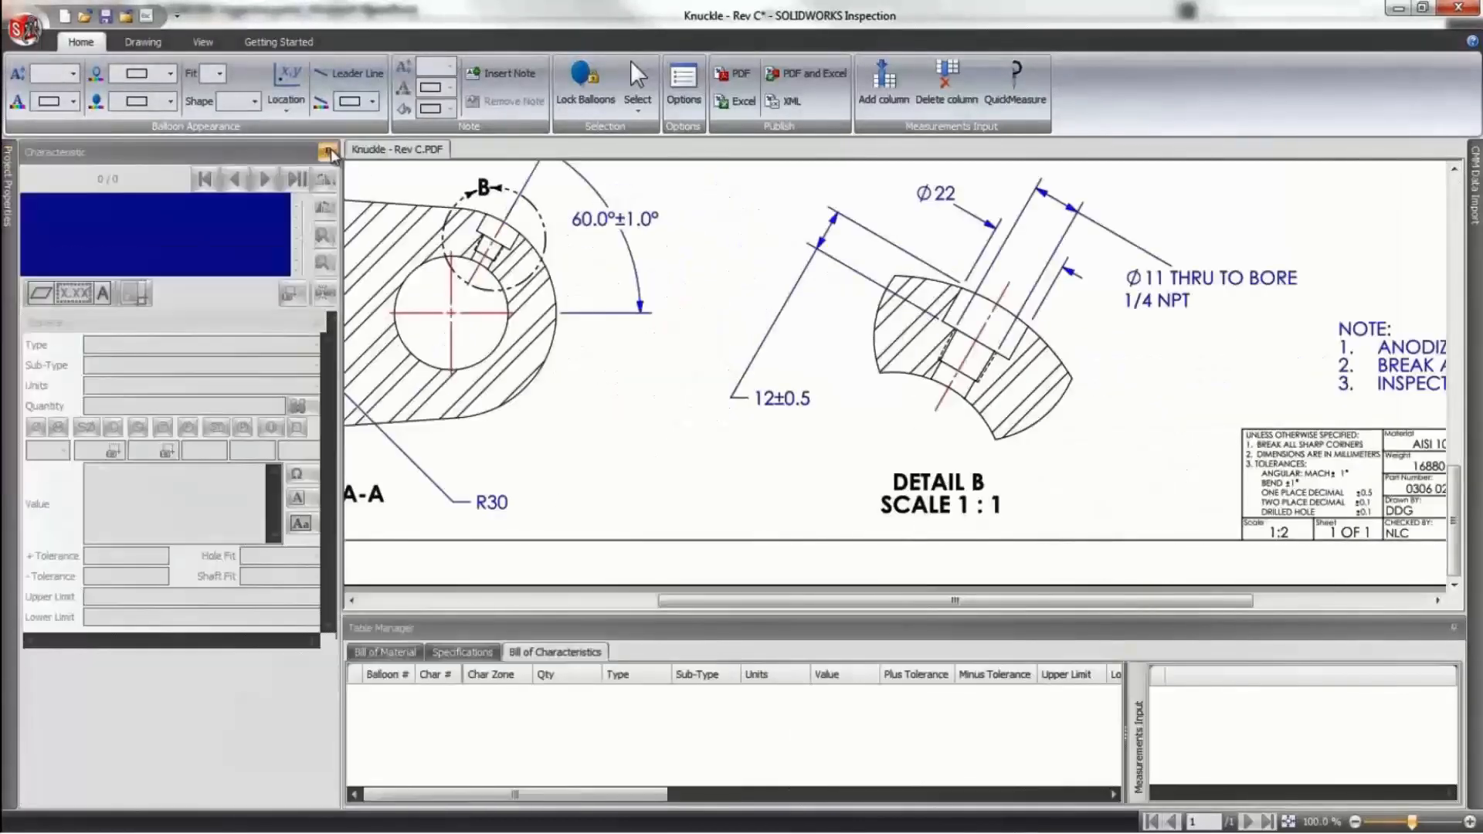
right_click(679, 207)
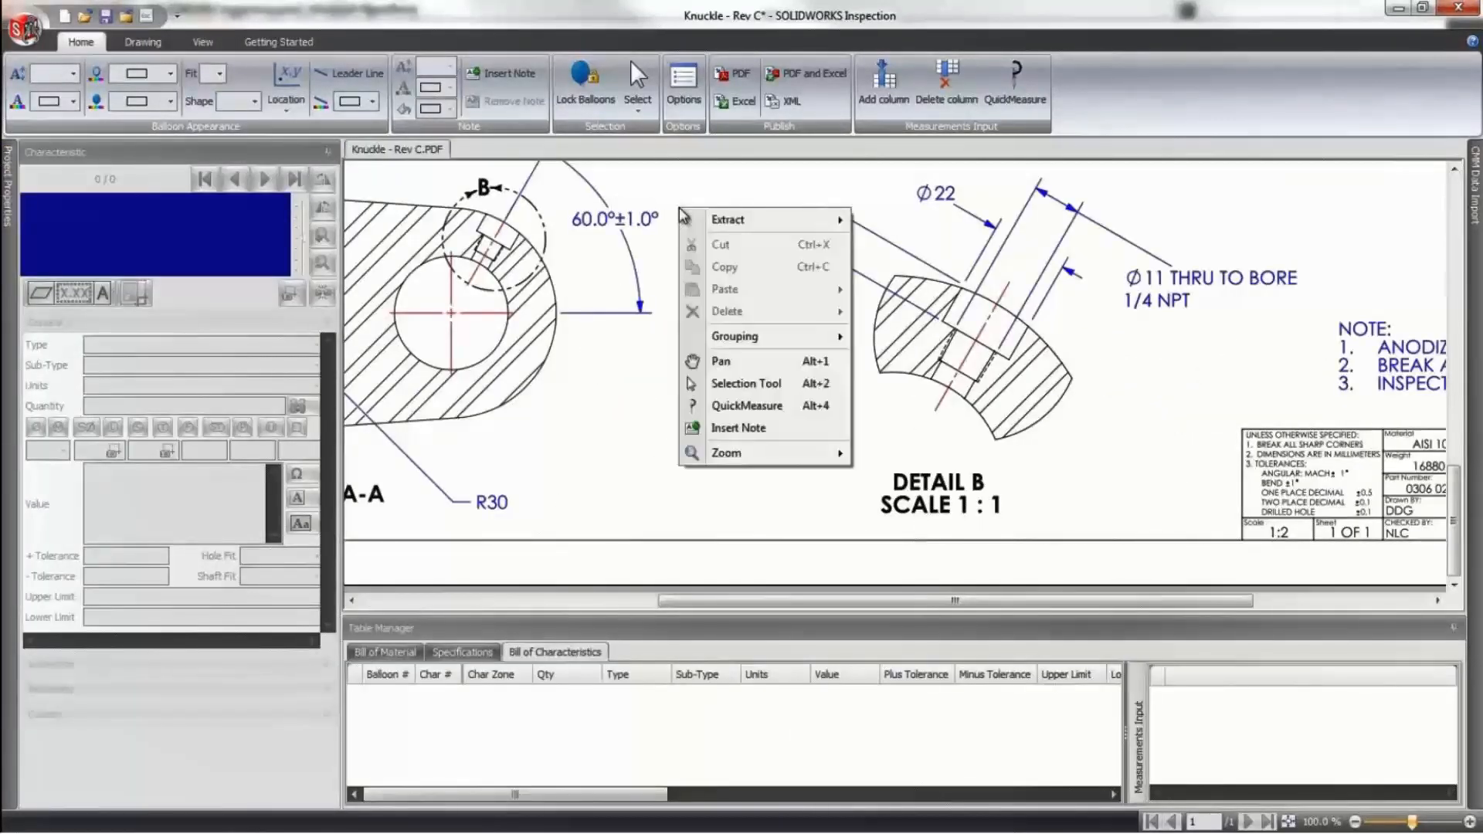
click(721, 361)
drag(433, 177, 688, 487)
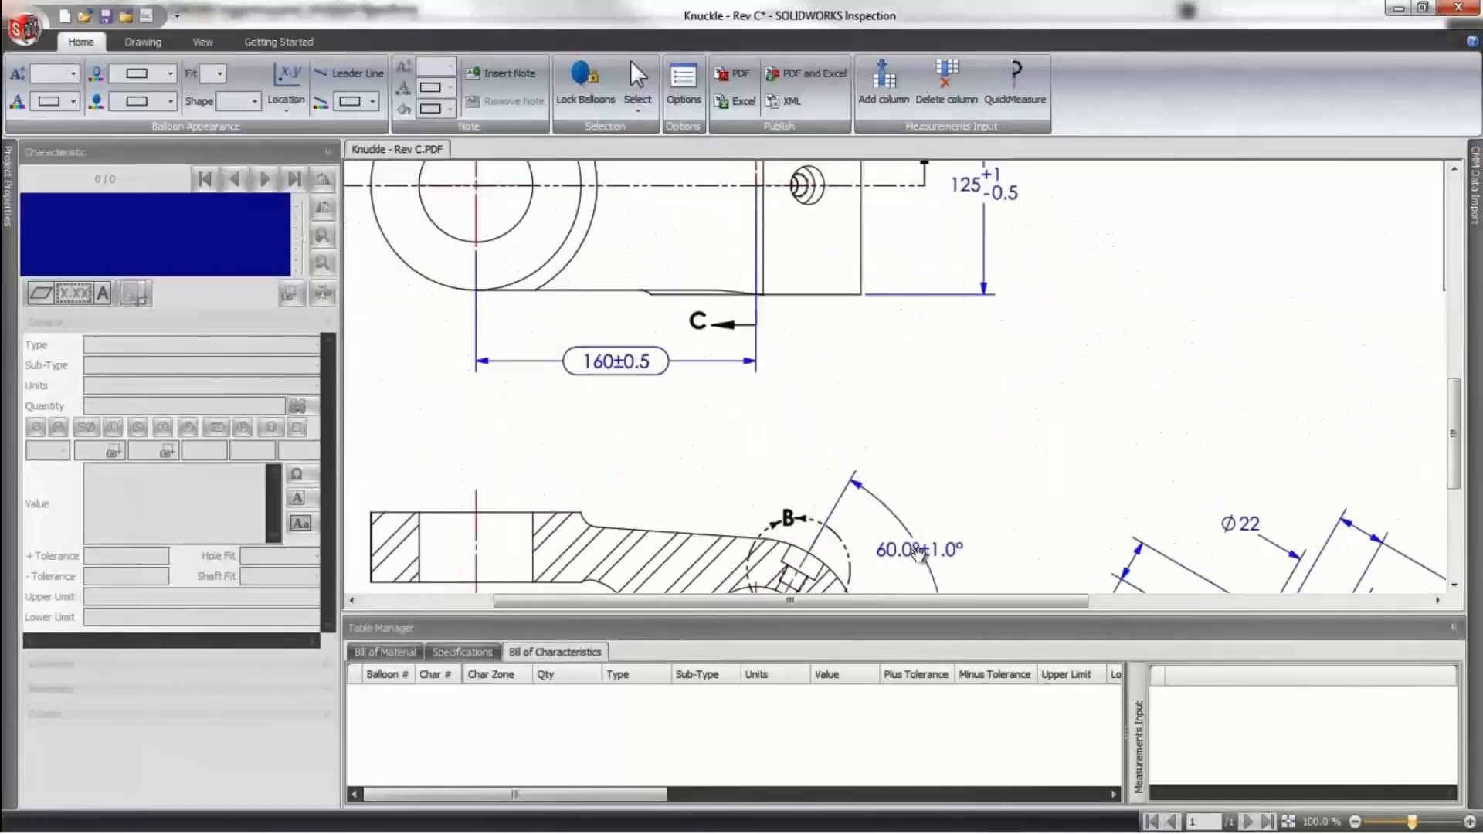
mouse_move(587, 278)
mouse_down()
mouse_move(782, 495)
mouse_move(846, 620)
mouse_up()
drag(777, 209, 798, 565)
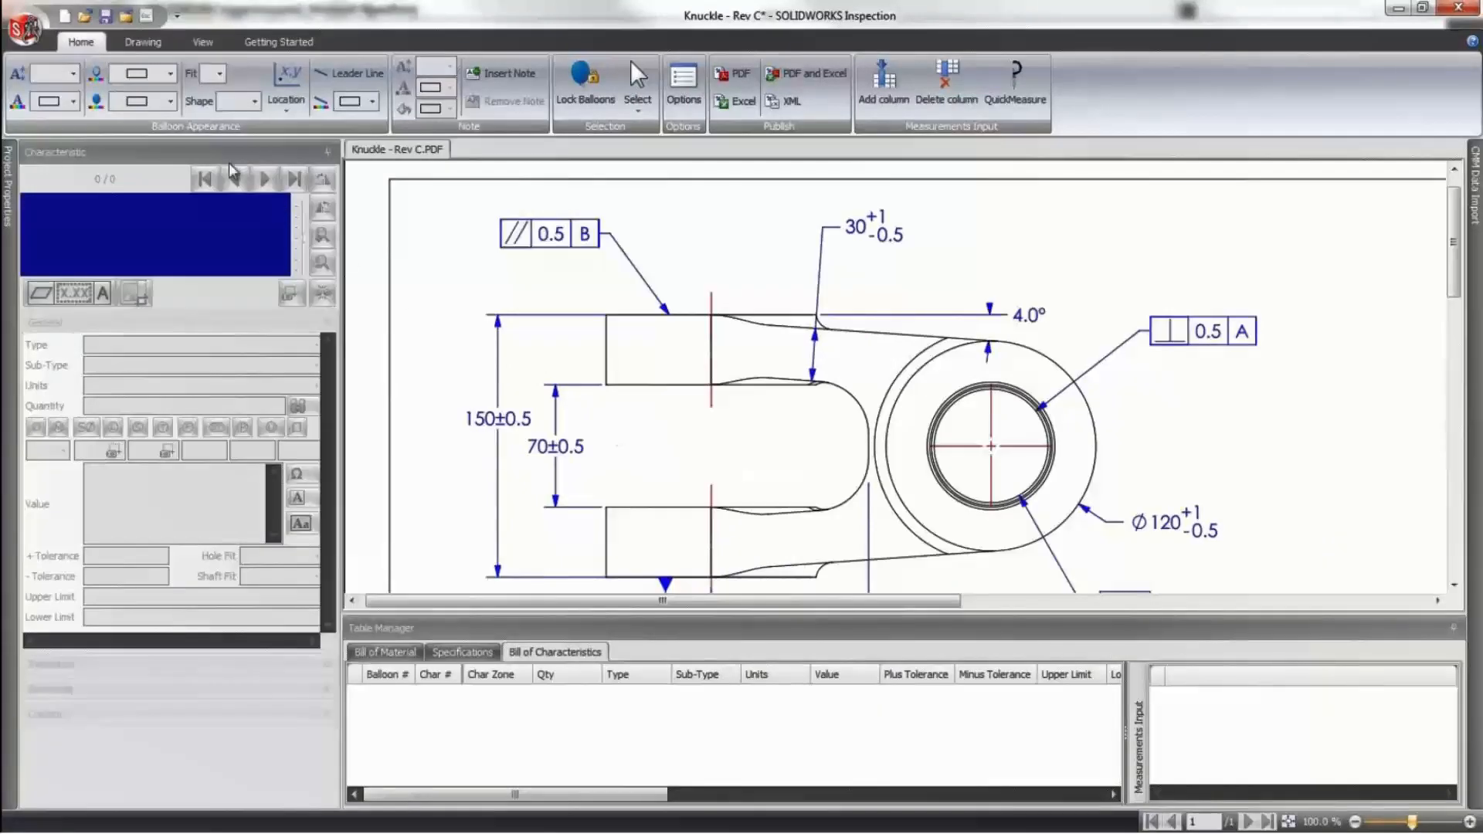
click(143, 41)
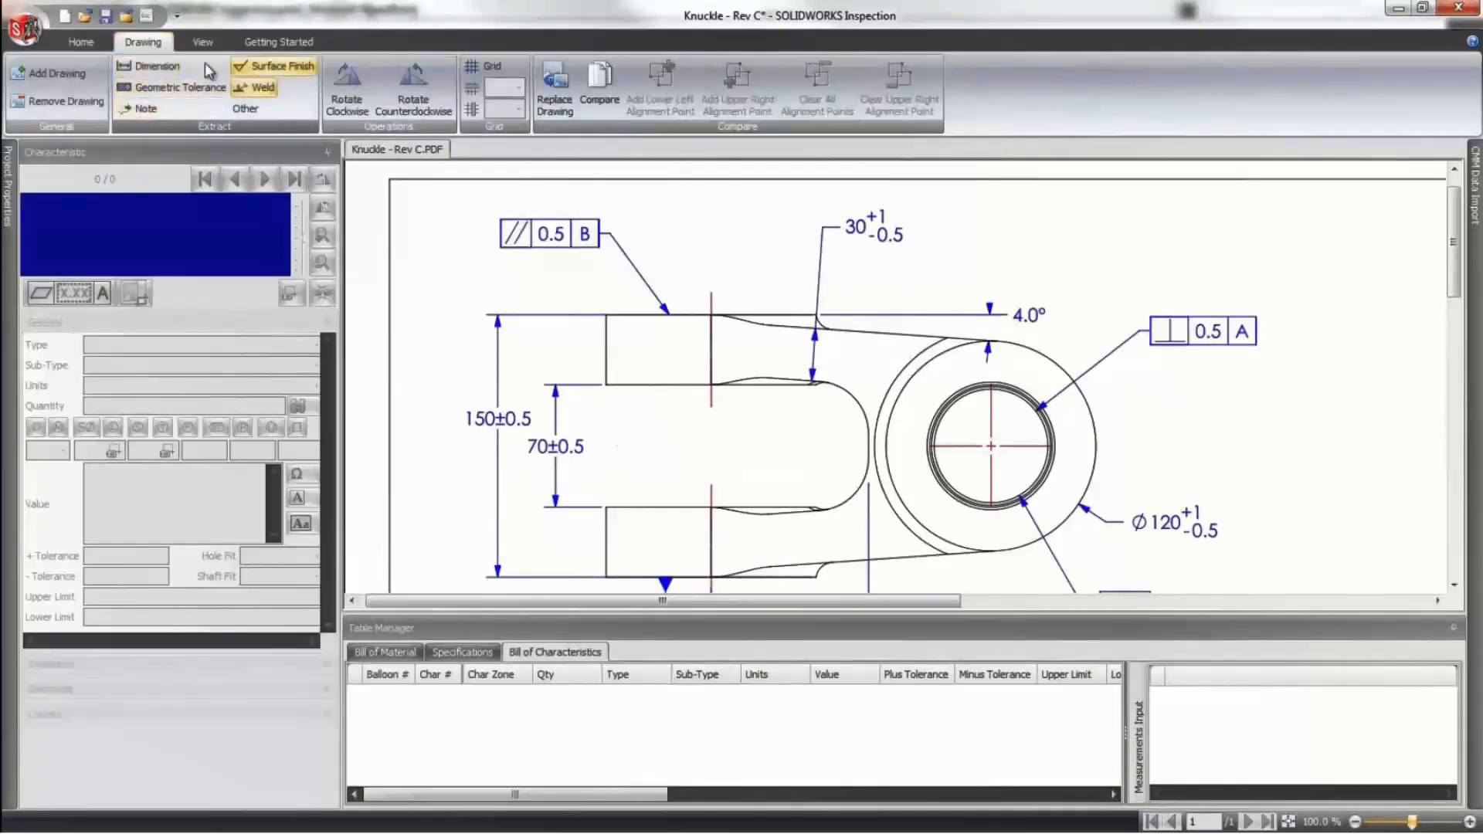
click(165, 72)
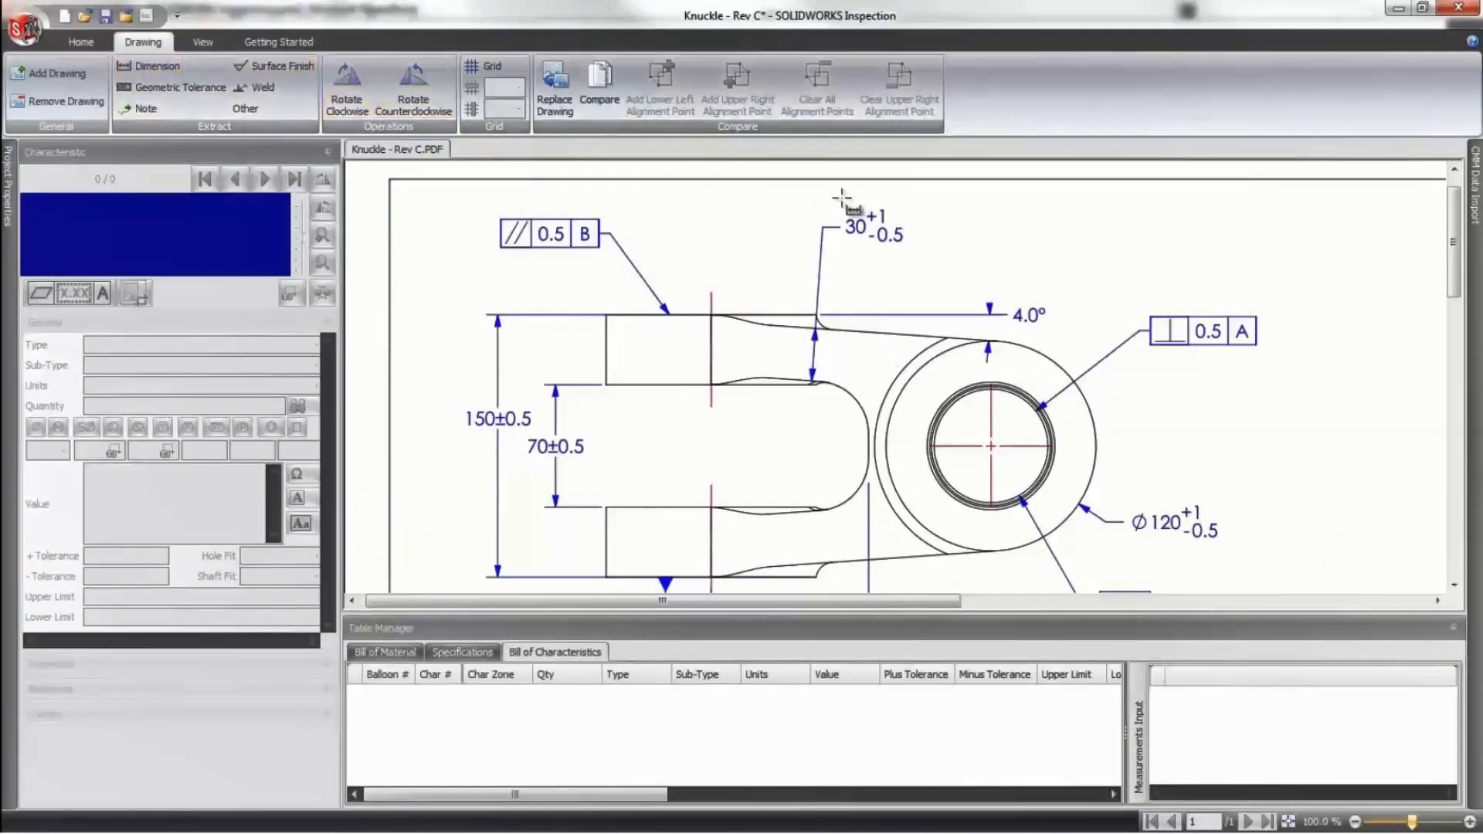
drag(842, 207, 912, 254)
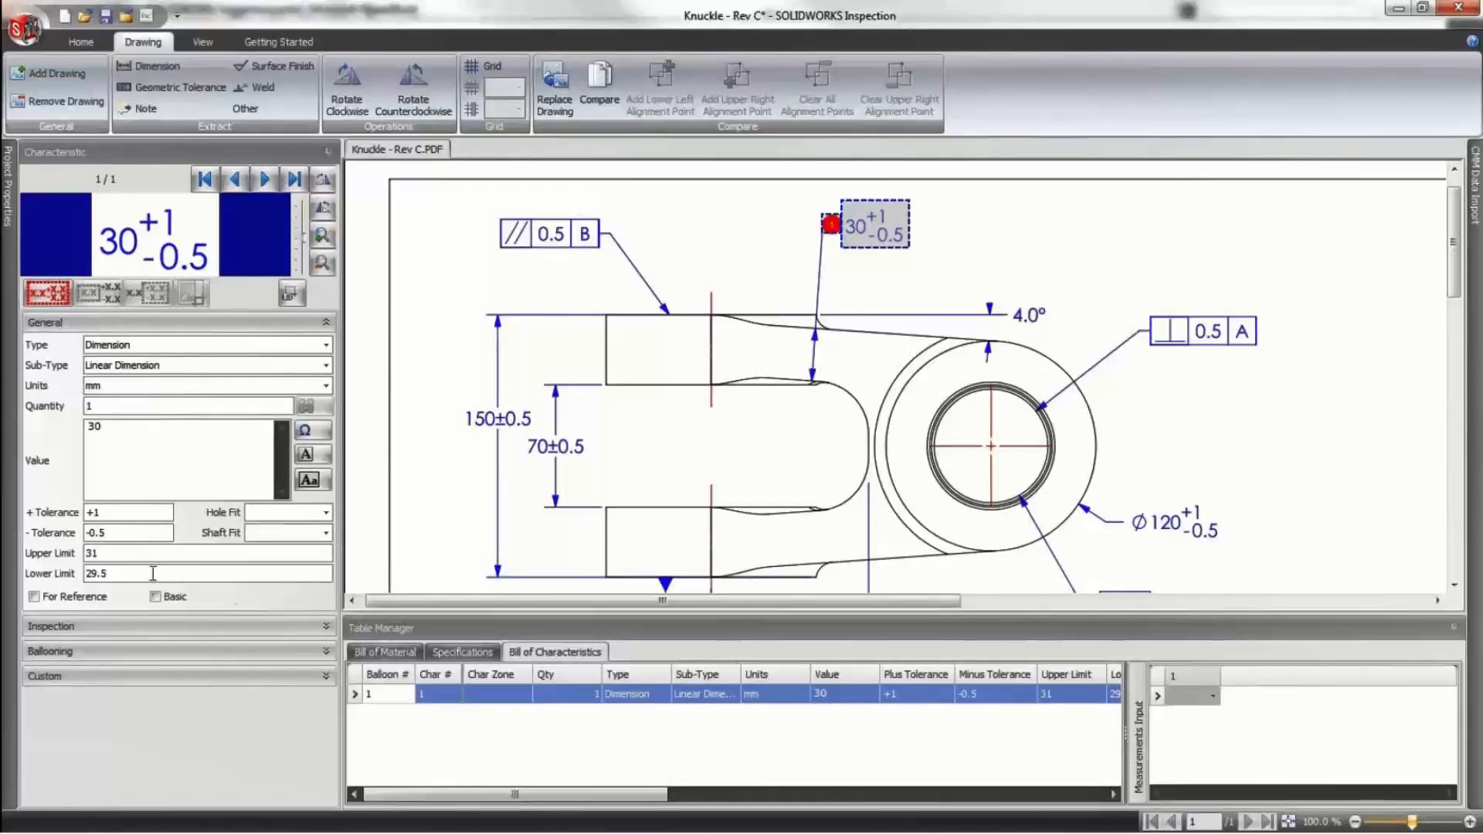
Set the 30 mm dimension's inspection method to Digital Calipers and mark it as a key characteristic.
drag(578, 796, 520, 798)
click(327, 627)
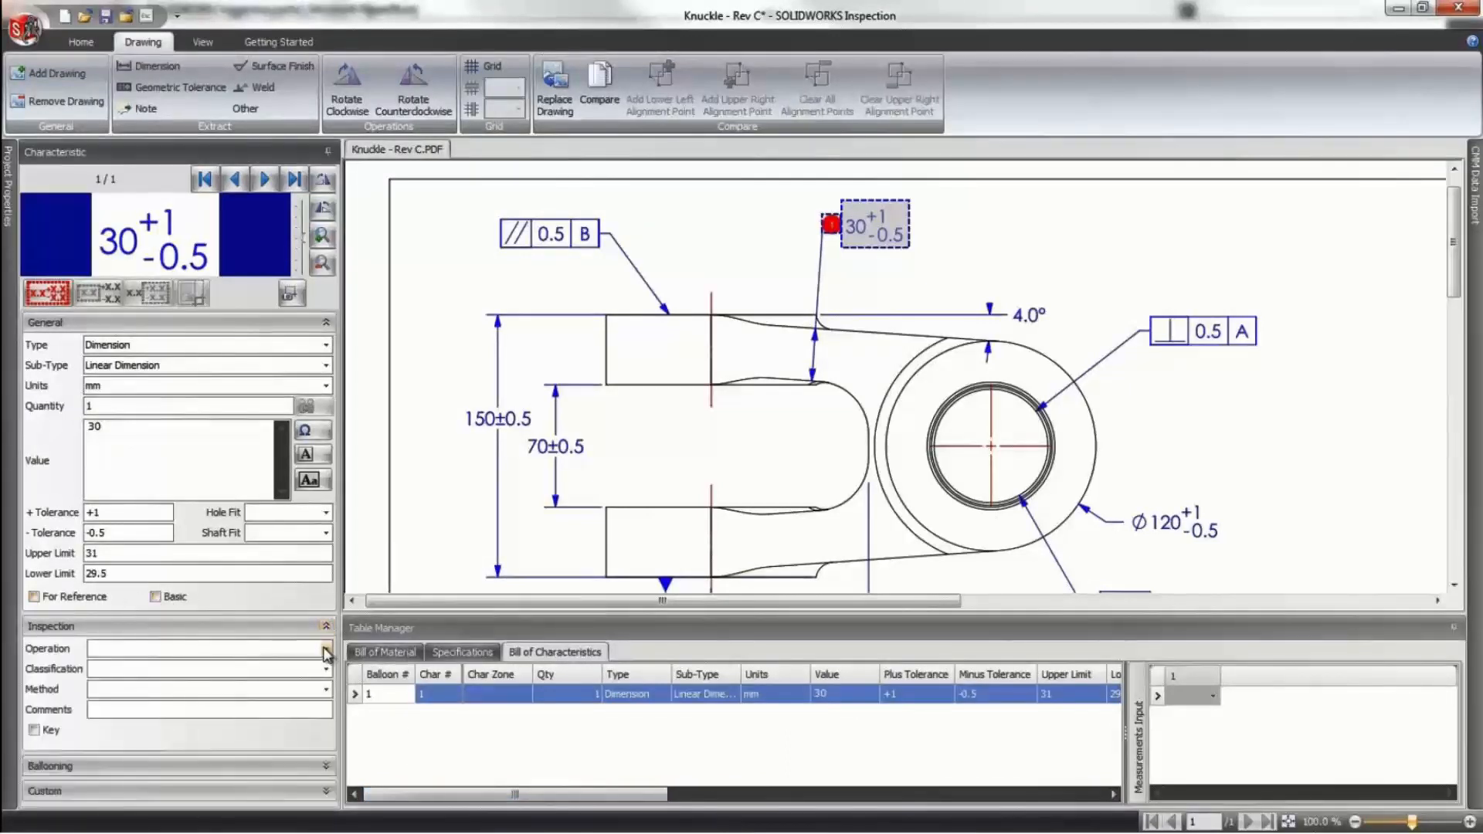
click(325, 651)
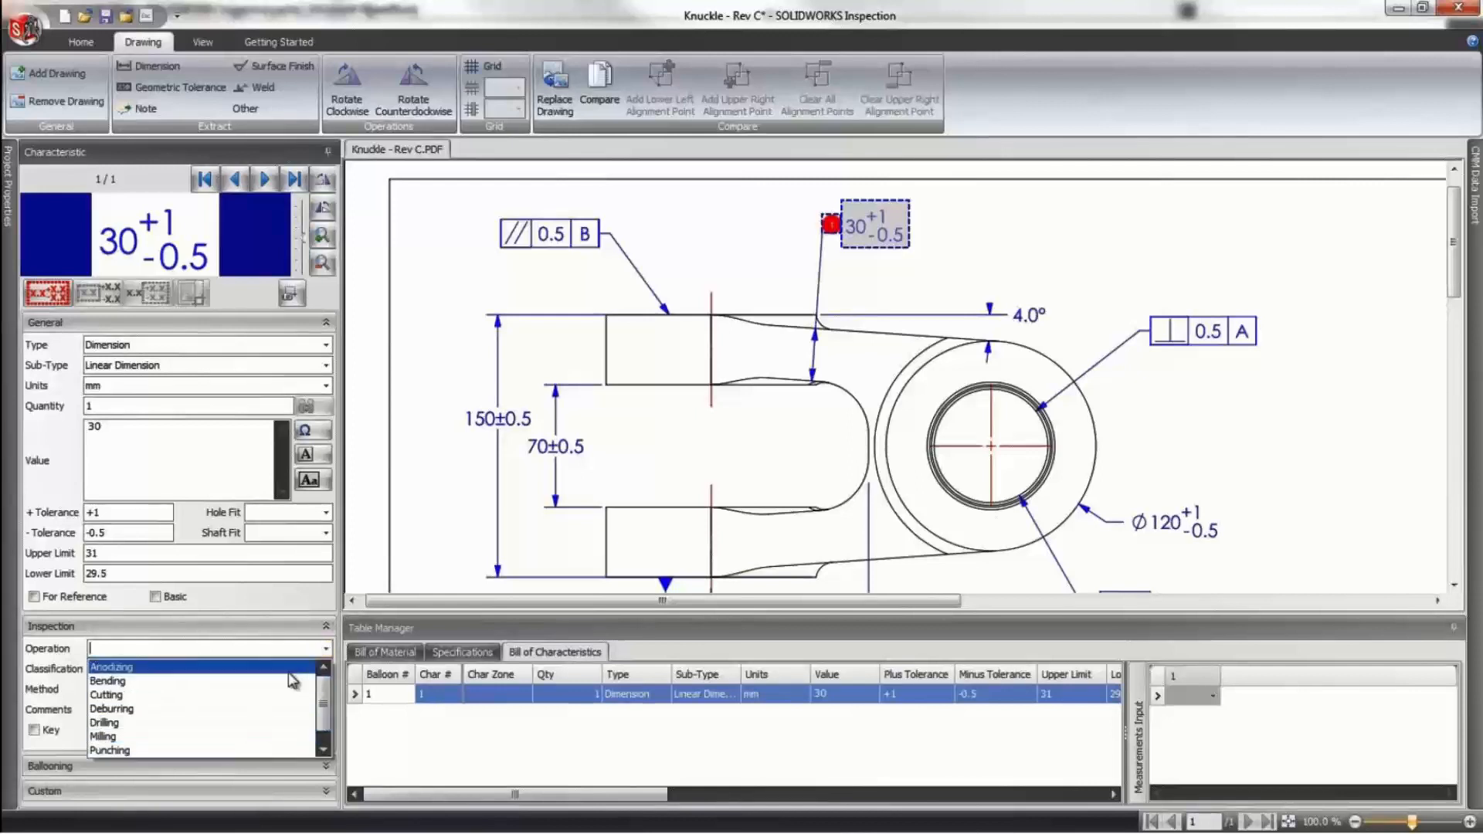
click(275, 647)
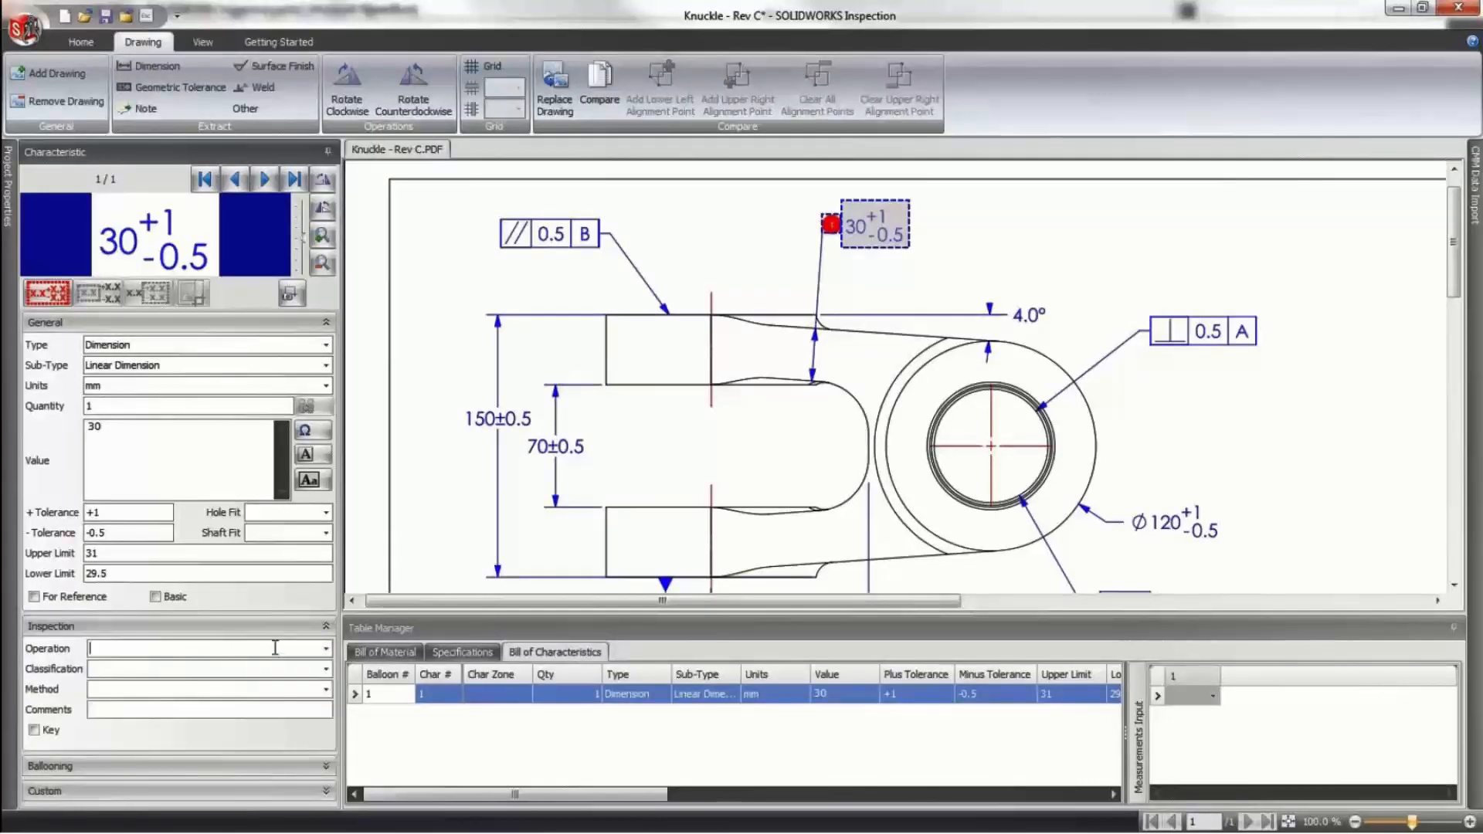
click(328, 692)
click(302, 718)
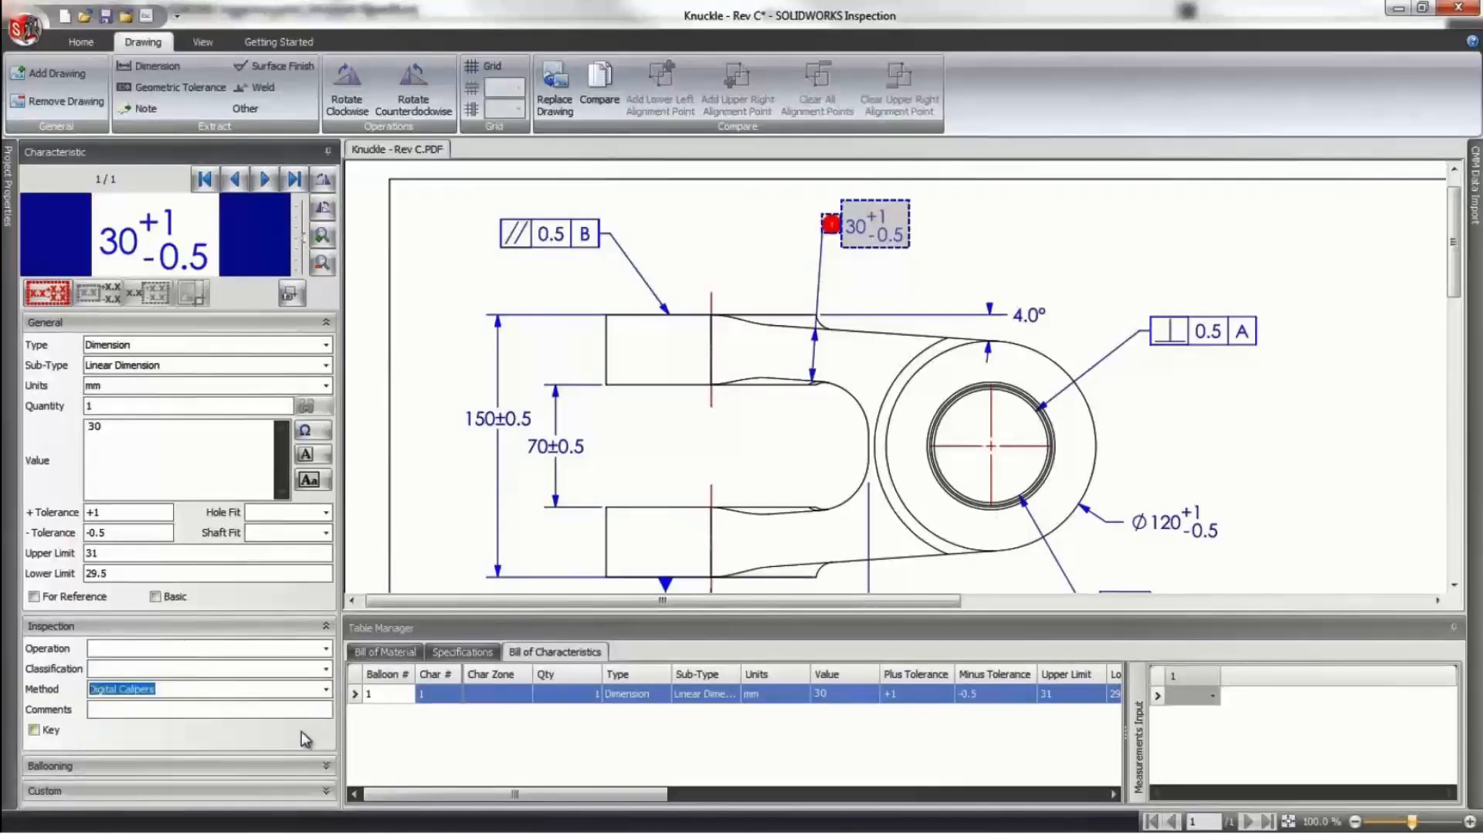
click(33, 731)
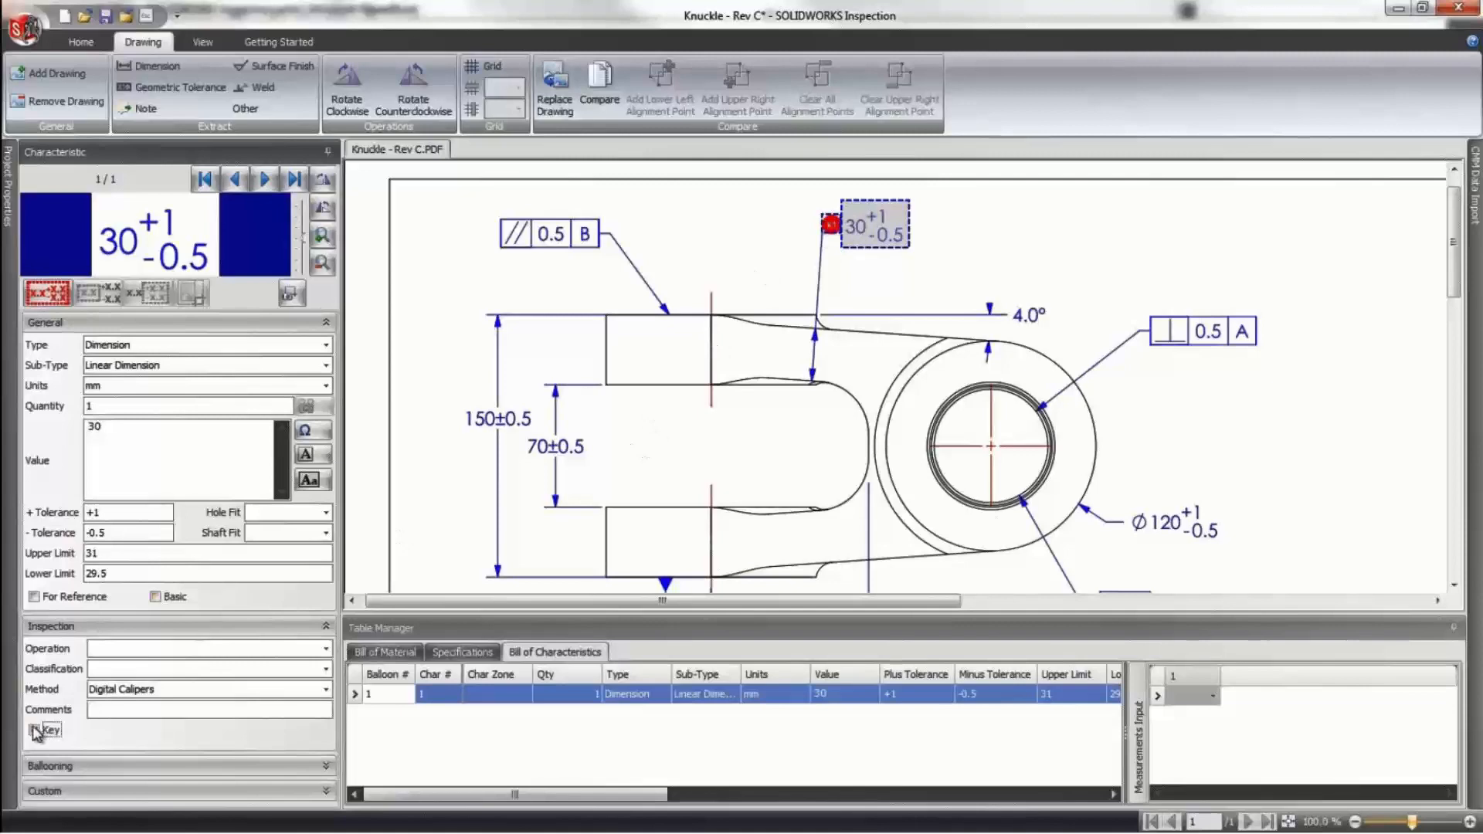
click(325, 626)
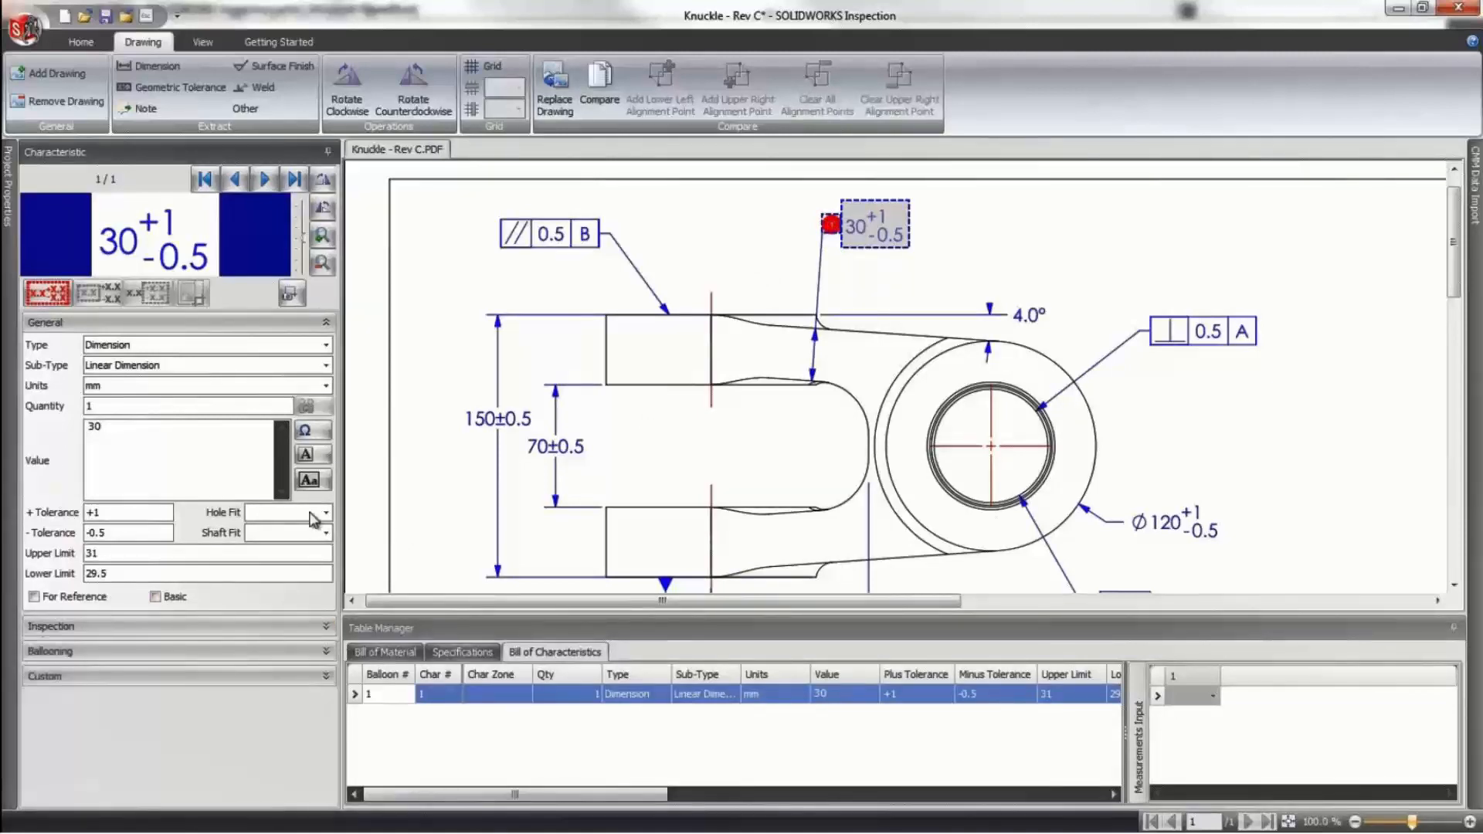
Extract the 150±0.5, 70±0.5, Ø120 +1/-0.5 and 4.0° dimensions from the forked view as characteristics.
click(151, 65)
drag(525, 432, 591, 461)
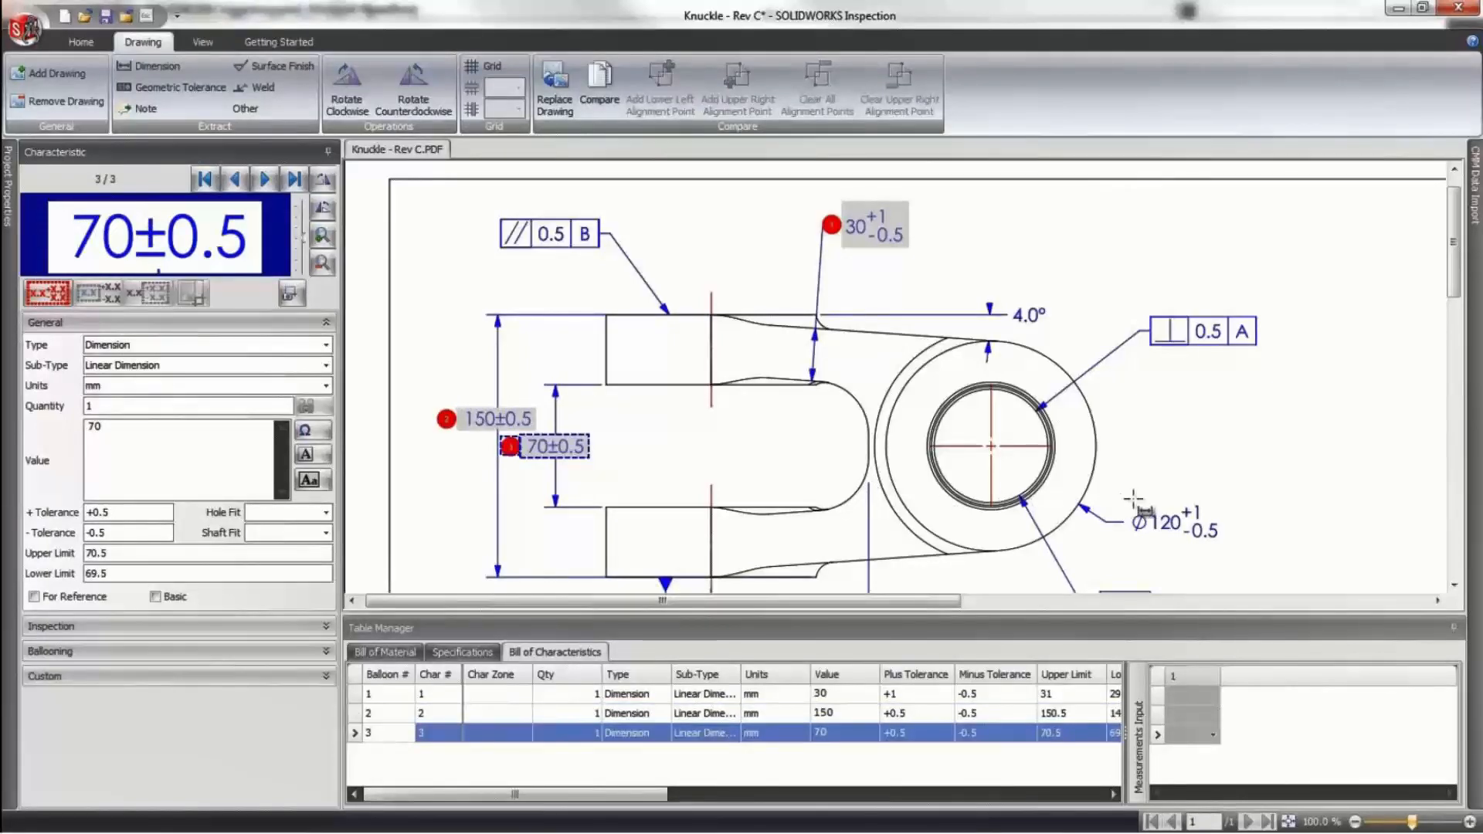
drag(1128, 494, 1227, 553)
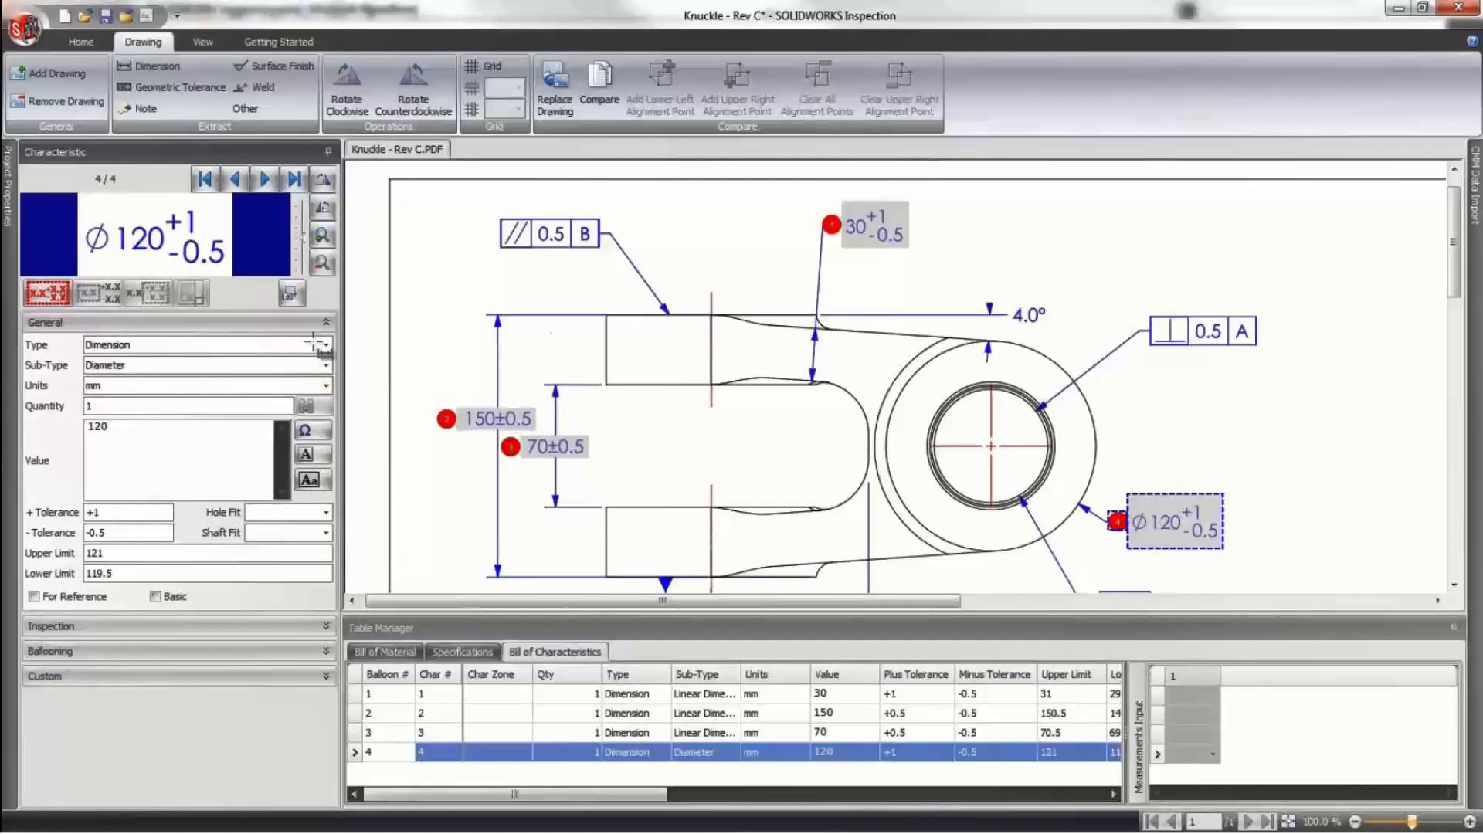
drag(1009, 300, 1074, 350)
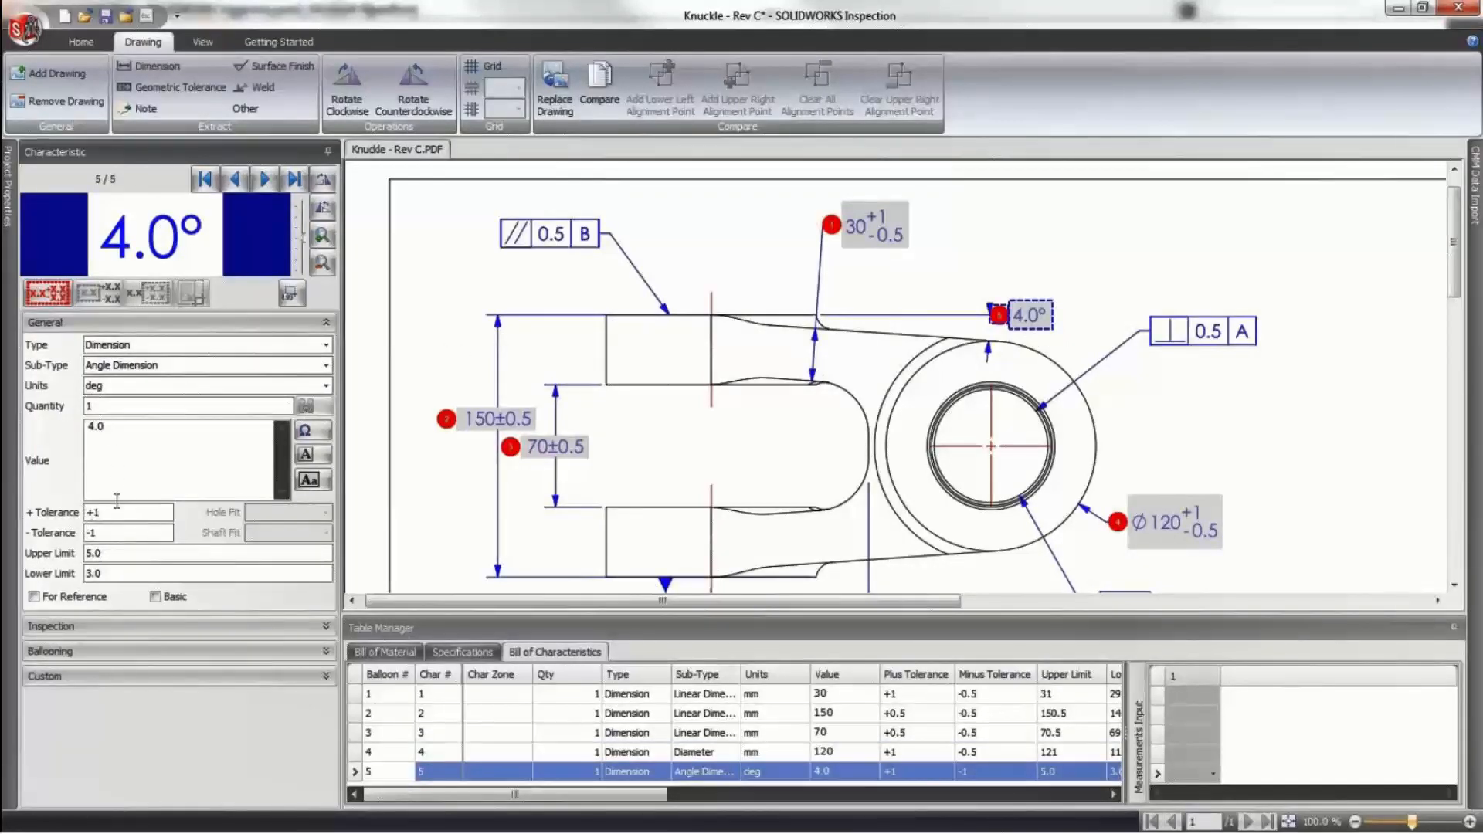
Extract the 90±0.5 dimension of the forked view, and Ø65 +0.5/-0.5, Ø120±0.5, 160±0.5 and 125 +1/-0.5 from the view below.
drag(1454, 275, 1454, 331)
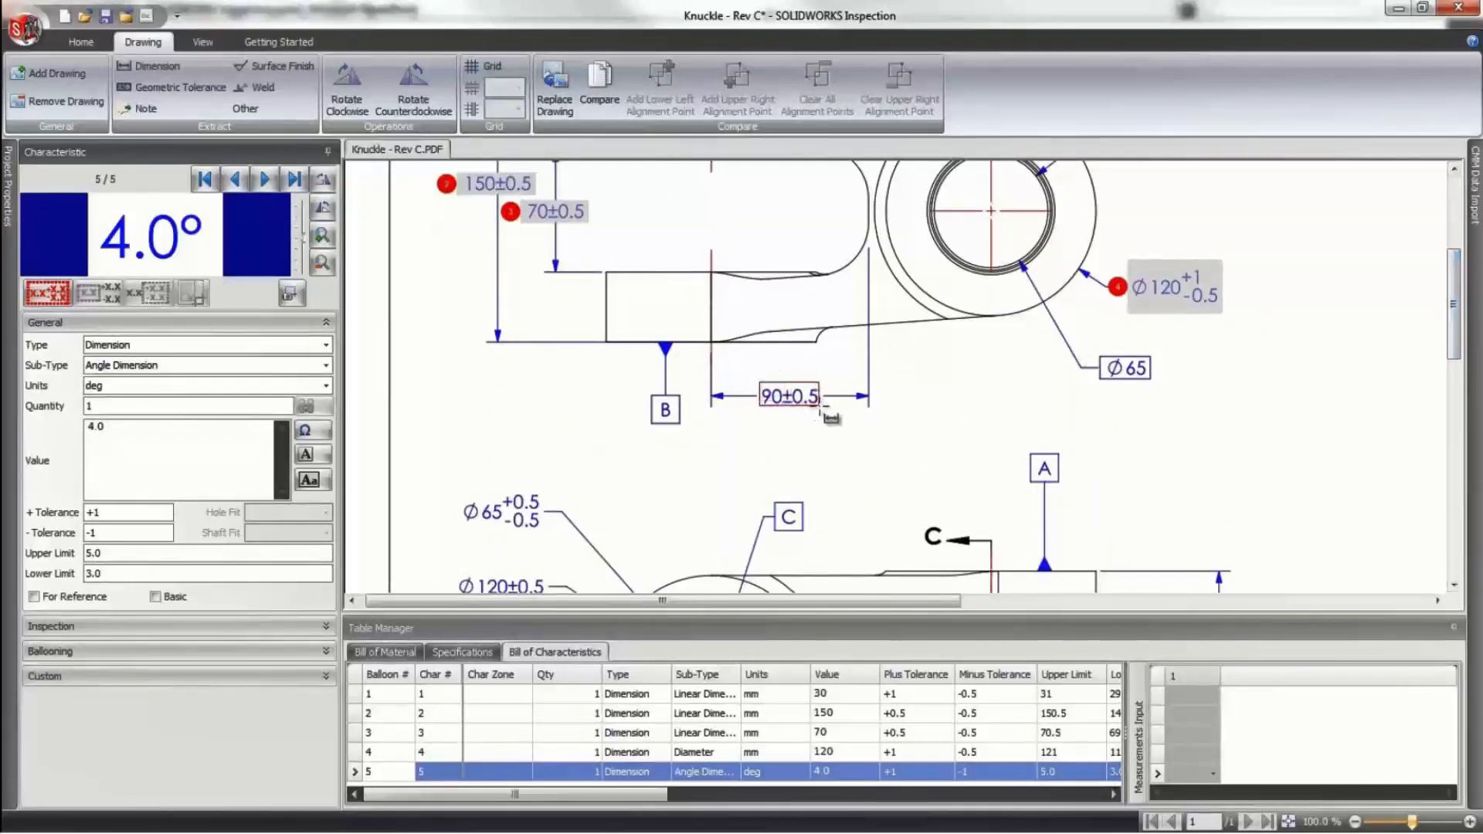
click(822, 412)
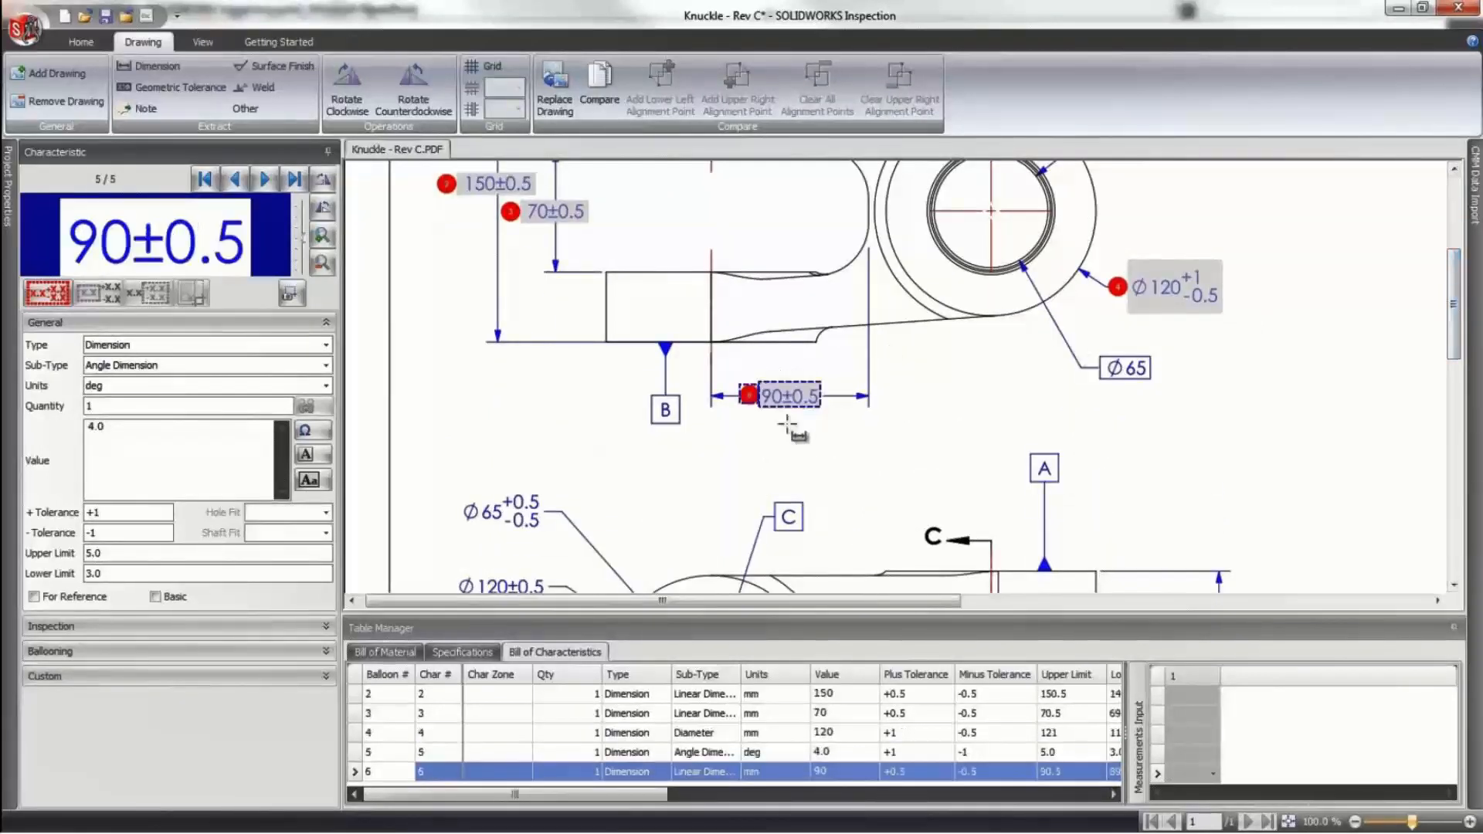
click(544, 533)
drag(1452, 334, 1455, 419)
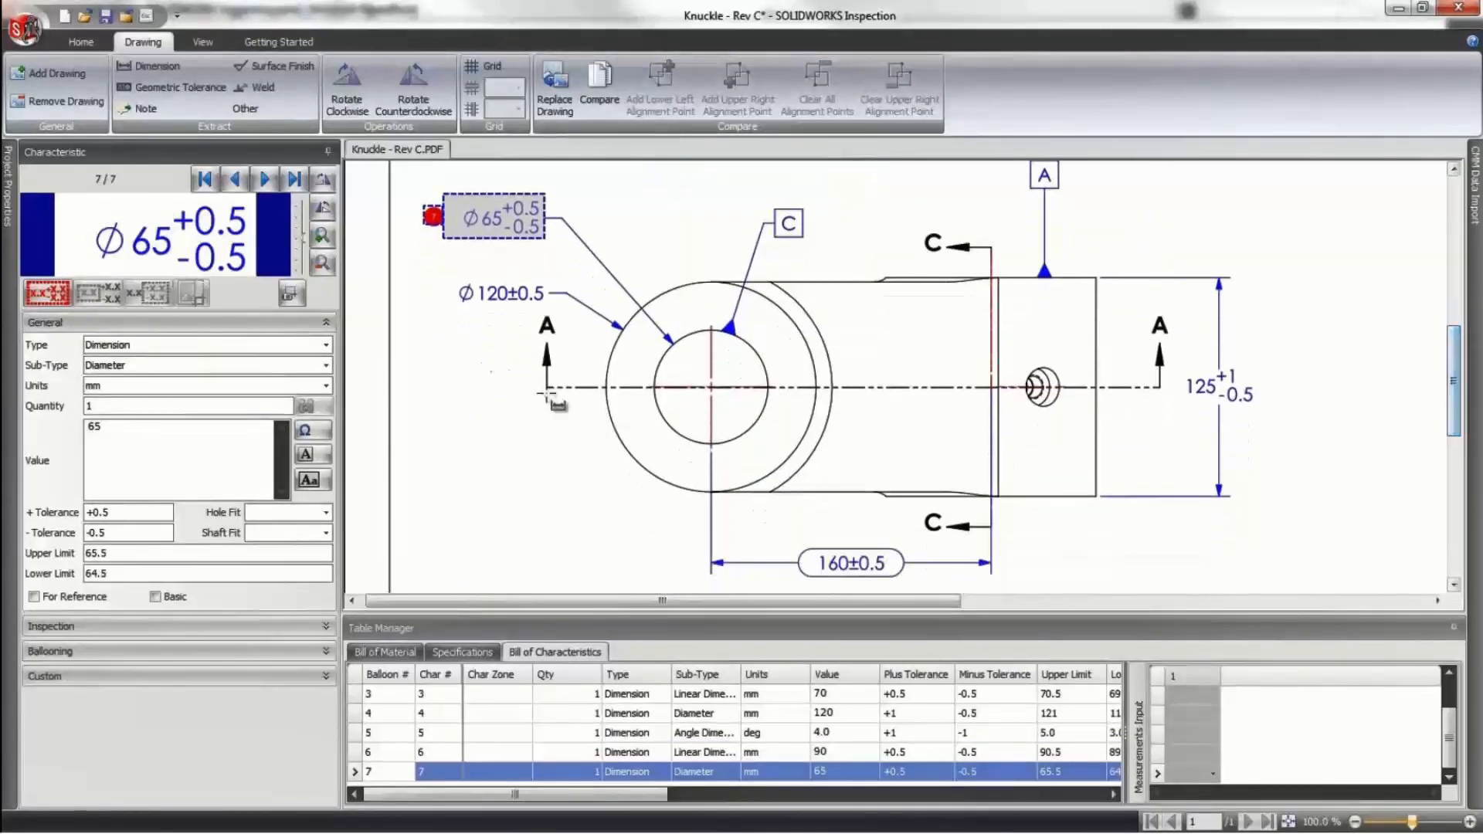
click(550, 310)
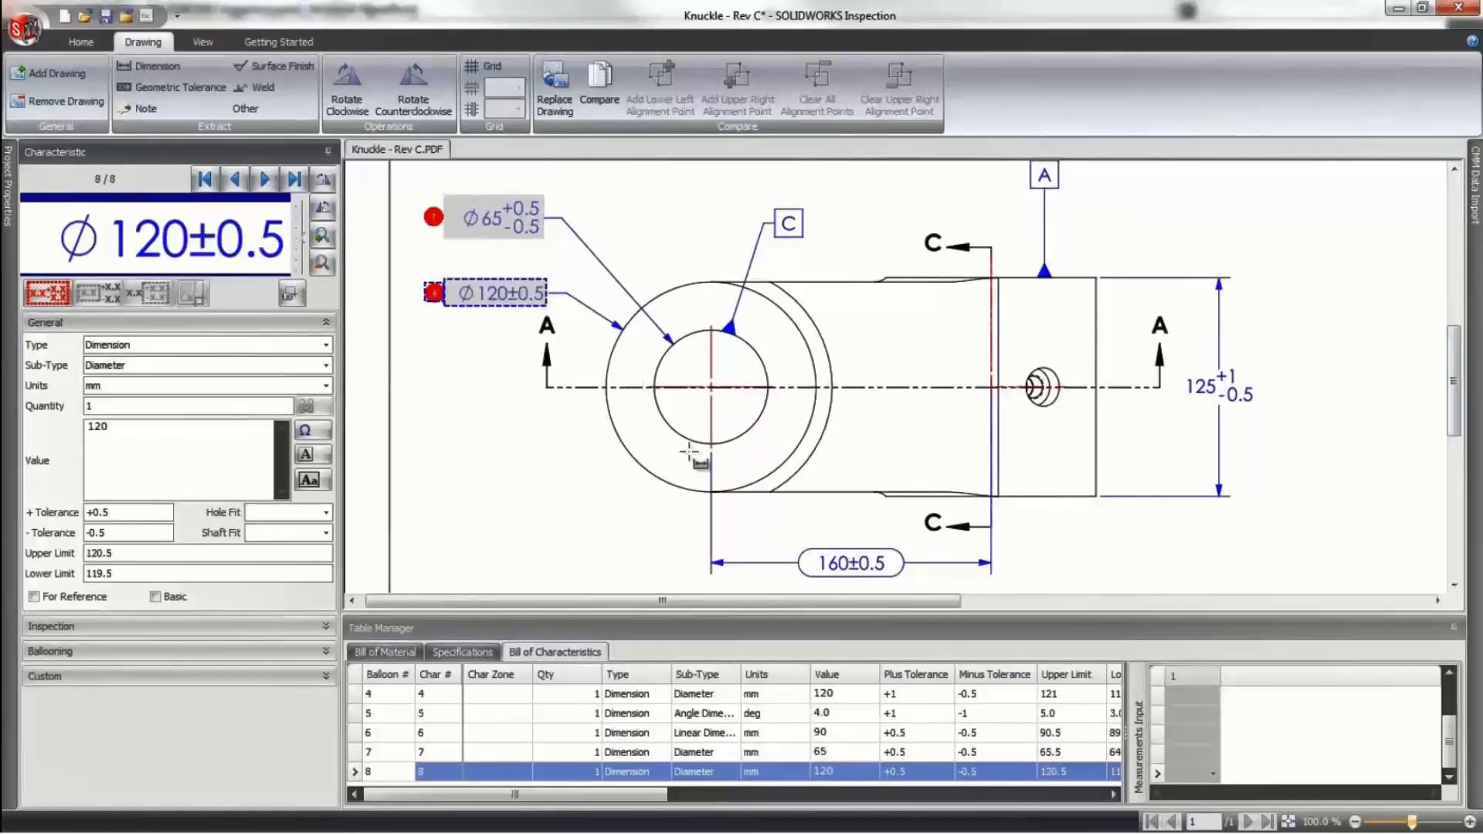
click(888, 578)
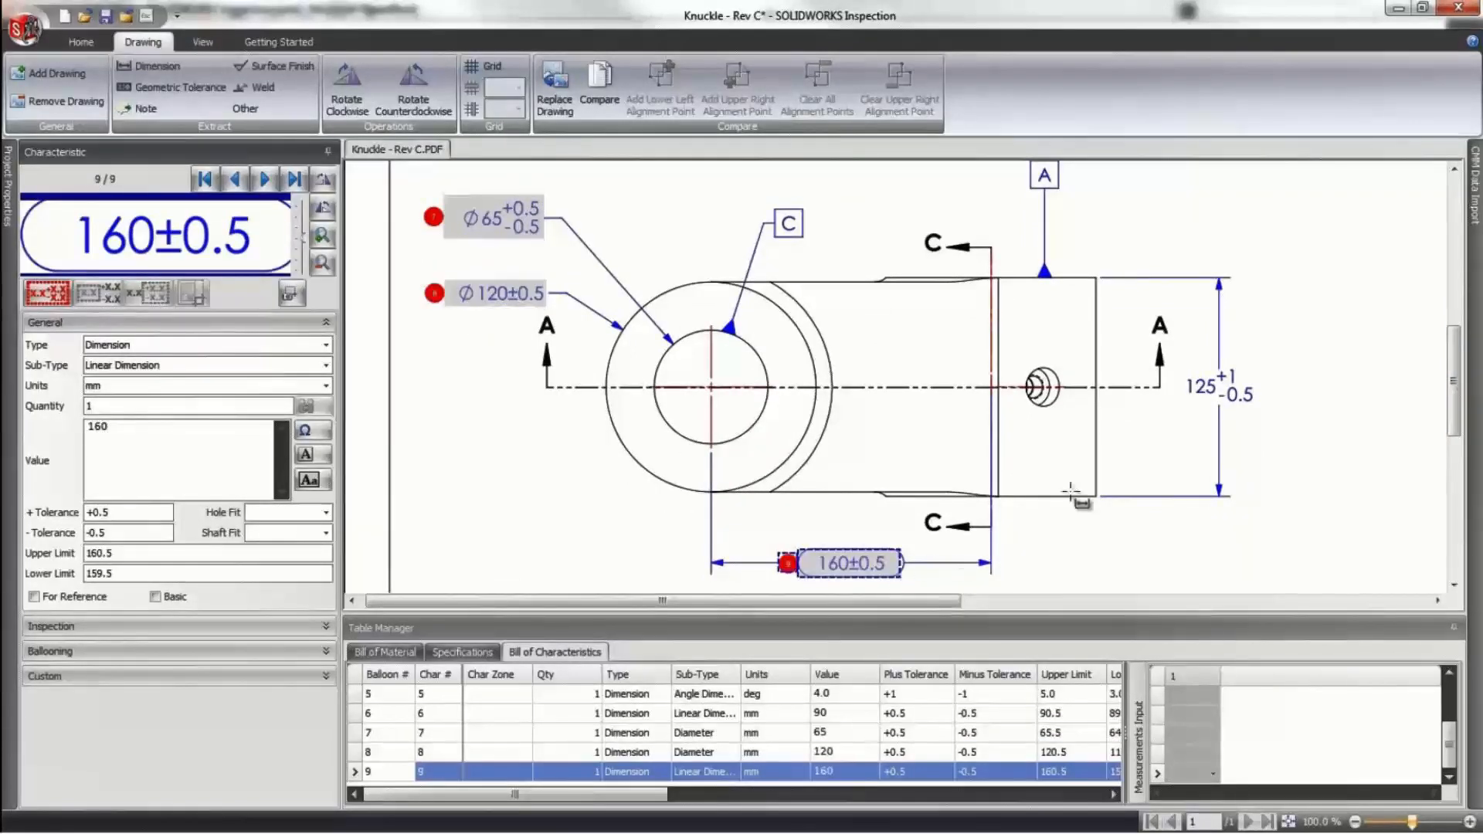
click(1266, 408)
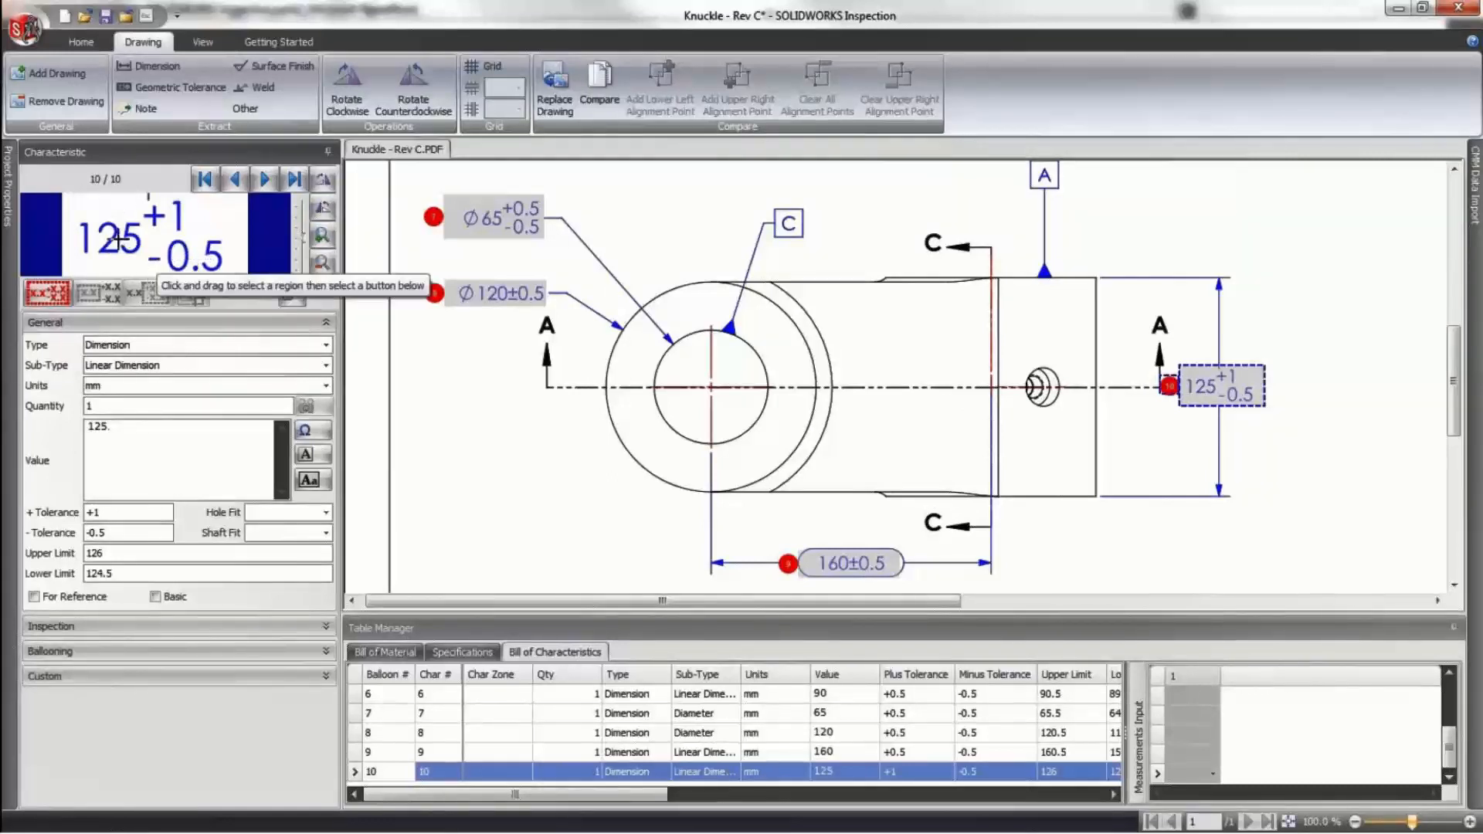
Recapture the nominal value 125 and the tolerances +1/-0.5 separately from the image of the 125 mm characteristic.
drag(73, 216, 144, 259)
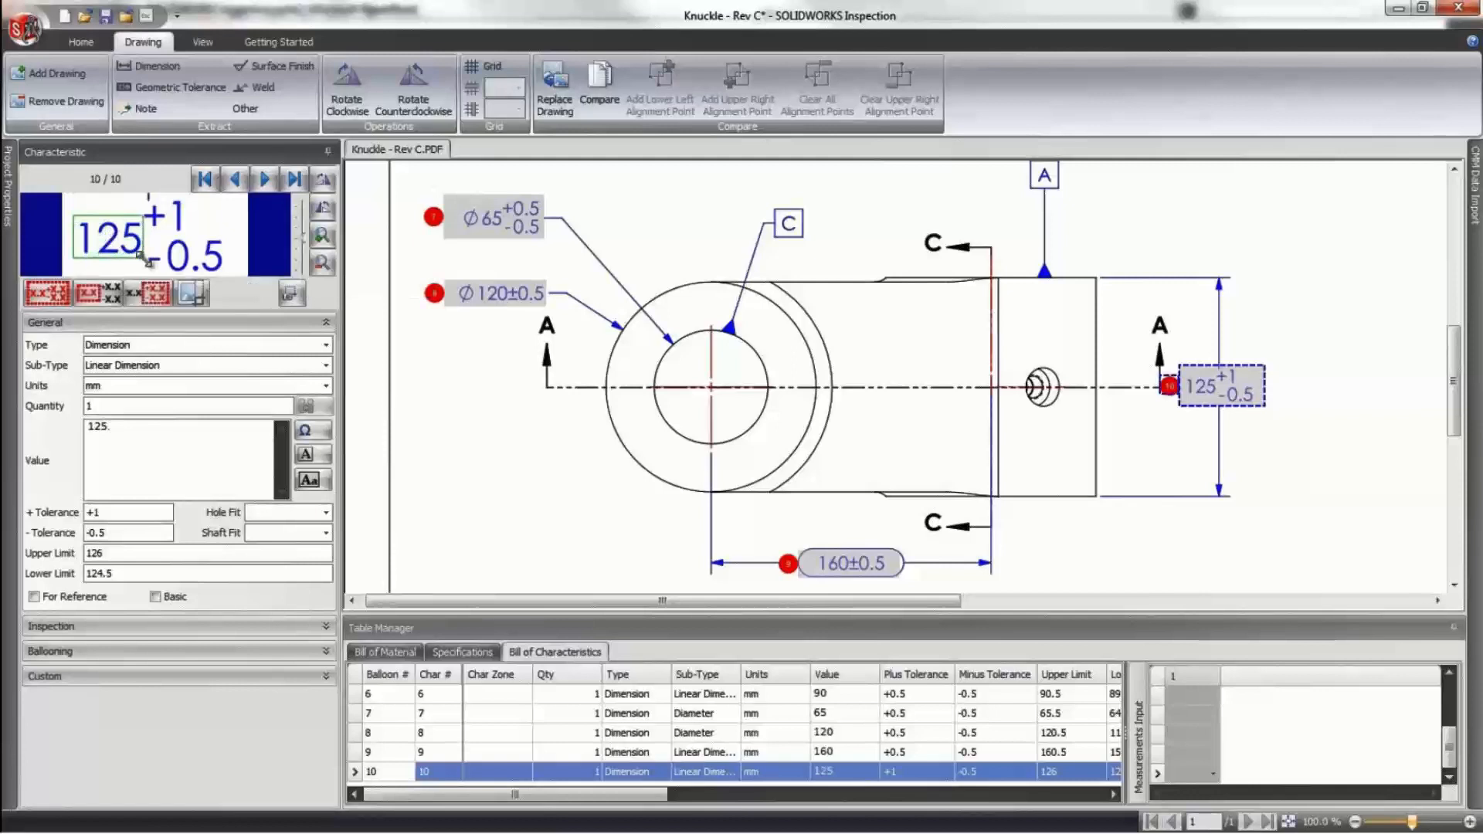
click(102, 301)
drag(147, 200, 225, 273)
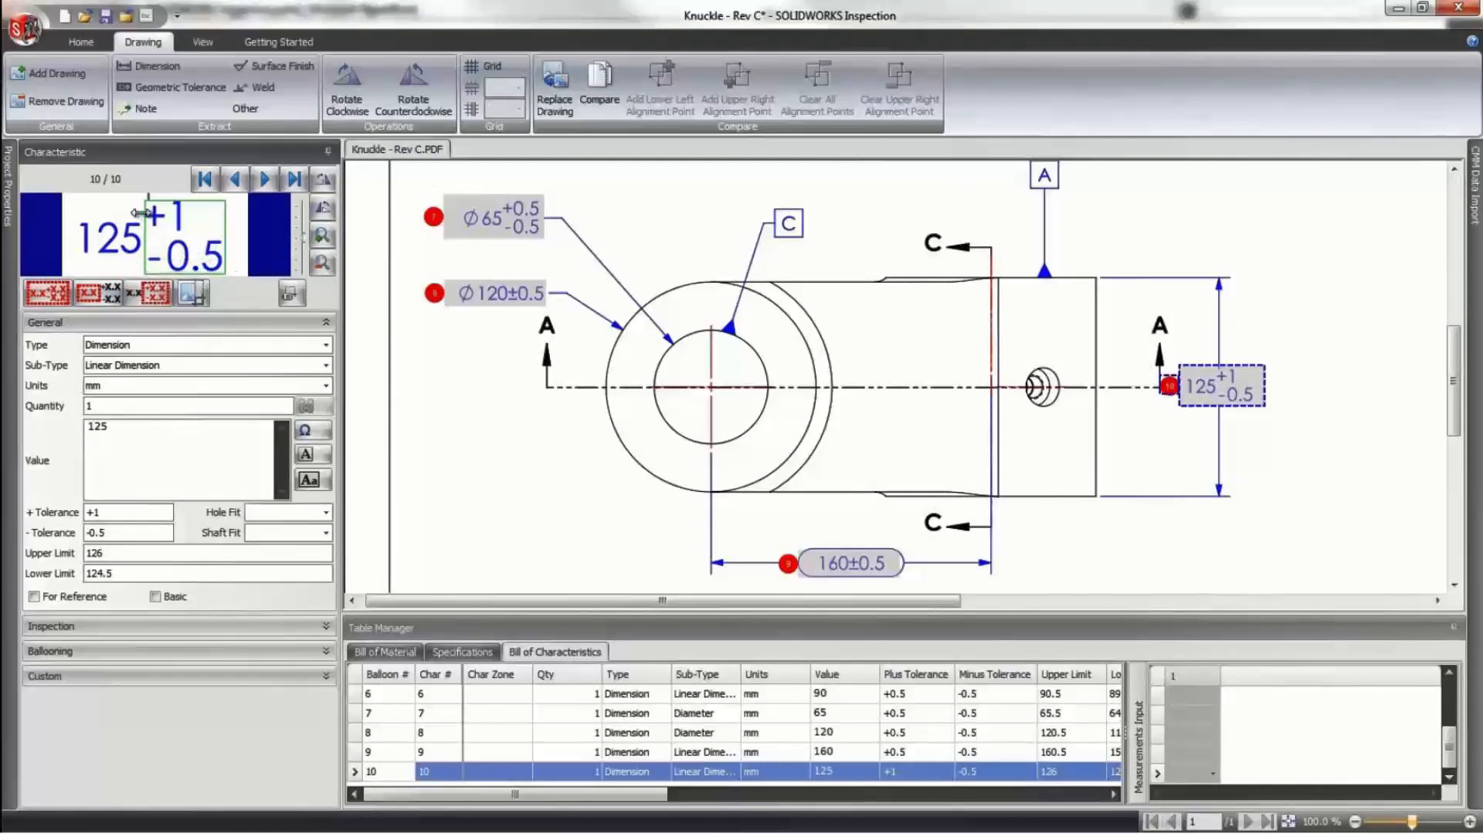
drag(139, 197, 138, 195)
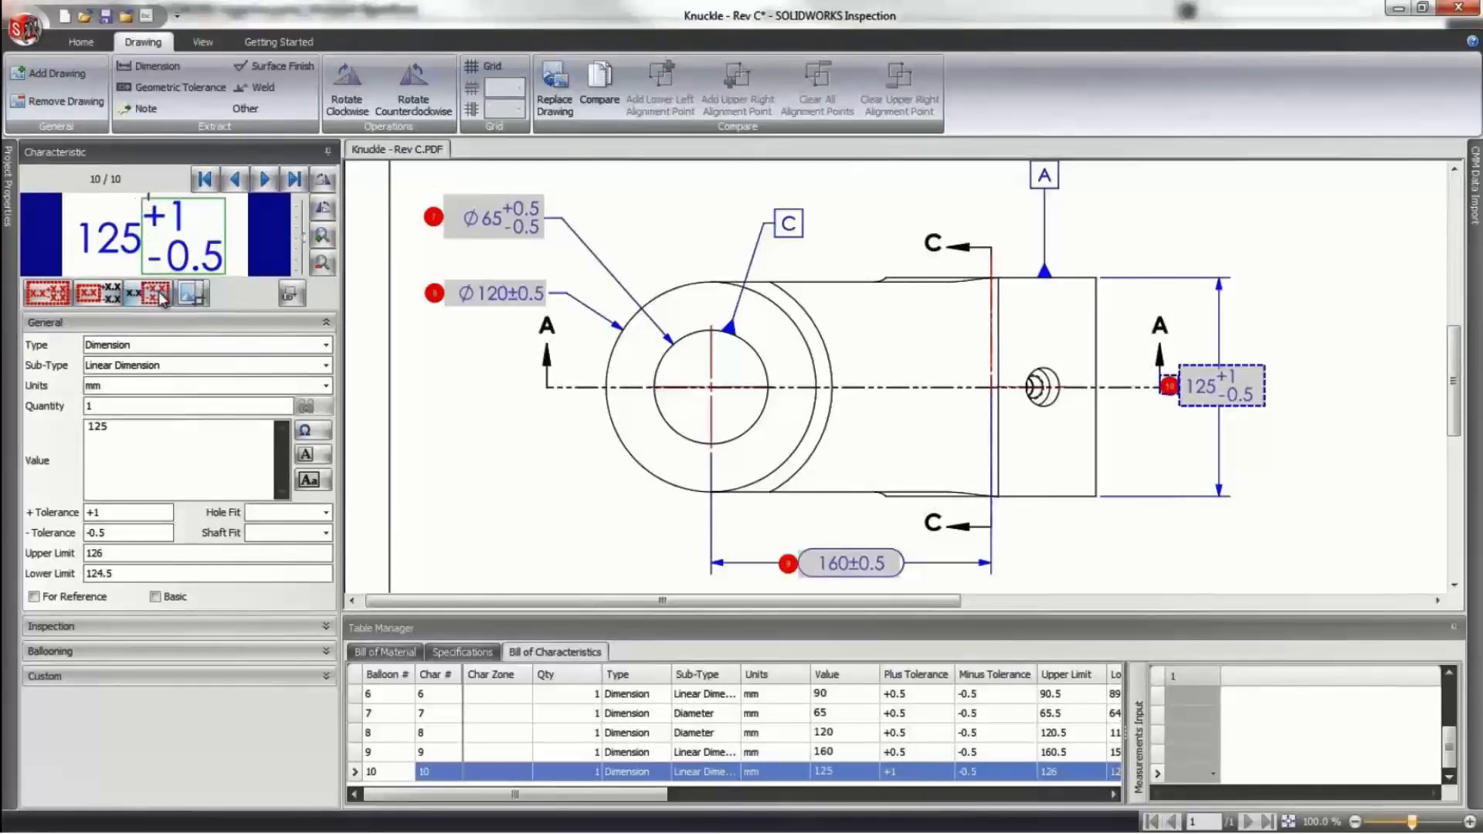
Extract the parallelism frame of the forked view as a geometric tolerance, with symbol Parallelism, tolerance 0.5 and datum B.
drag(1449, 340, 1429, 232)
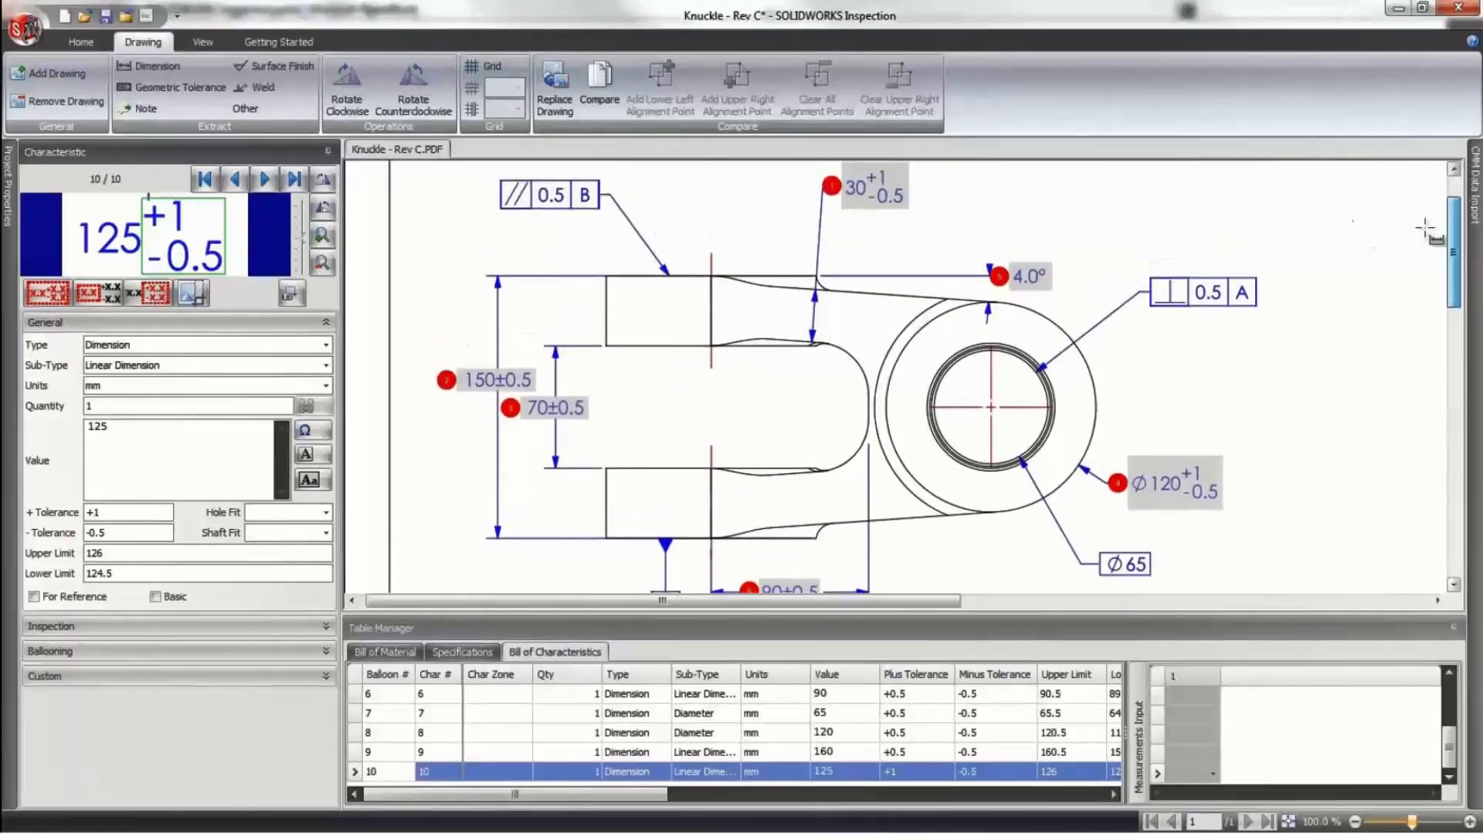
click(171, 87)
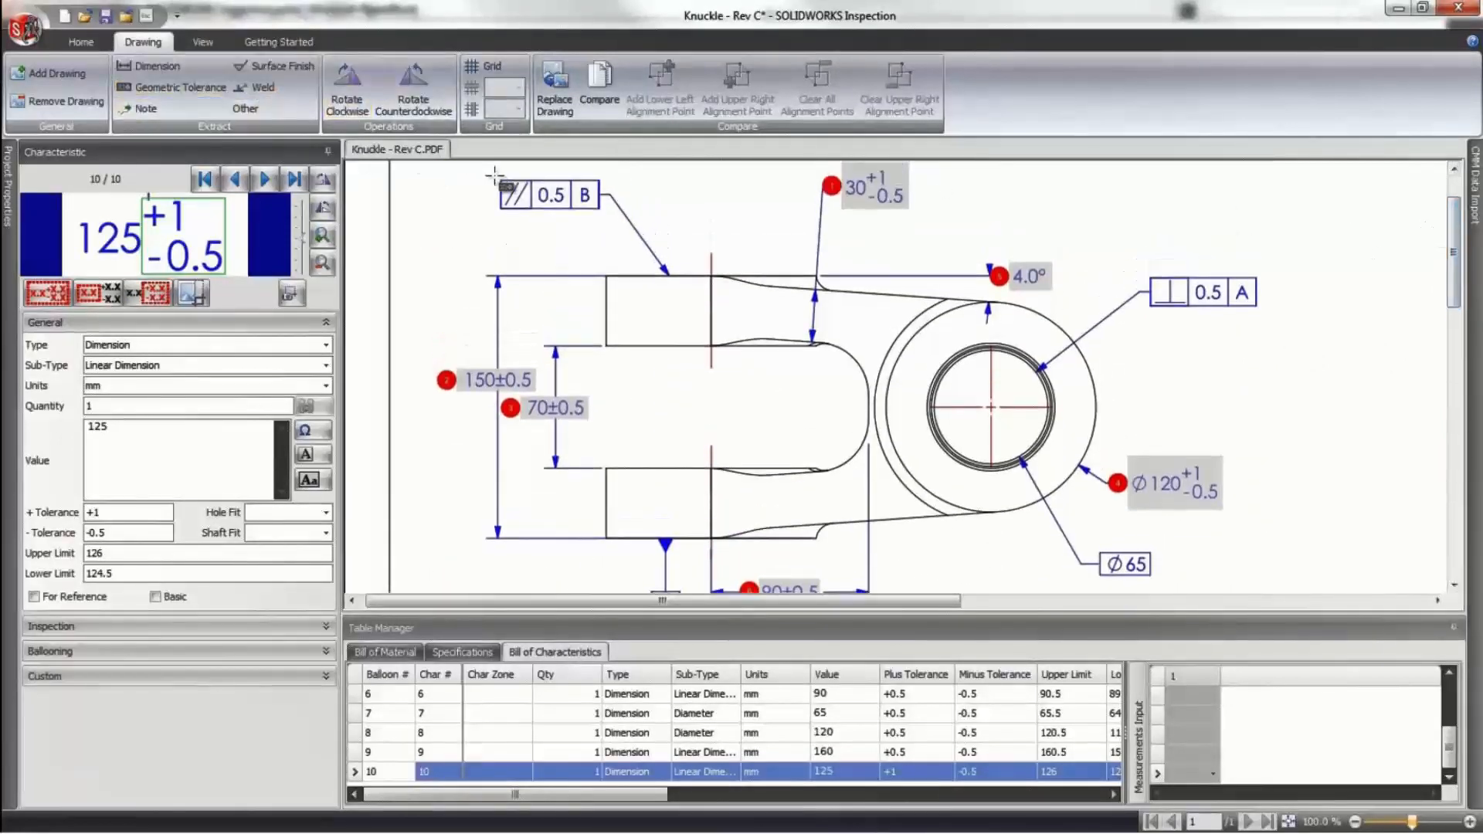
drag(495, 177, 605, 215)
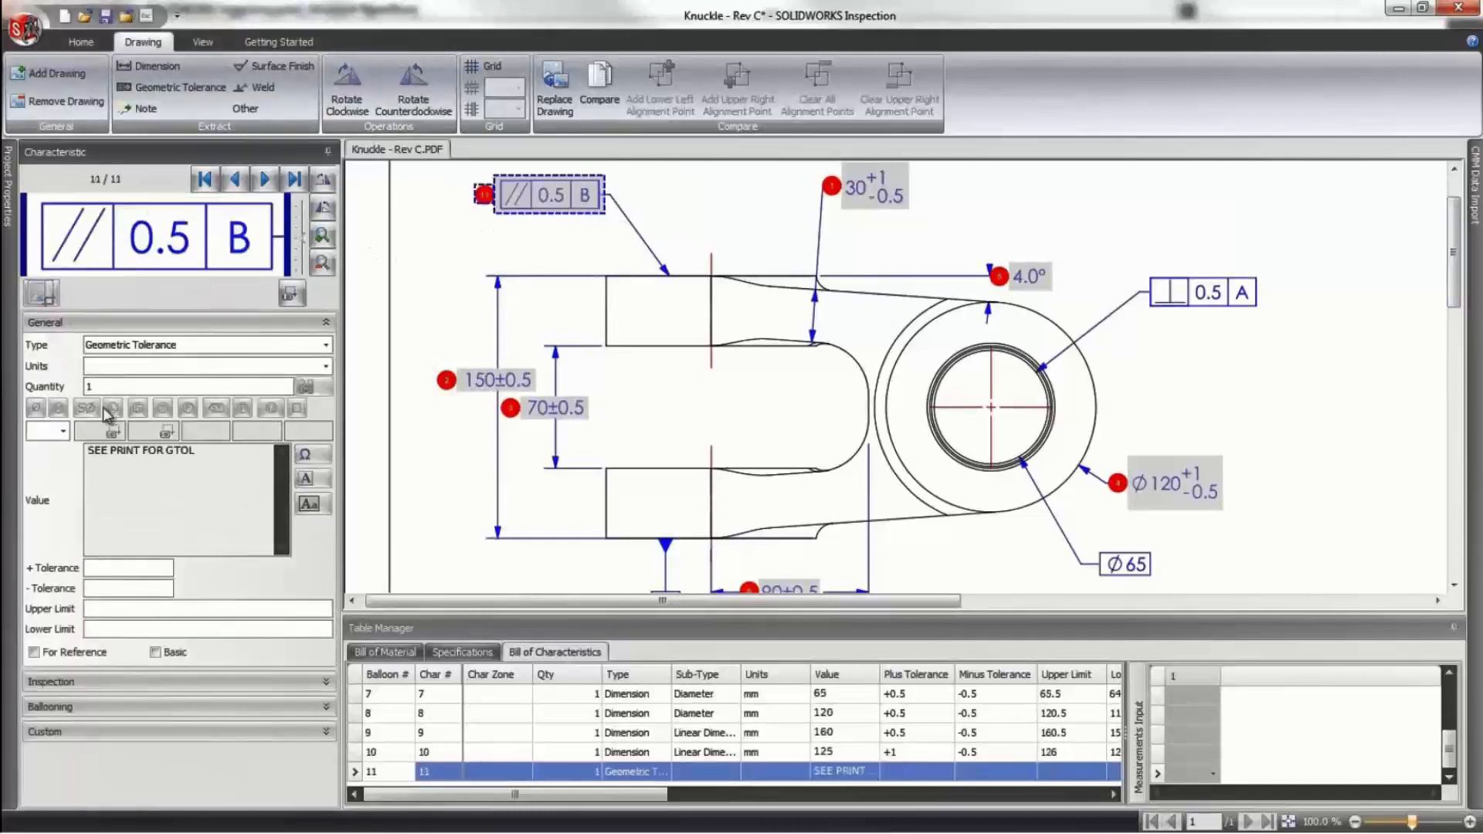
click(63, 431)
scroll(116, 495, down, 2)
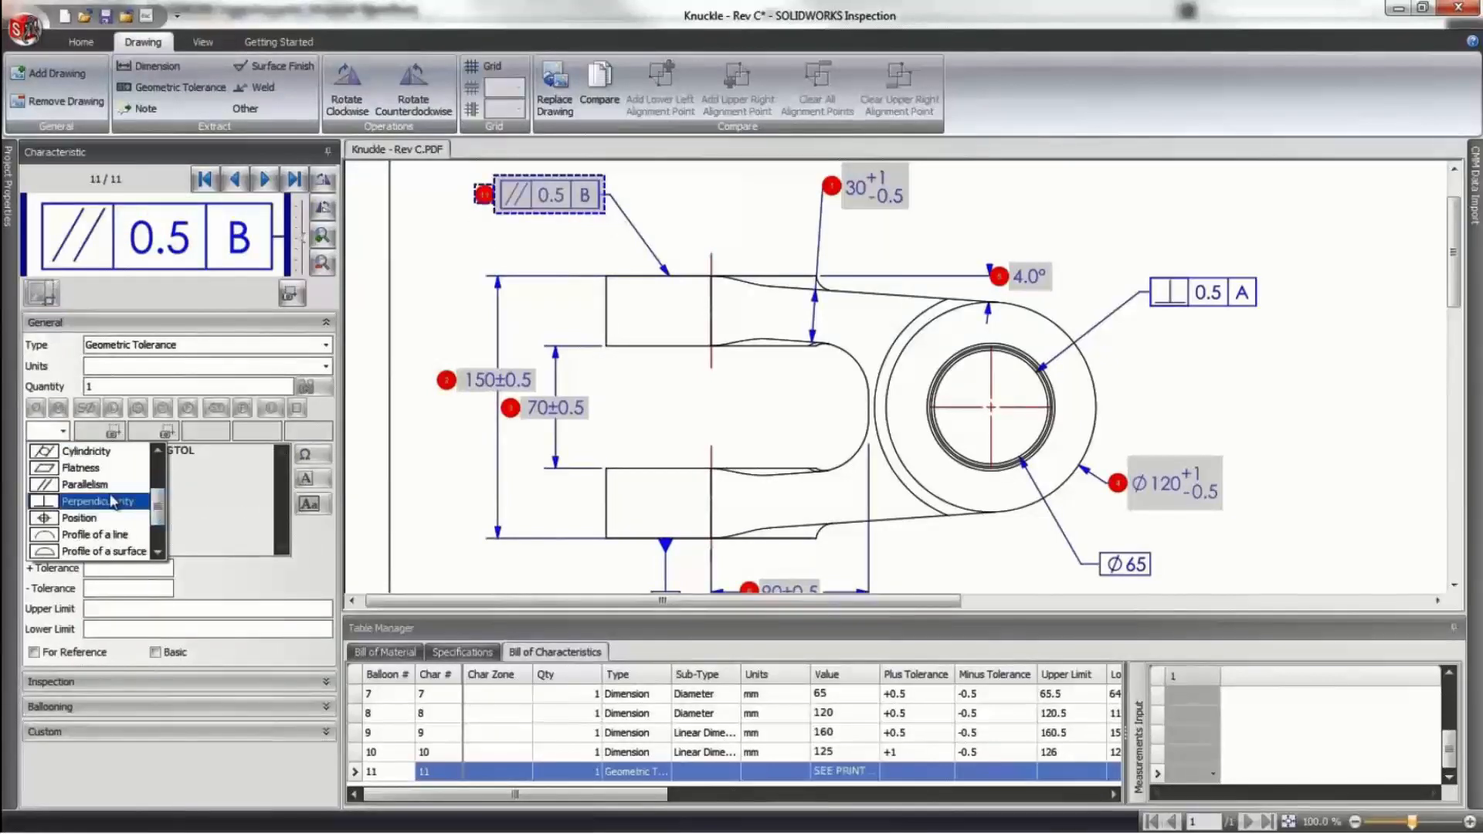
click(85, 485)
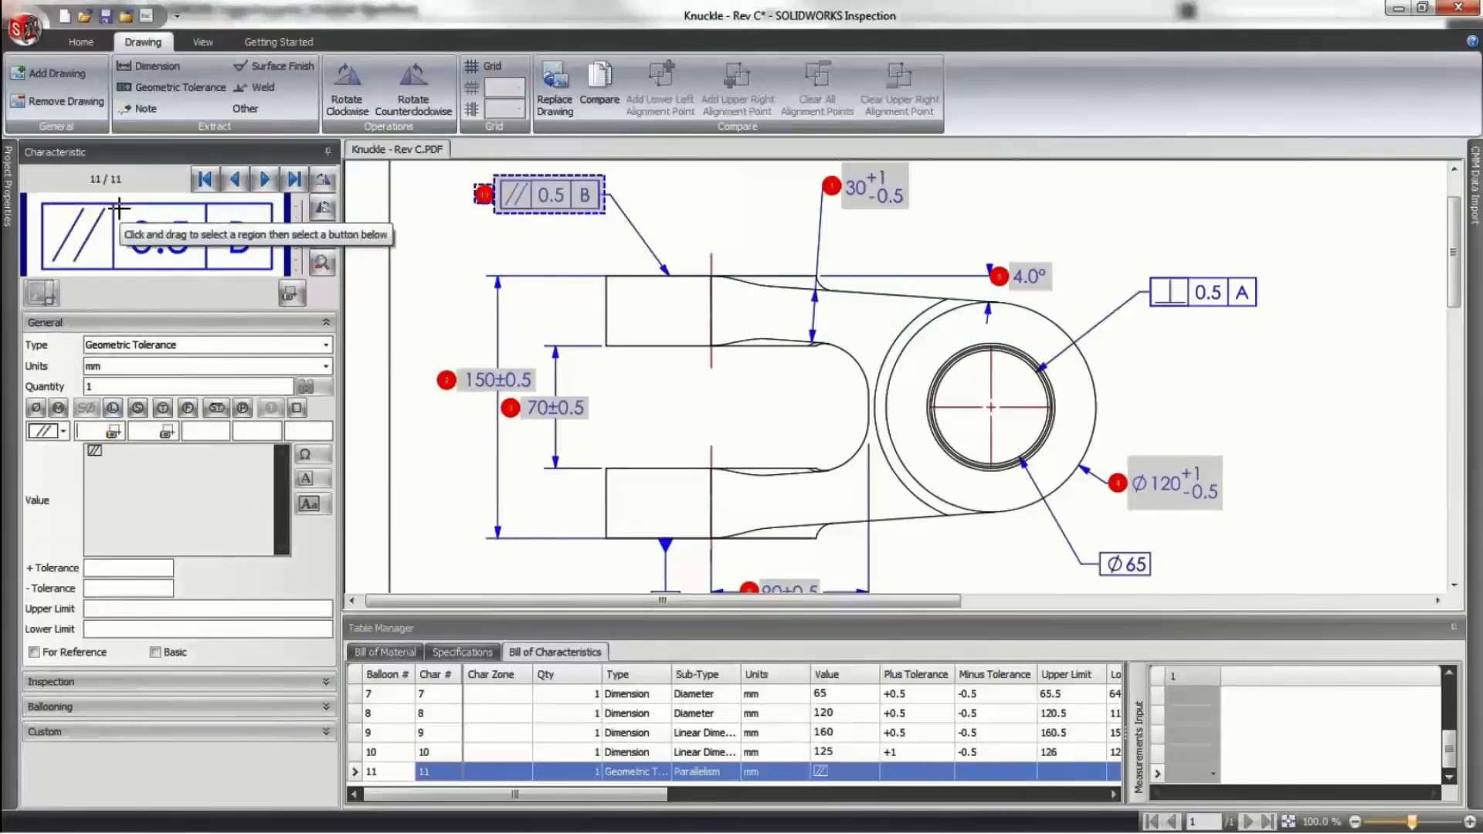
drag(120, 207, 199, 263)
click(205, 432)
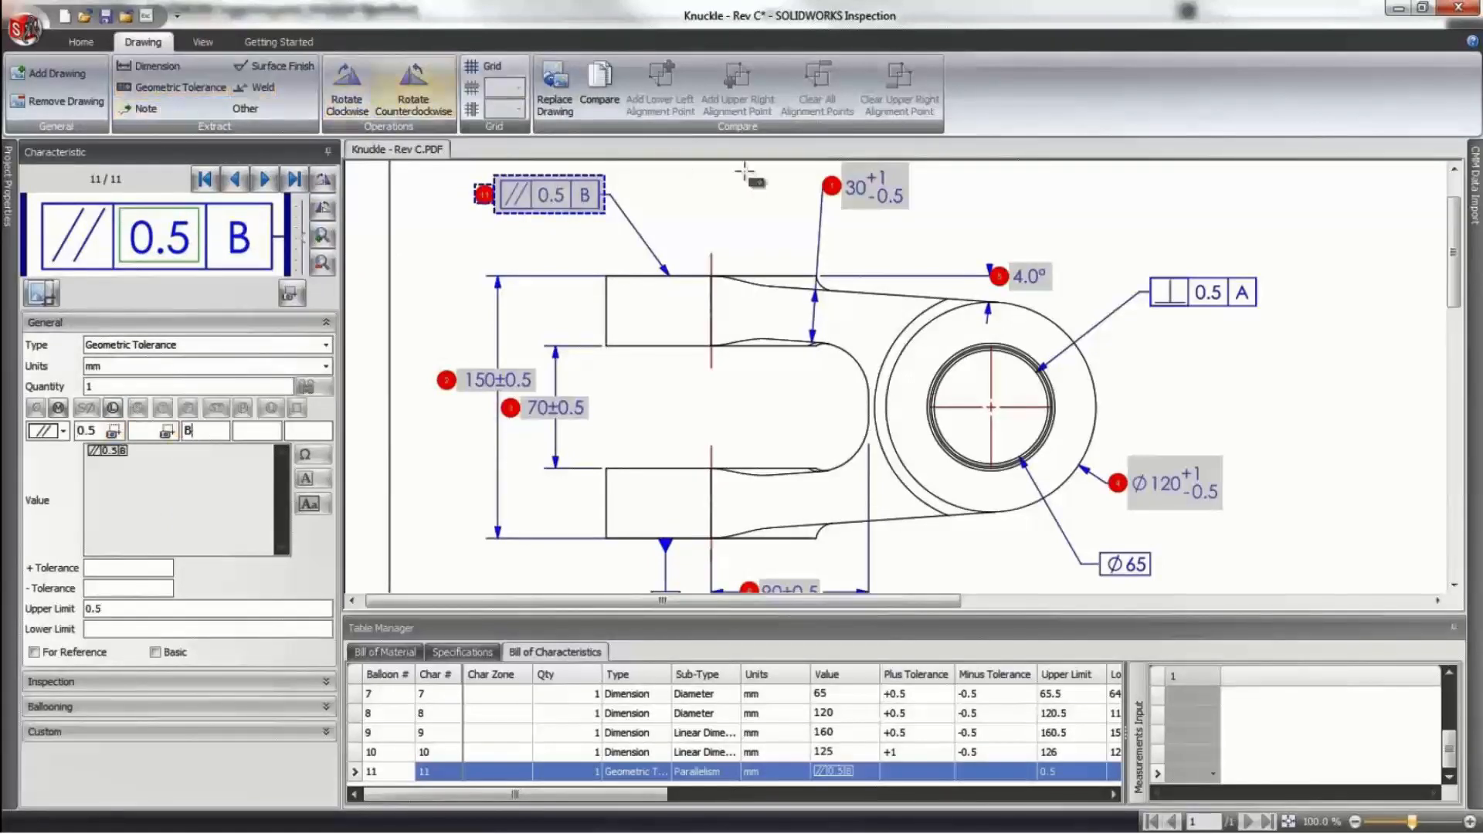
Extract the perpendicularity frame of the forked view as a geometric tolerance, with symbol Perpendicularity, tolerance 0.5 and datum A.
drag(1149, 274, 1260, 313)
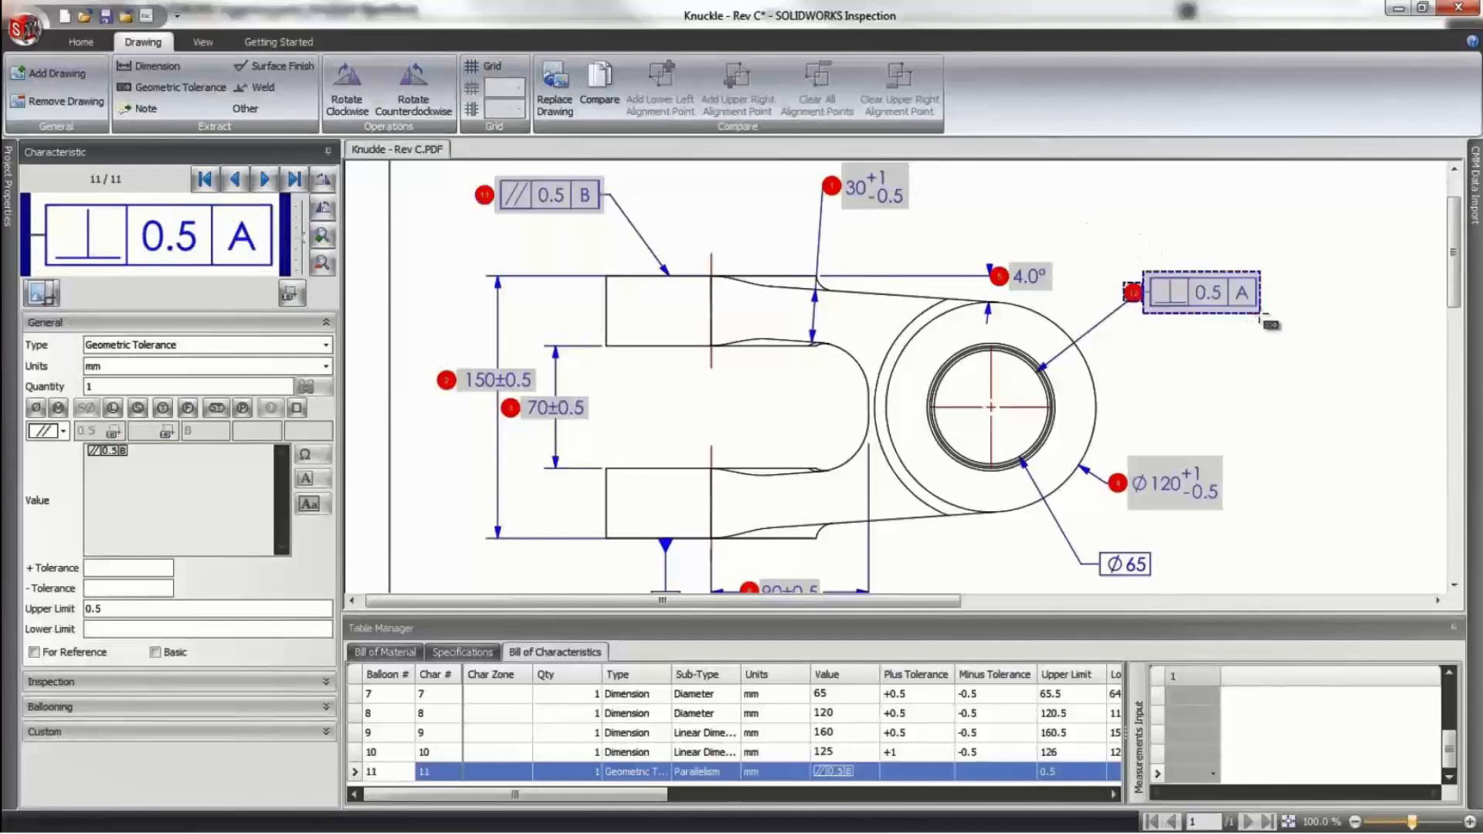
click(61, 431)
scroll(158, 502, down, 3)
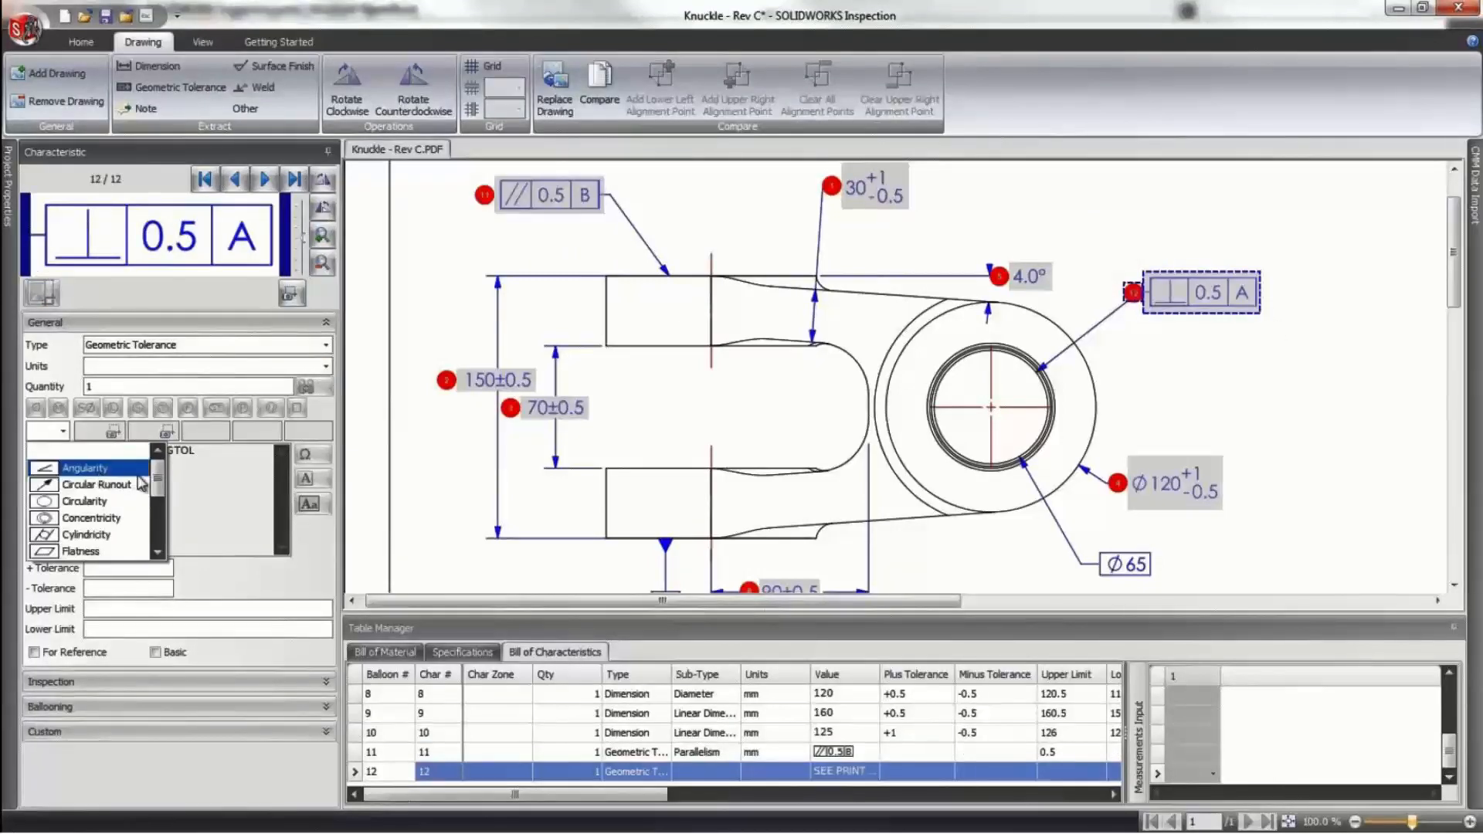
click(110, 502)
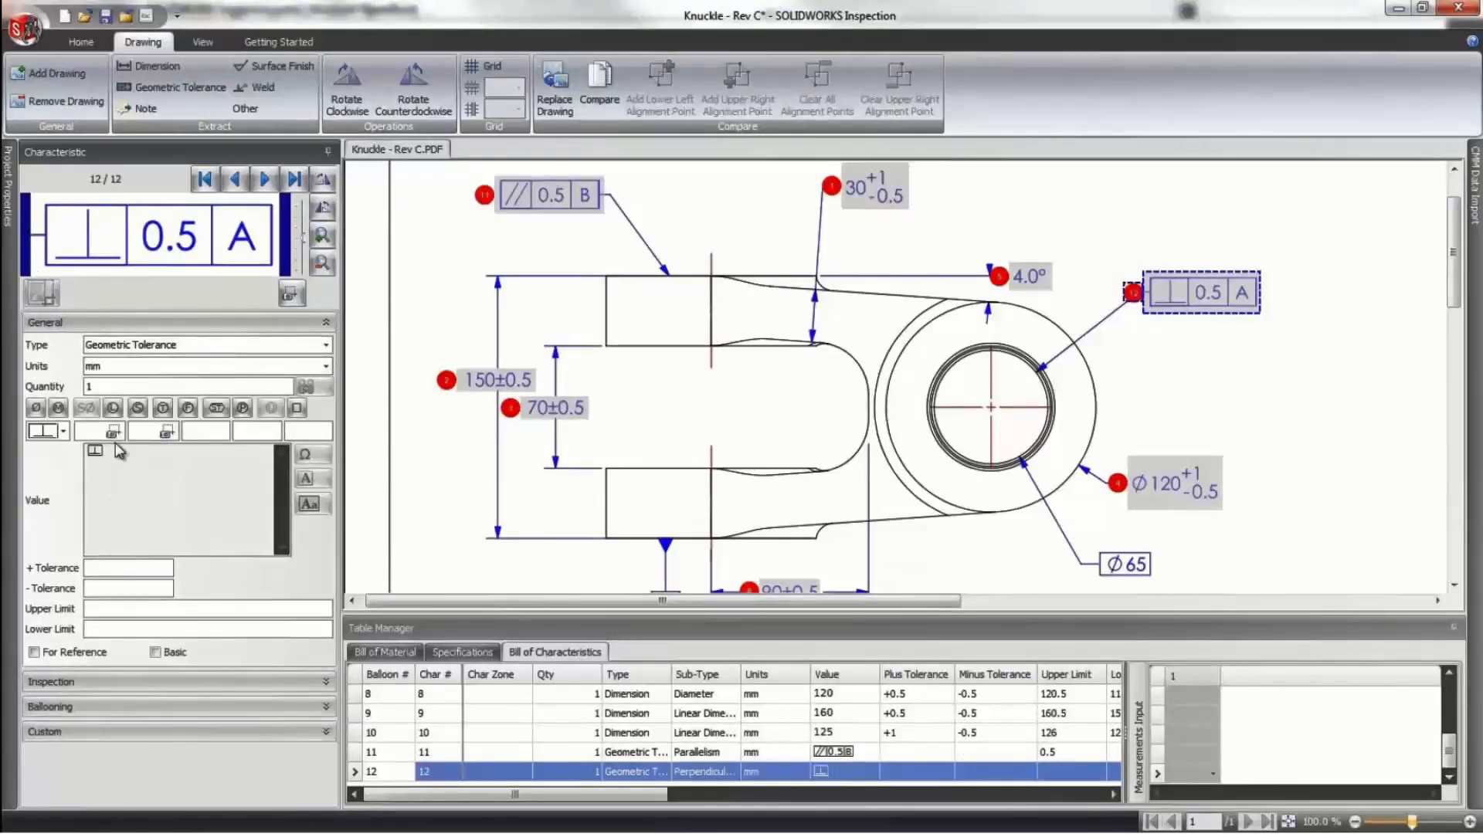
click(199, 433)
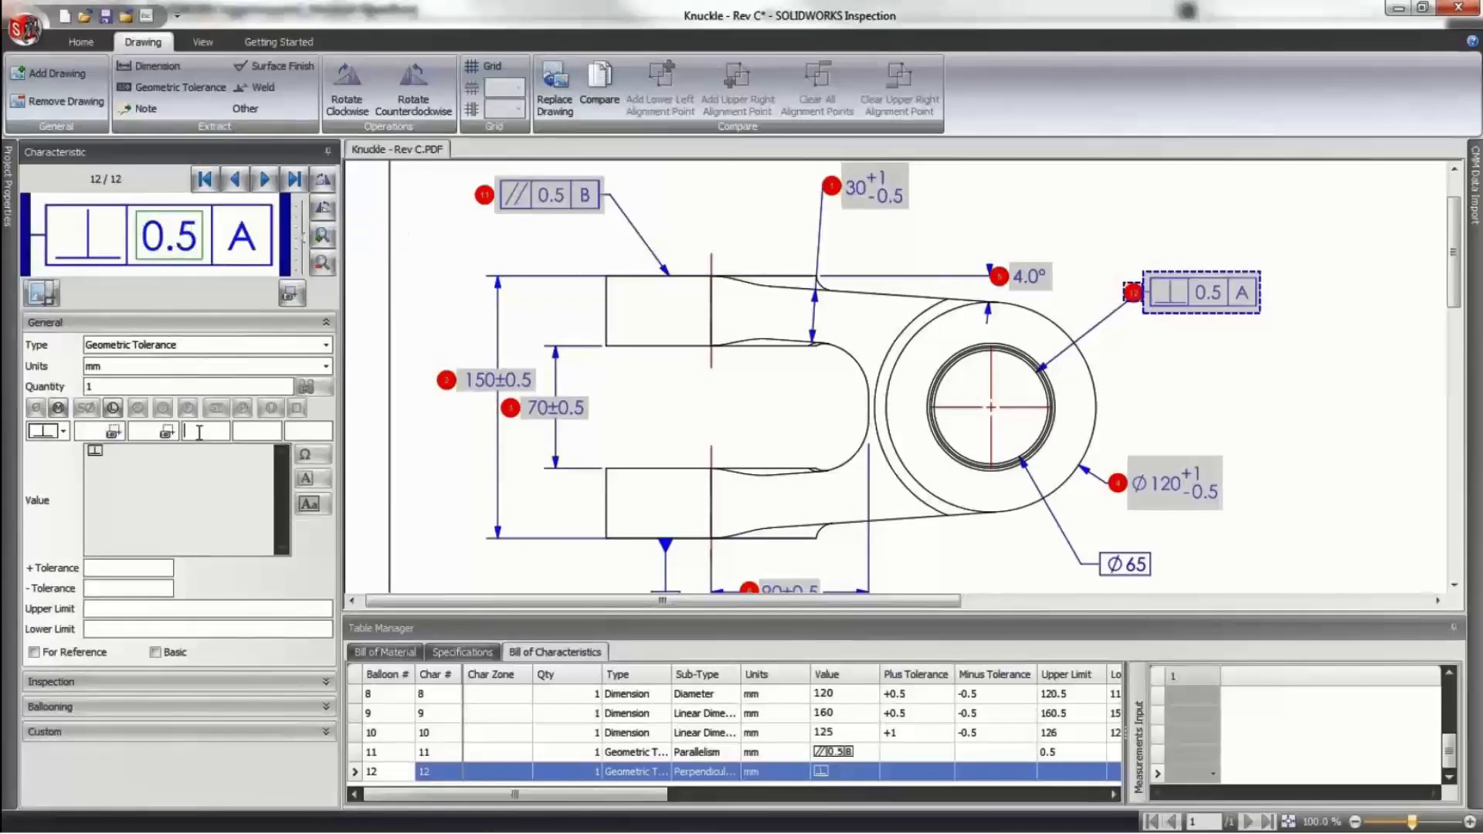
text(0.5)
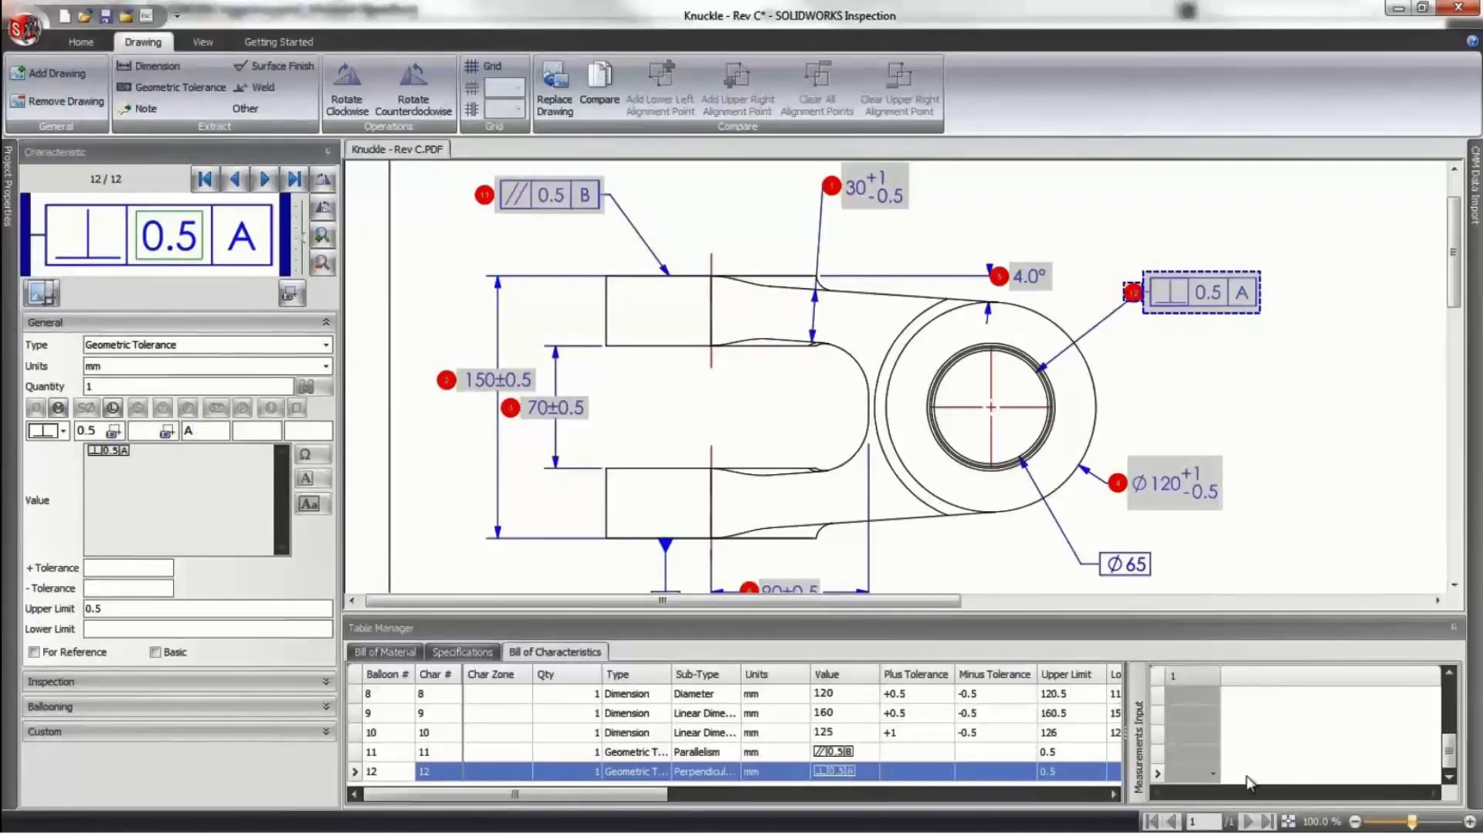
Extract the 60.0°±1.0° angle of Section A-A and the Ø22 dimension of Detail B as characteristics.
click(1289, 822)
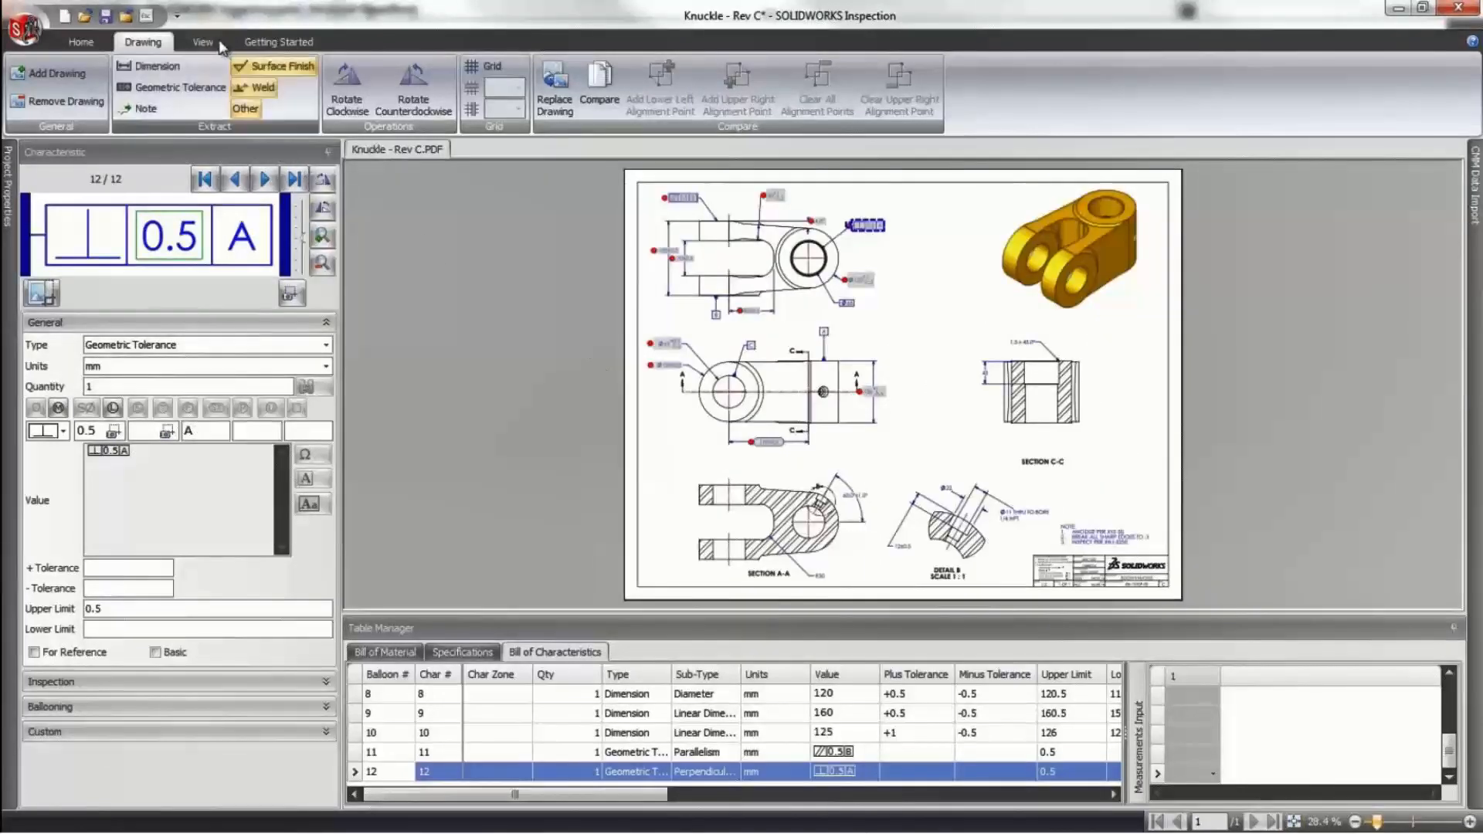
click(215, 43)
click(539, 86)
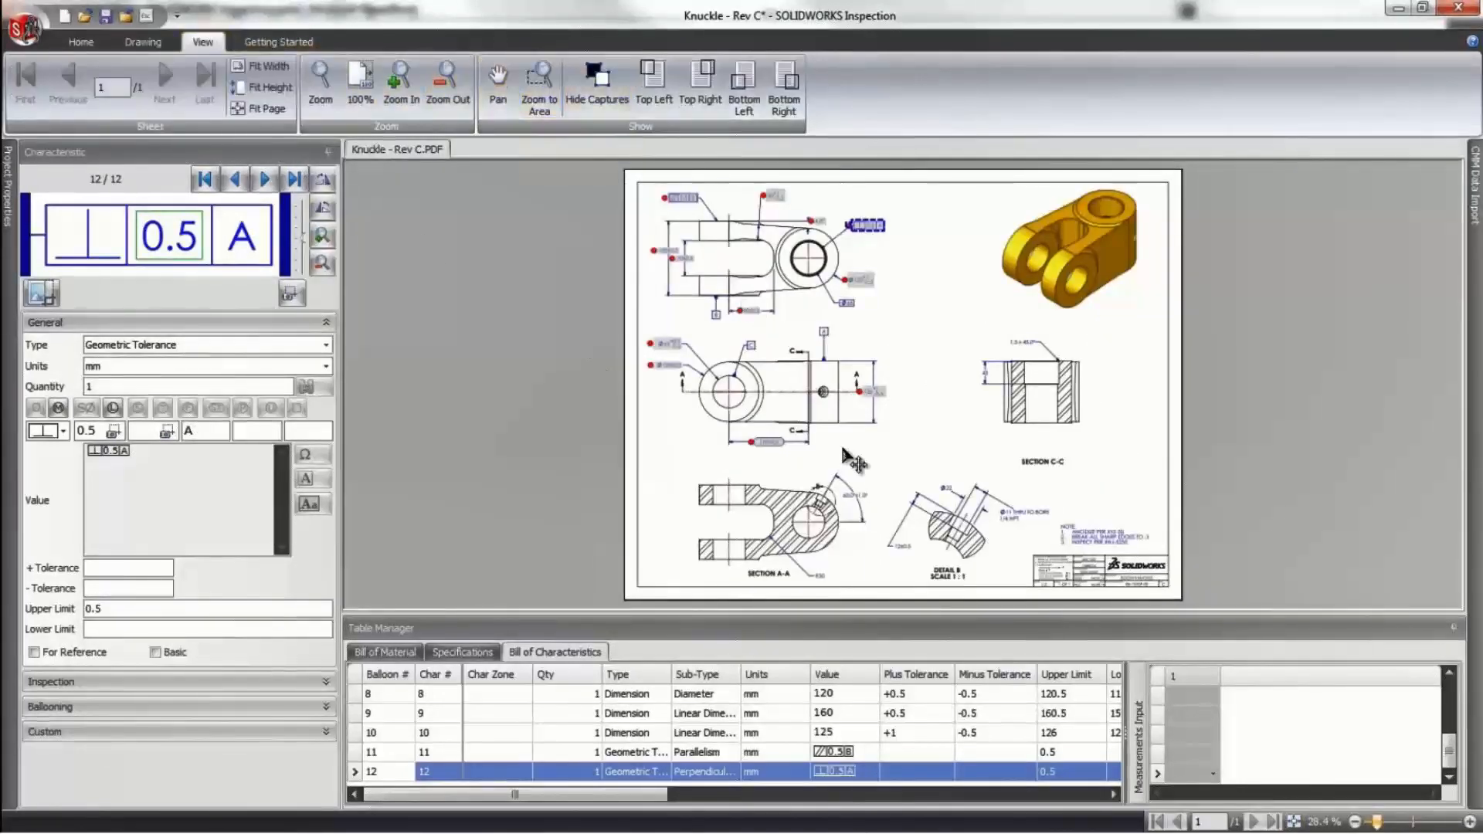
drag(828, 456, 997, 578)
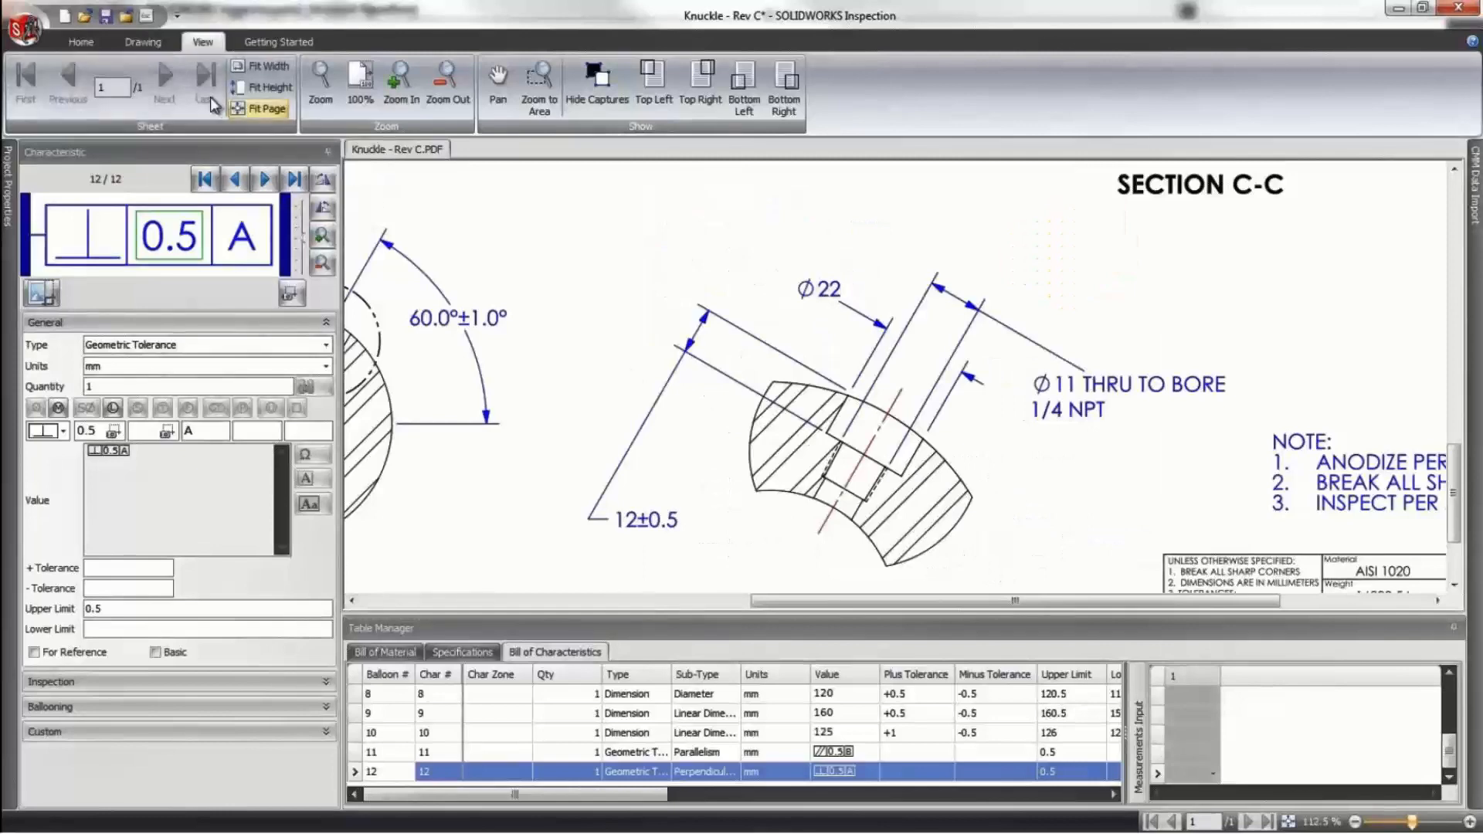
click(146, 43)
click(153, 67)
drag(398, 305, 511, 330)
drag(779, 279, 871, 322)
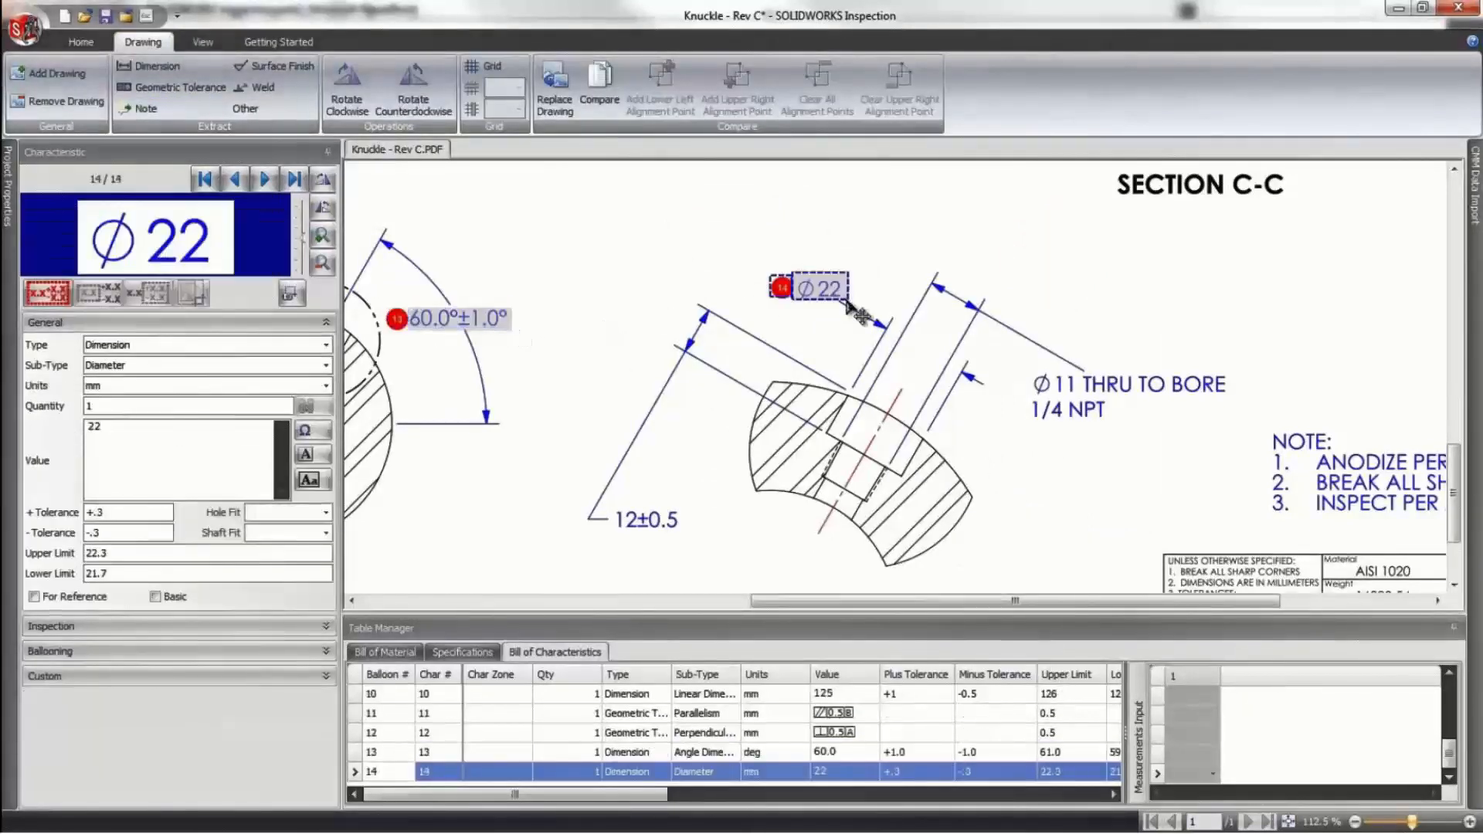
Extract the three drawing notes on anodizing, breaking sharp edges and inspection as separate note characteristics.
drag(996, 604, 1145, 604)
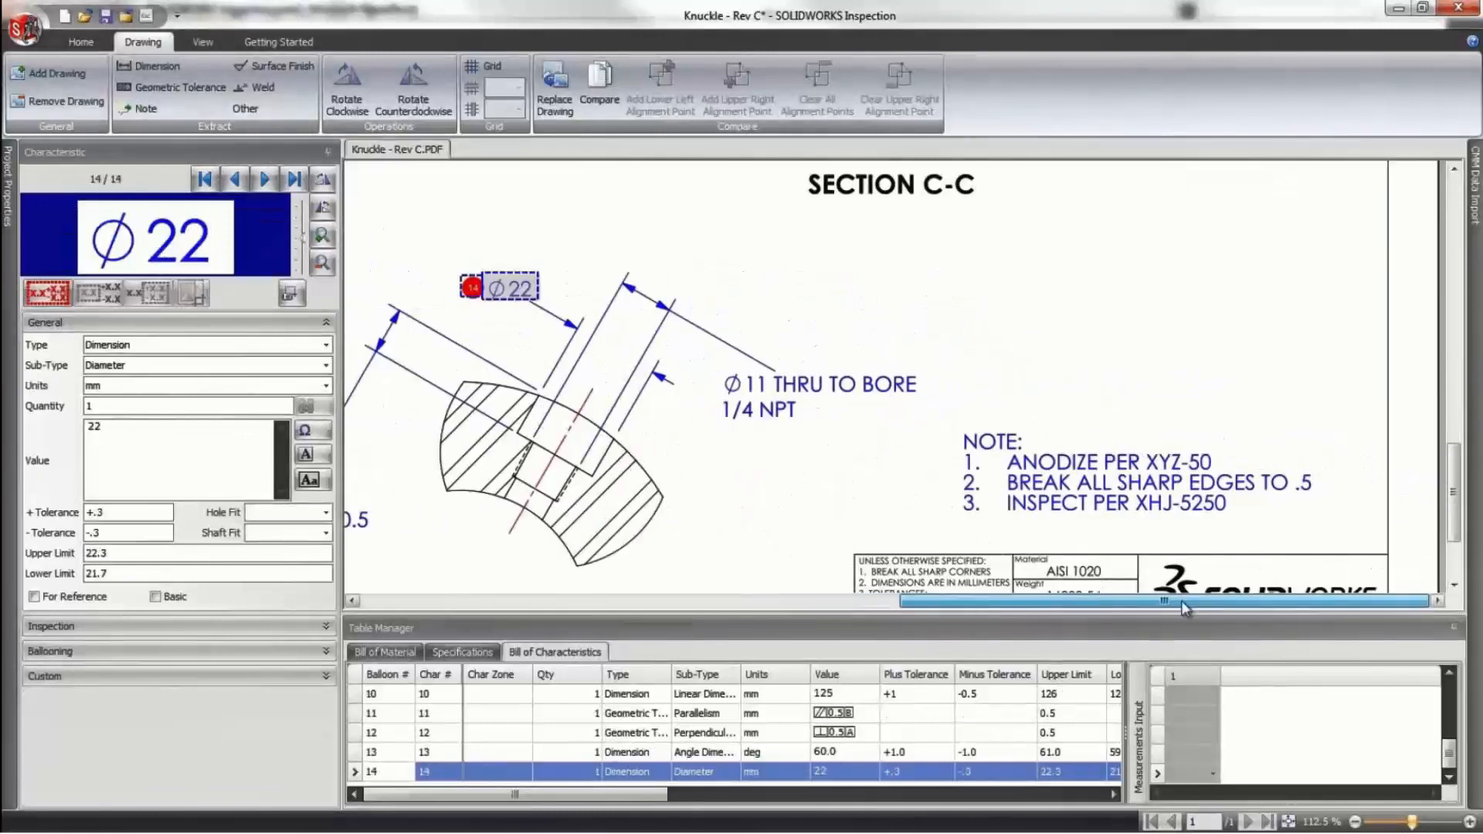
right_click(881, 458)
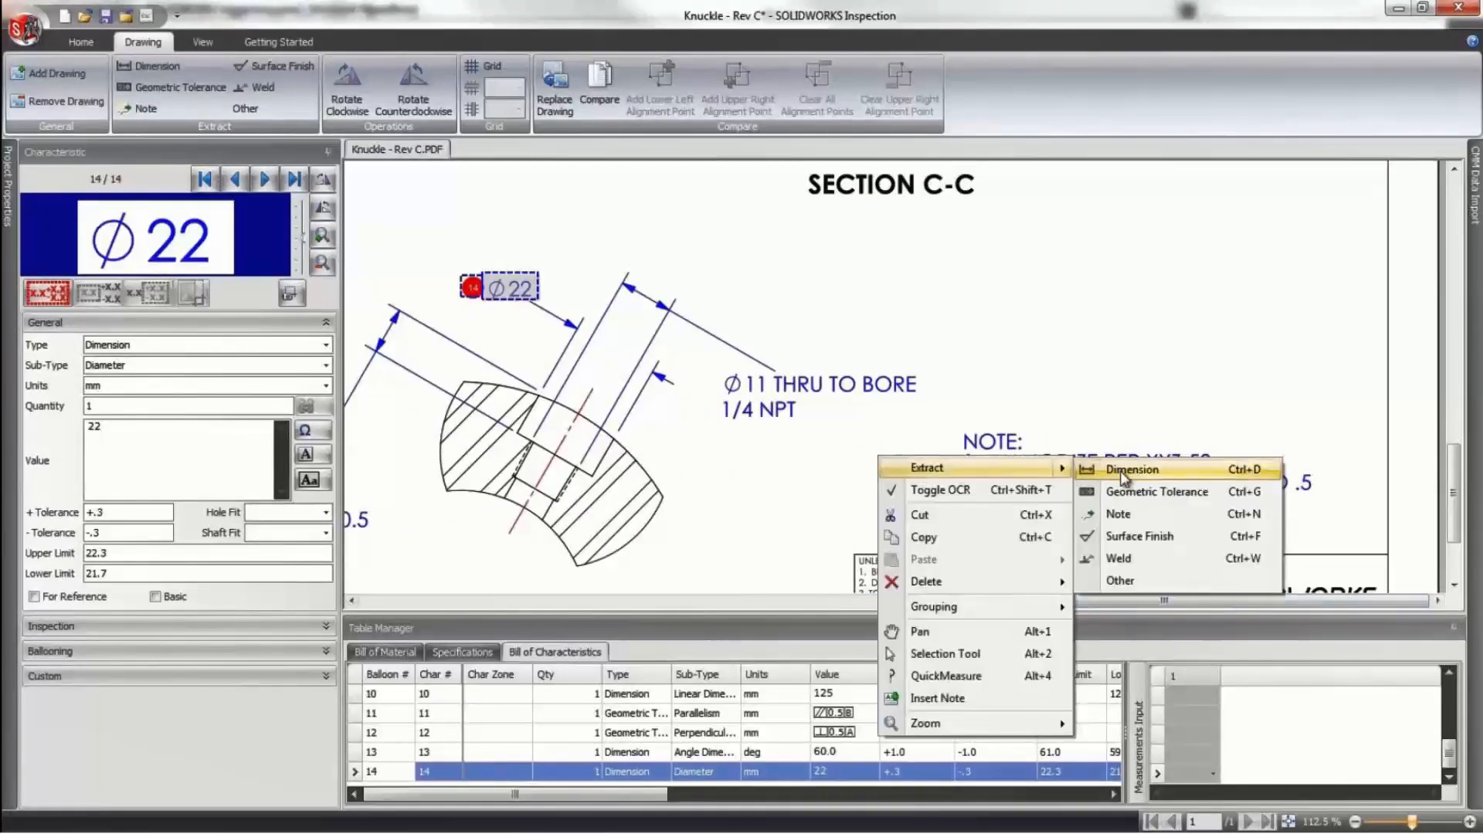
click(1132, 514)
mouse_move(1003, 453)
mouse_down()
mouse_move(1233, 487)
mouse_move(1306, 474)
mouse_move(1004, 475)
mouse_up()
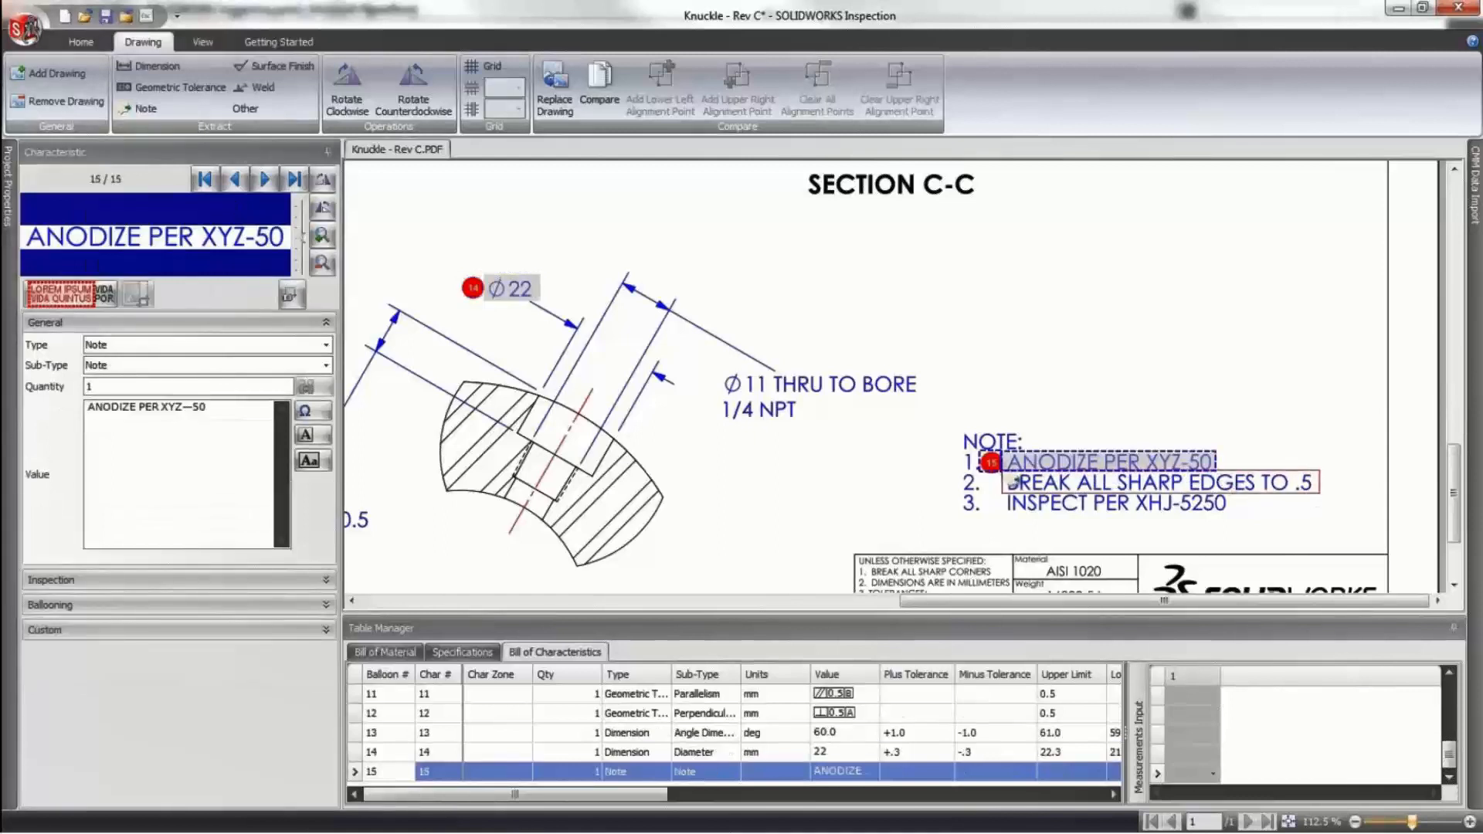
drag(1230, 513, 1008, 498)
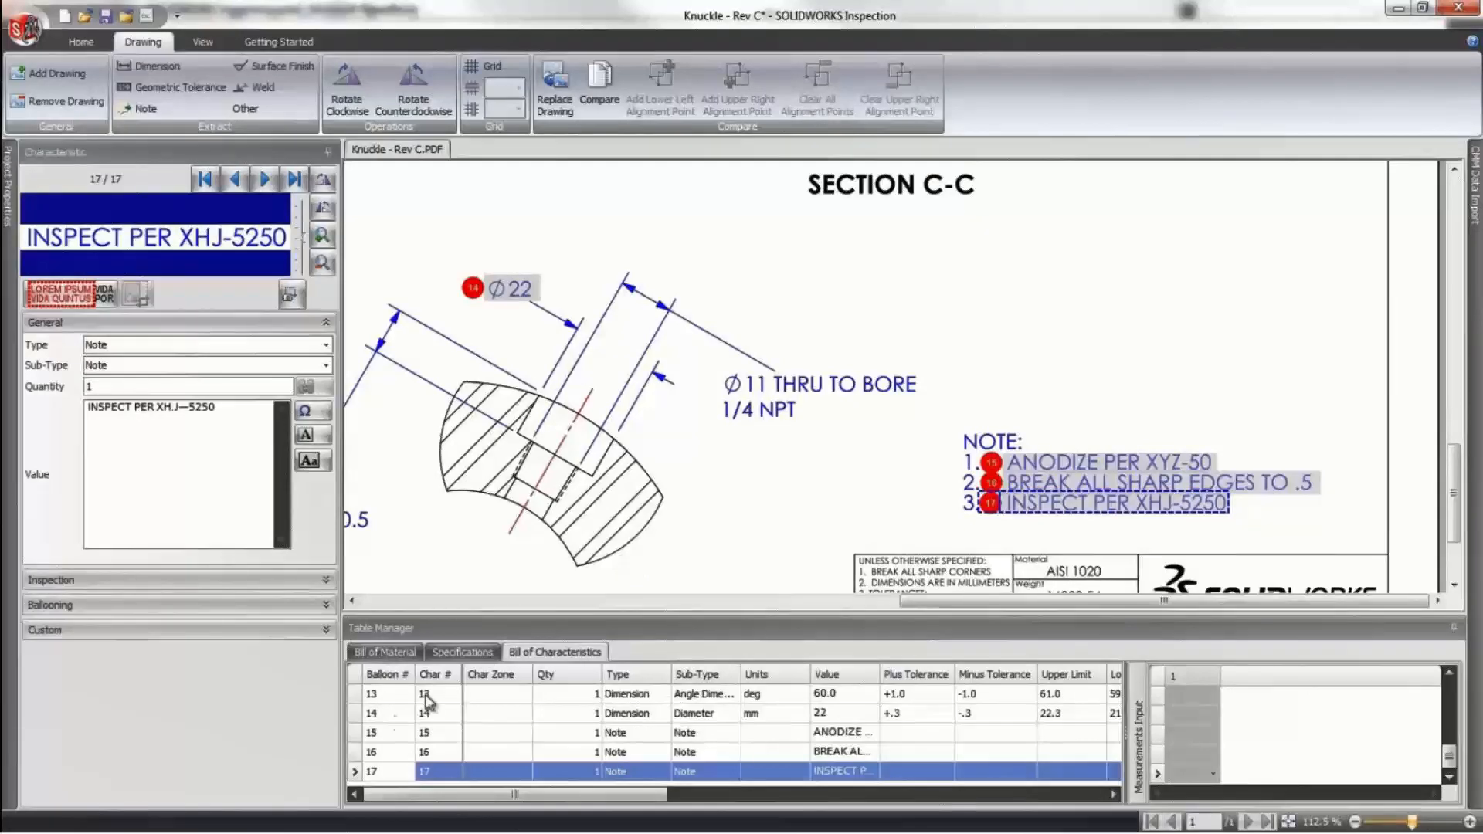
Group the three note characteristics 15 to 17 in the bill of characteristics without a shared balloon.
click(368, 733)
shift+click(354, 769)
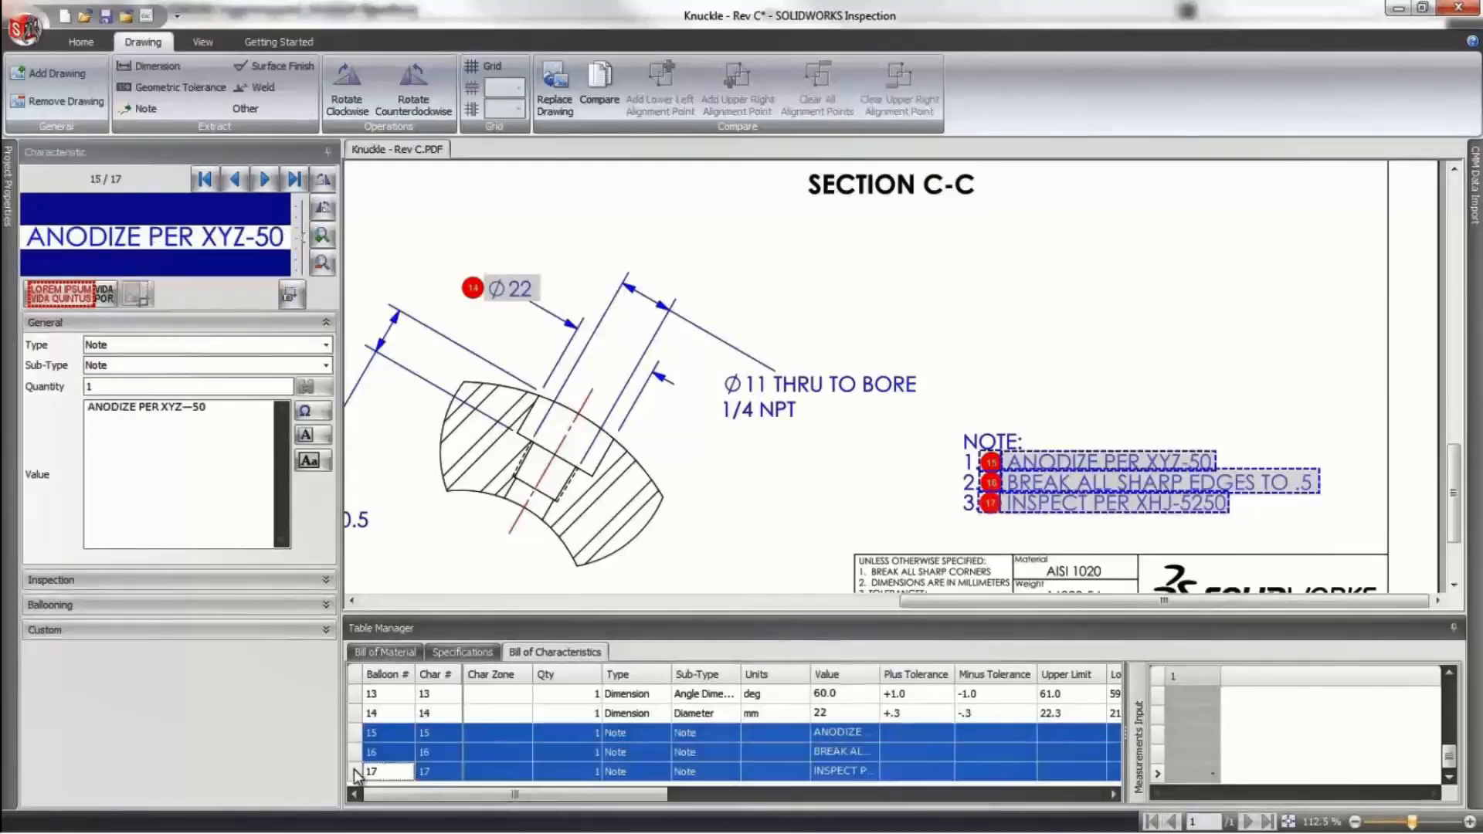
right_click(354, 769)
mouse_move(437, 711)
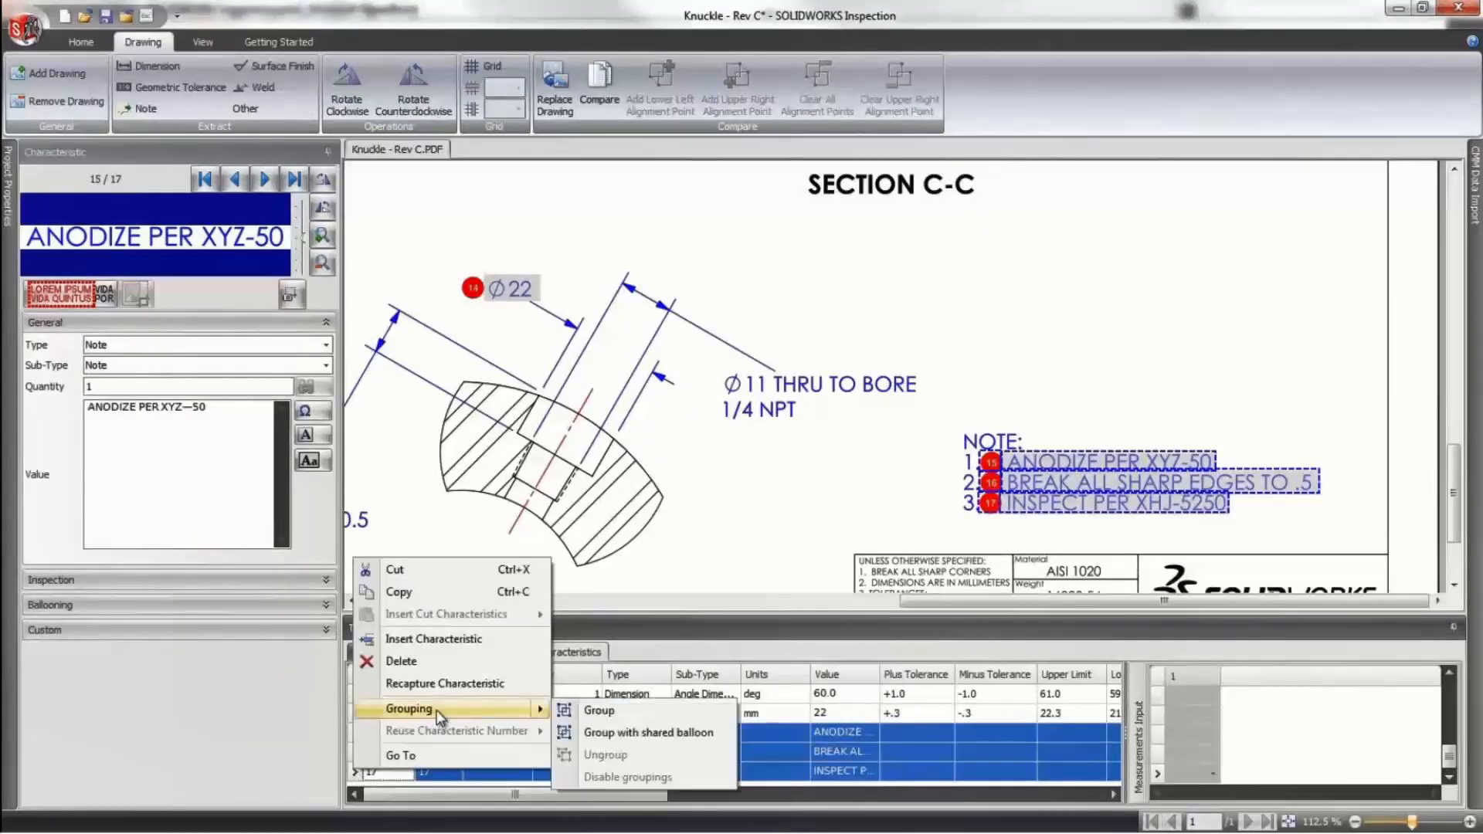
click(604, 713)
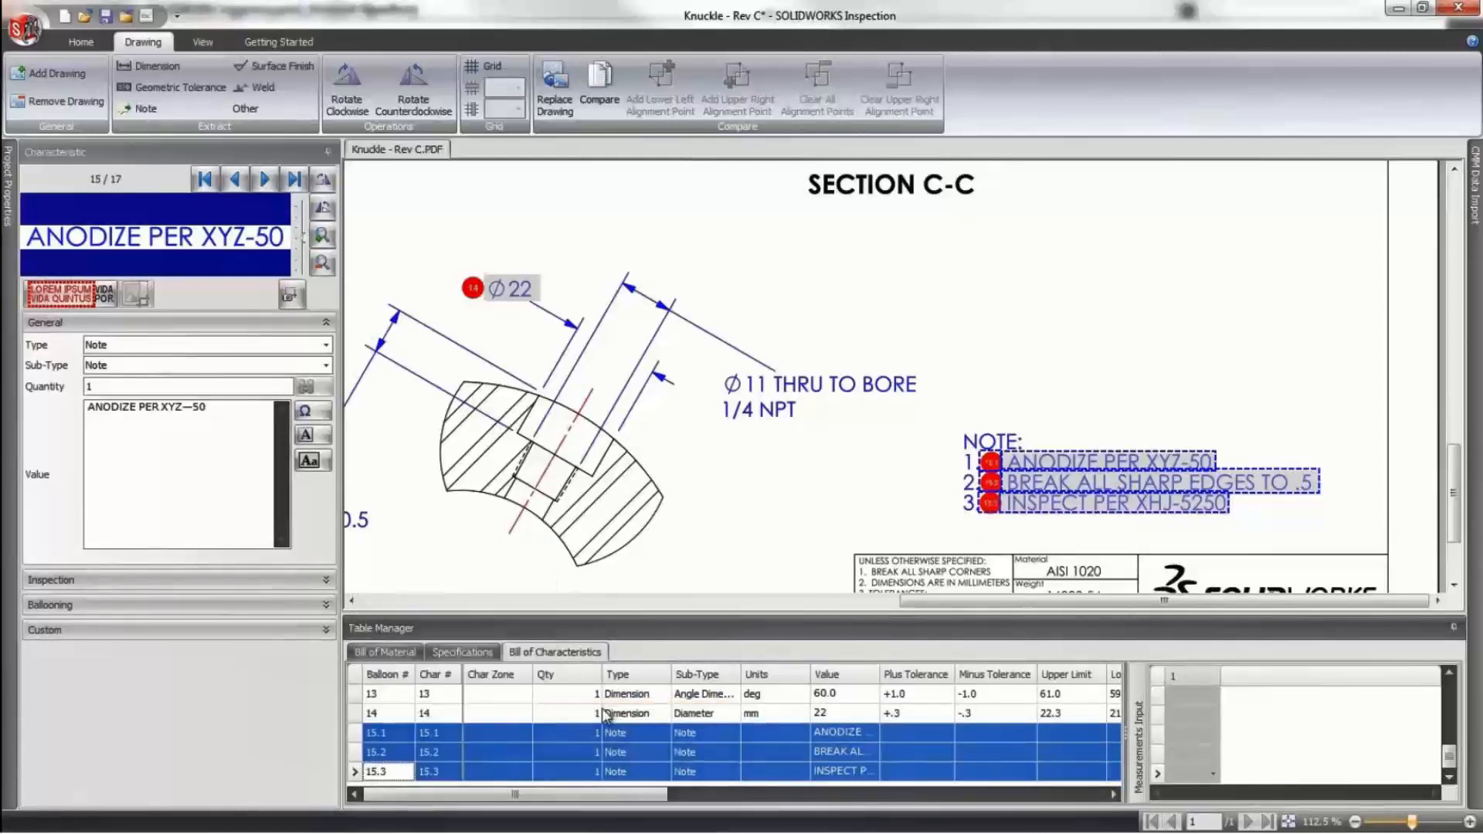
Import Bill_Of_Materials.csv into the project's bill of material.
click(388, 655)
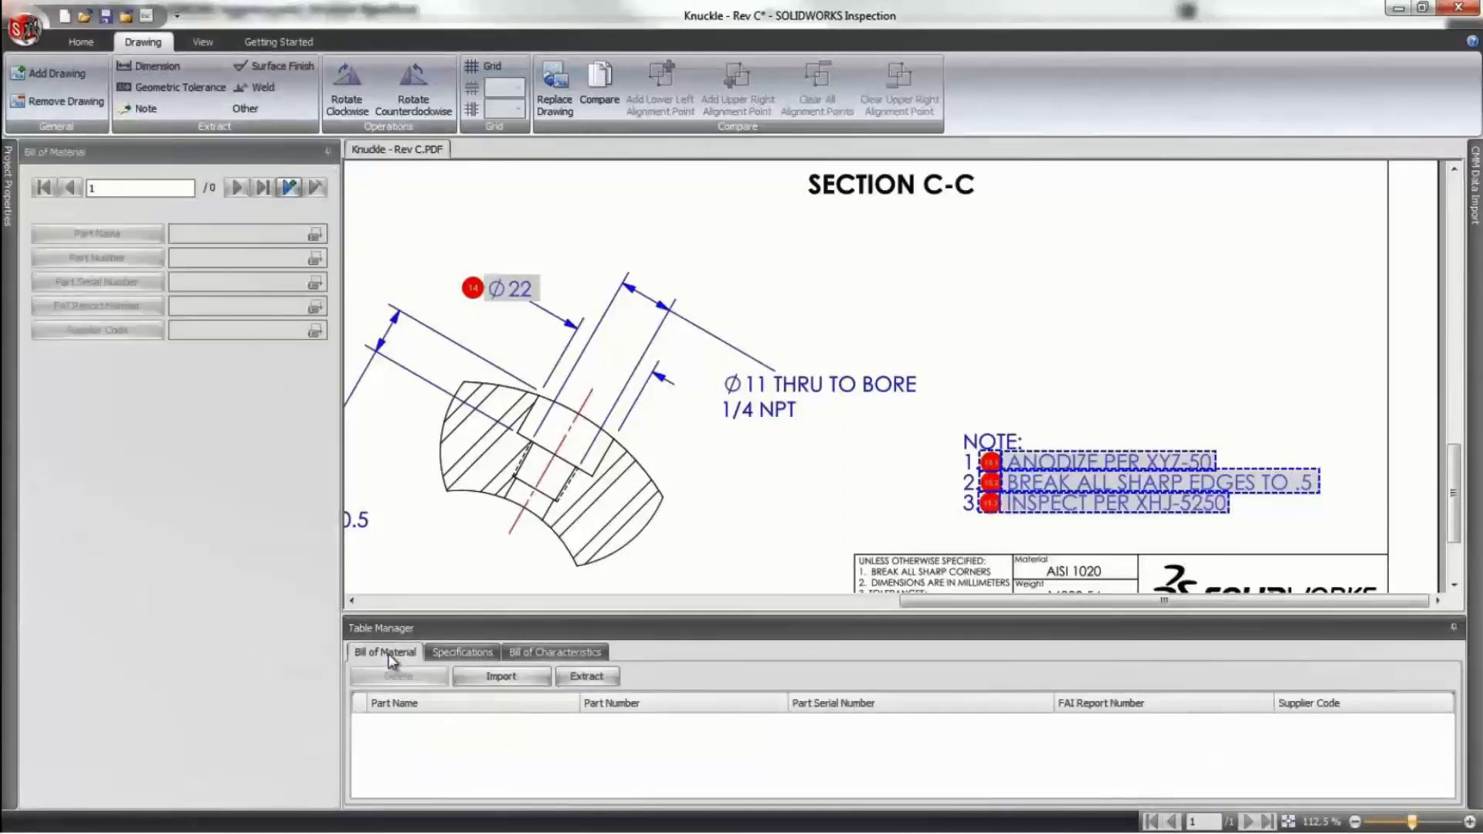
click(512, 677)
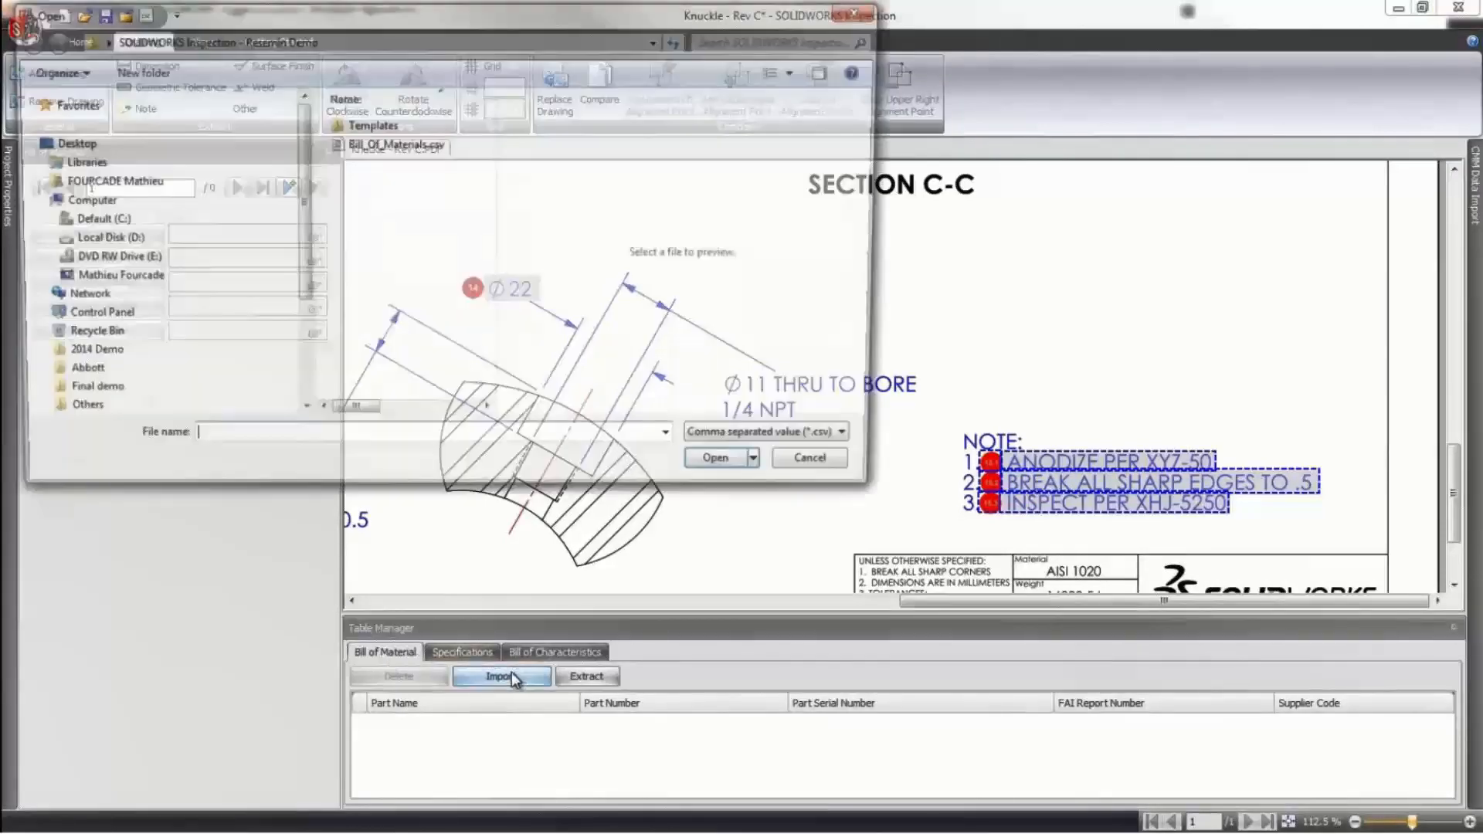
double_click(352, 144)
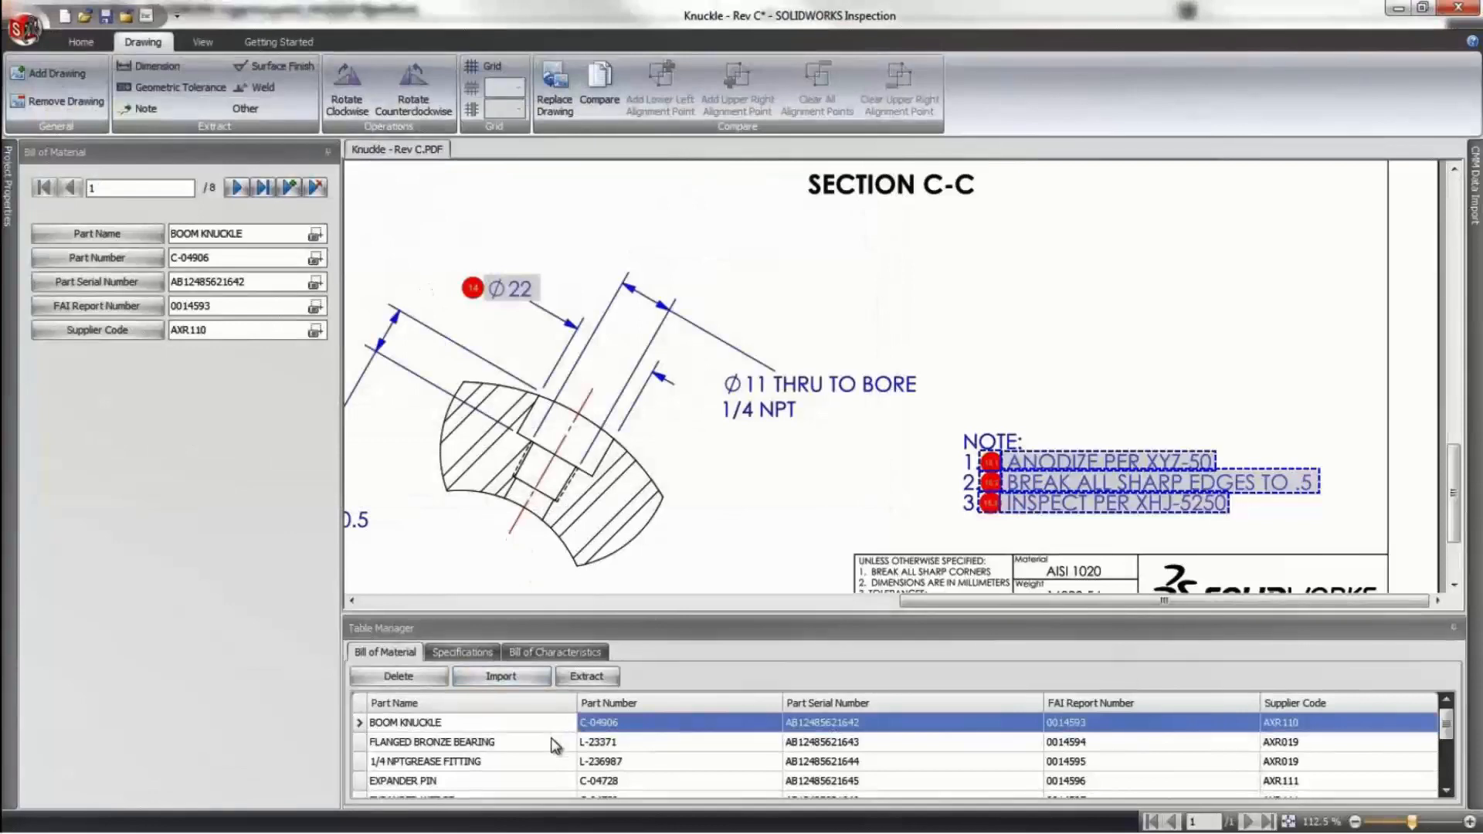
Add the AS9102 - Resemin.xlt template from the Templates folder to the Excel export and export the inspection report with it.
click(98, 45)
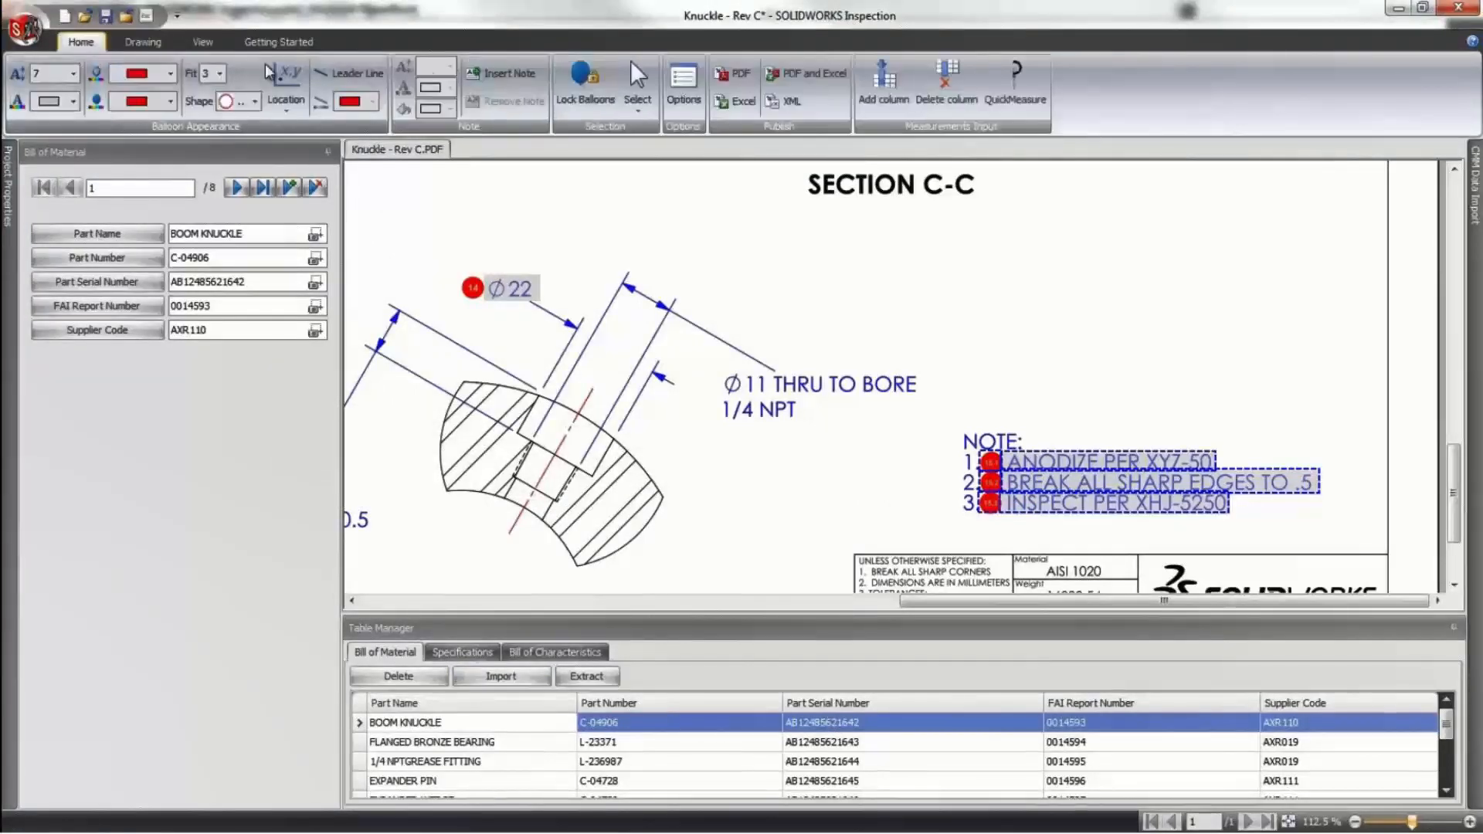
click(743, 104)
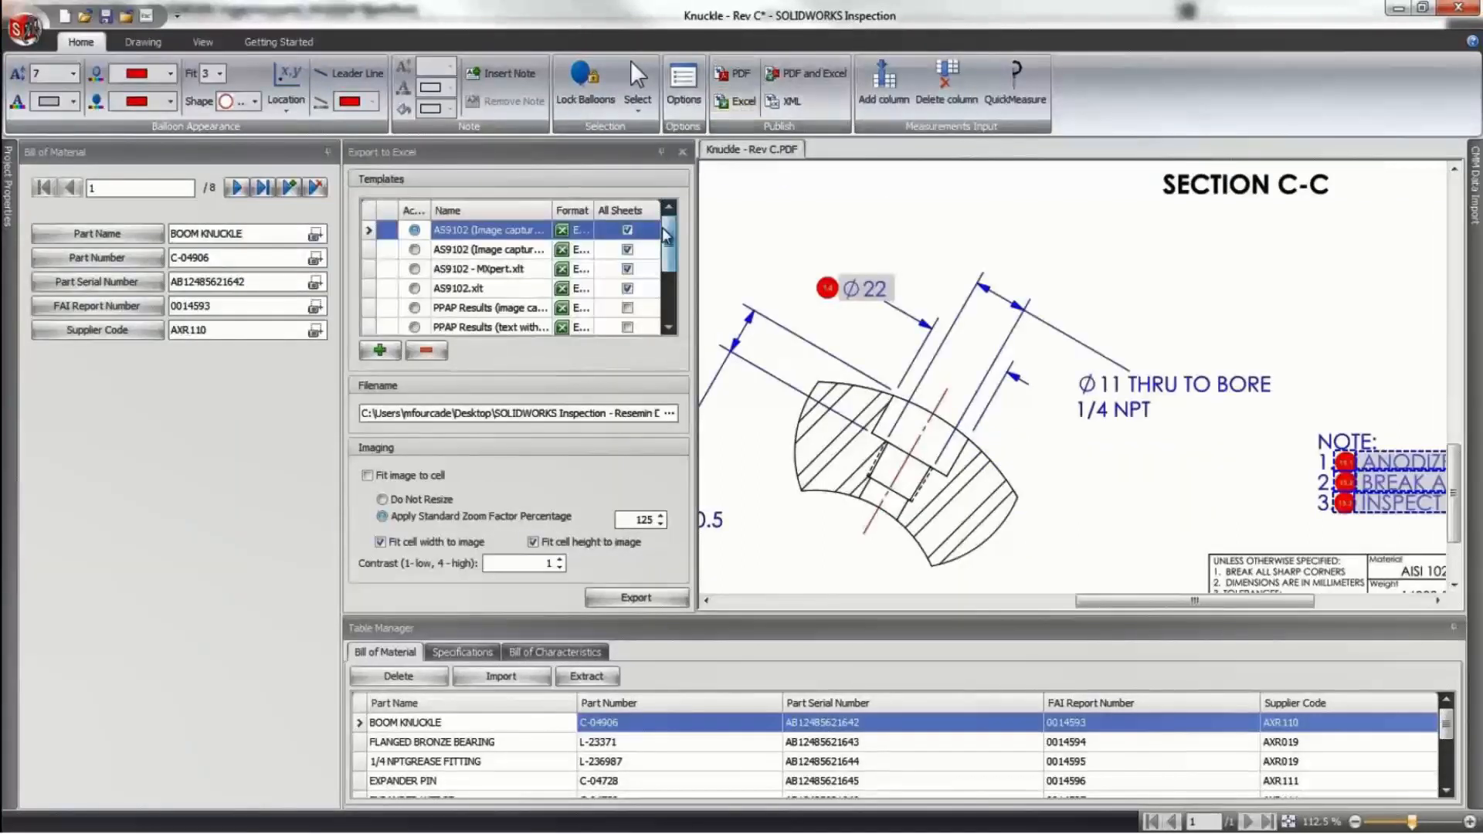
mouse_move(665, 245)
mouse_down()
mouse_move(670, 287)
mouse_move(668, 228)
mouse_up()
click(379, 350)
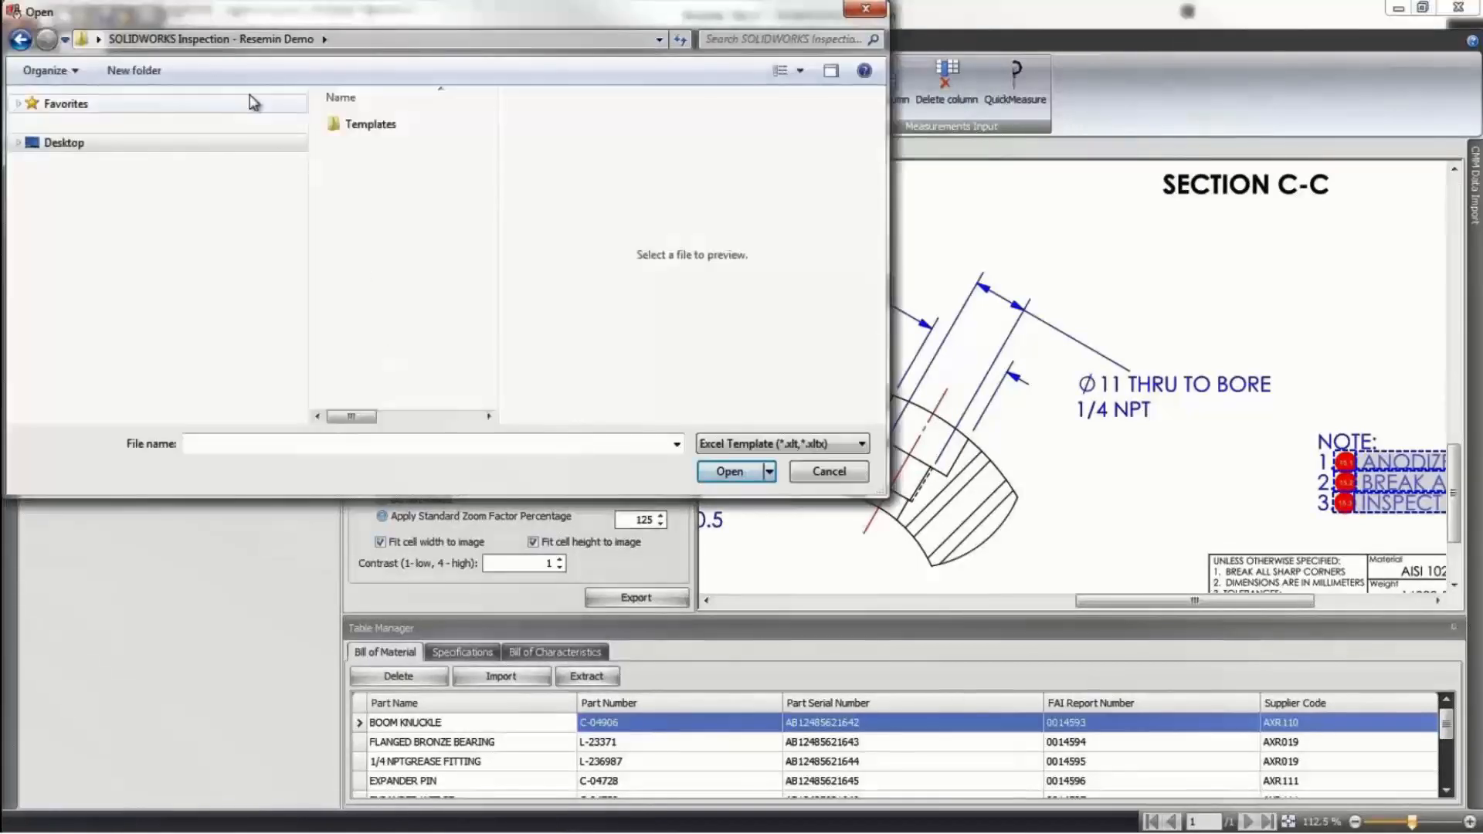
double_click(363, 124)
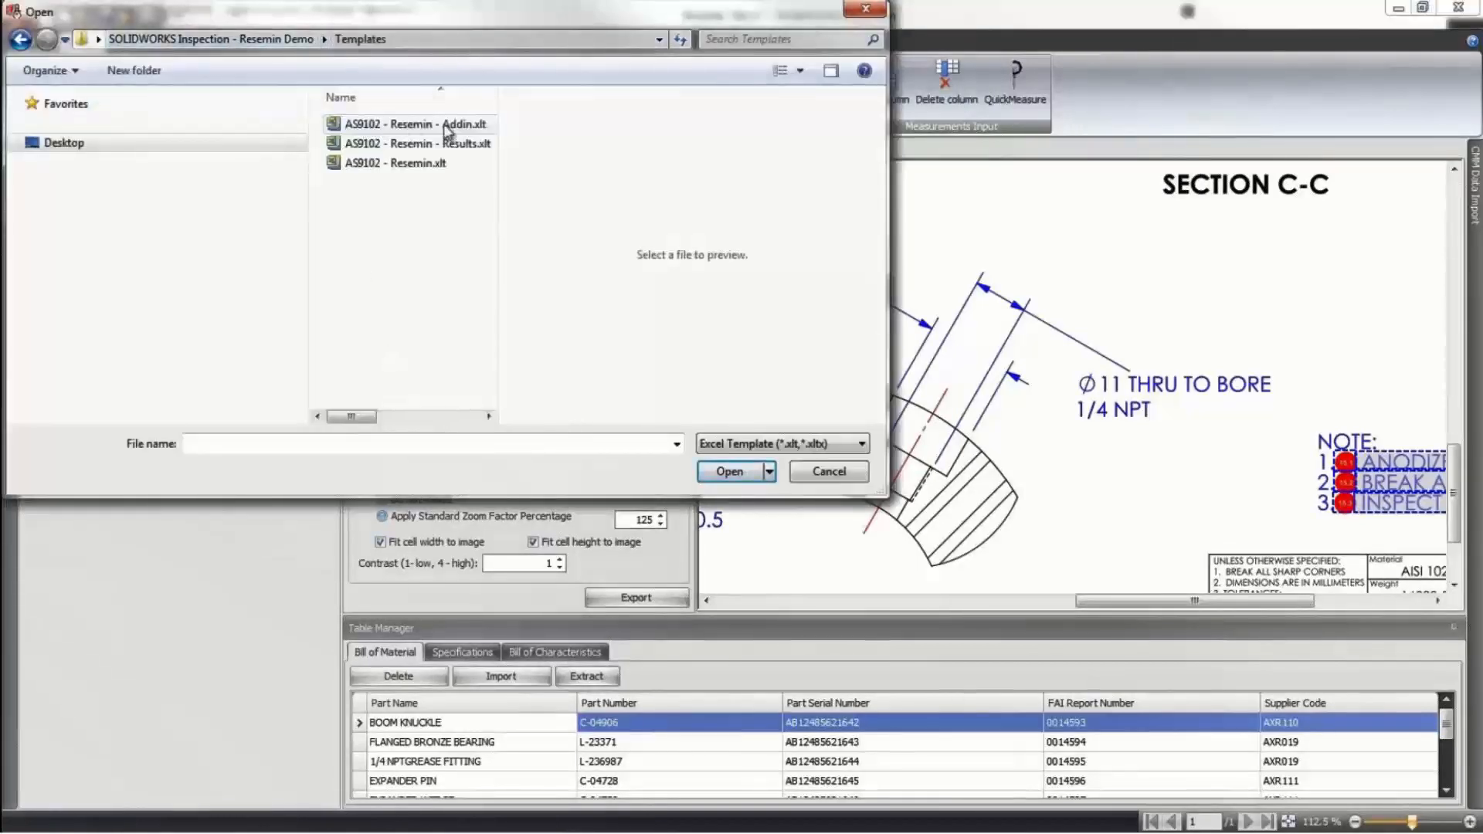
click(431, 165)
click(726, 471)
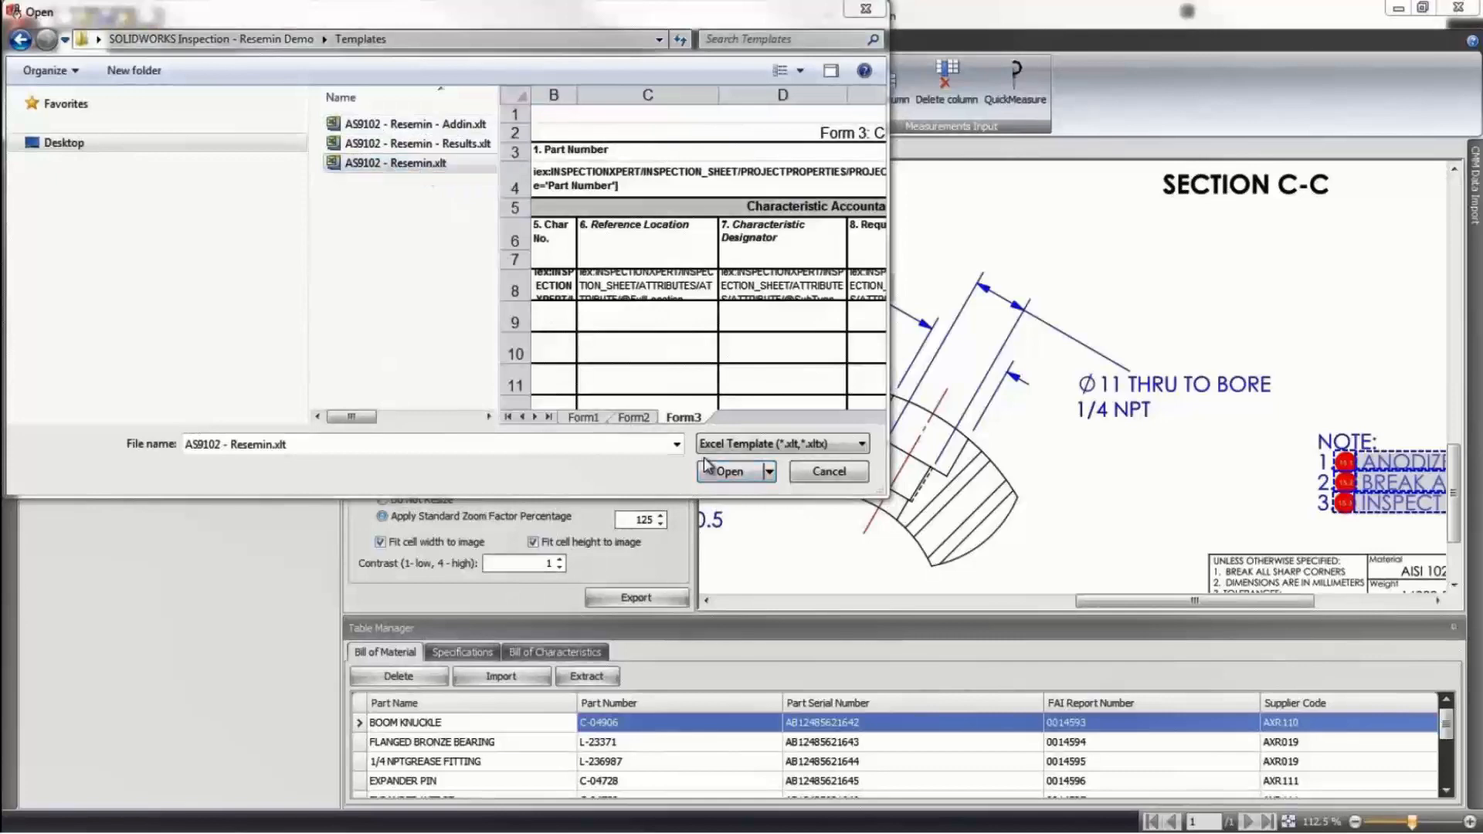
click(628, 230)
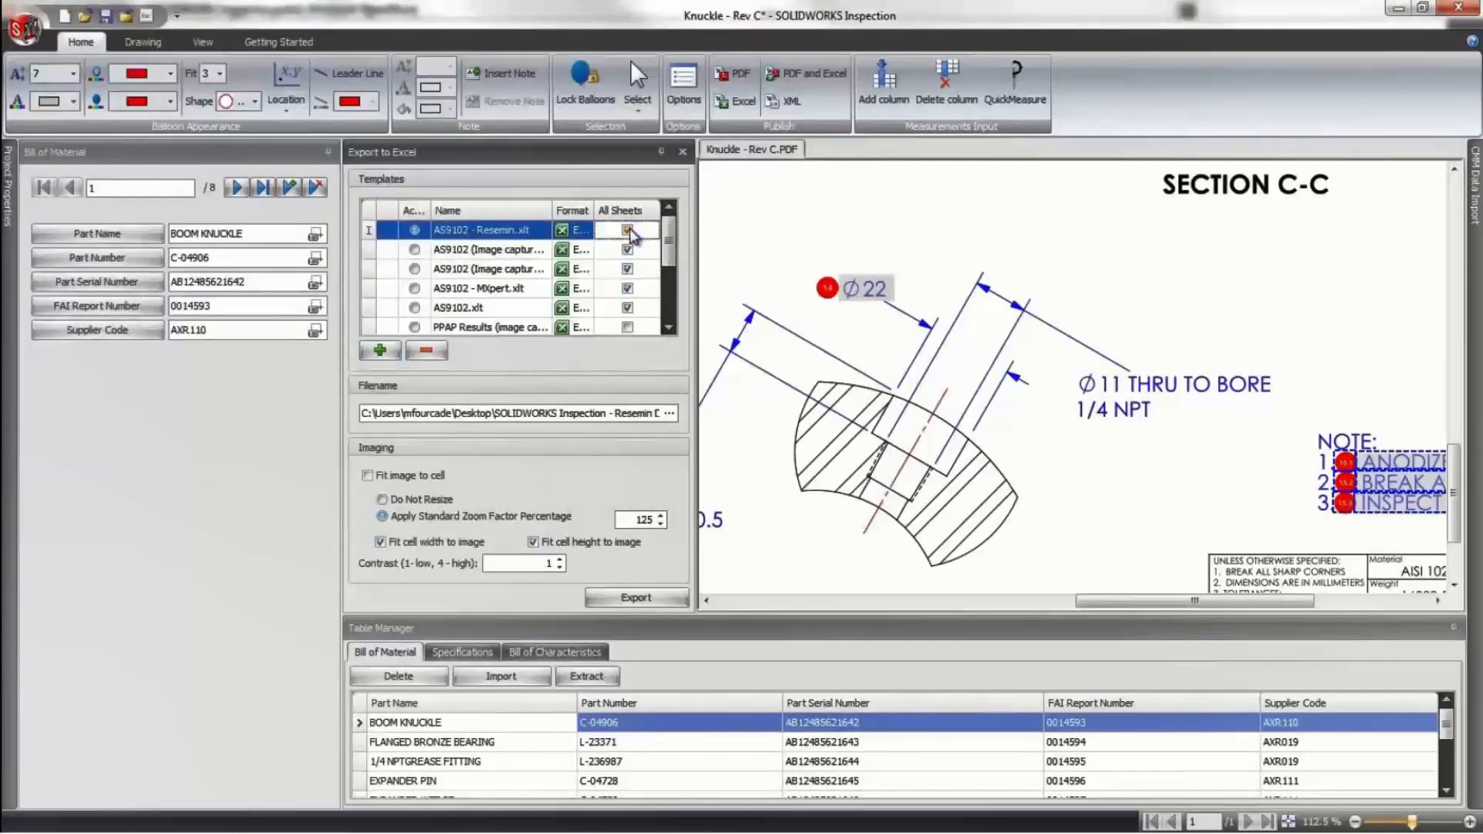
click(634, 597)
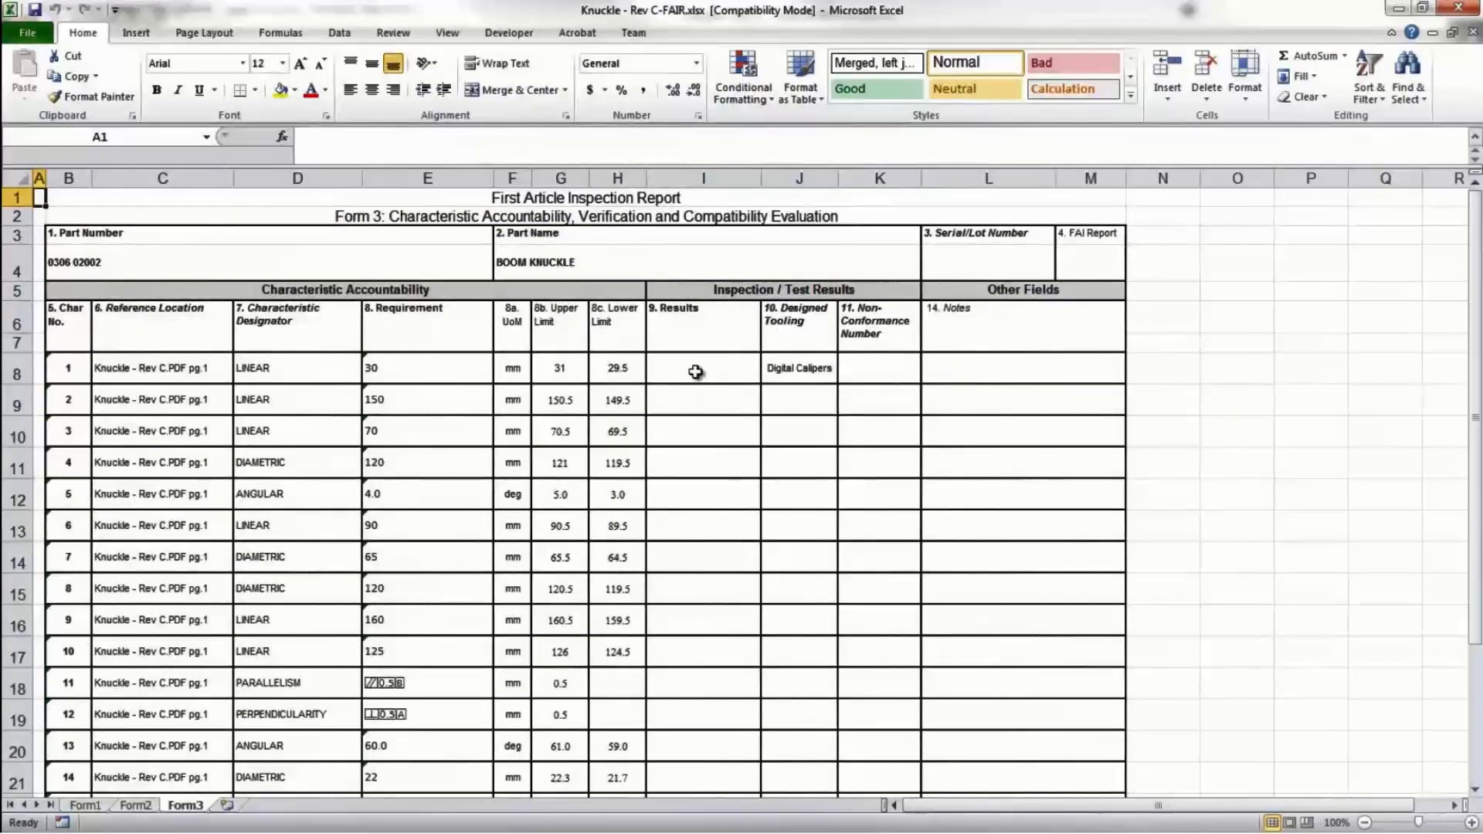
Review the characteristics on Form3 and the contents of Form2 and Form1 in the exported first article inspection report.
scroll(696, 372, down, 1)
scroll(696, 372, down, 4)
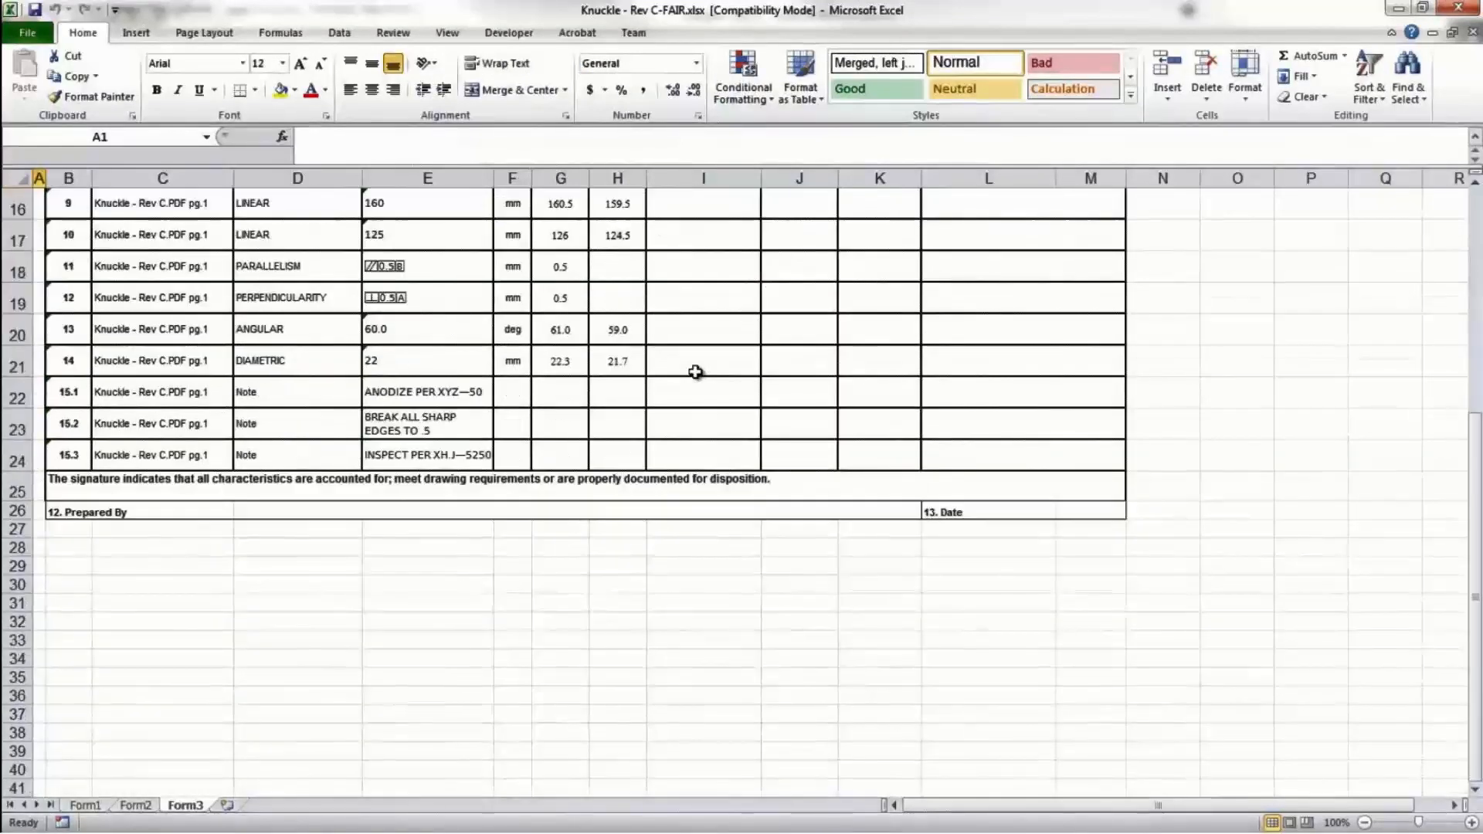
scroll(696, 372, up, 5)
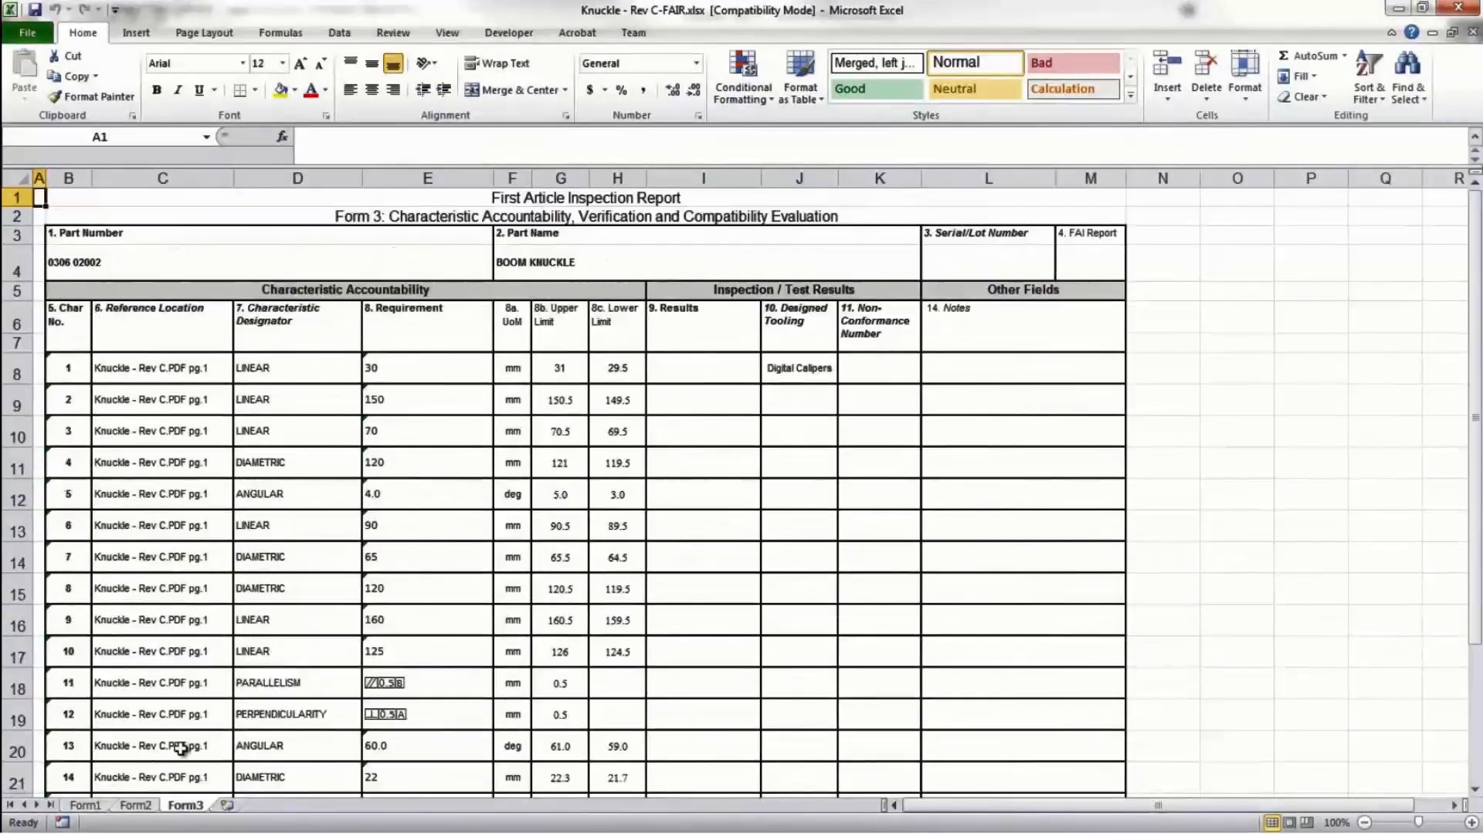
click(133, 805)
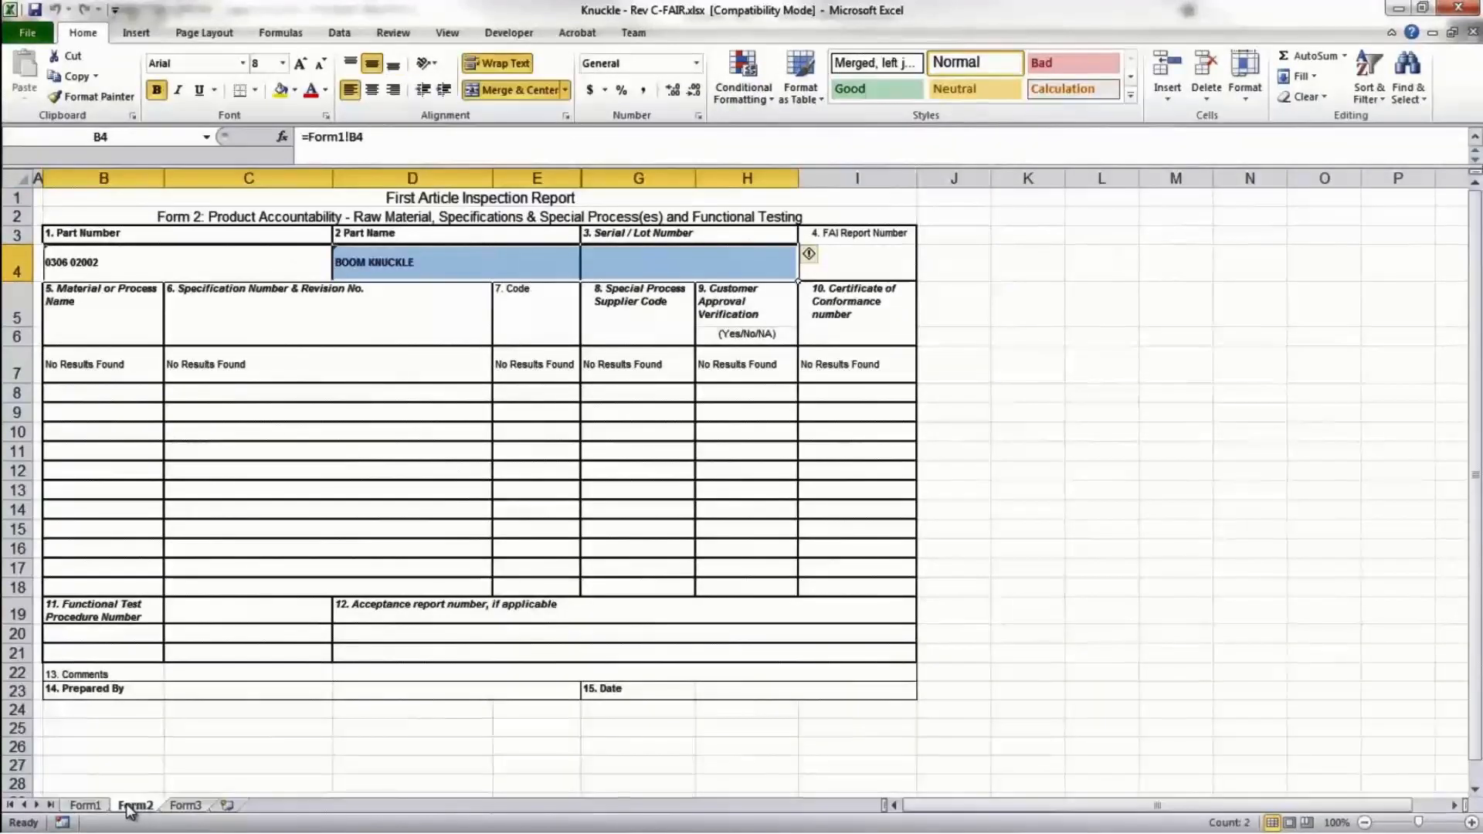
click(87, 805)
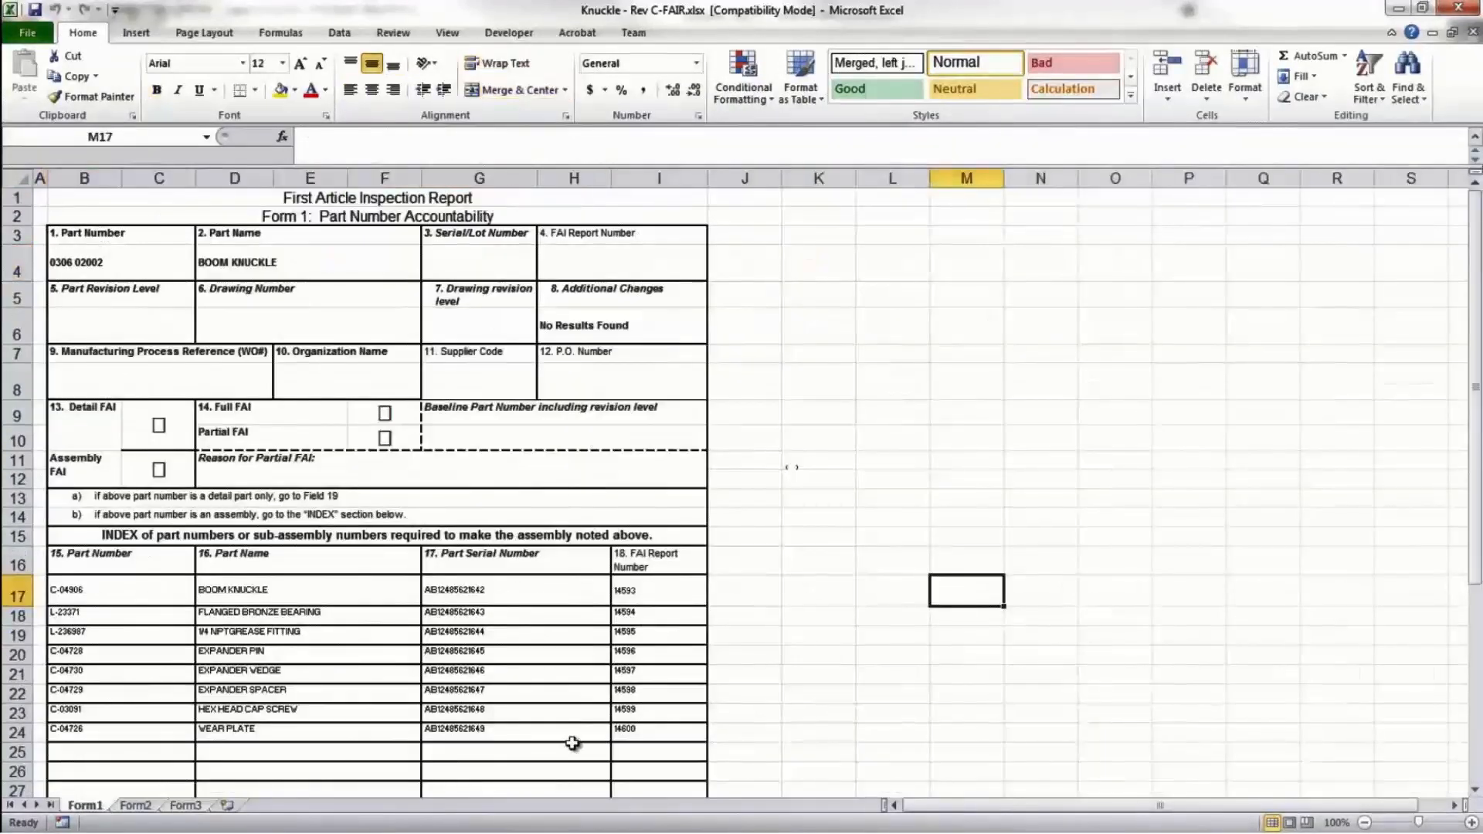
Enter the results 30, PASS, FAIL, 120 and 4.99 for characteristics 1 to 5 on Form3, and close the report workbook.
click(192, 807)
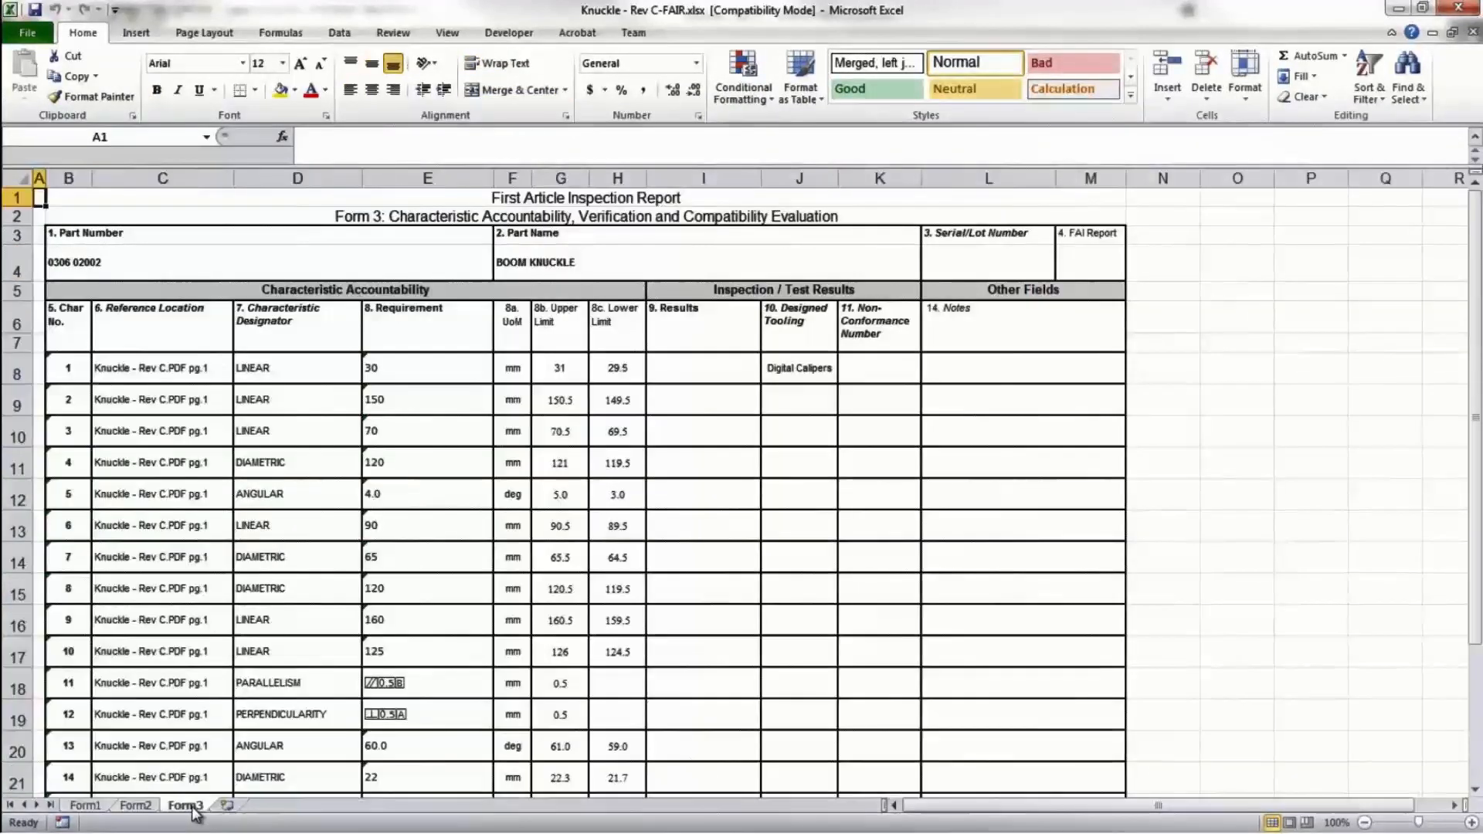
click(716, 372)
text(30)
key(Return)
text(PASS)
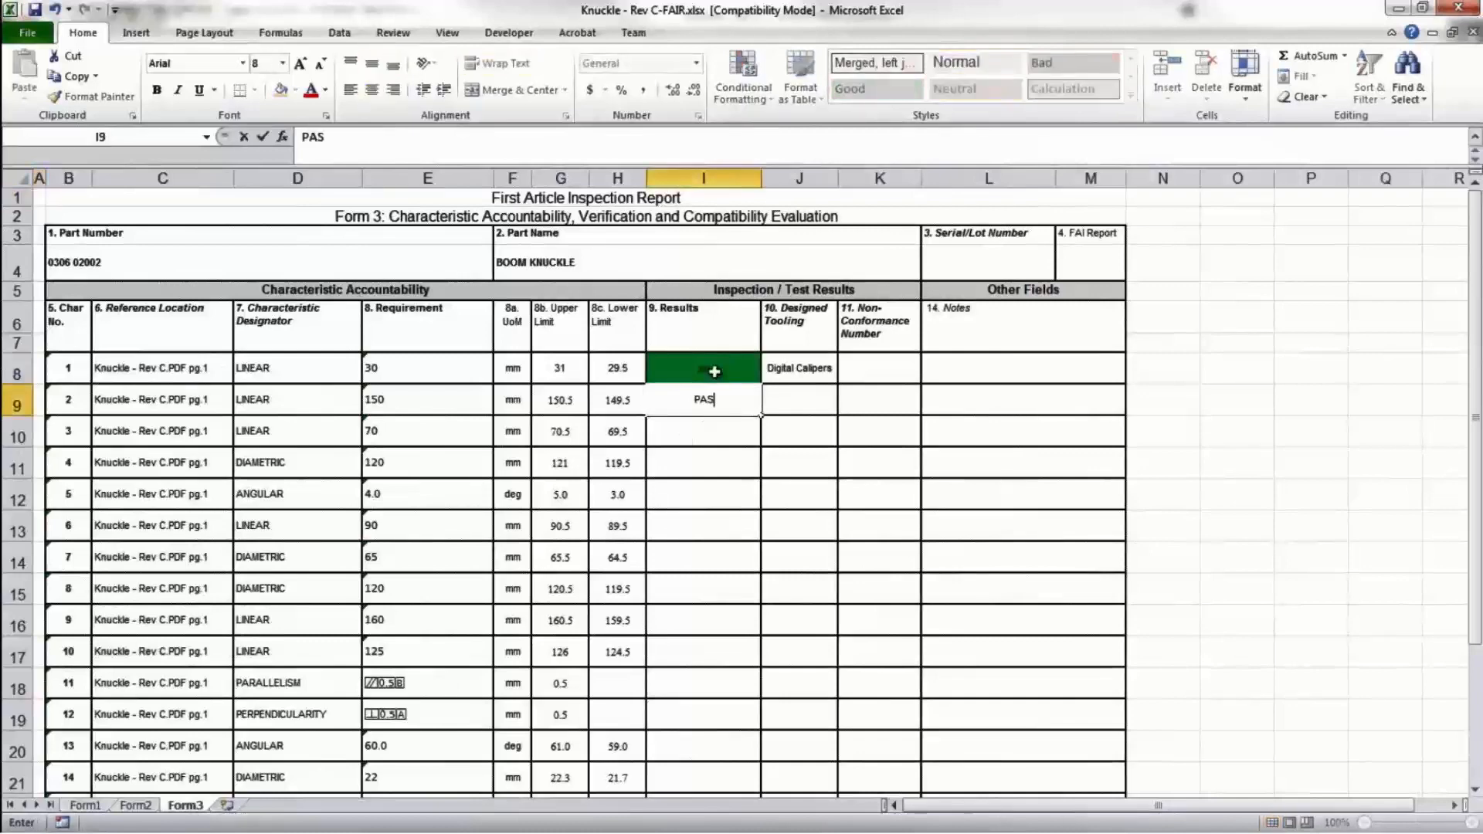
key(Return)
text(FAIL)
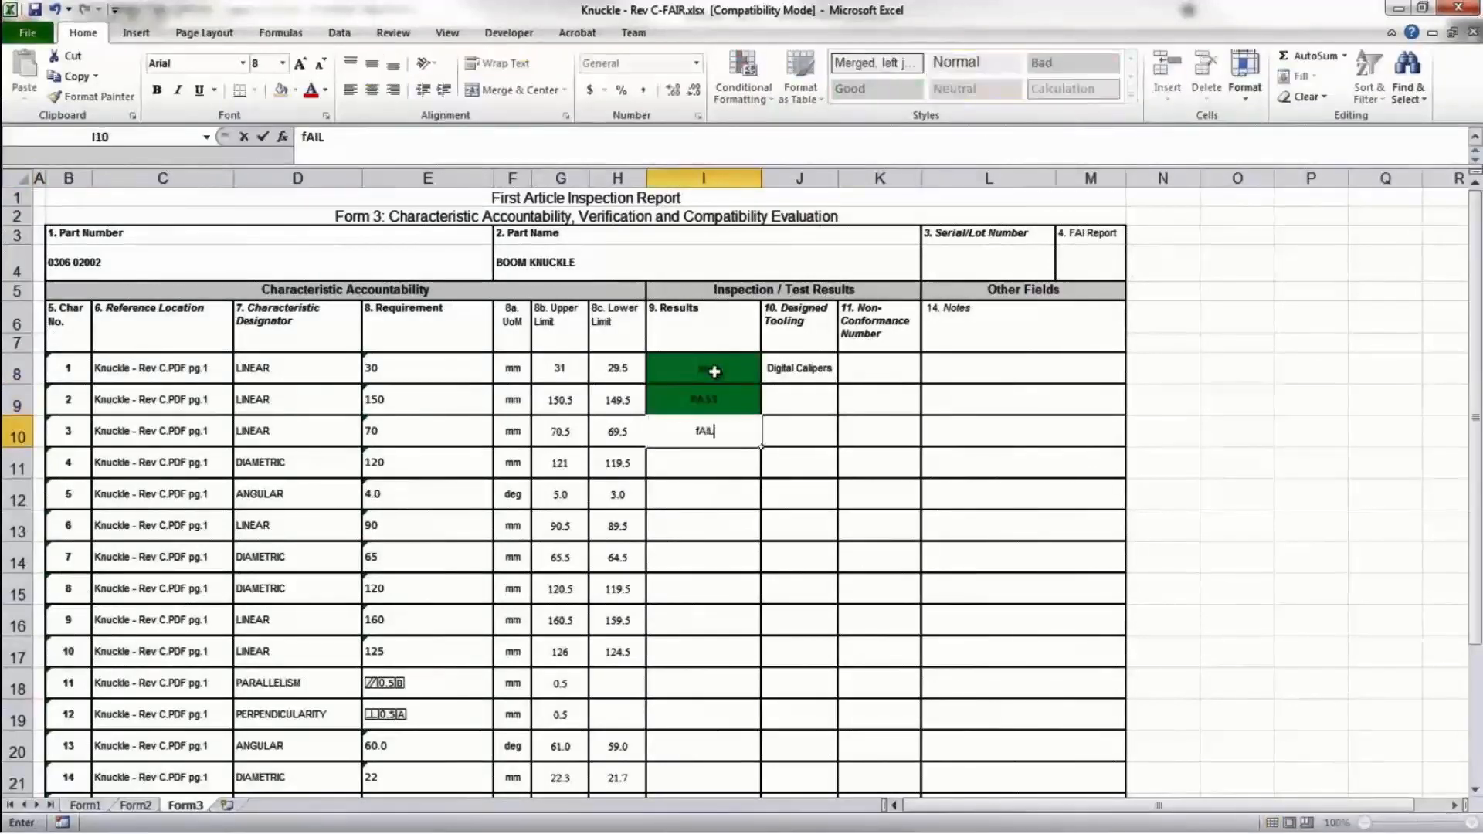
key(Return)
text(120)
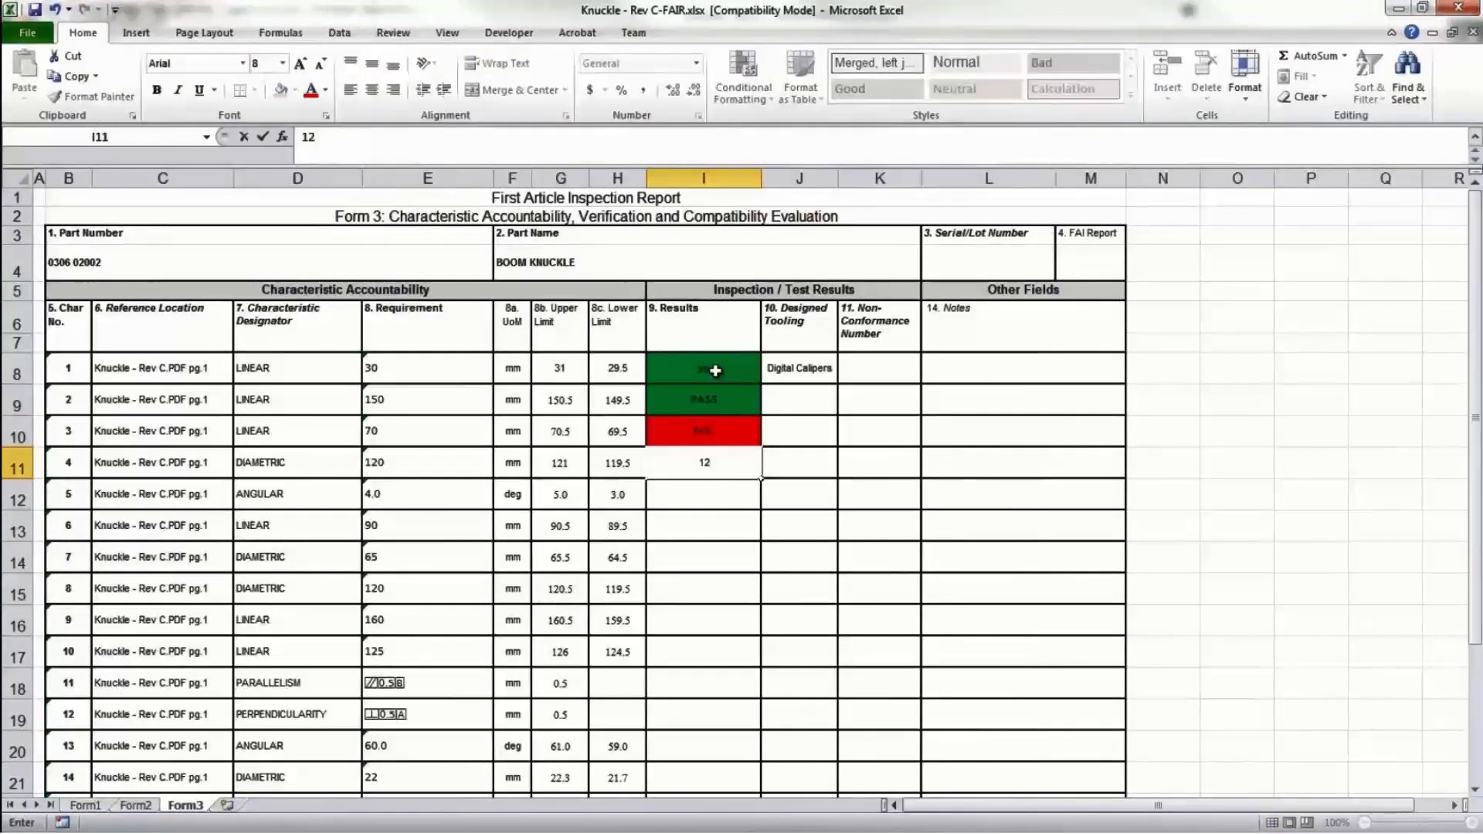
key(Return)
text(4.99)
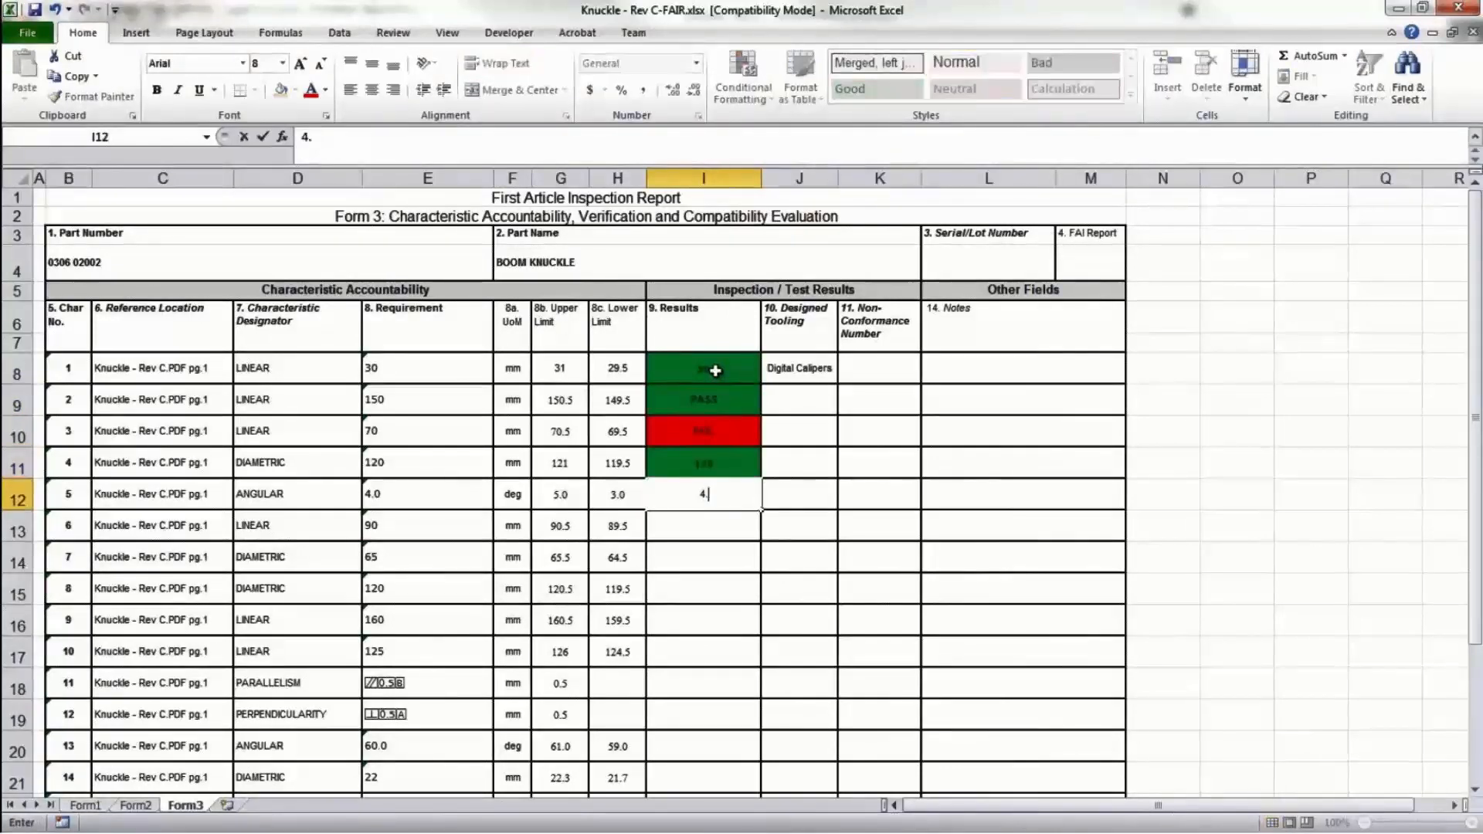
key(Return)
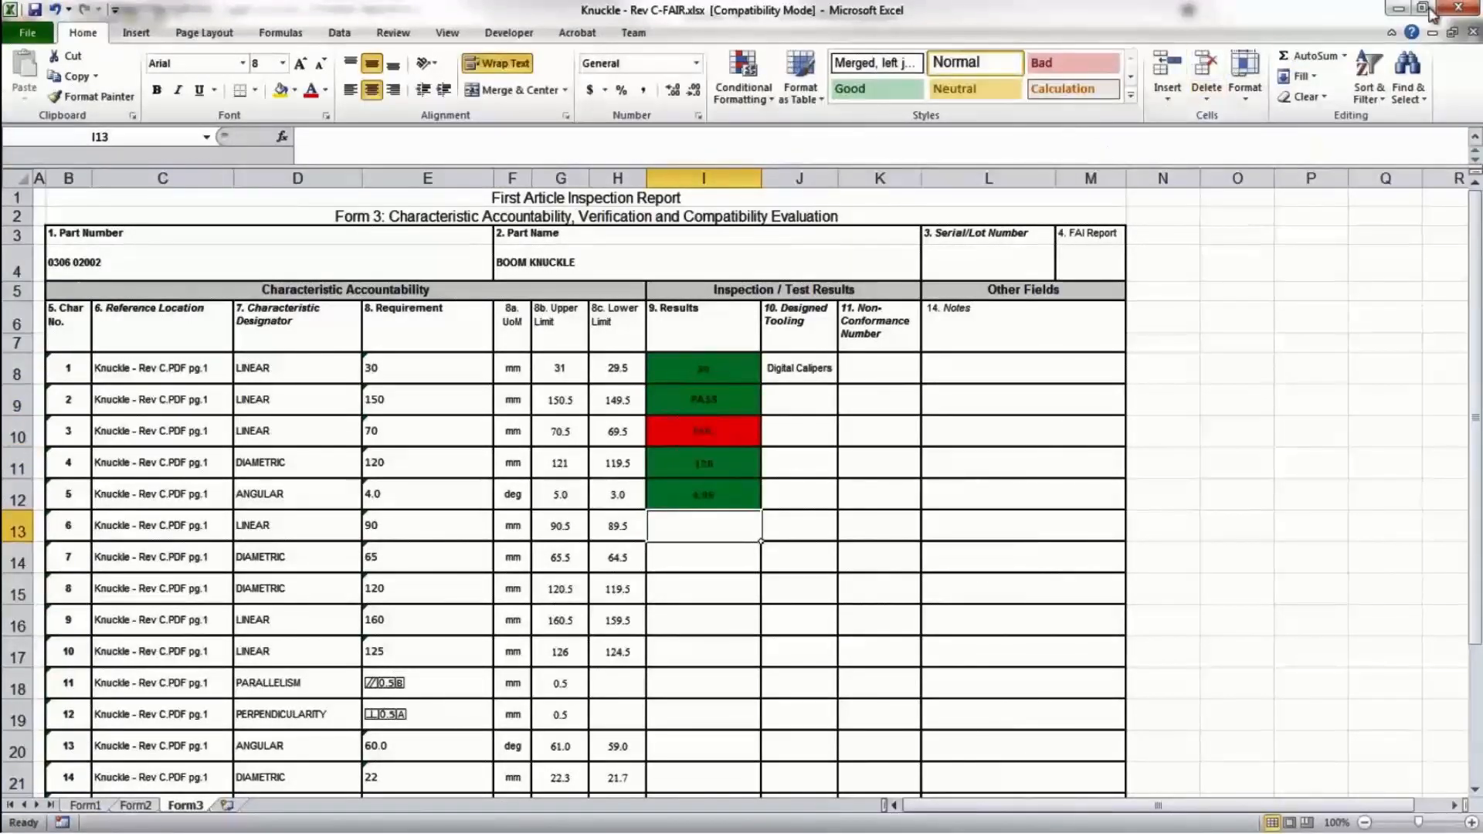
click(1459, 8)
click(719, 450)
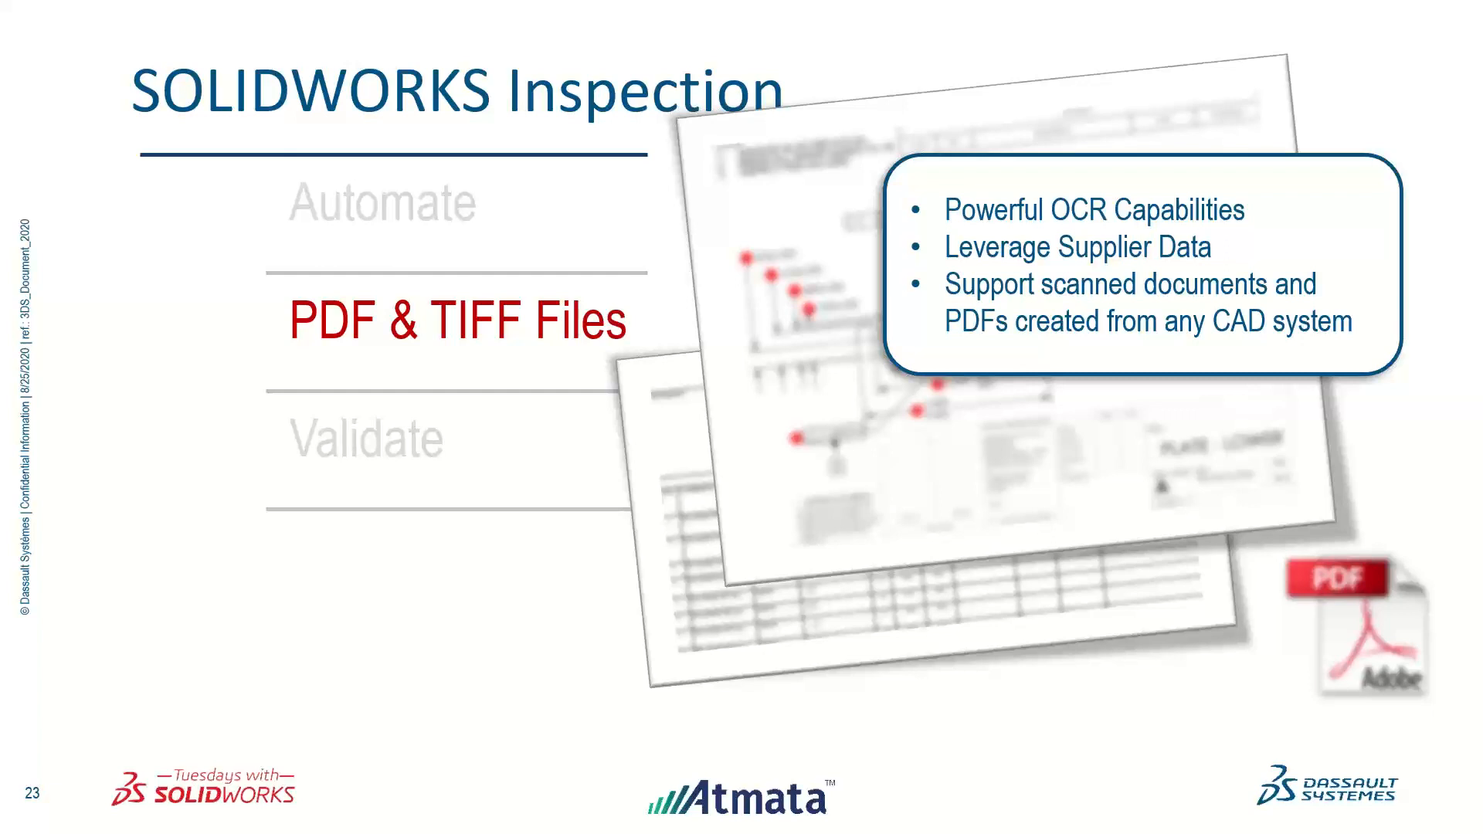
key(Right)
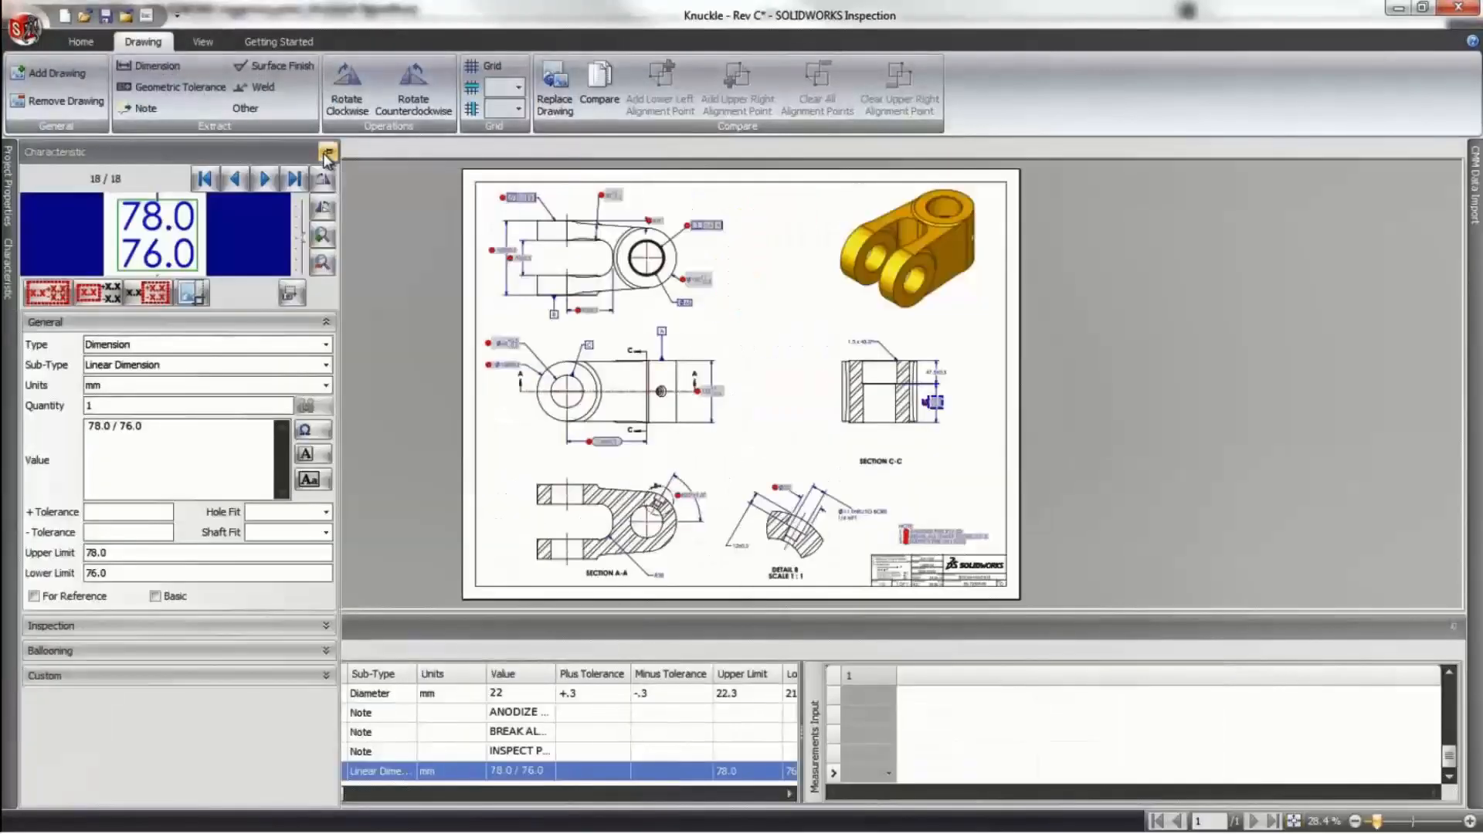
Collapse the Characteristic pane and widen the bill of characteristics so its lower limits fit beside the measurements input.
click(327, 153)
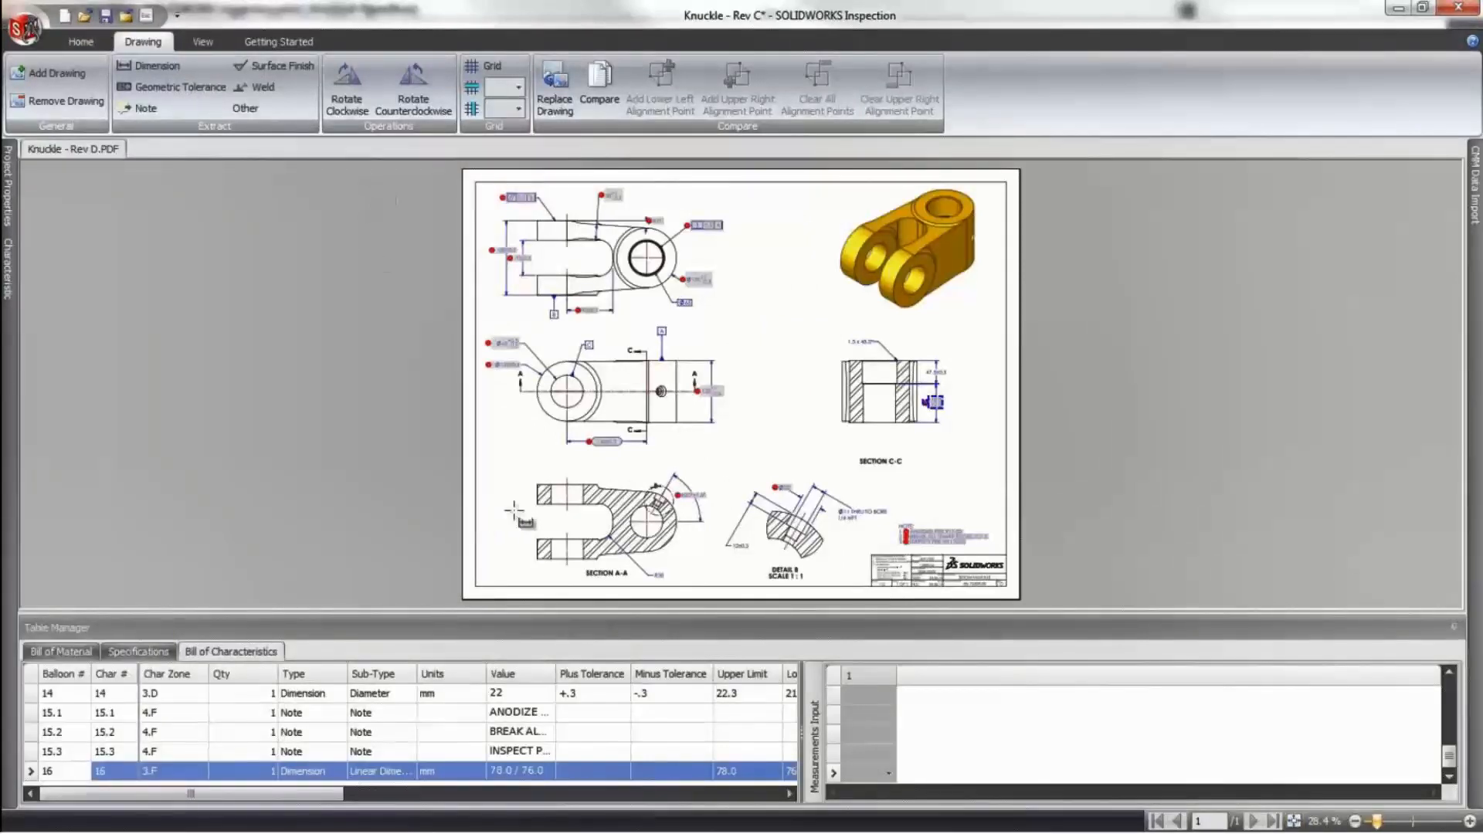
drag(803, 725, 850, 732)
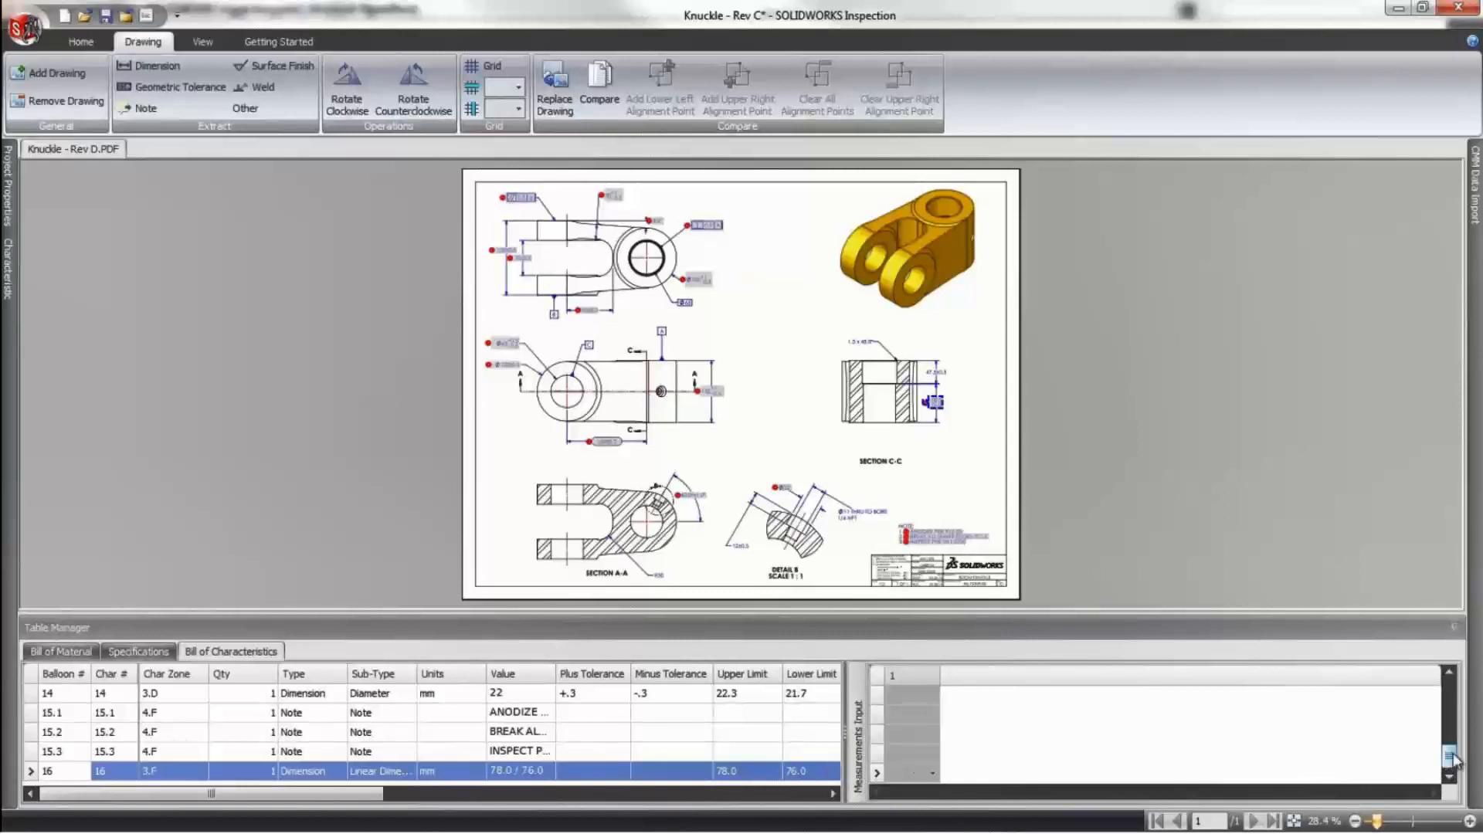
drag(1449, 758, 1452, 689)
Enter 30, 150, PASS, FAIL, 5 and 90.6 as the measurements for characteristics 1 to 6.
click(893, 694)
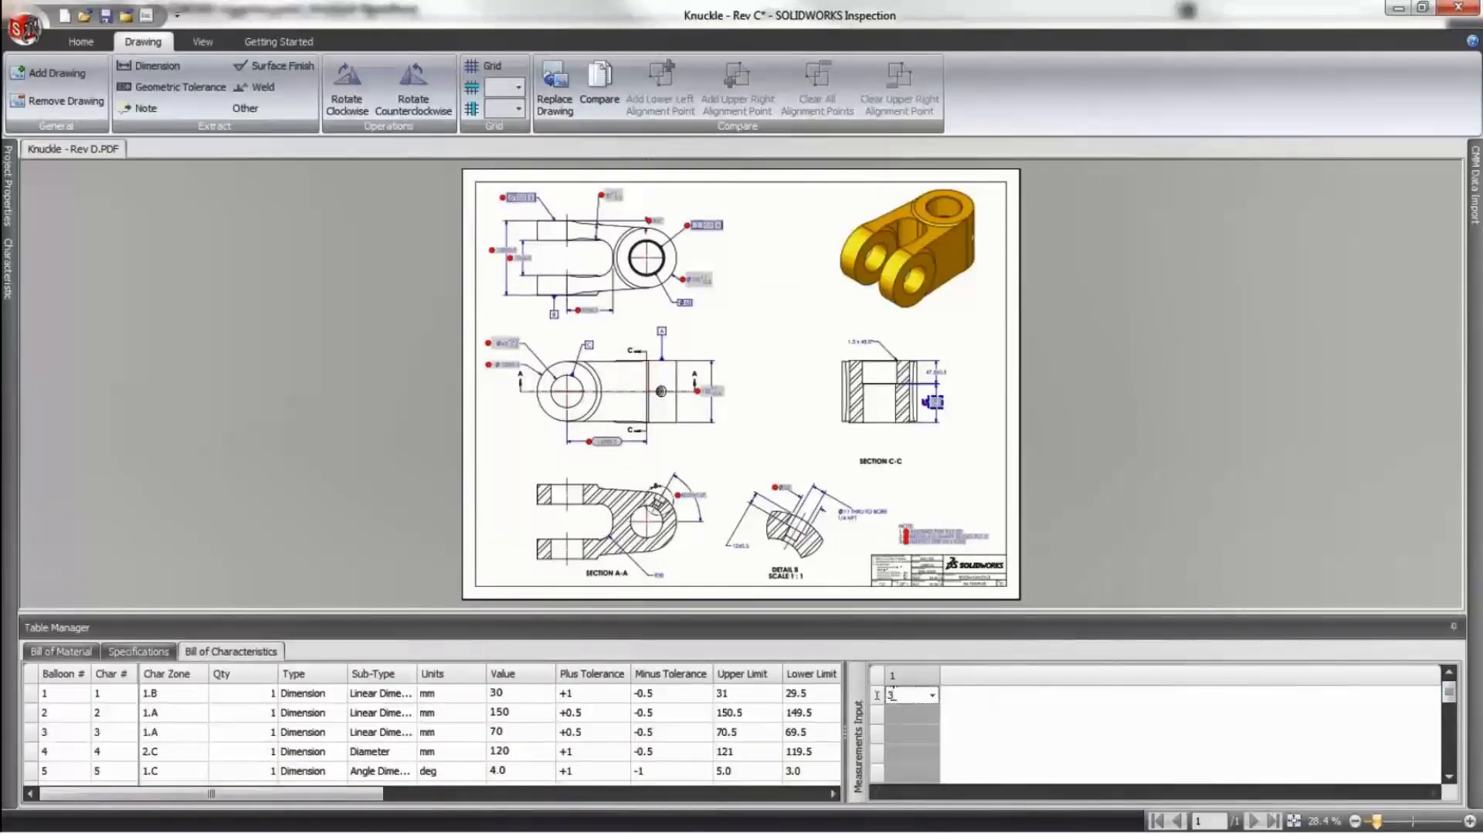
text(30)
key(Return)
text(150)
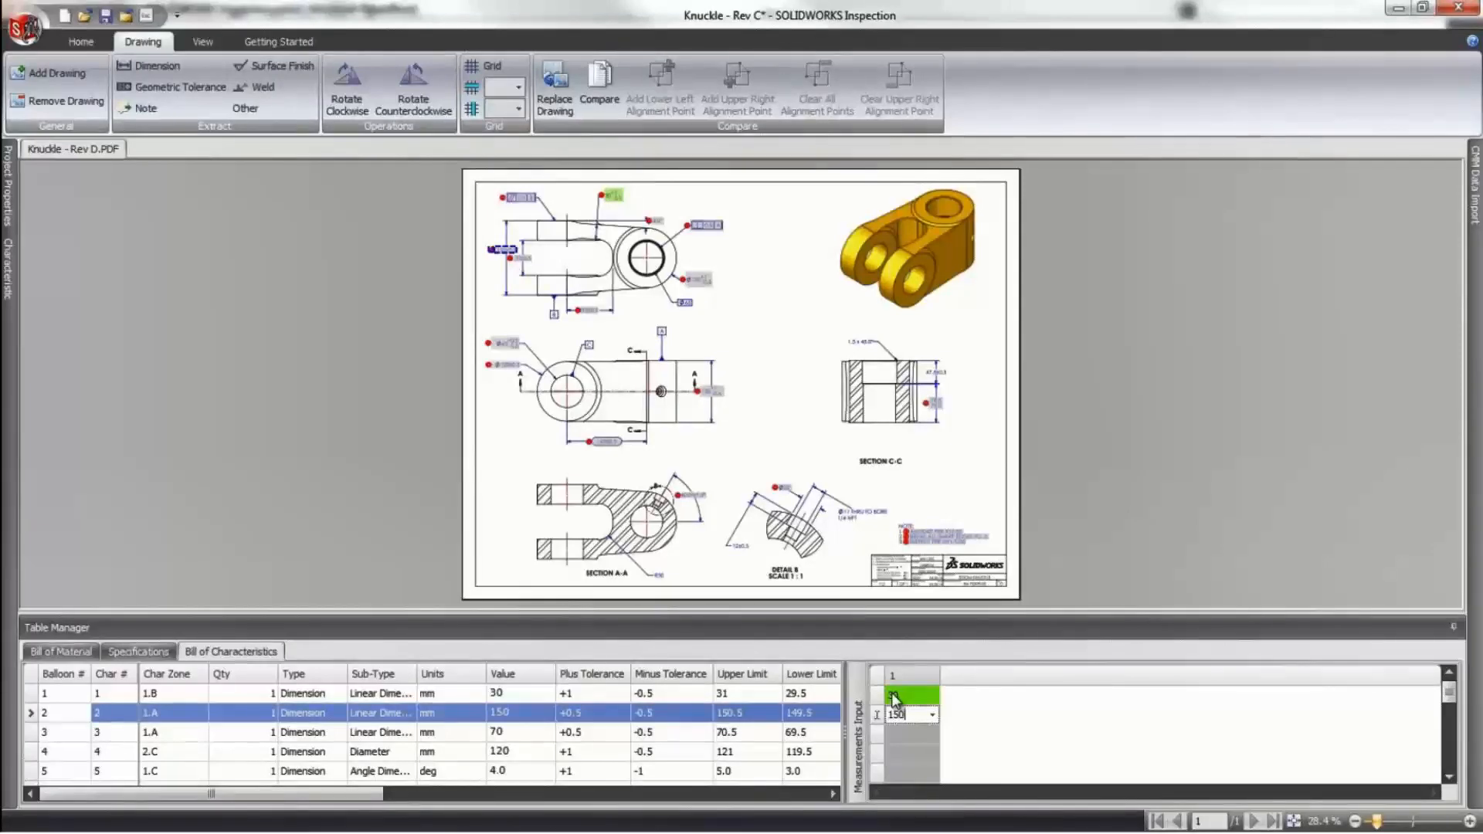
key(Return)
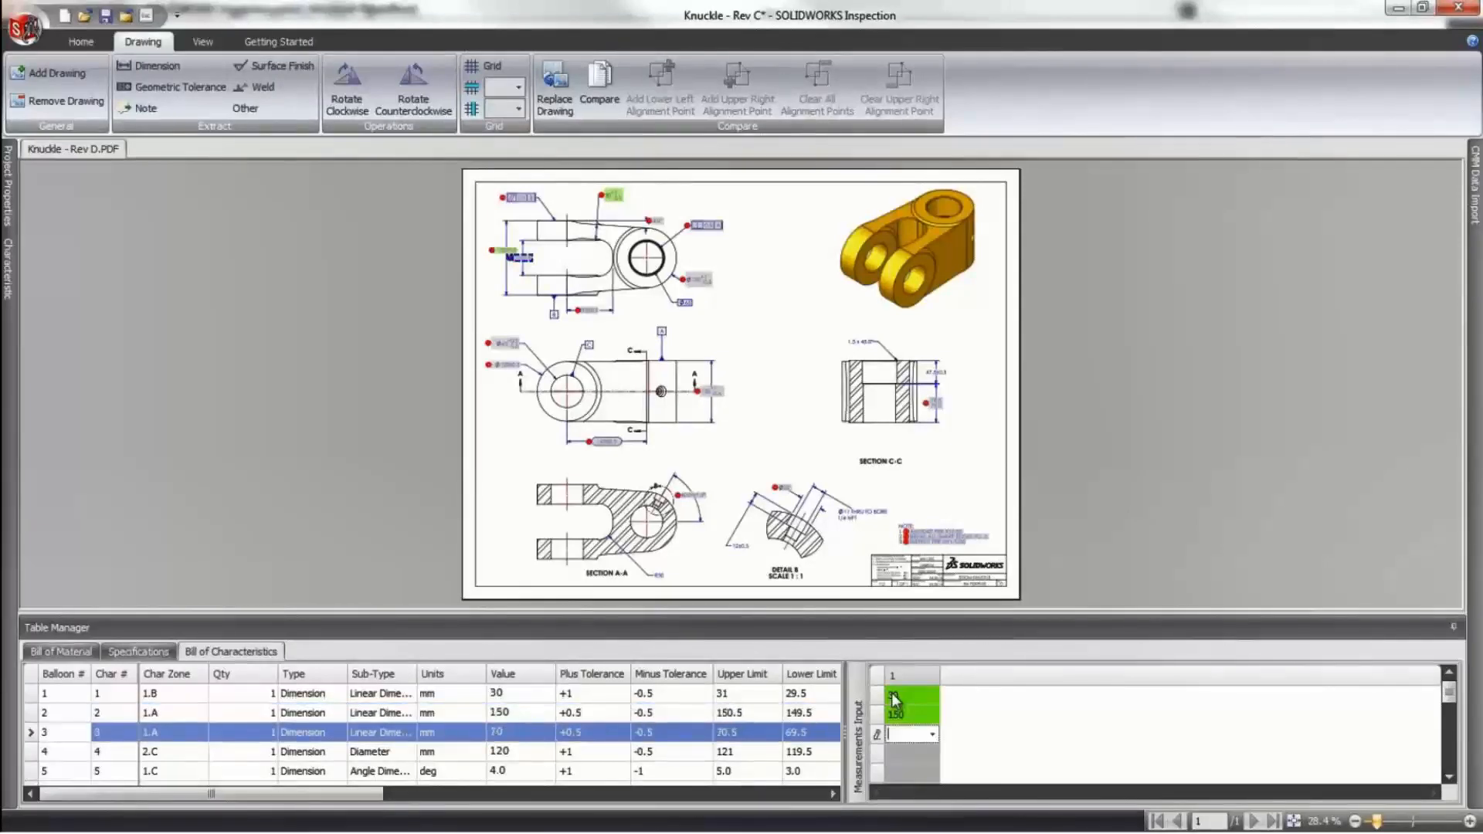
text(PASS)
key(Return)
text(FA)
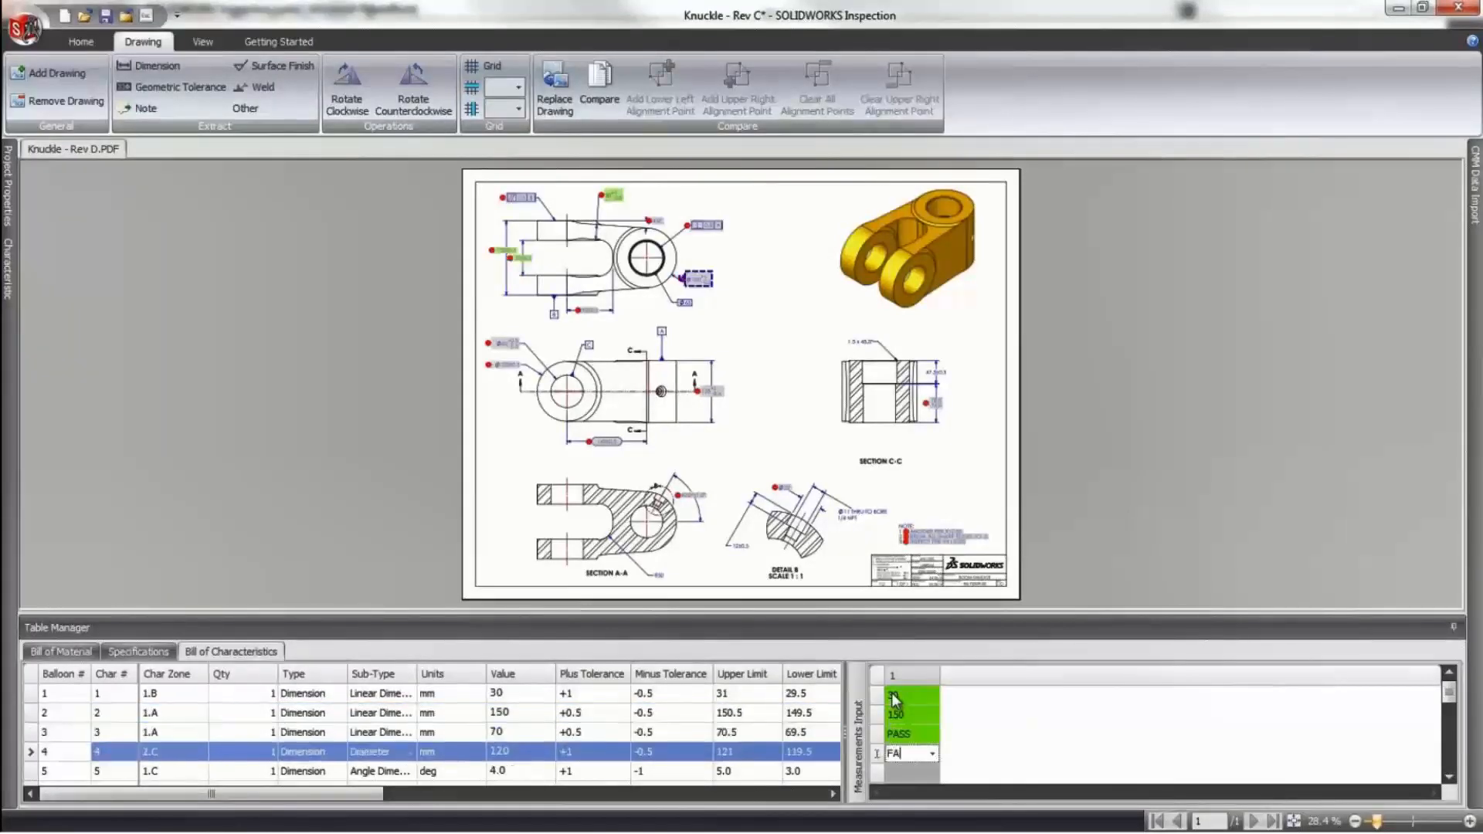
text(IL)
key(Return)
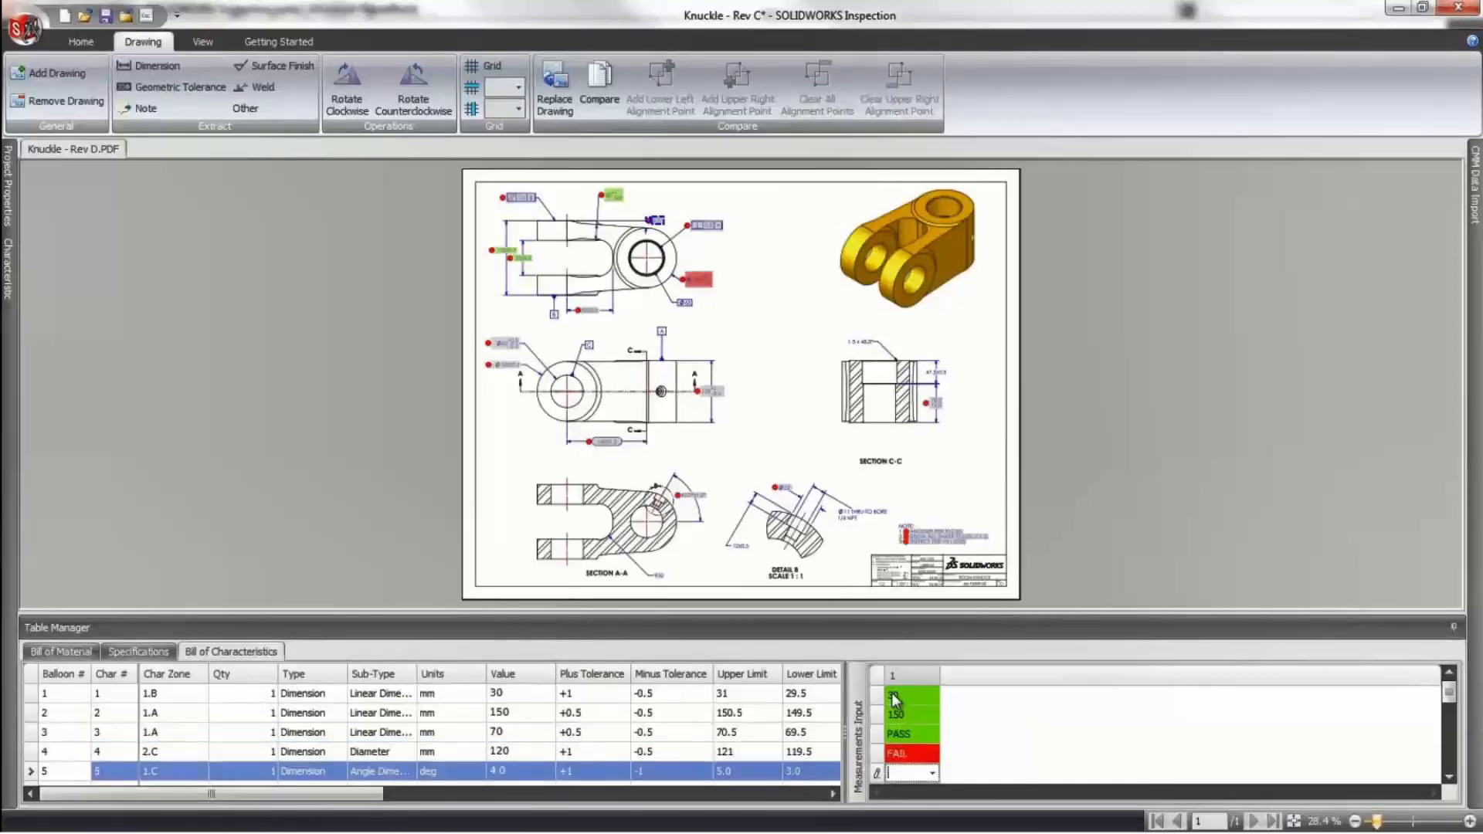
text(5)
key(Return)
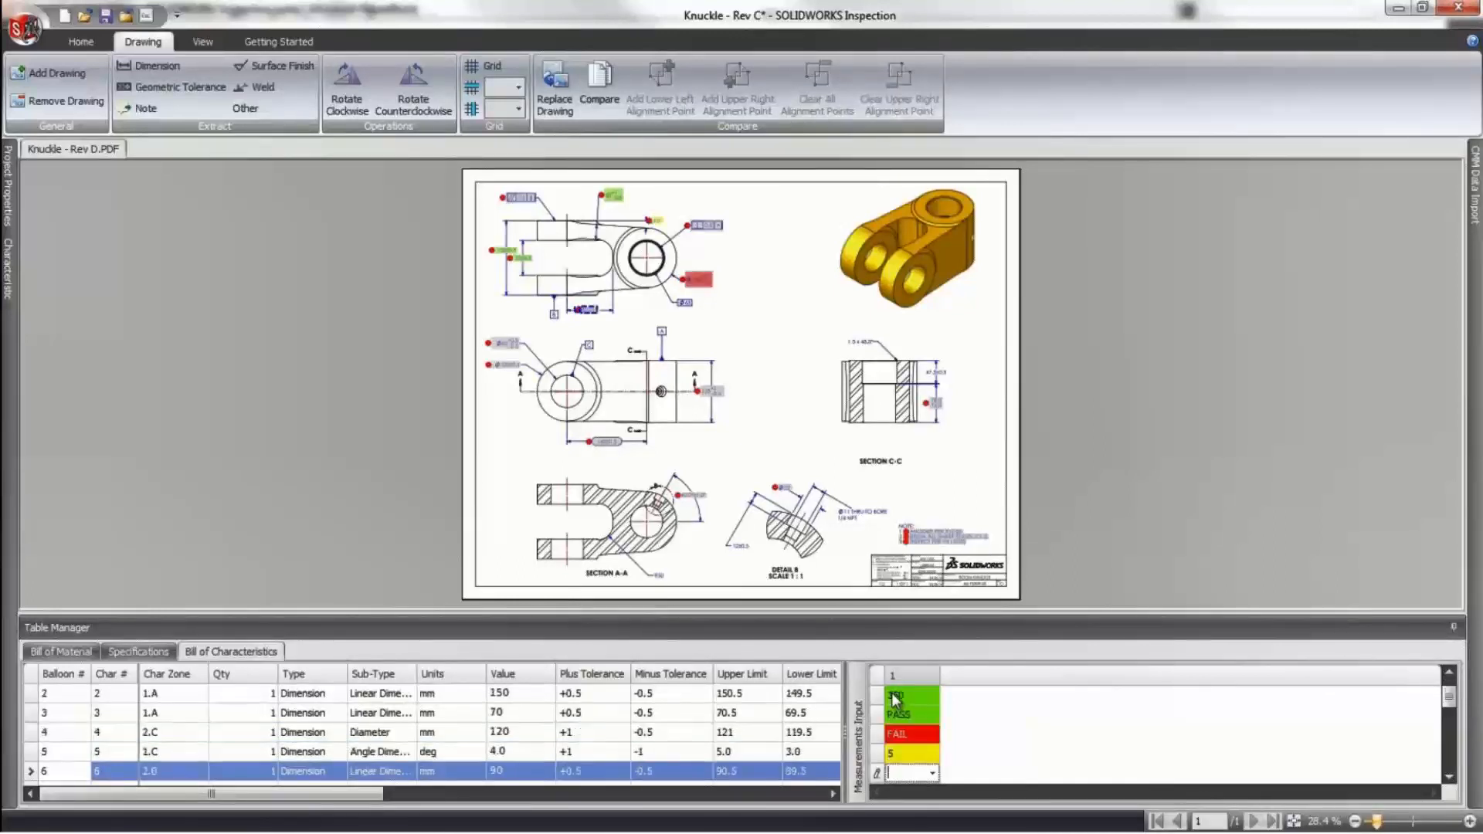
text(90.6)
key(Return)
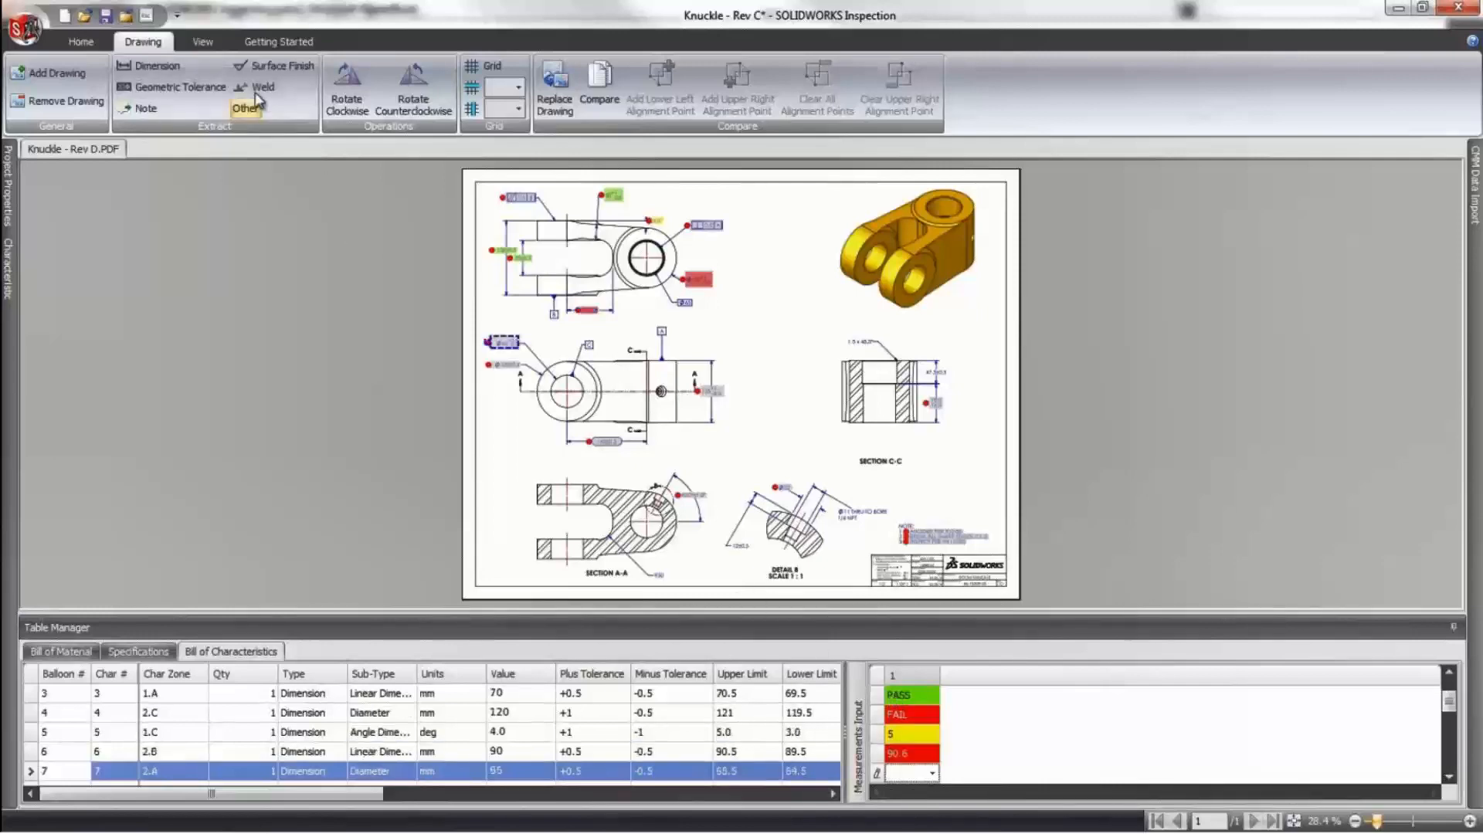
Add a second measurement column to the measurements input table.
click(207, 42)
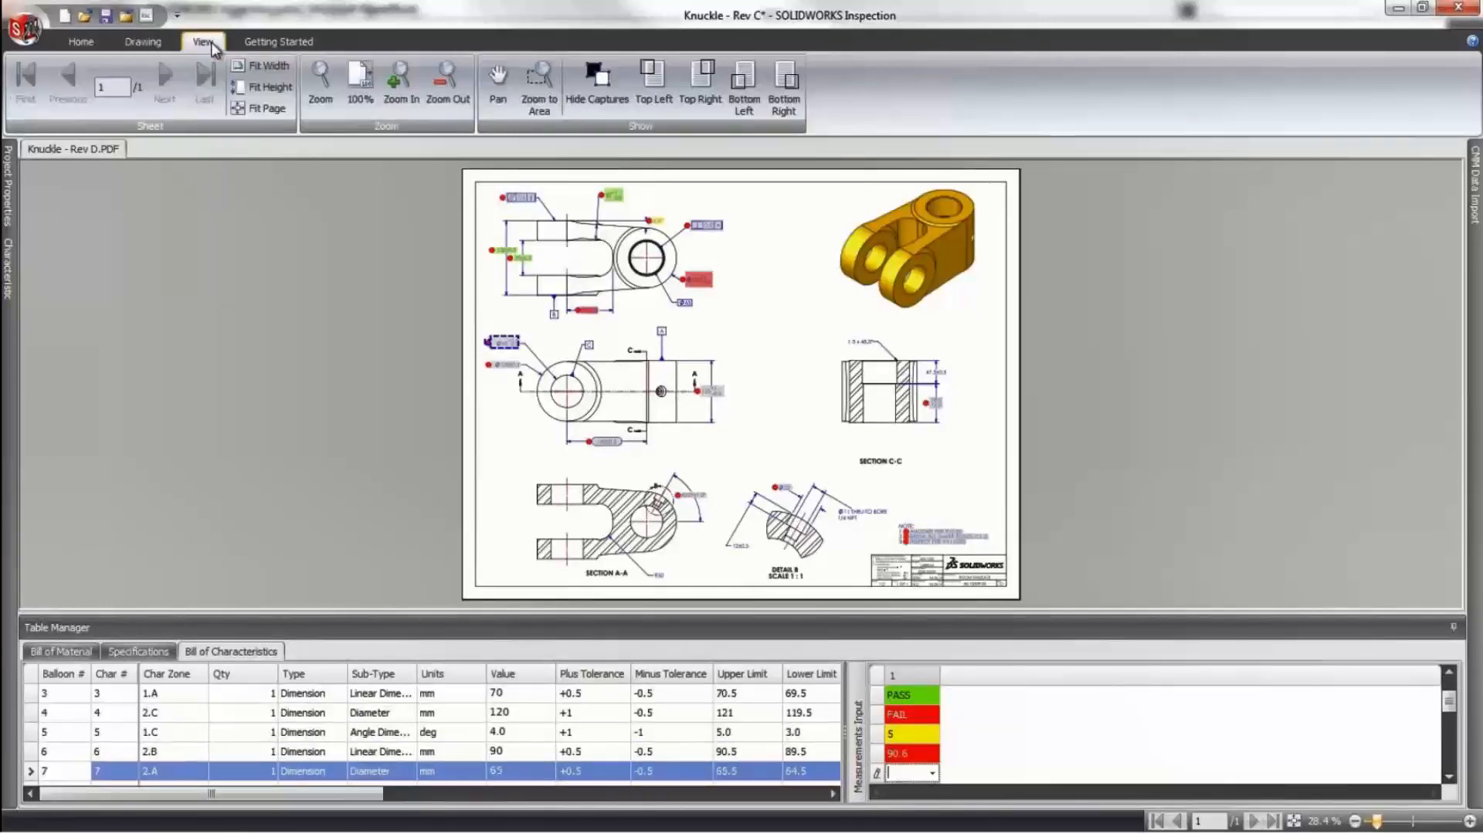
click(531, 86)
mouse_move(471, 179)
mouse_down()
mouse_move(611, 292)
mouse_move(754, 335)
mouse_up()
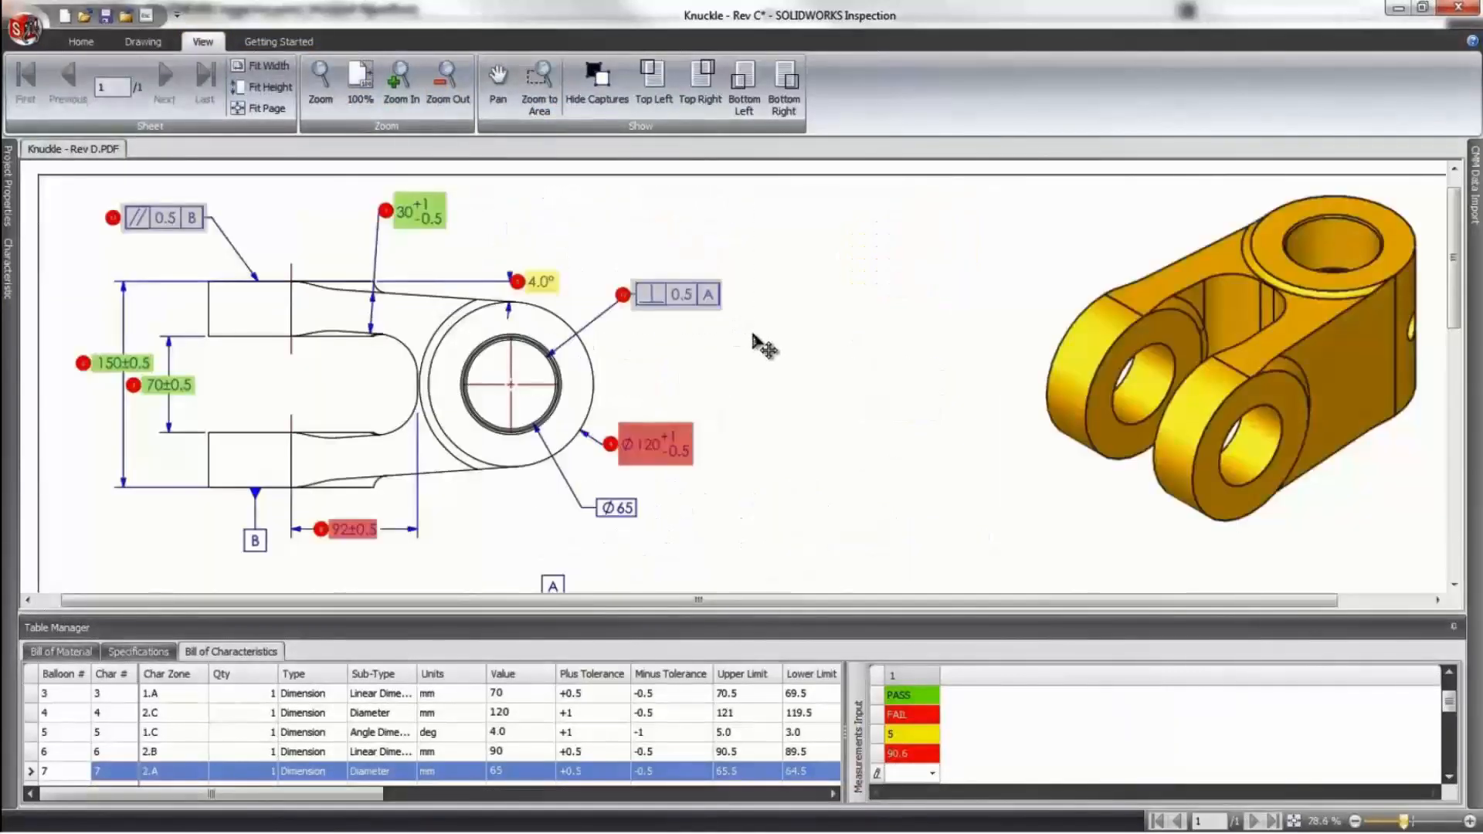
right_click(919, 672)
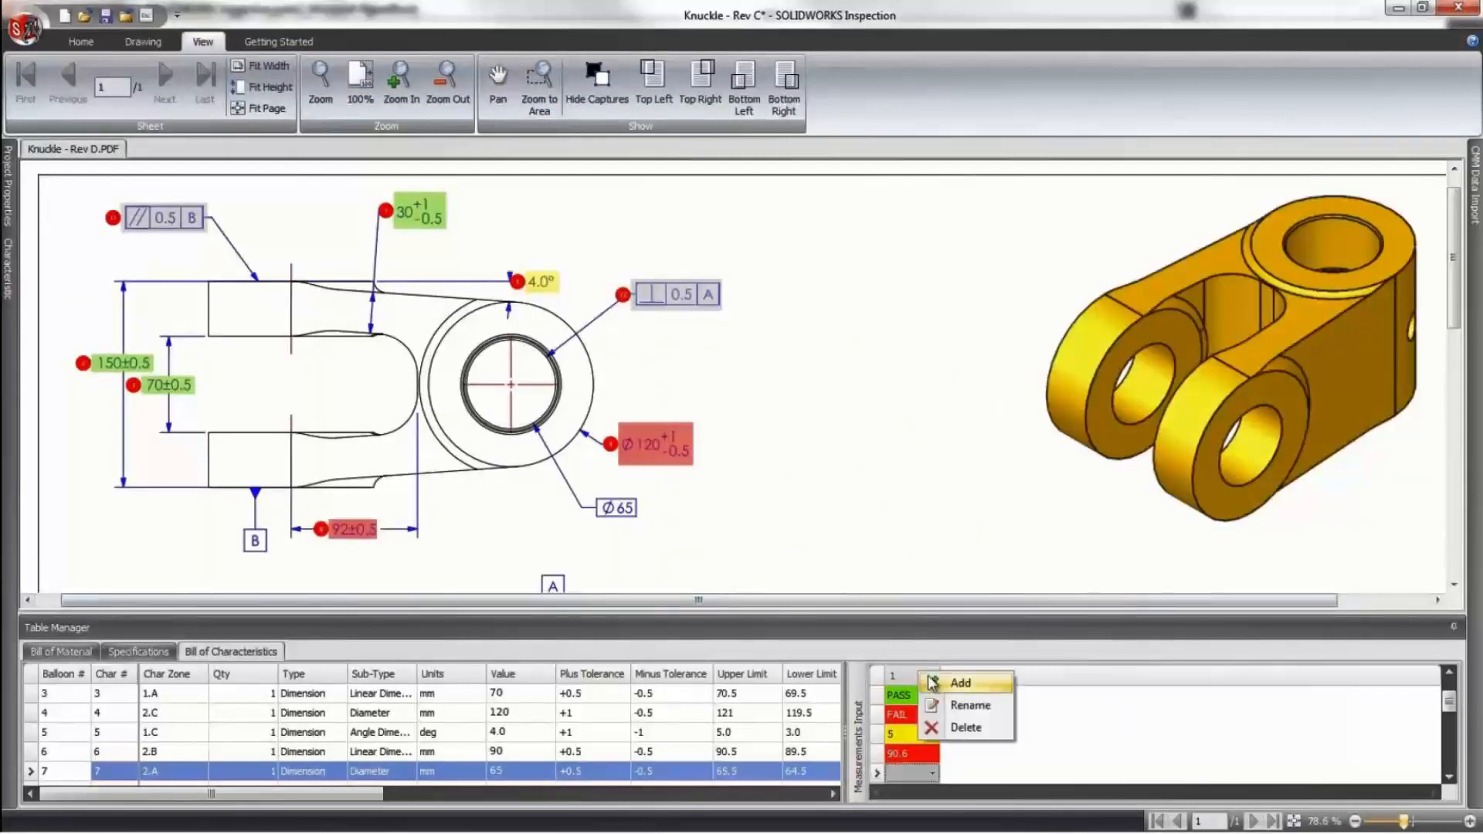
click(935, 683)
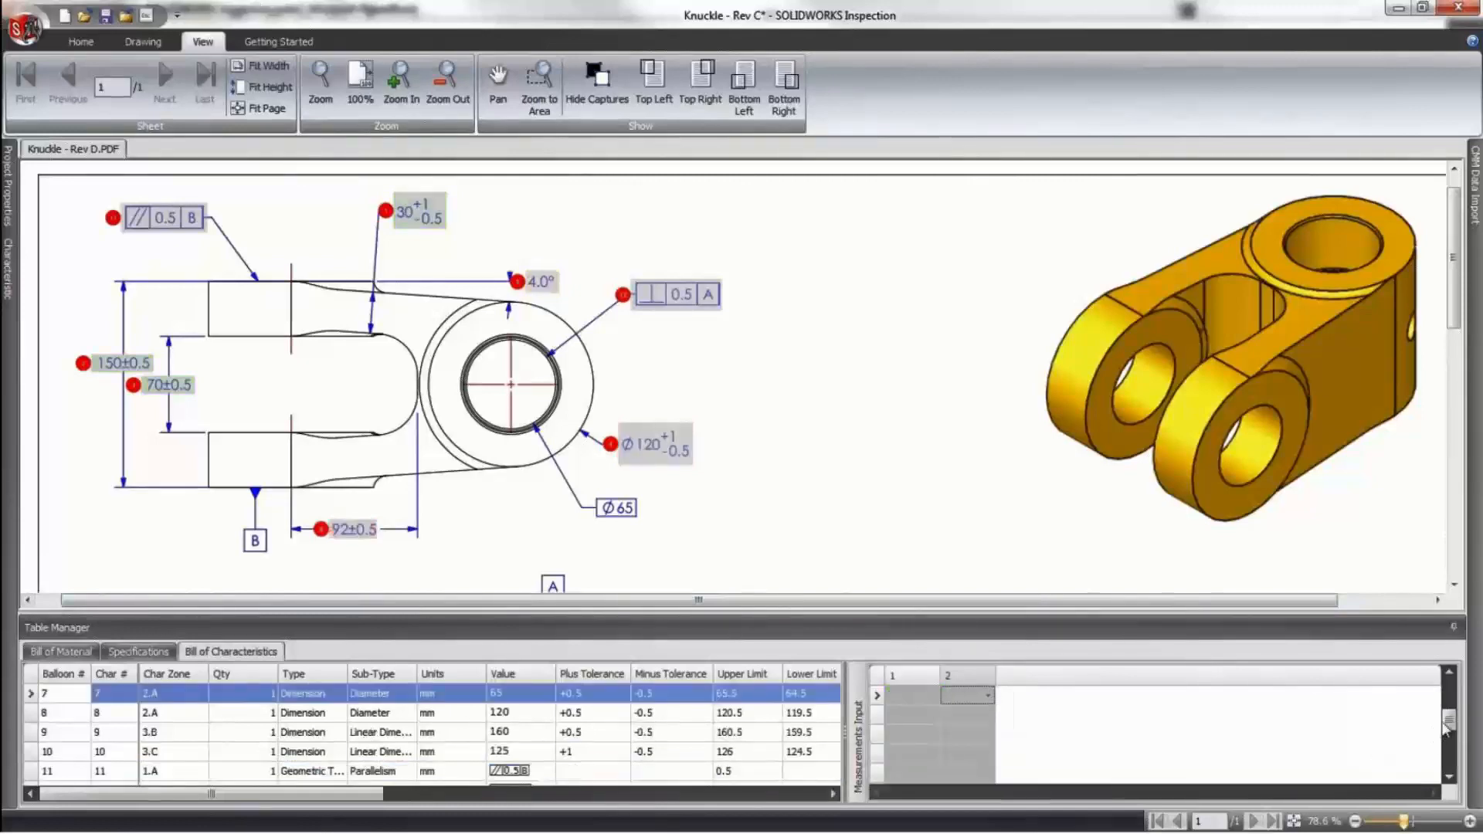
Enter 31, 155 and FAIL in the second measurement column for characteristics 1 to 3.
drag(1444, 726, 1445, 688)
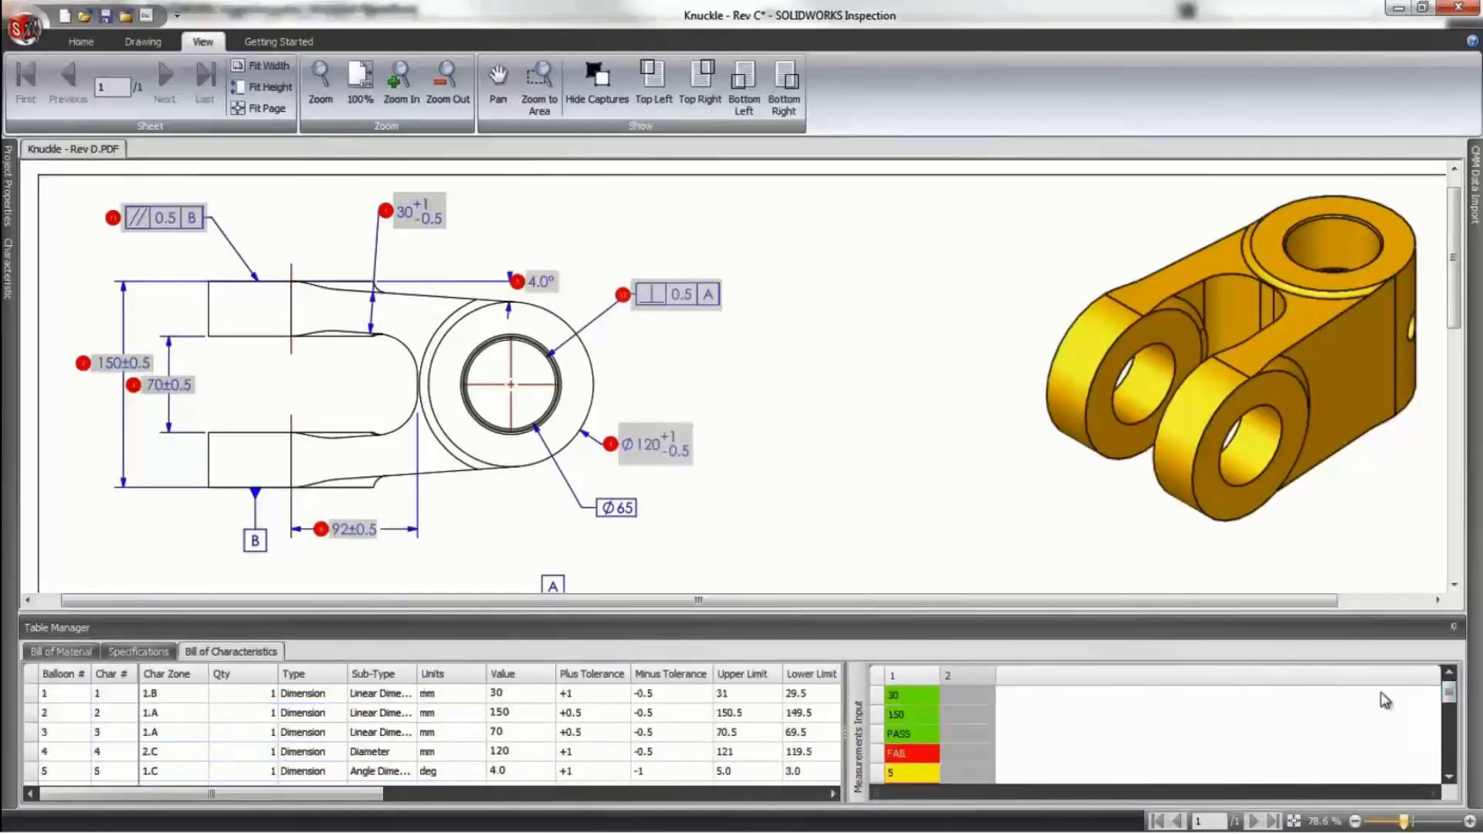
click(975, 695)
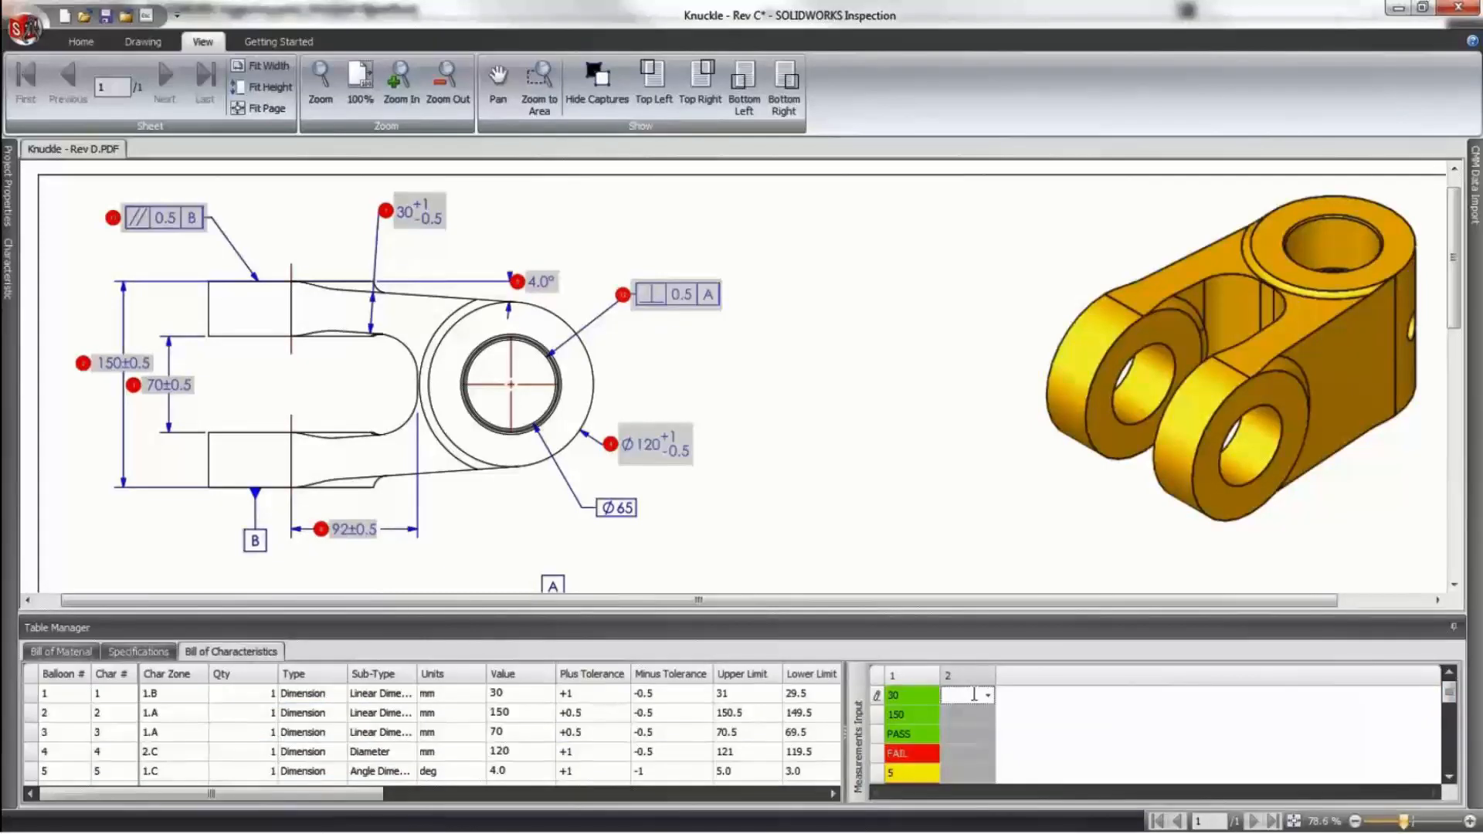
text(31)
key(Return)
text(1)
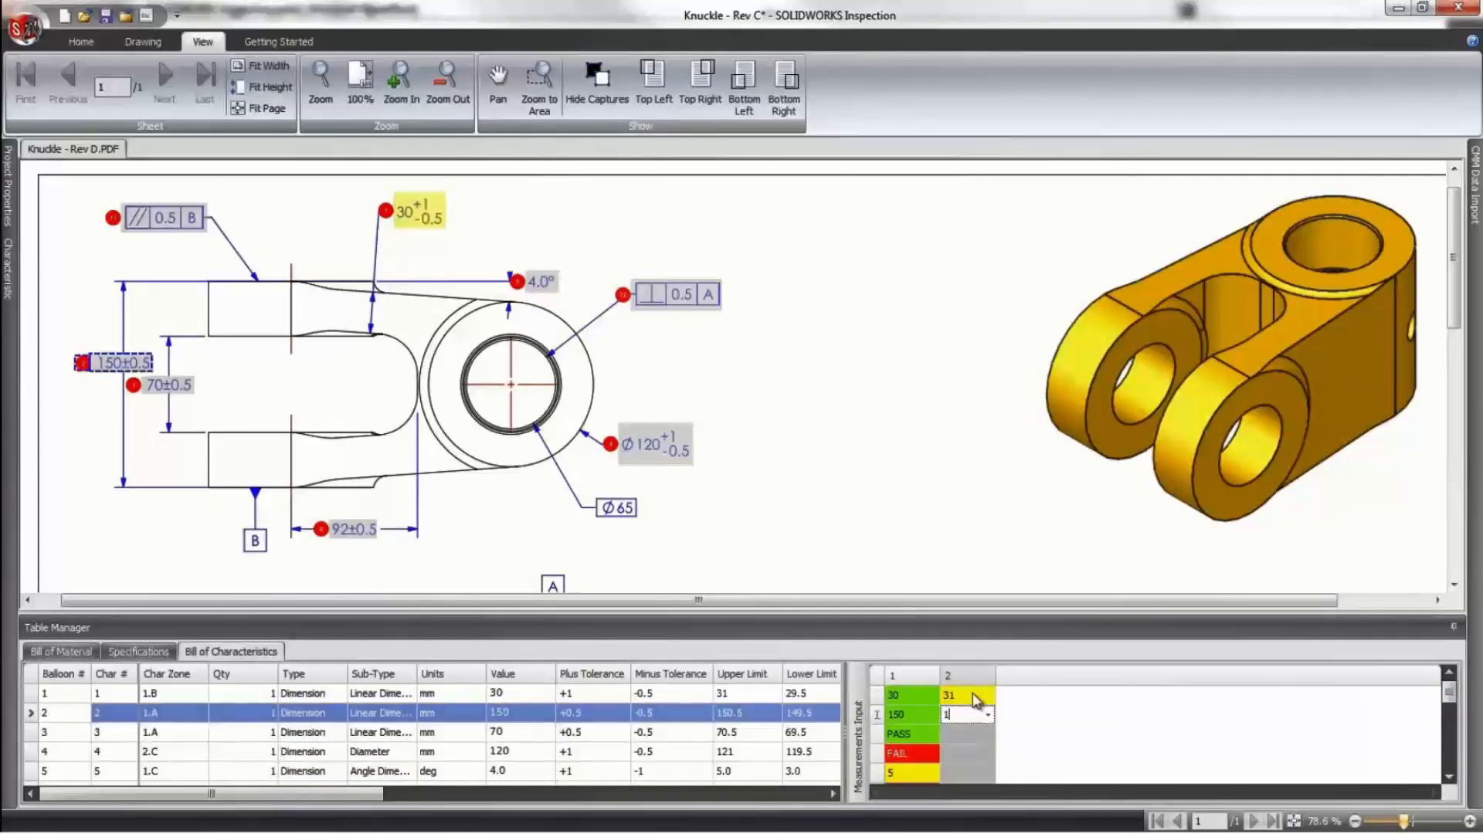
text(55)
key(Return)
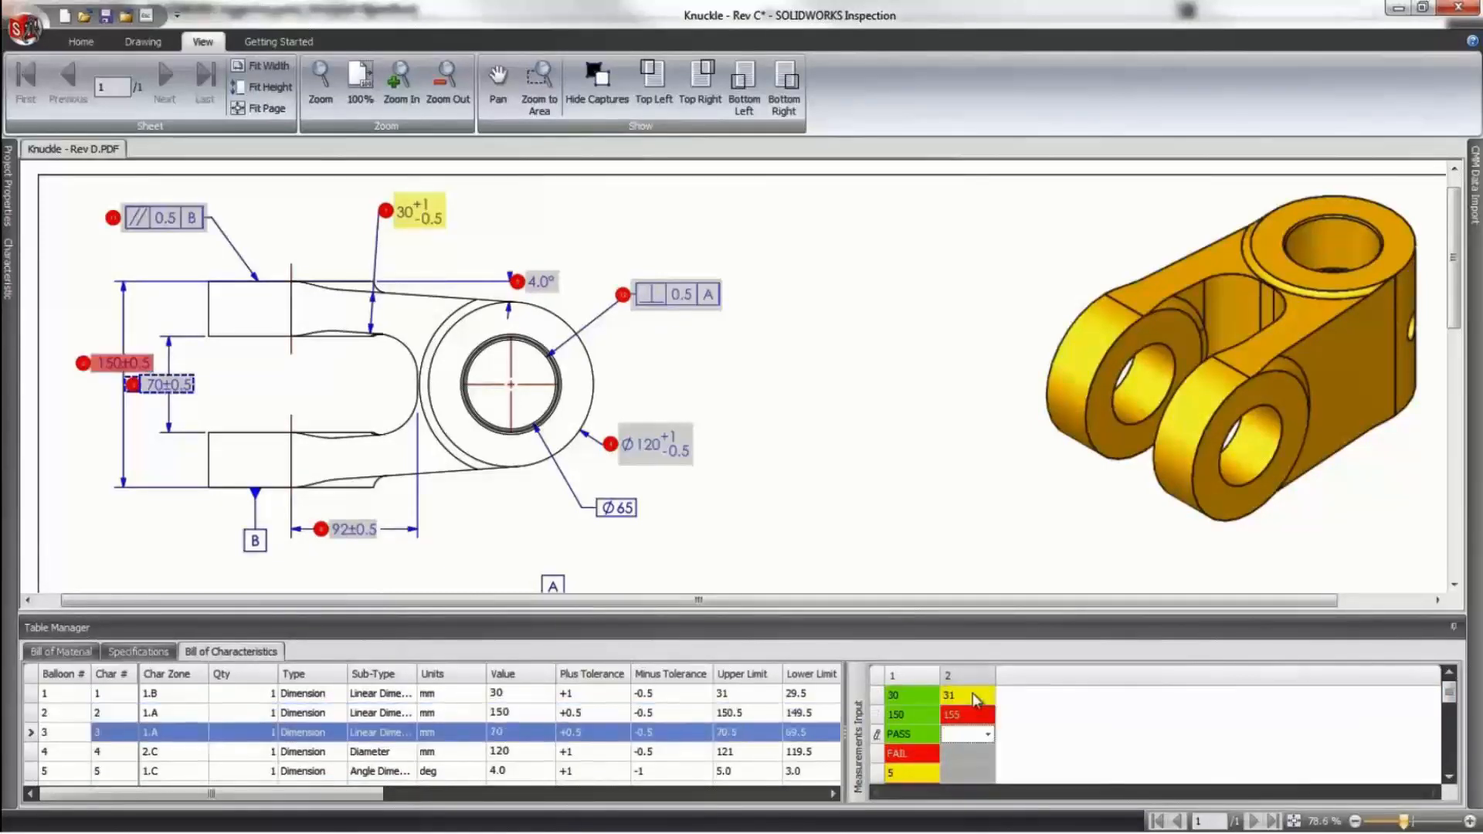
text(FAIL)
key(Return)
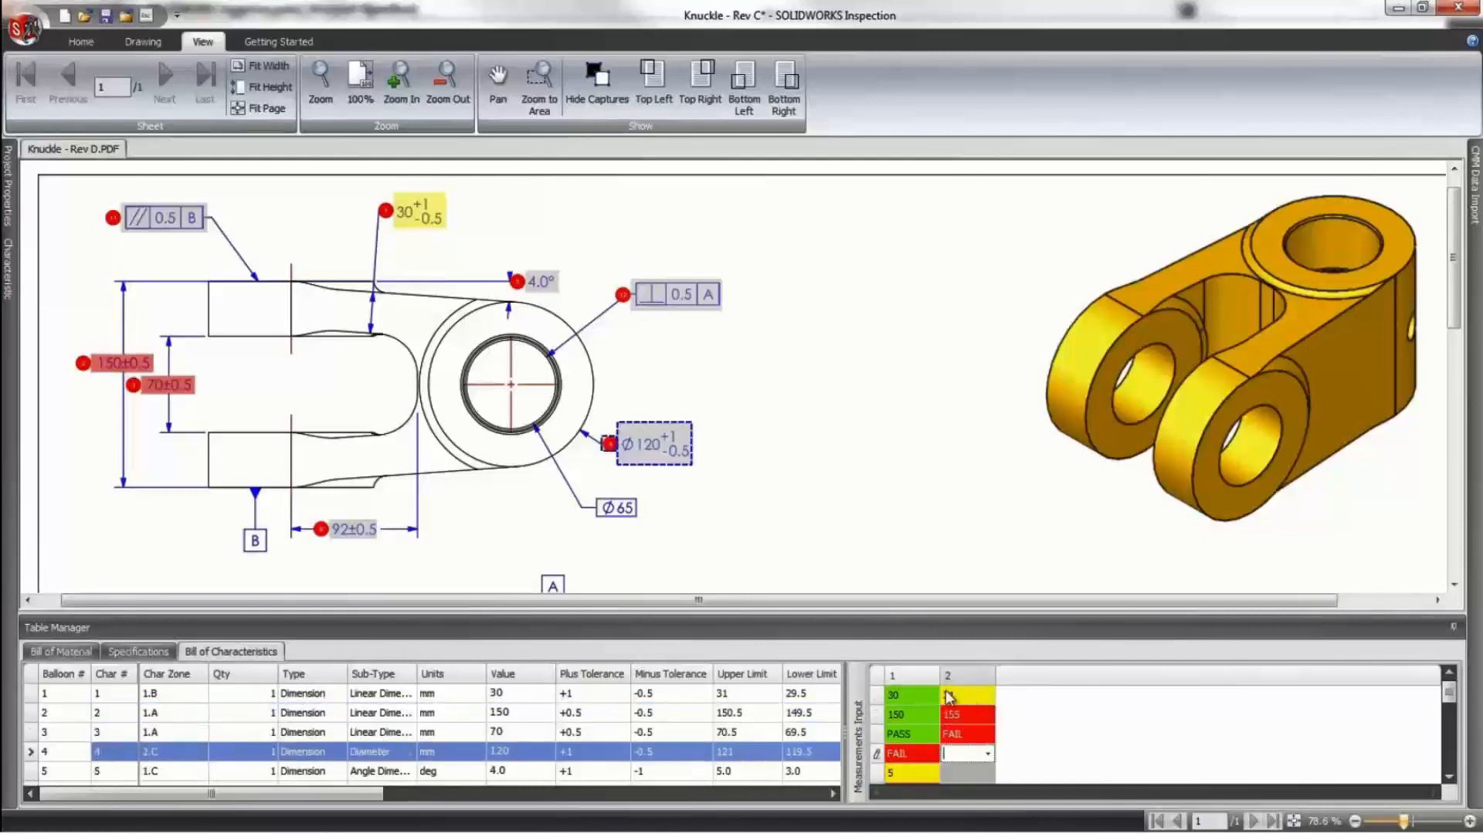
Compare the result highlighting on the drawing for measurement columns 1 and 2.
click(967, 680)
click(964, 674)
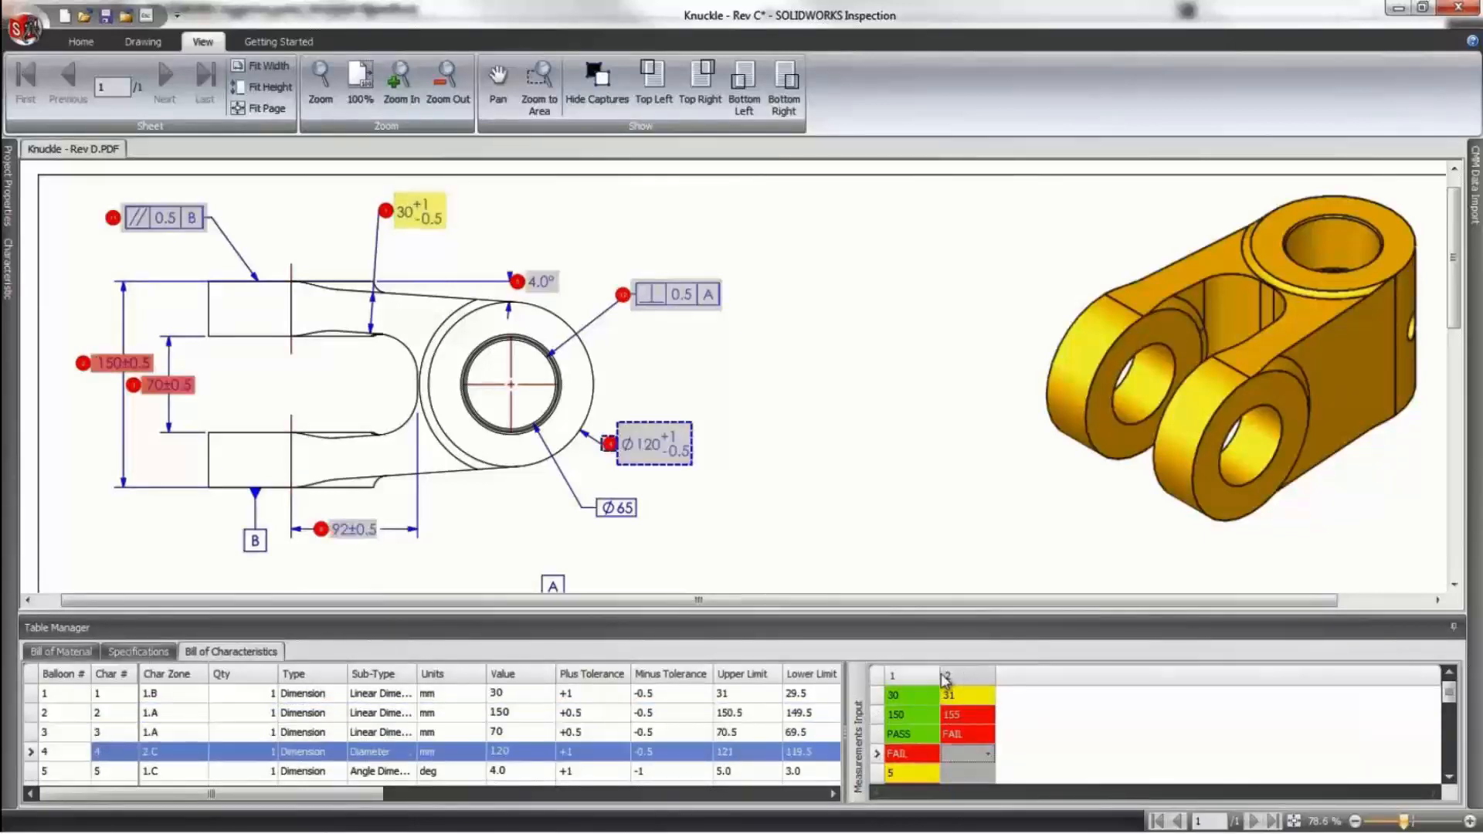
click(913, 678)
click(957, 679)
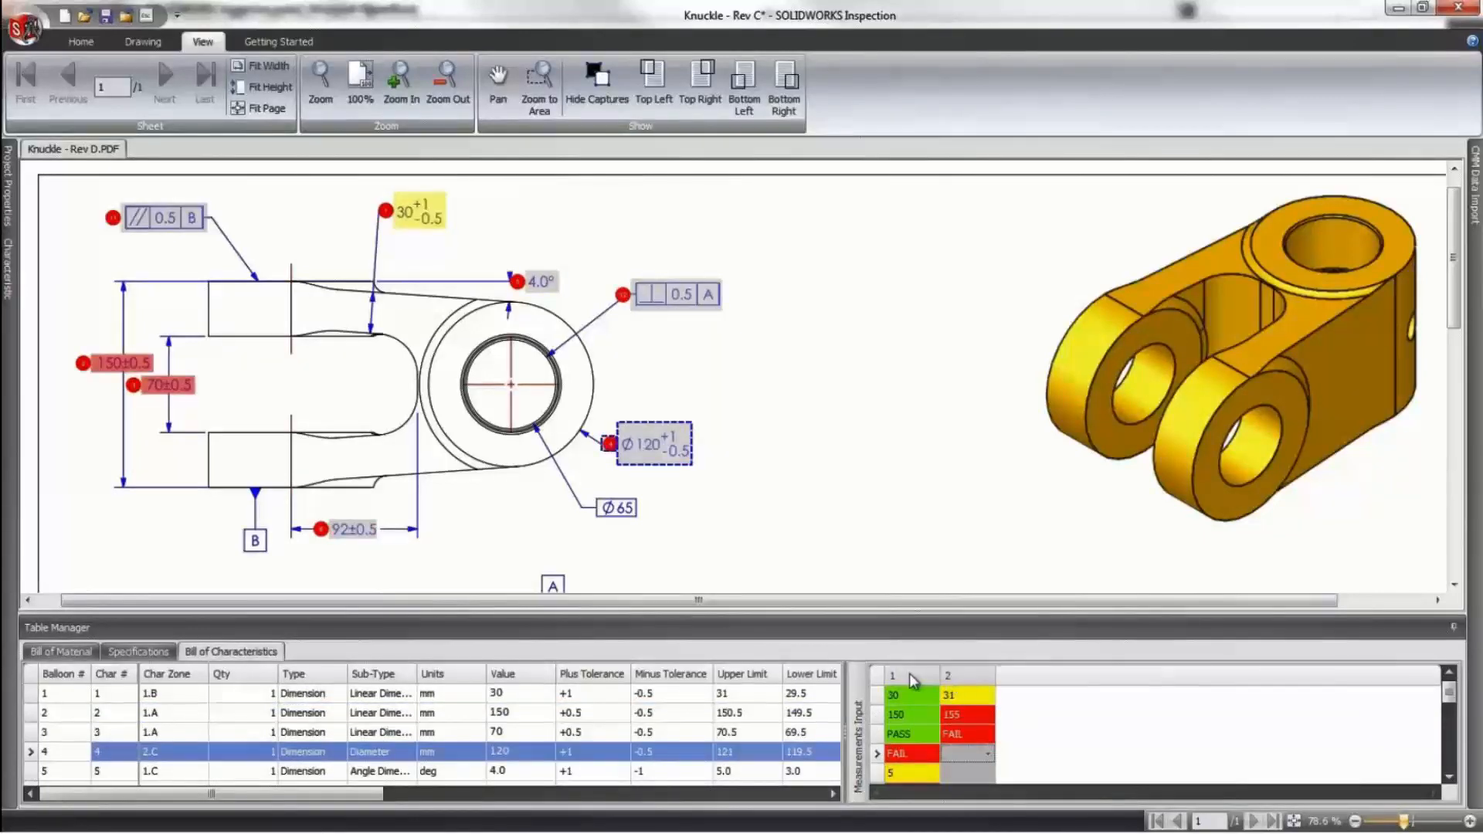
Rename the two measurement columns as Lot 1 and Lot 2.
click(914, 678)
right_click(912, 678)
click(960, 709)
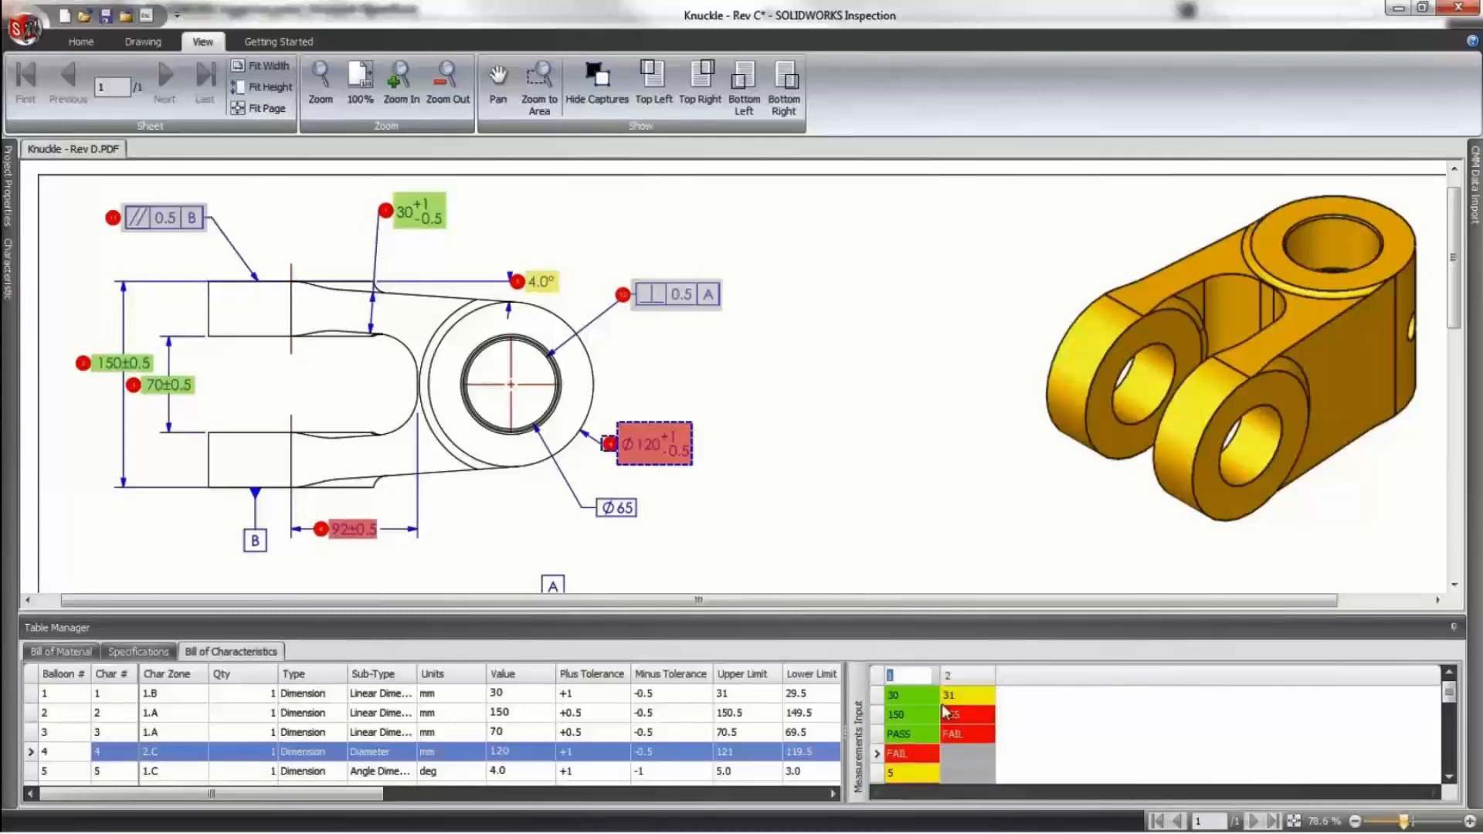
text(Lot)
click(951, 677)
right_click(953, 677)
click(993, 710)
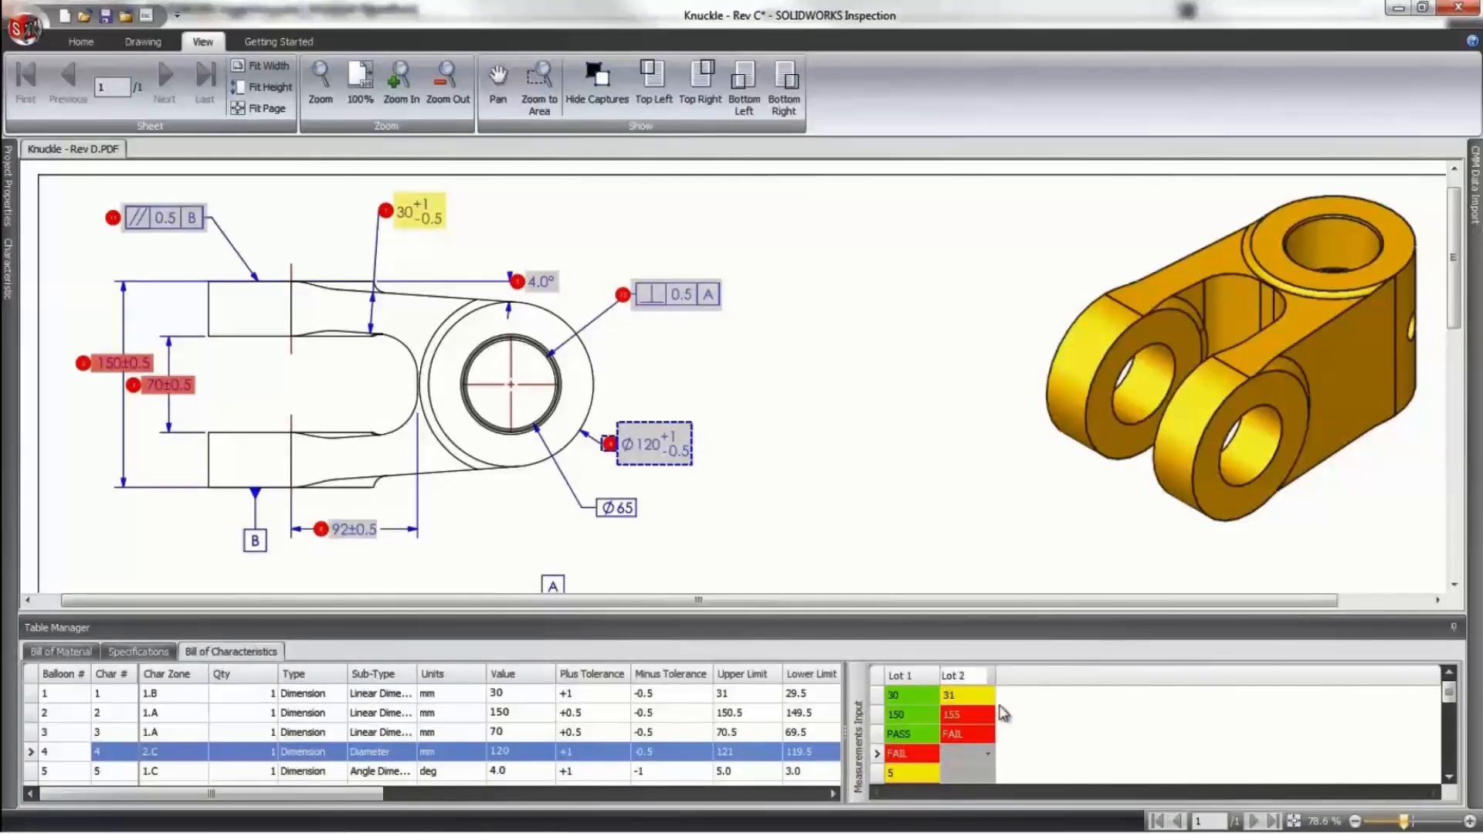
click(998, 703)
Delete the Lot 1 and Lot 2 measurement columns from the measurements input table.
click(922, 677)
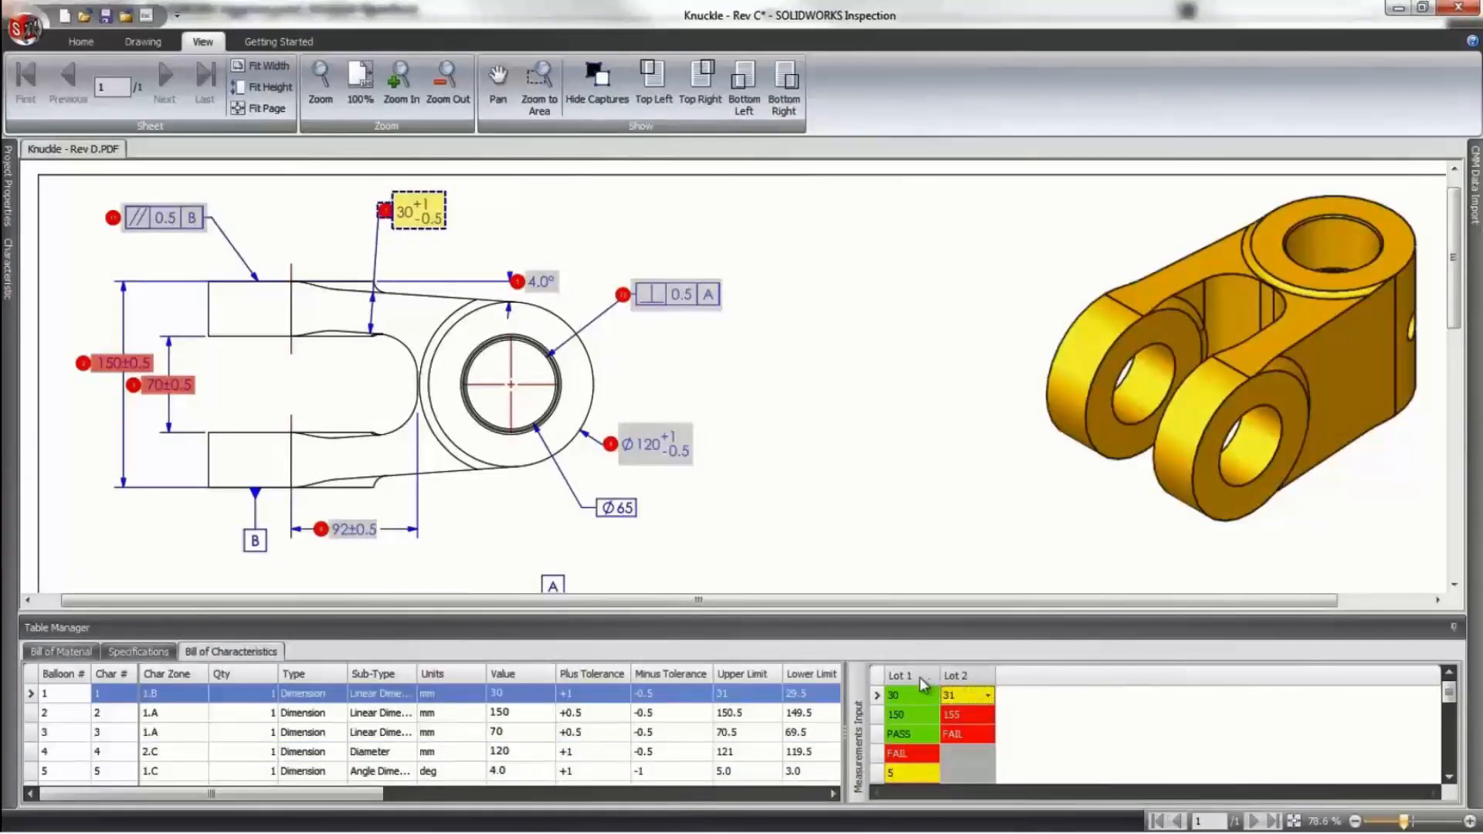
right_click(922, 679)
click(965, 734)
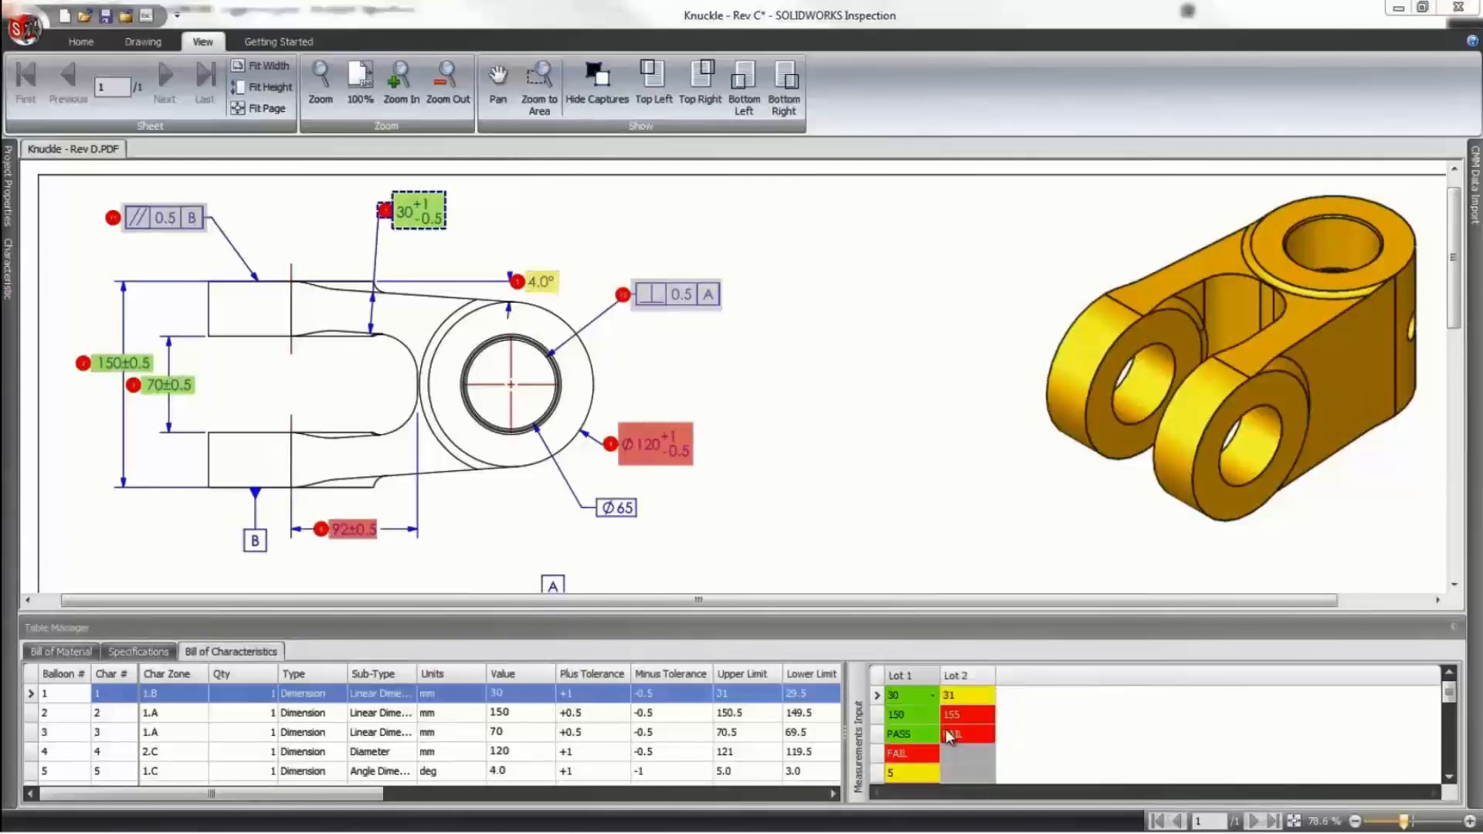
click(809, 489)
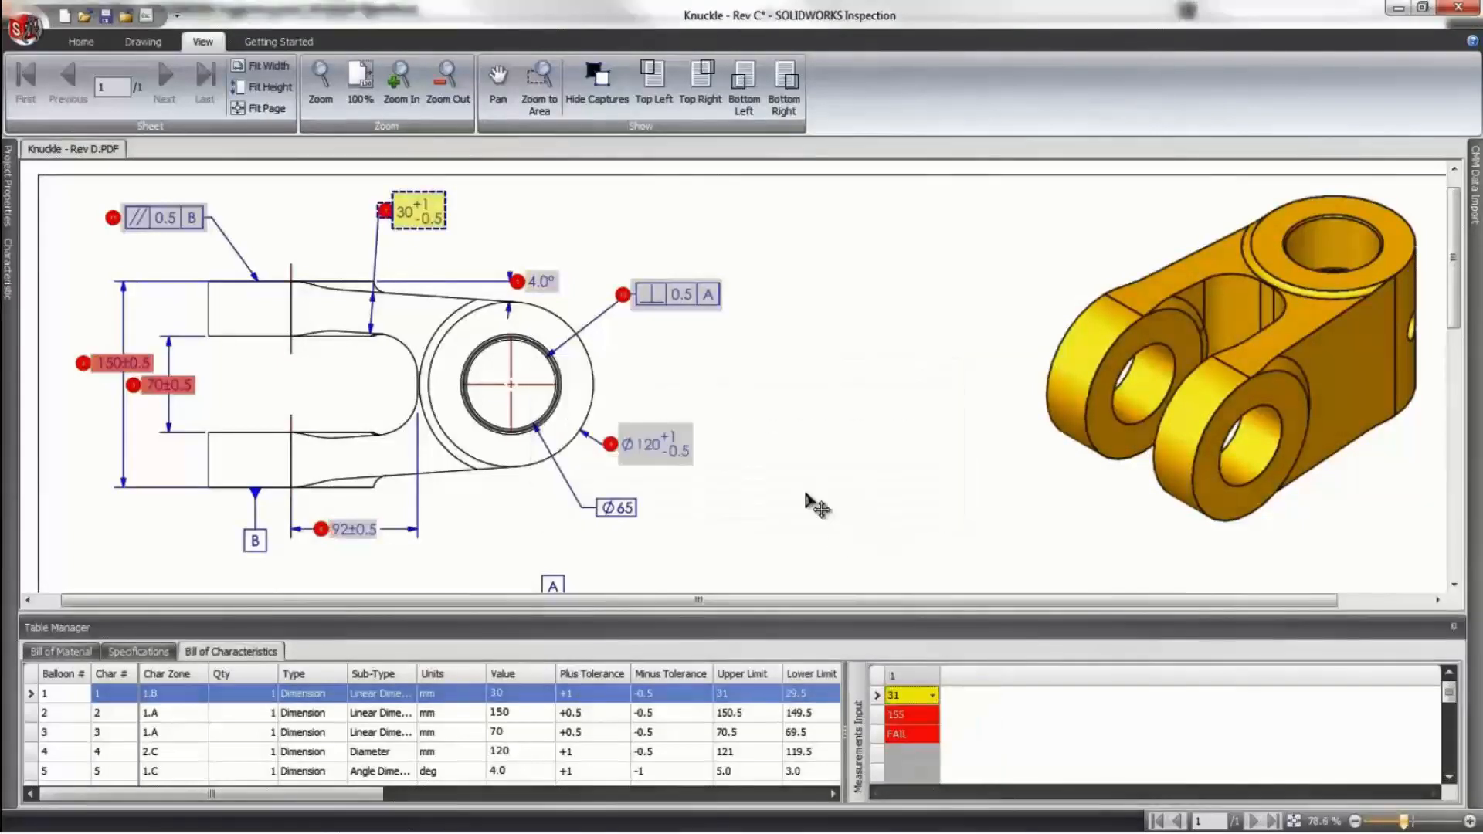
right_click(911, 677)
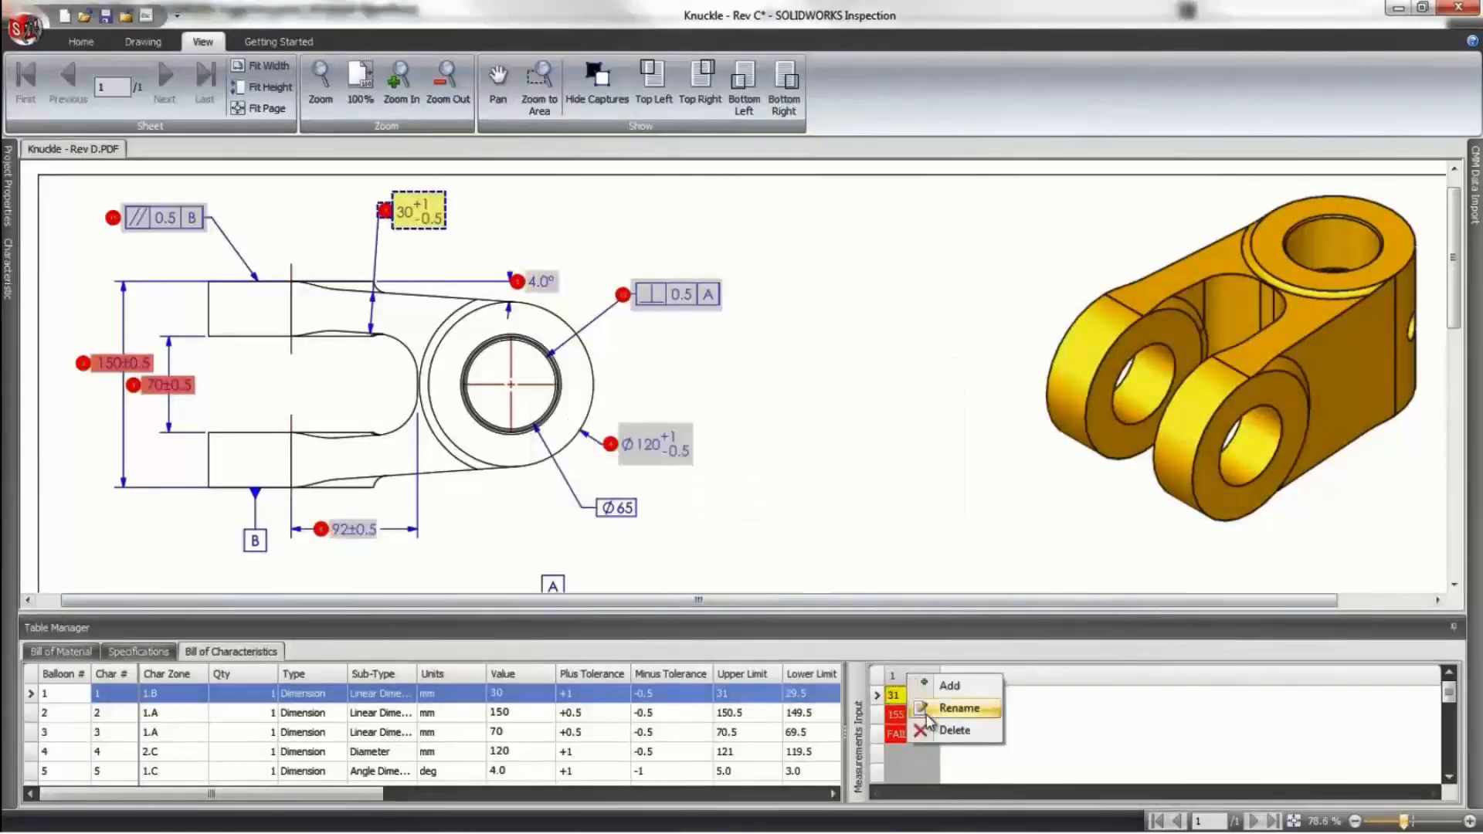
click(934, 729)
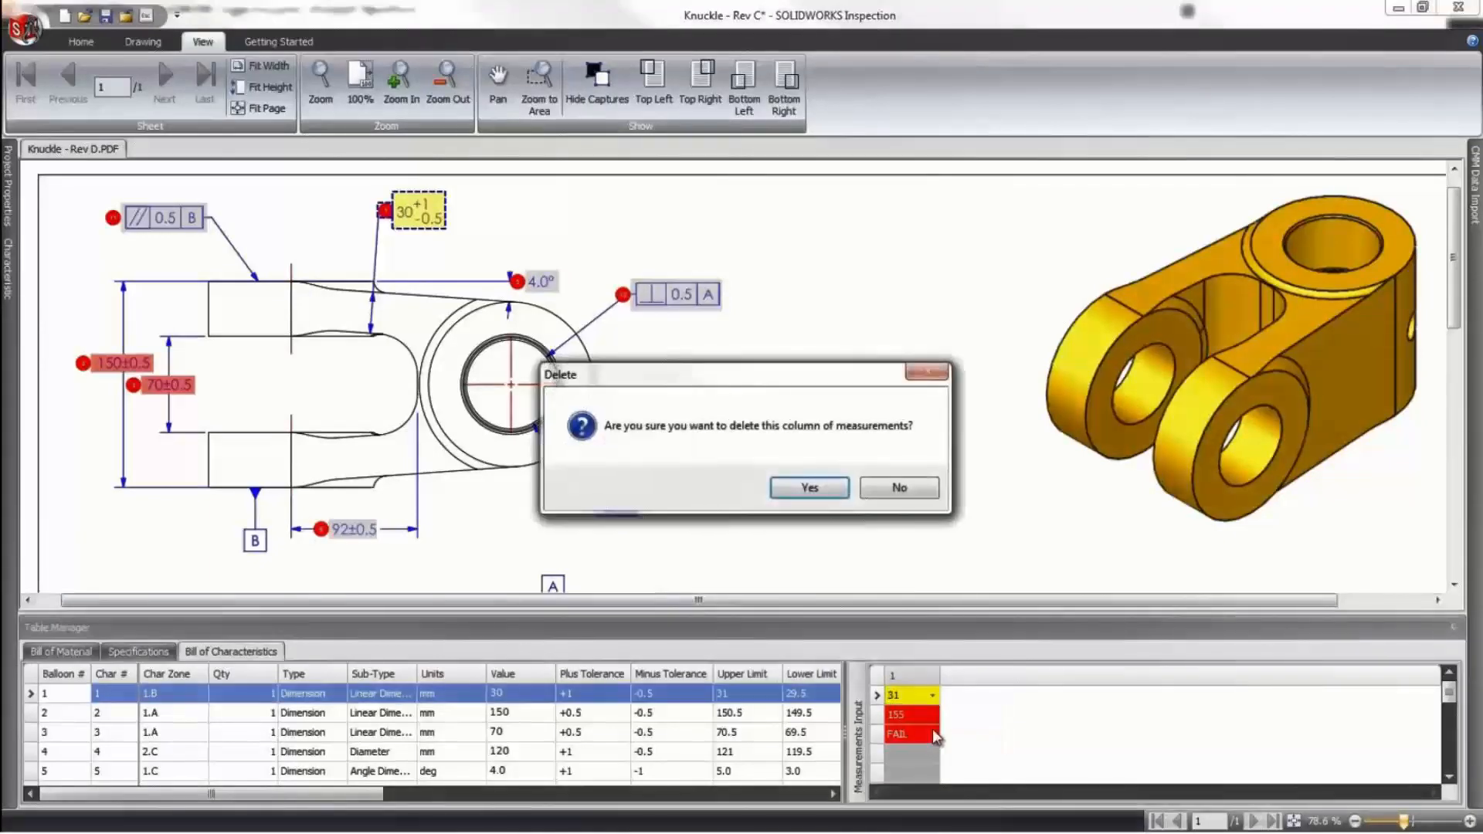
click(804, 490)
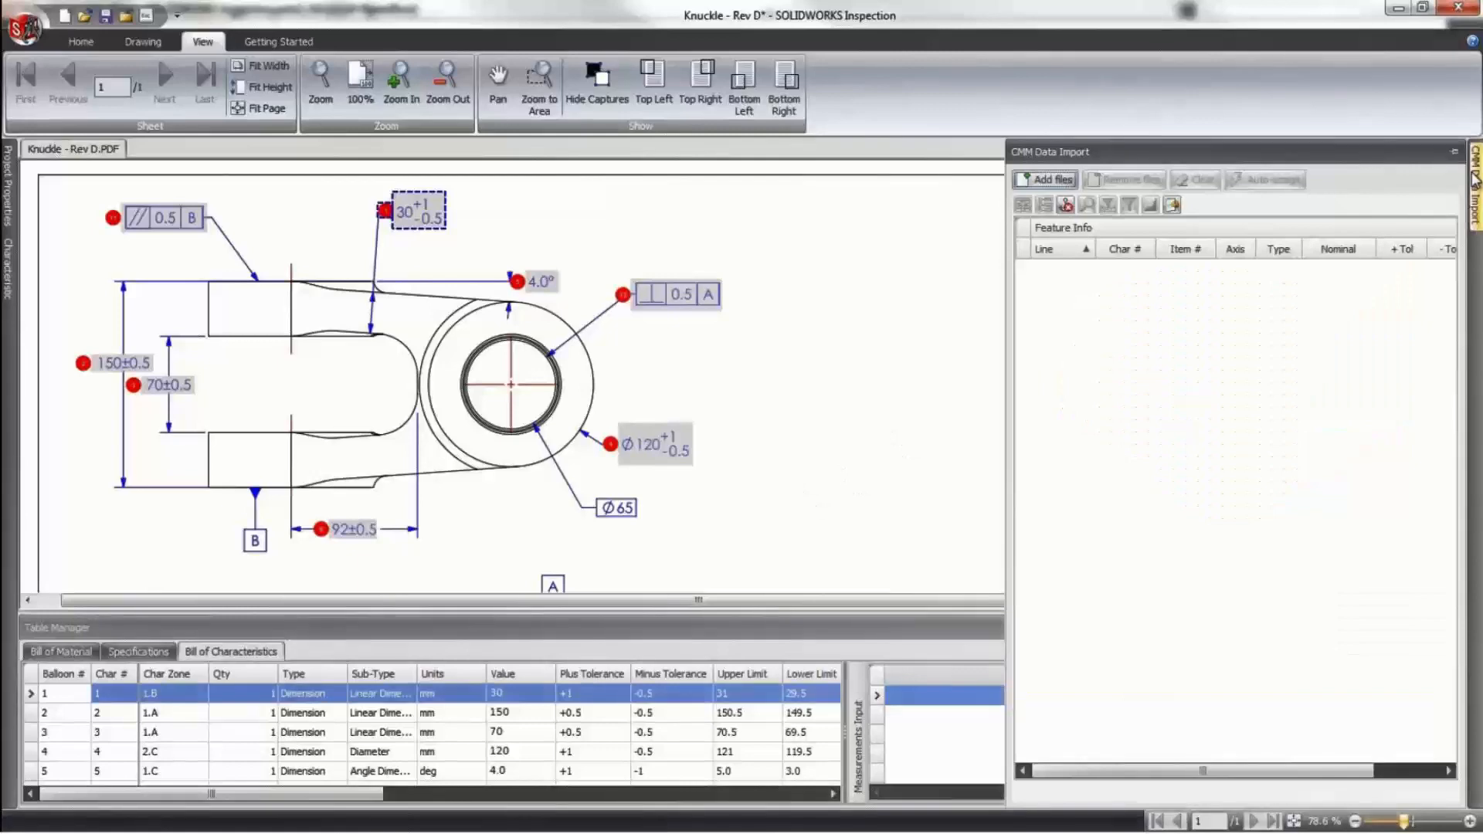
Import the CMM result files PDCMIS C001.txt, PDCMIS C002.txt and PDCMIS C003.txt, and keep the imported CMM data permanently displayed.
click(1065, 180)
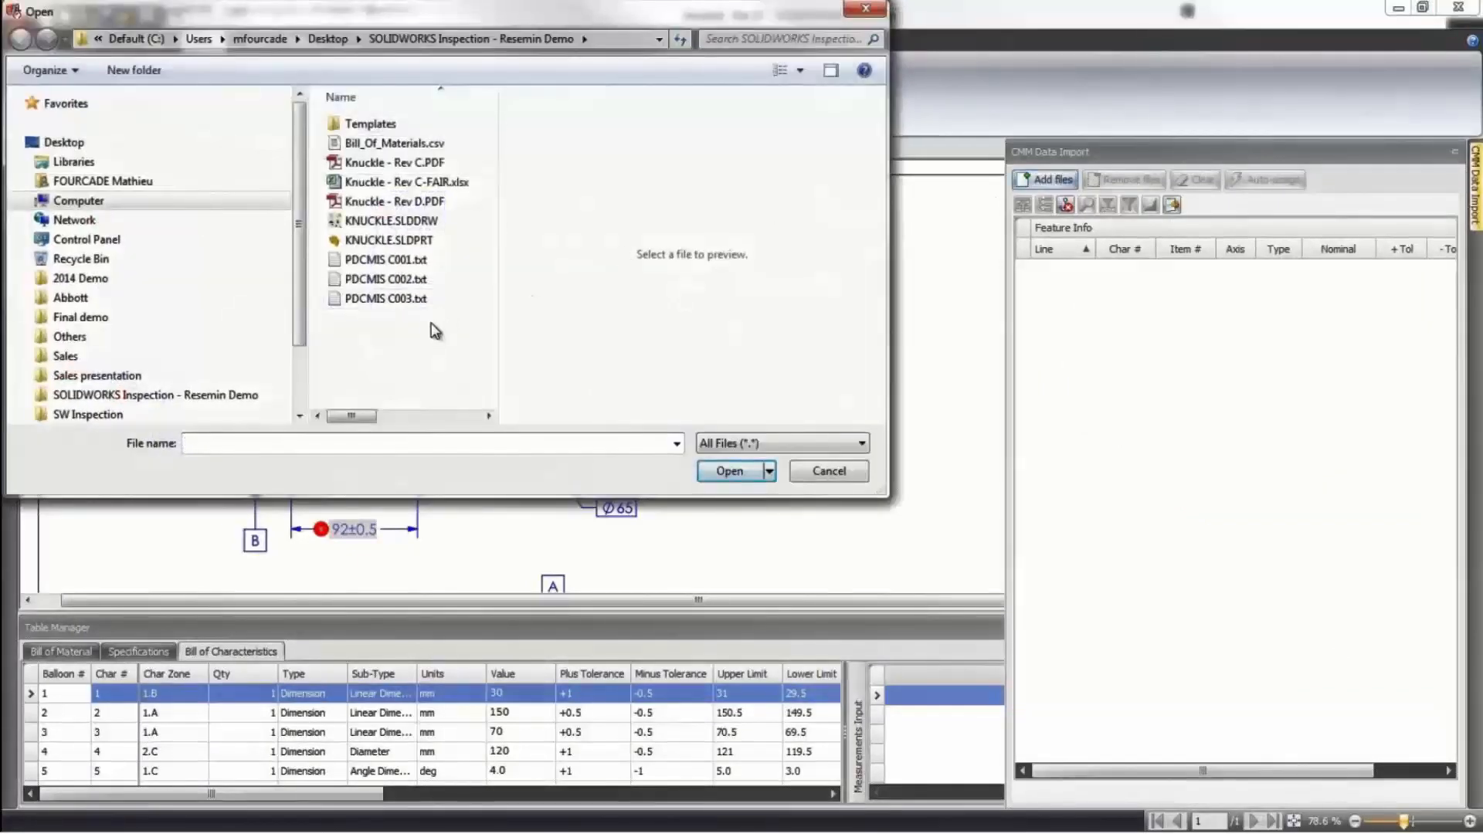
drag(437, 334, 402, 265)
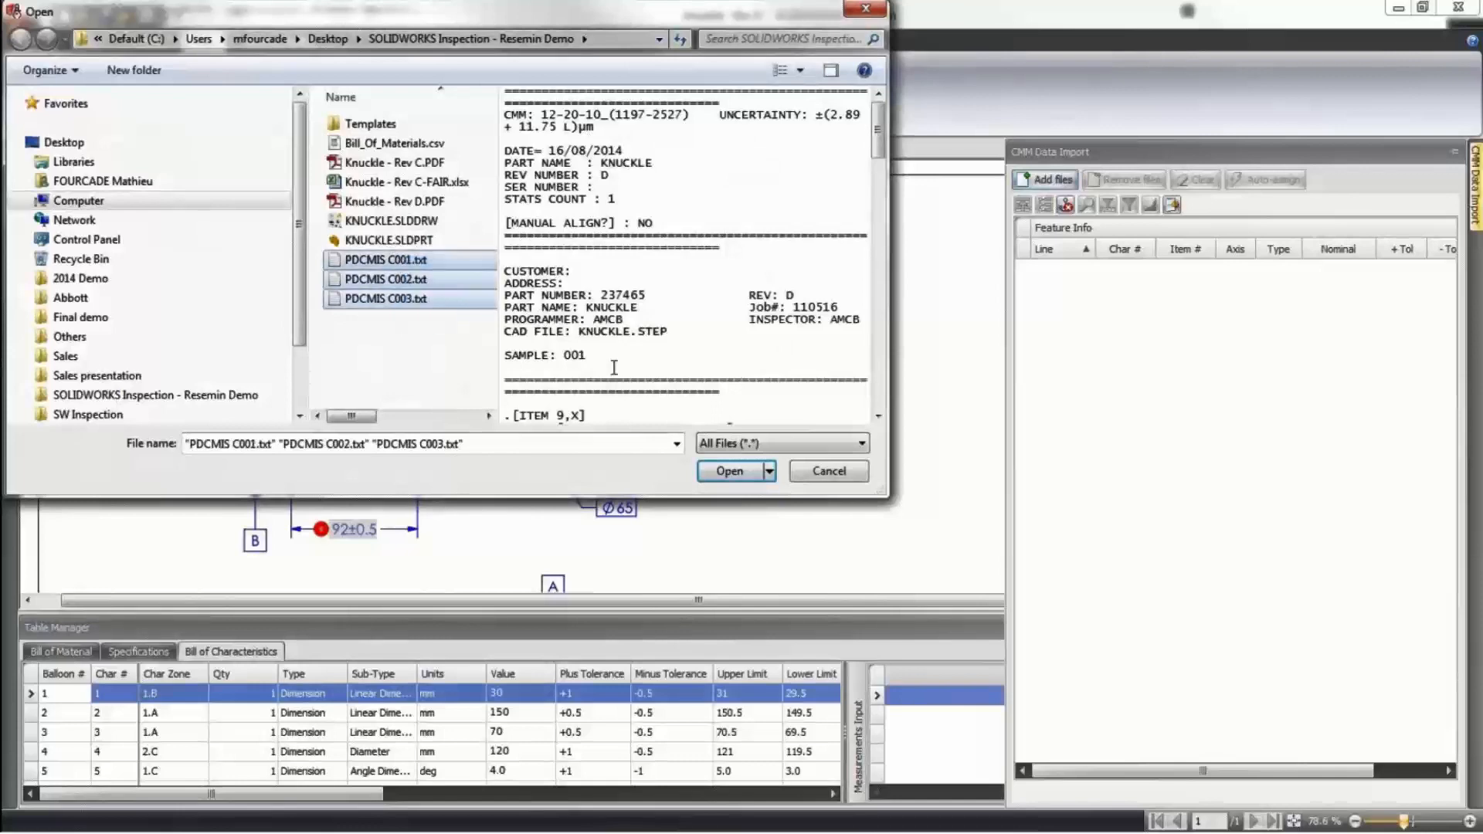
click(730, 471)
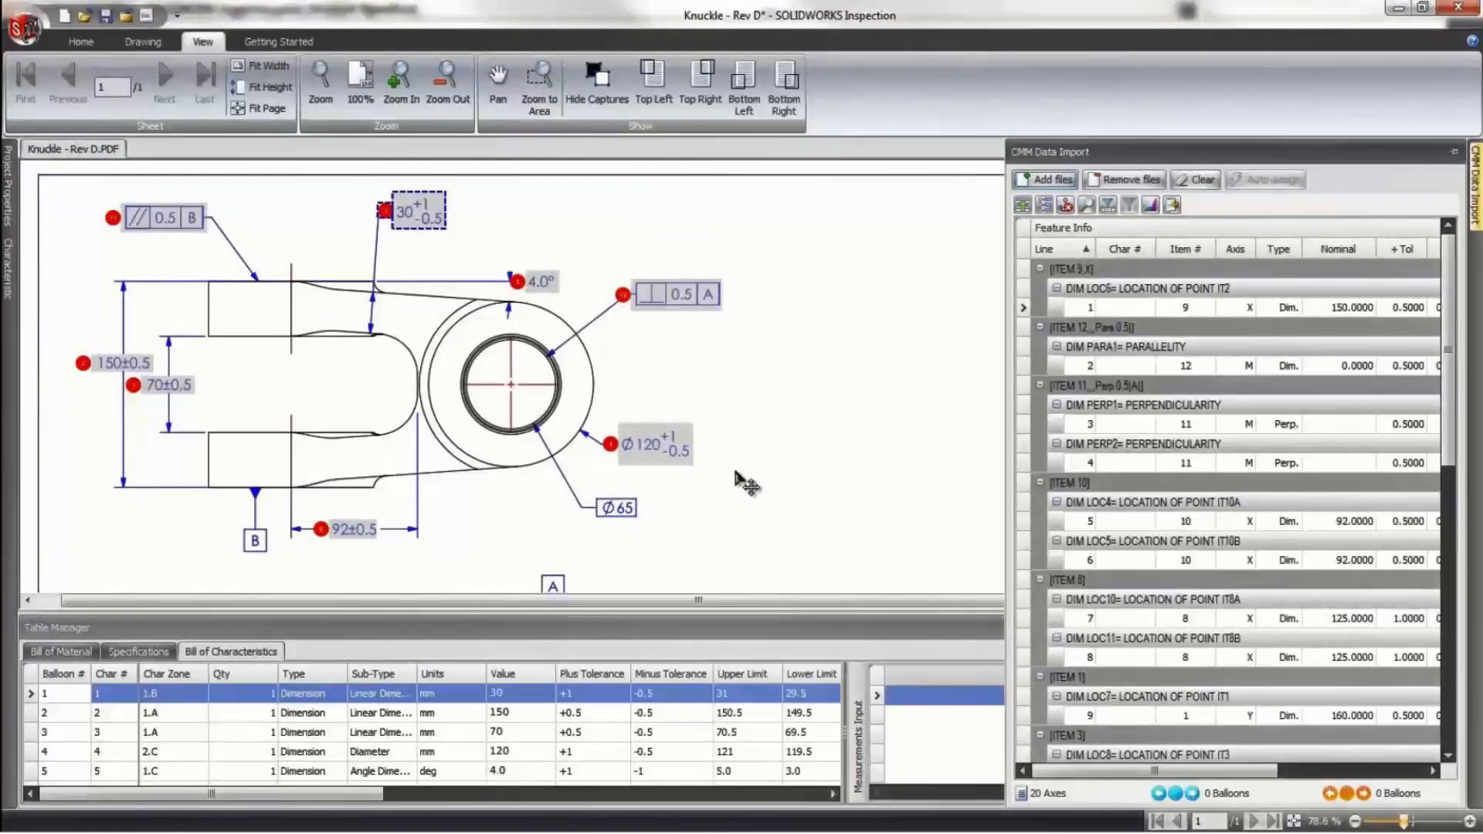
click(841, 530)
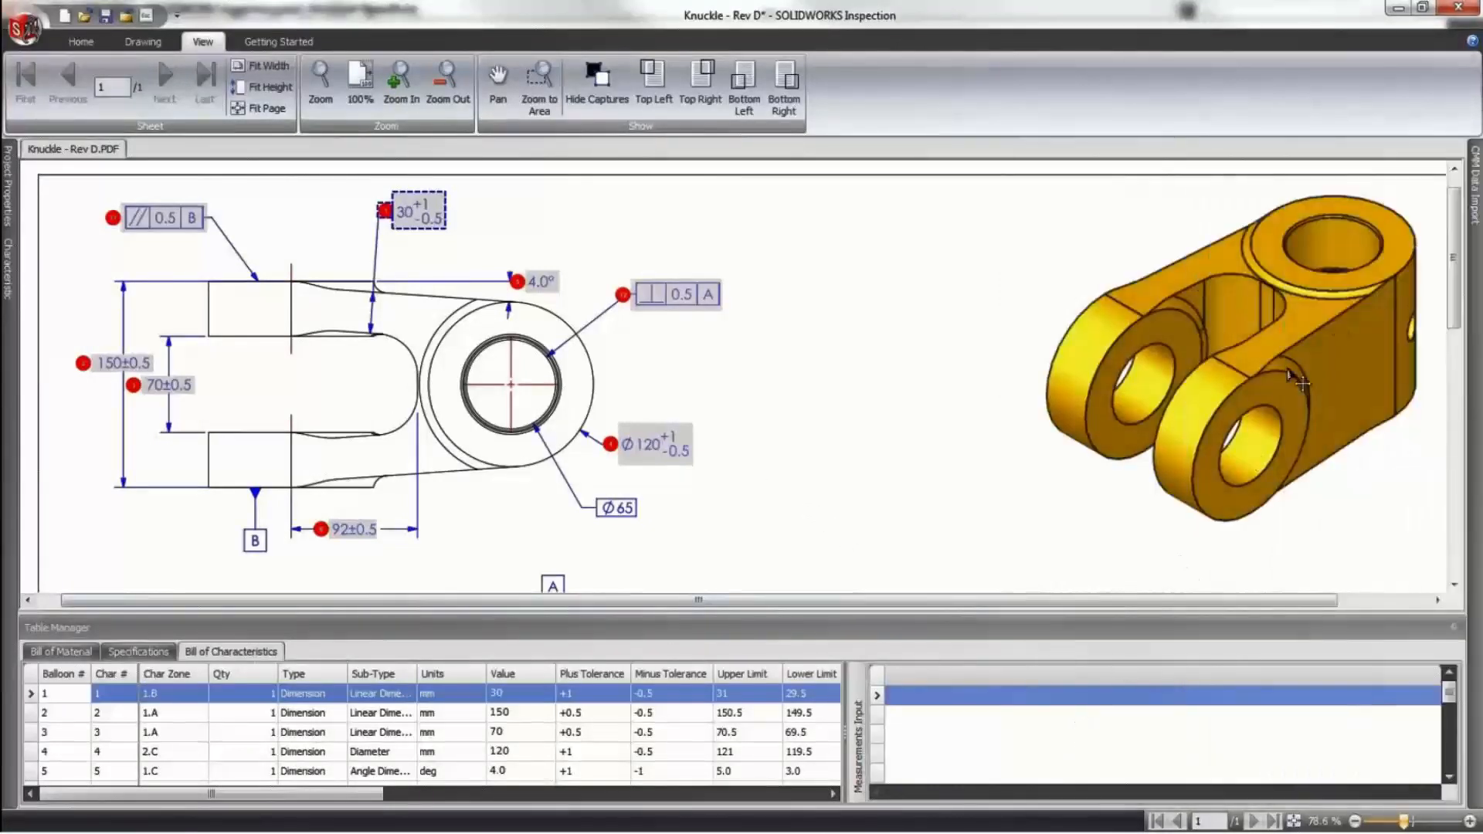
mouse_move(1475, 178)
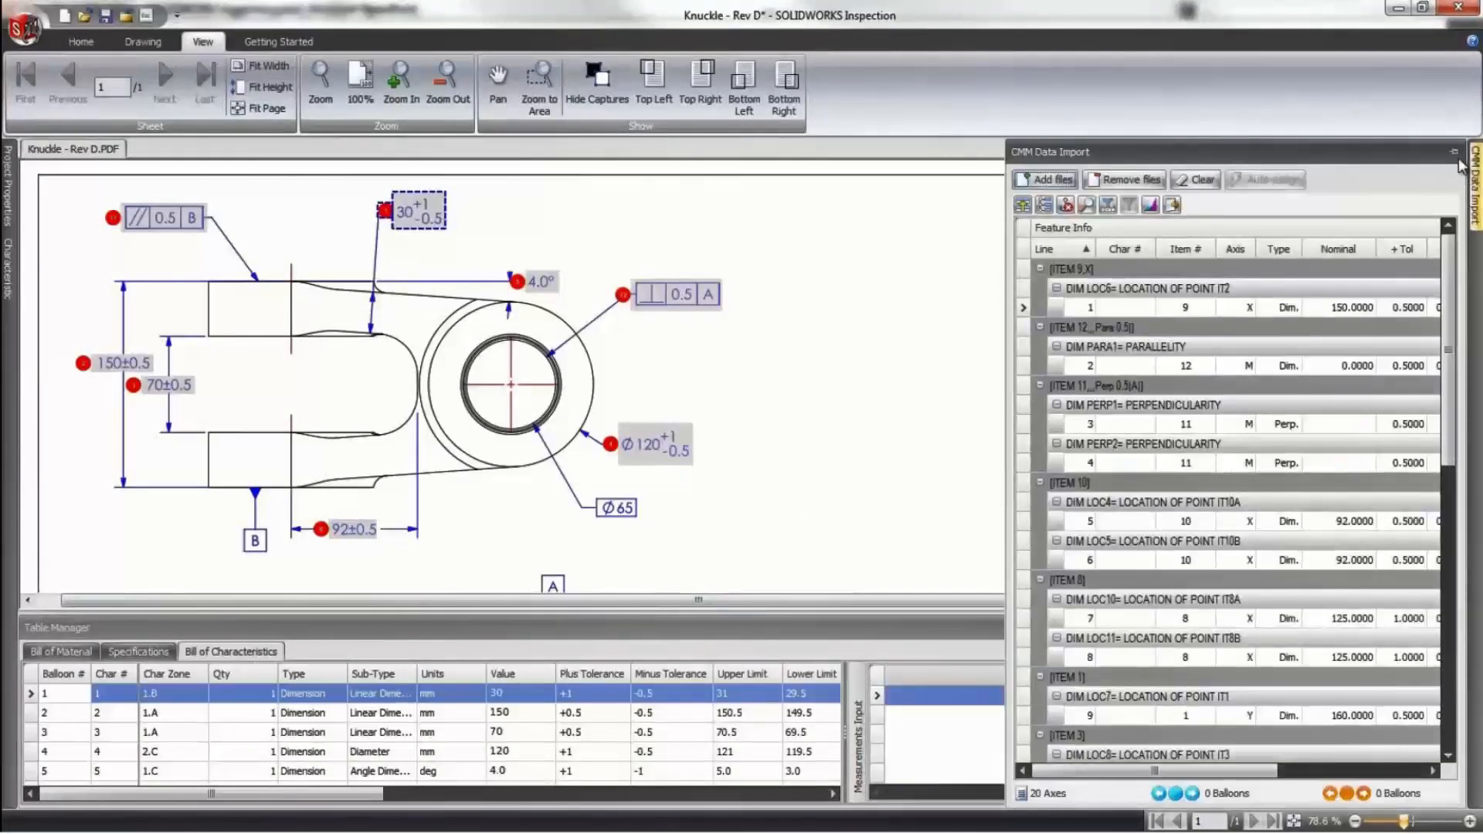
click(1455, 152)
Review the imported CMM features and the values of the three files, and clear any existing CMM result assignments.
drag(1243, 576, 1400, 576)
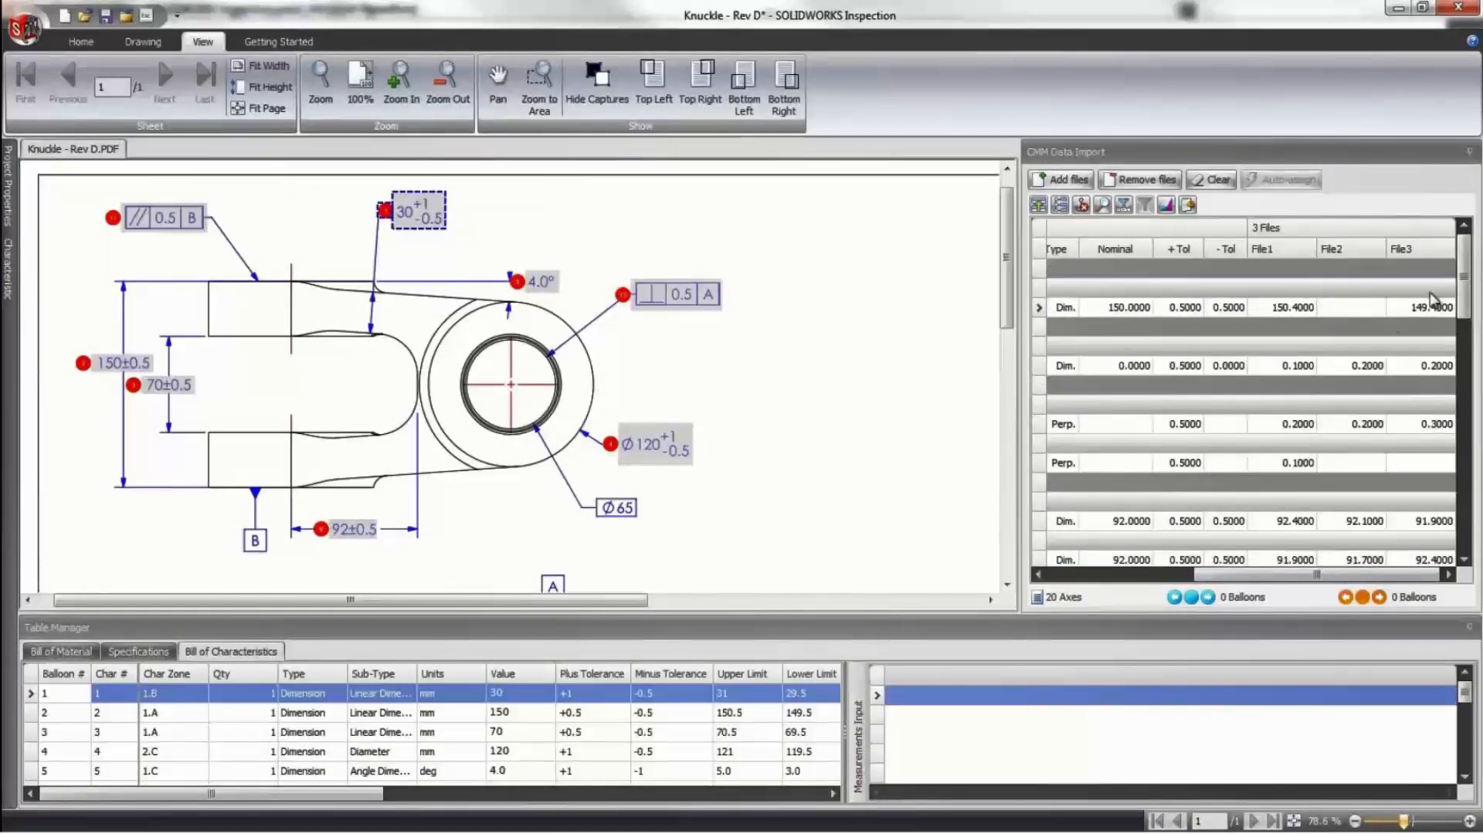
mouse_move(1465, 278)
mouse_down()
mouse_move(1468, 441)
mouse_move(1467, 263)
mouse_up()
drag(1356, 576, 1151, 579)
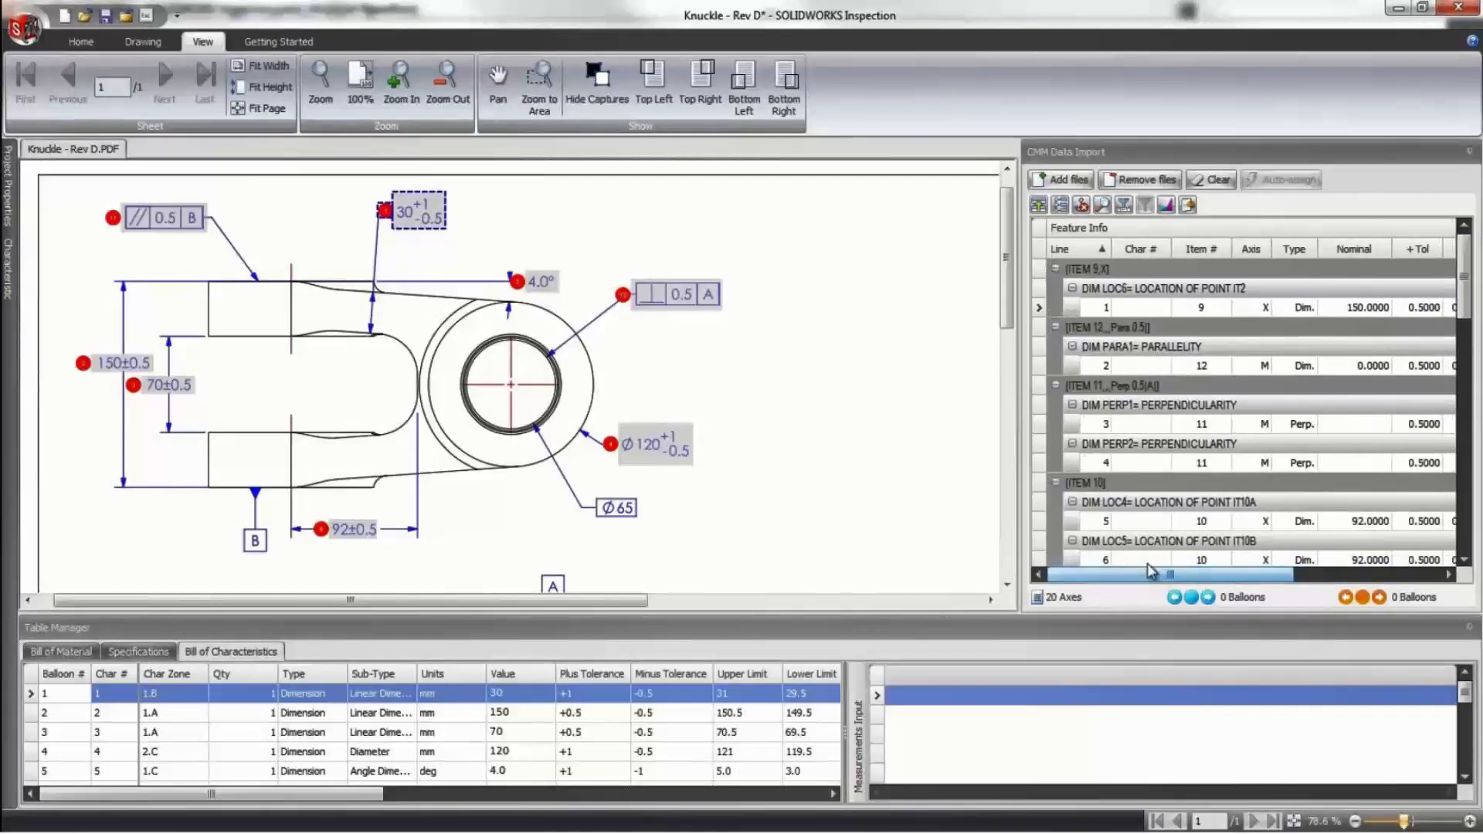
click(1211, 181)
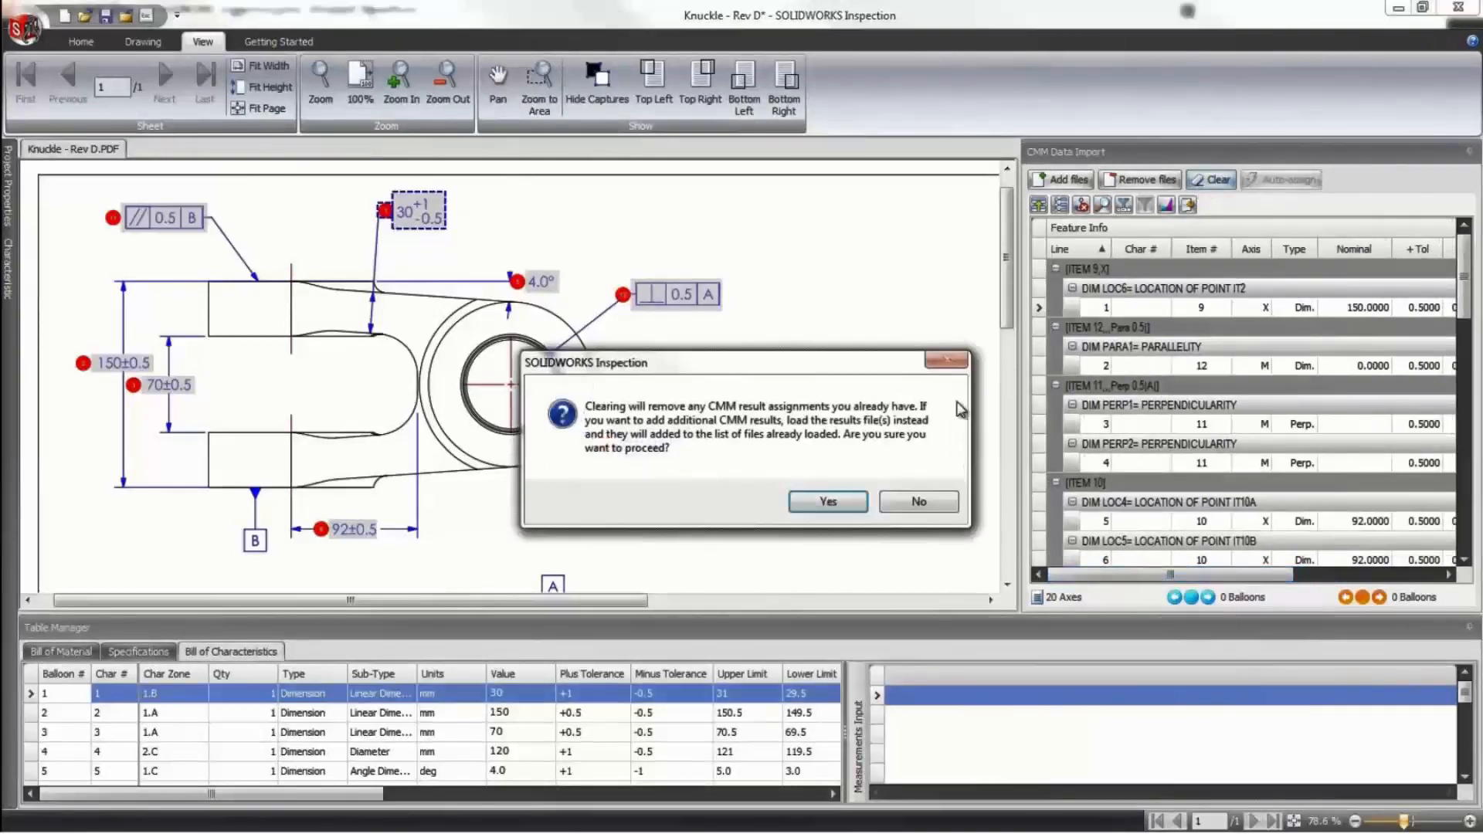
click(824, 503)
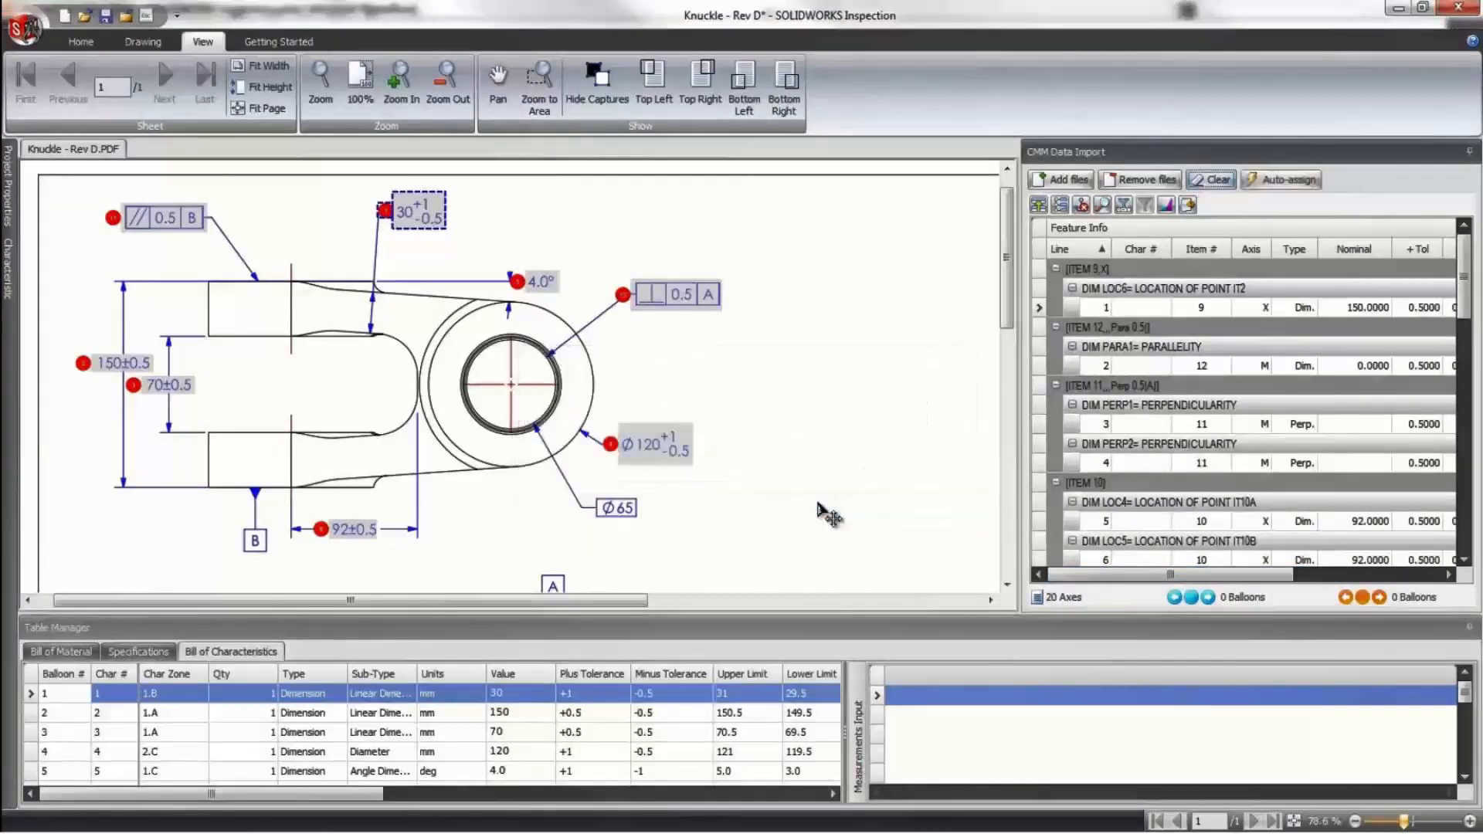
Auto-assign the CMM results by nominal, plus tolerance and minus tolerance with an exact match, overwriting any existing results.
click(1275, 184)
click(1285, 206)
click(1285, 229)
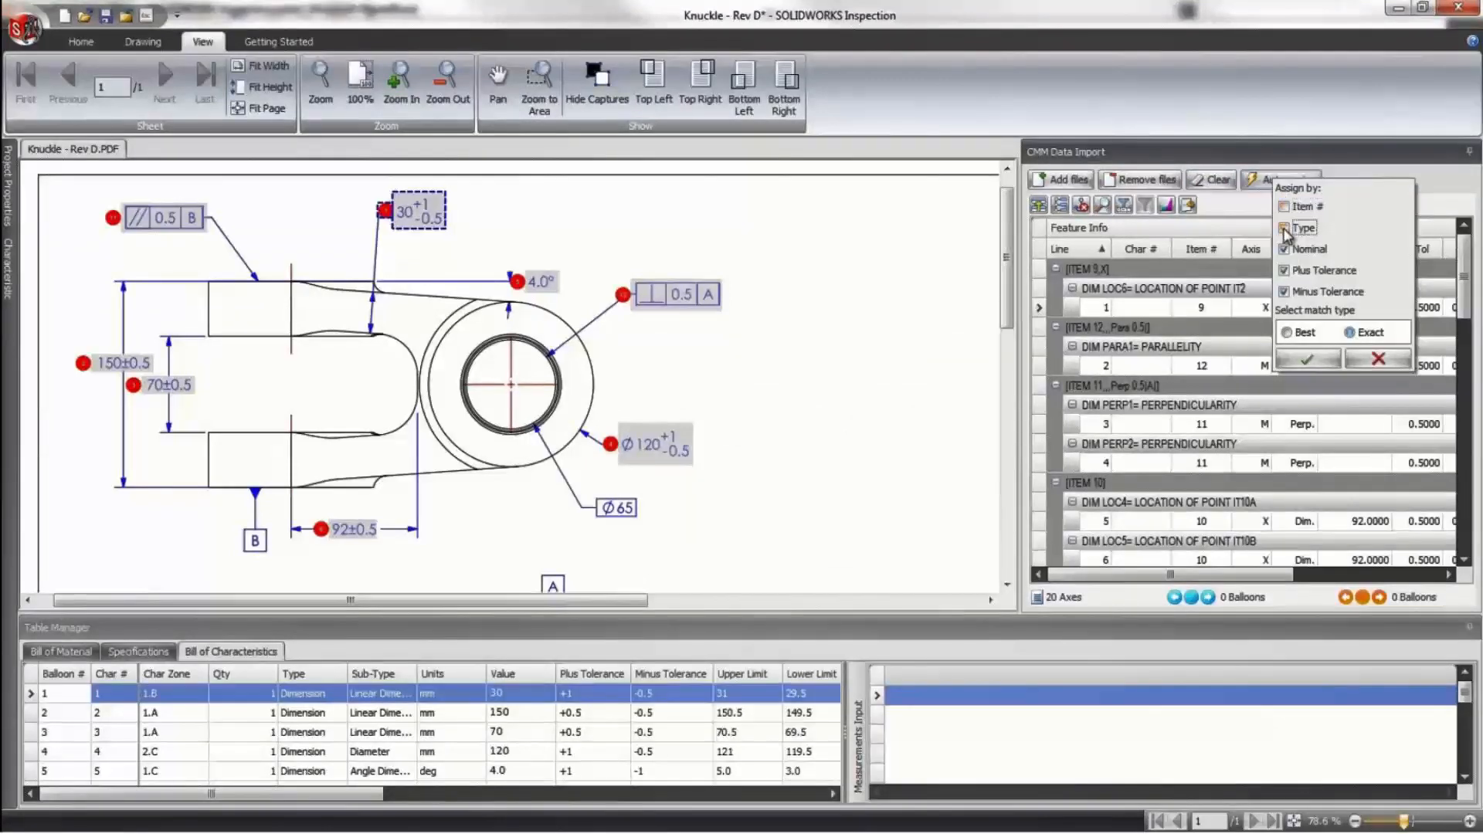
click(1310, 360)
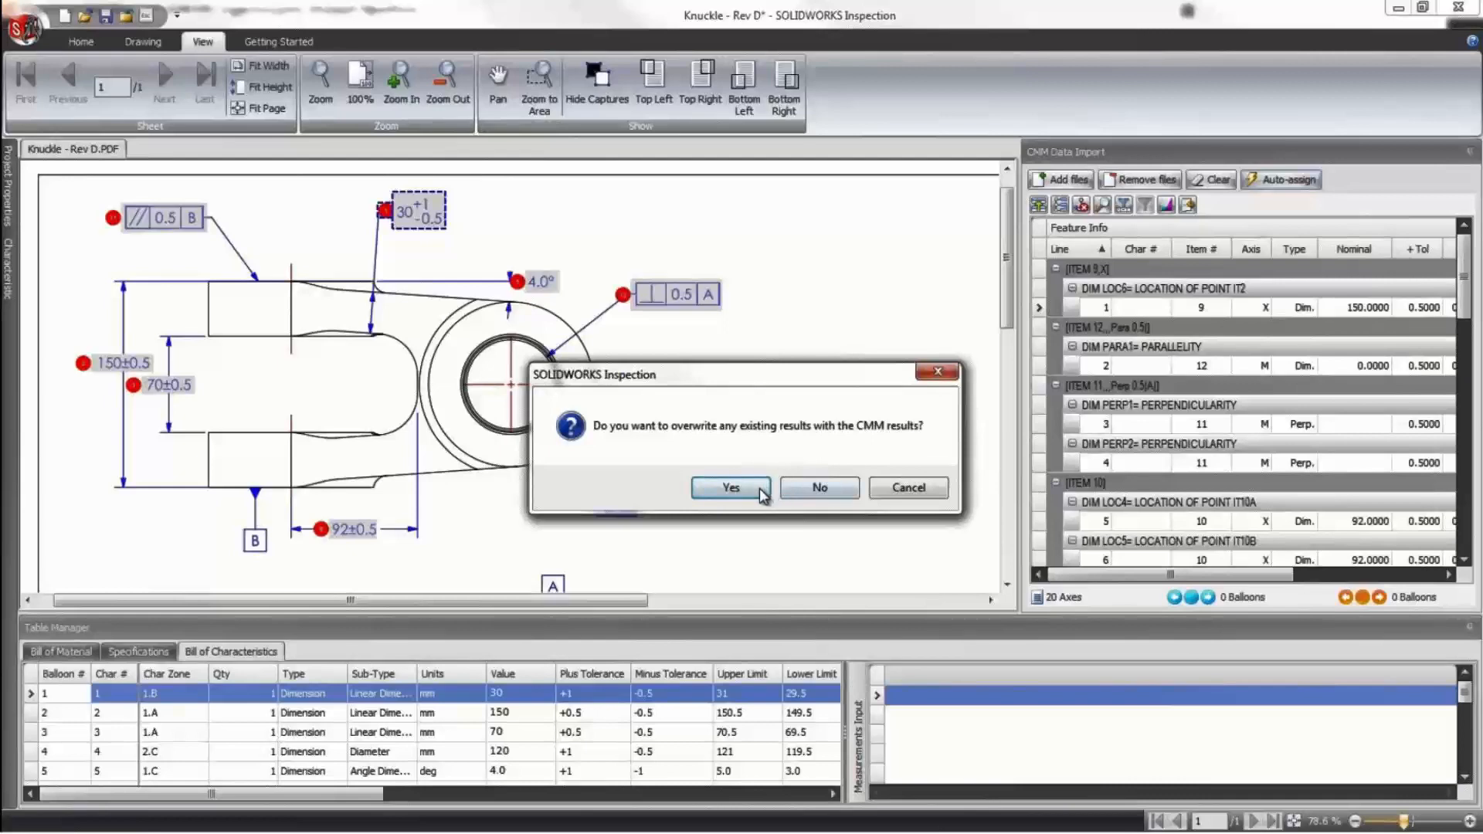
click(731, 487)
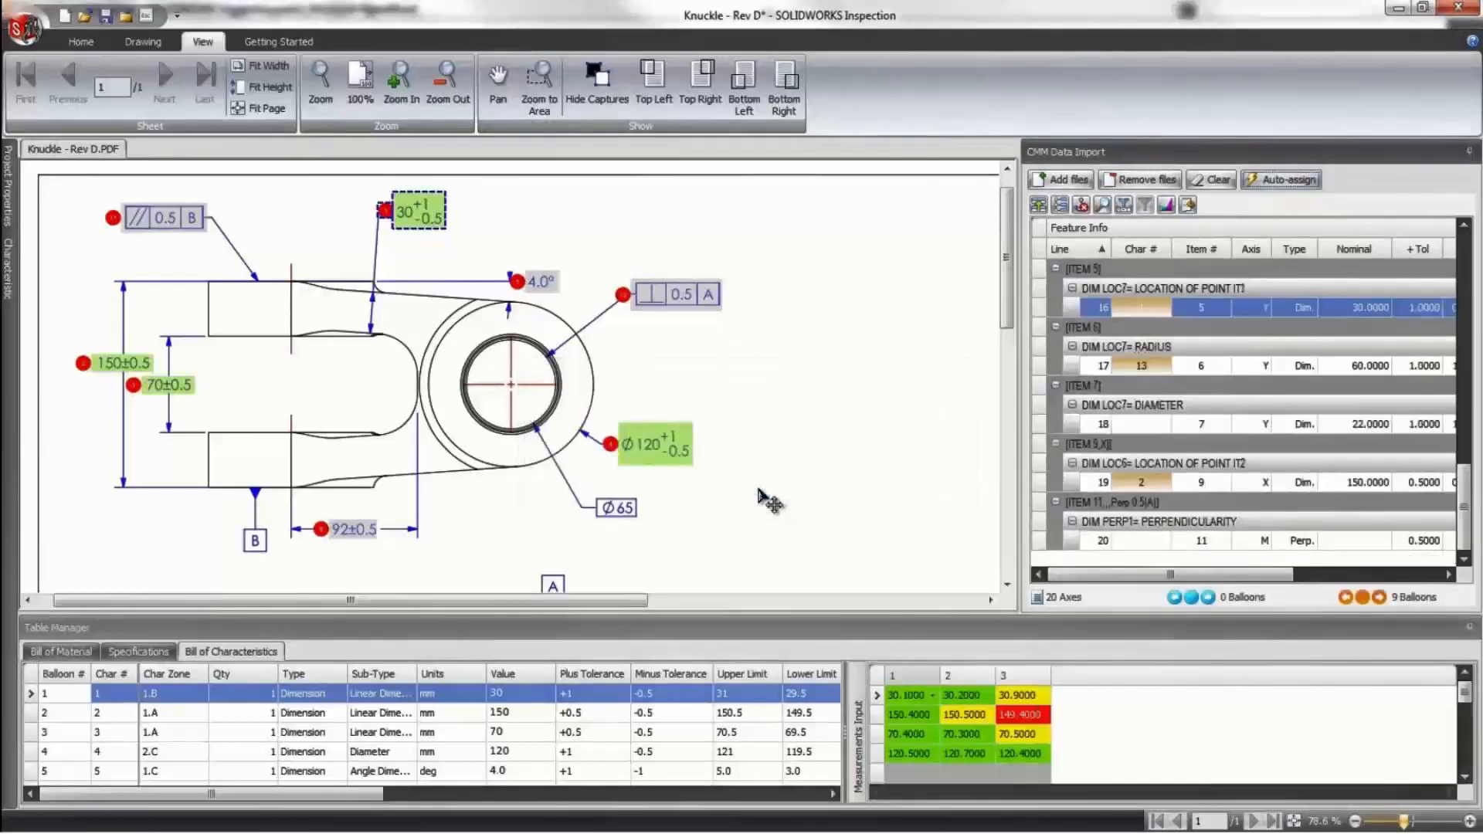
Manually assign characteristic 14 to the Item 7 diameter on line 18 of the CMM data.
mouse_move(1465, 699)
mouse_down()
mouse_move(1462, 765)
mouse_move(1450, 682)
mouse_up()
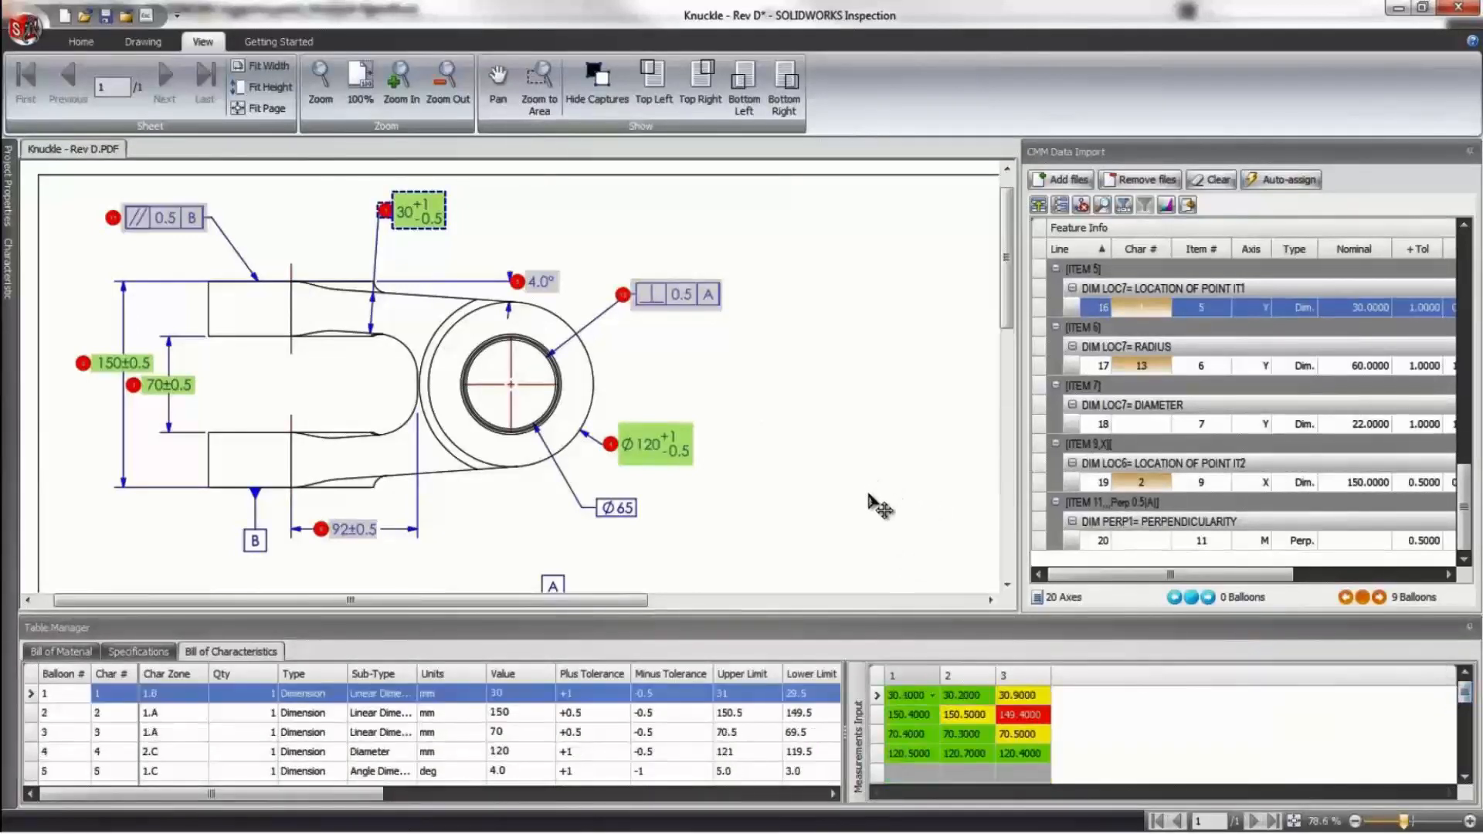
scroll(870, 495, up, 1)
mouse_move(870, 495)
middle_down()
mouse_move(564, 252)
mouse_move(358, 467)
mouse_move(408, 212)
middle_up()
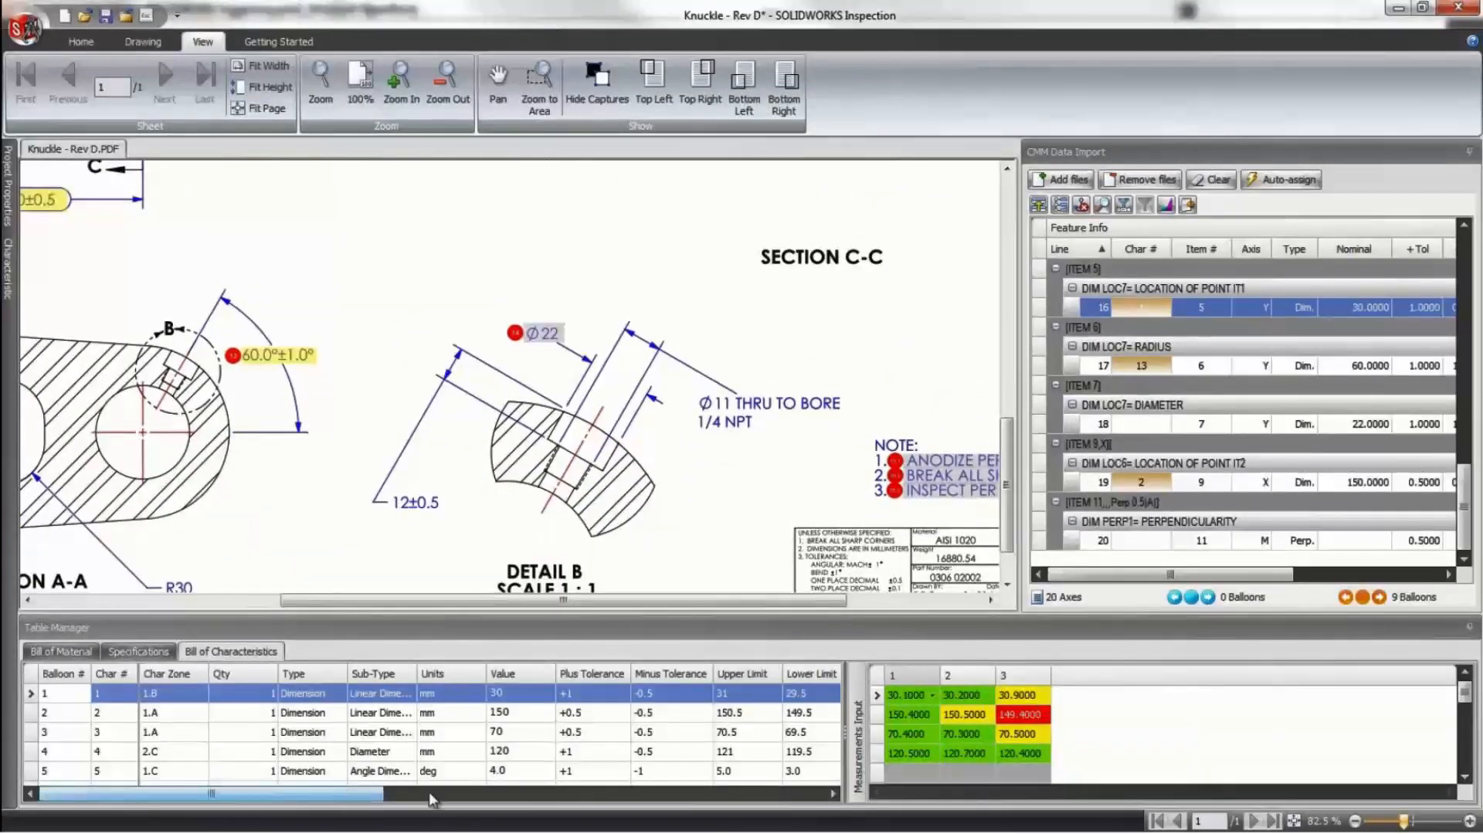
drag(1466, 705, 1473, 743)
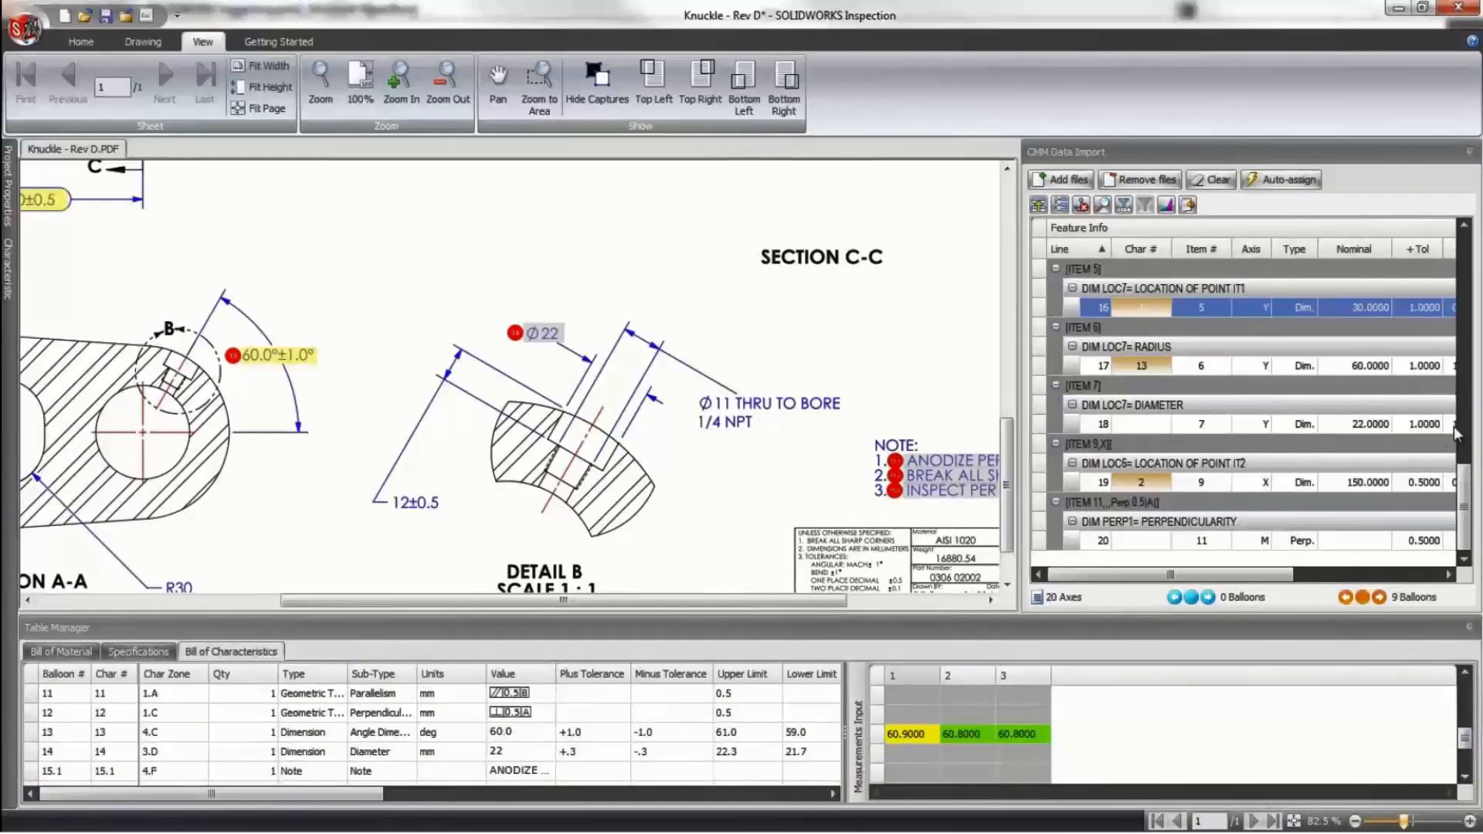
drag(1280, 577, 1247, 580)
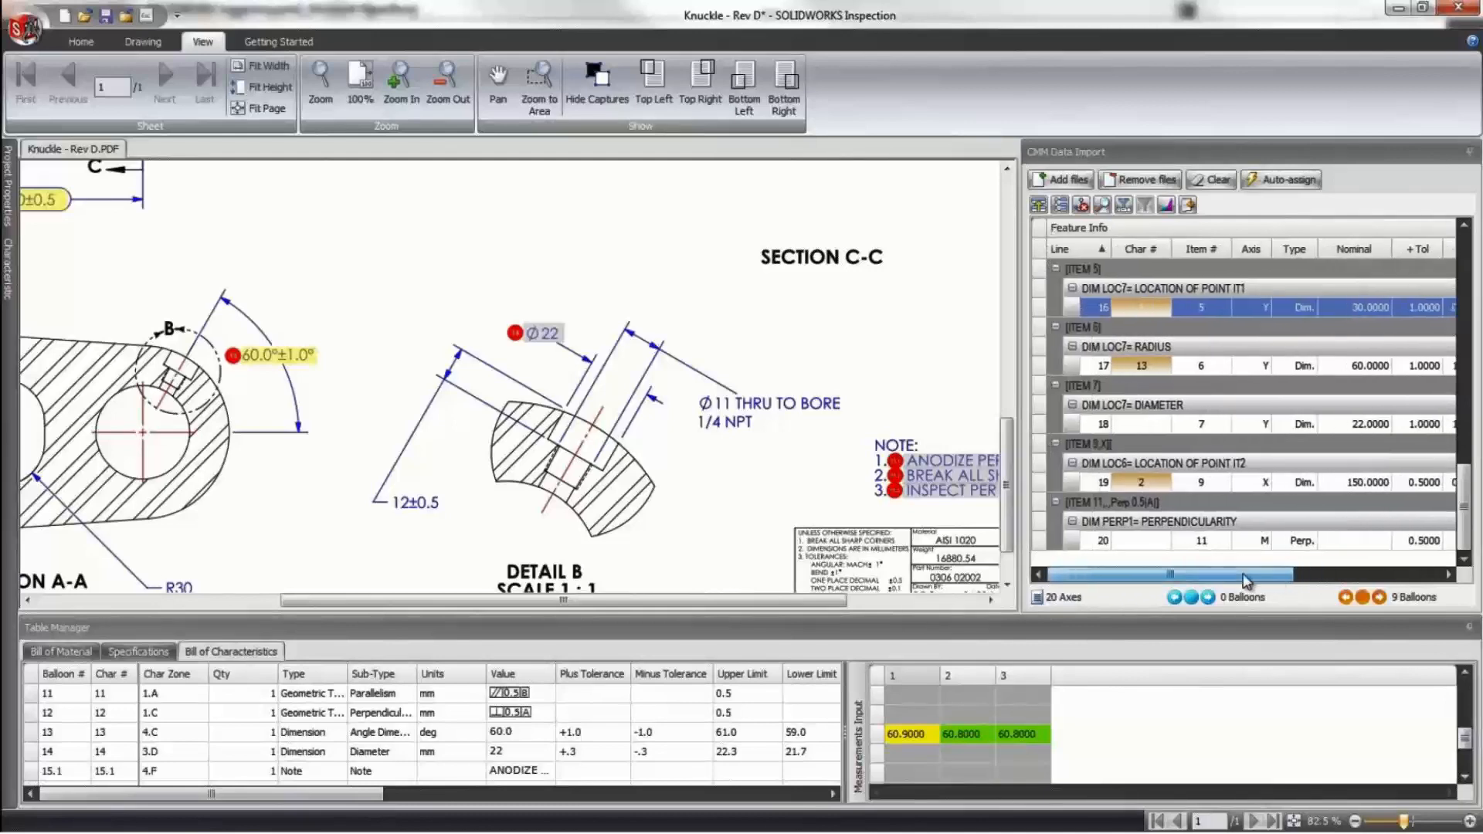
click(1159, 424)
drag(1163, 461, 1168, 520)
click(1125, 469)
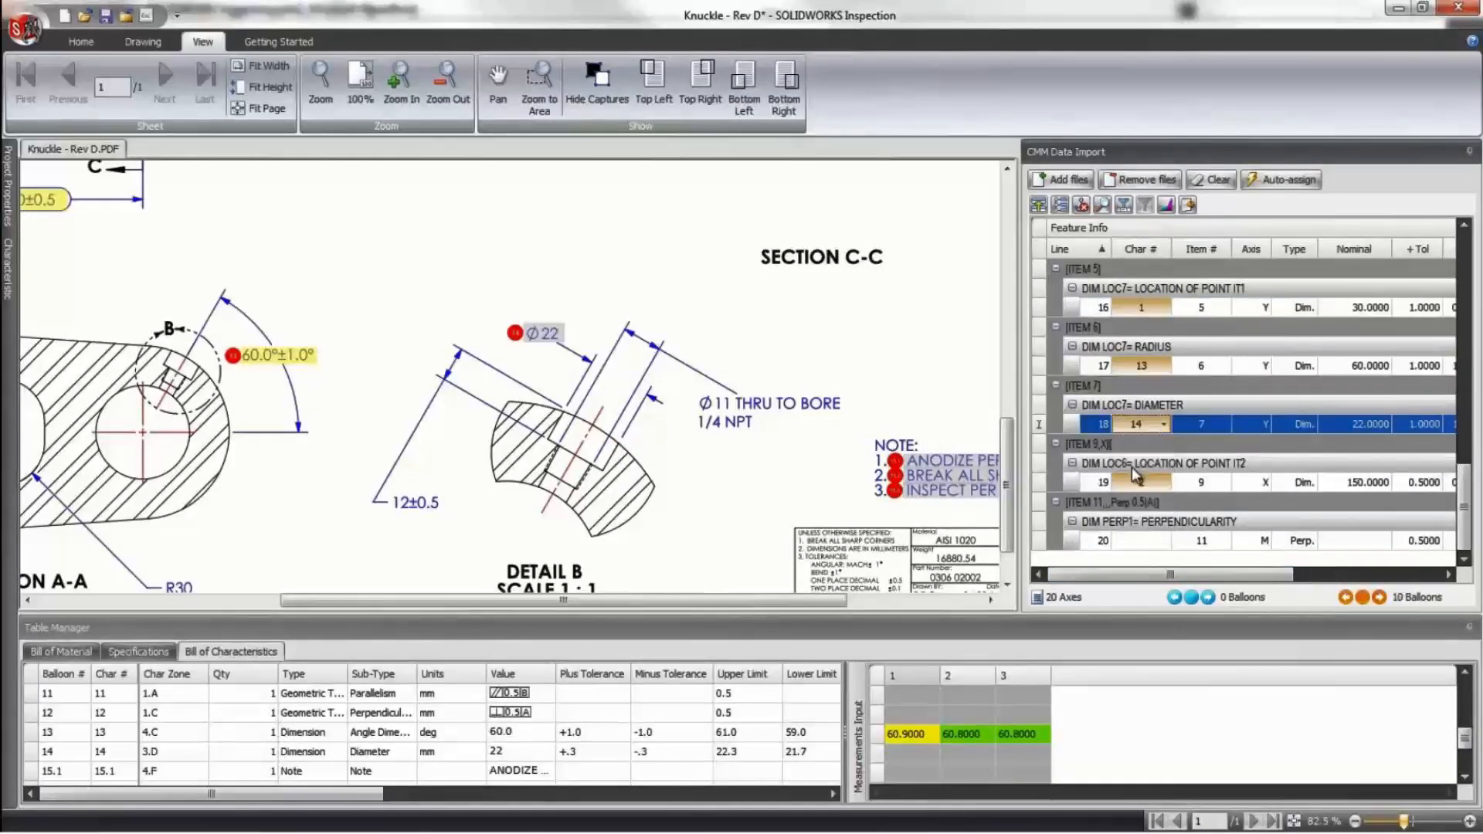
Fit the whole drawing page in view and add the AS9102 - Resemin - Results.xlt template for the Excel export.
scroll(1466, 507, up, 2)
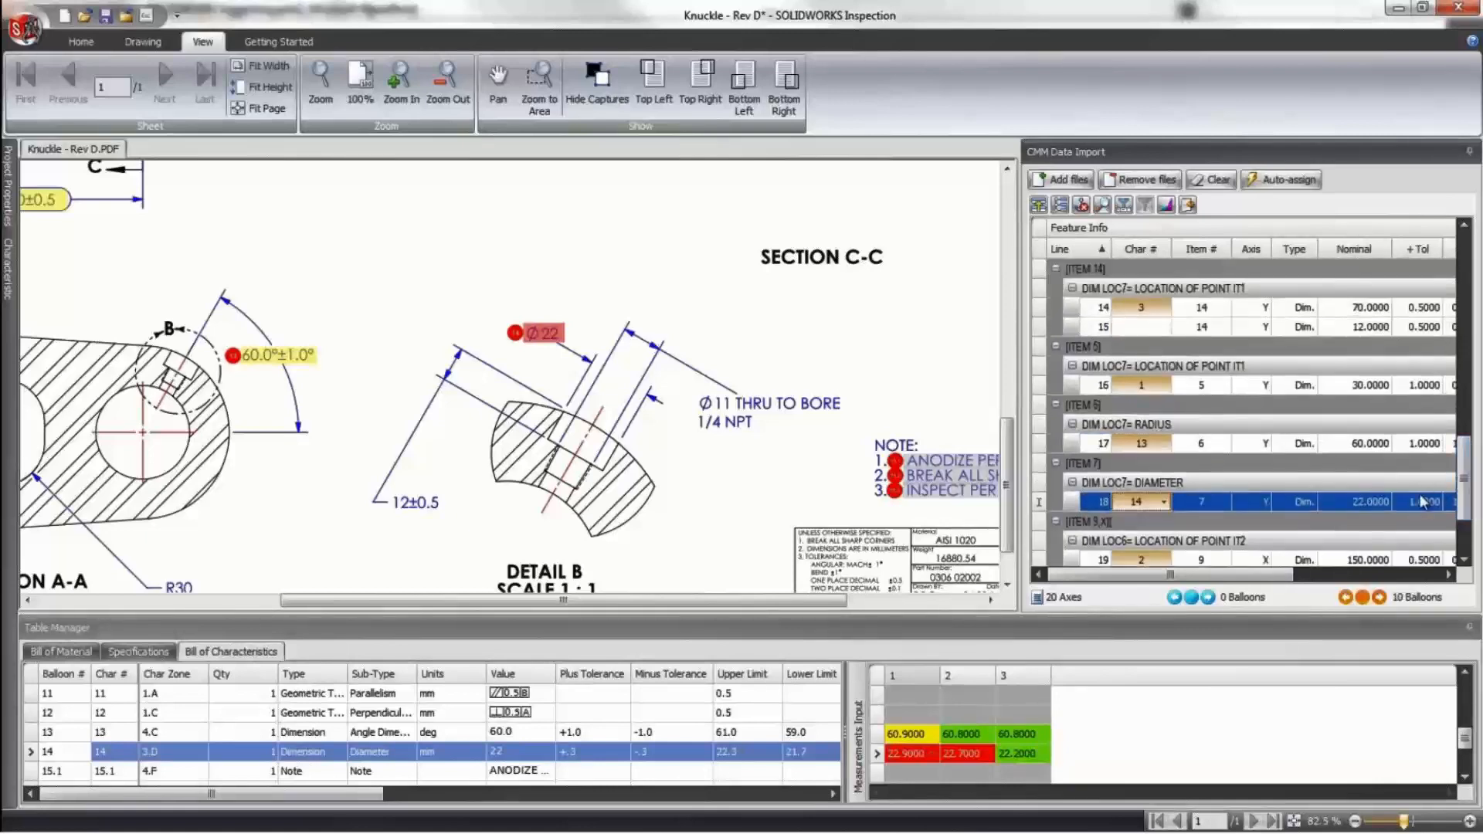
drag(833, 607, 611, 607)
scroll(726, 424, down, 3)
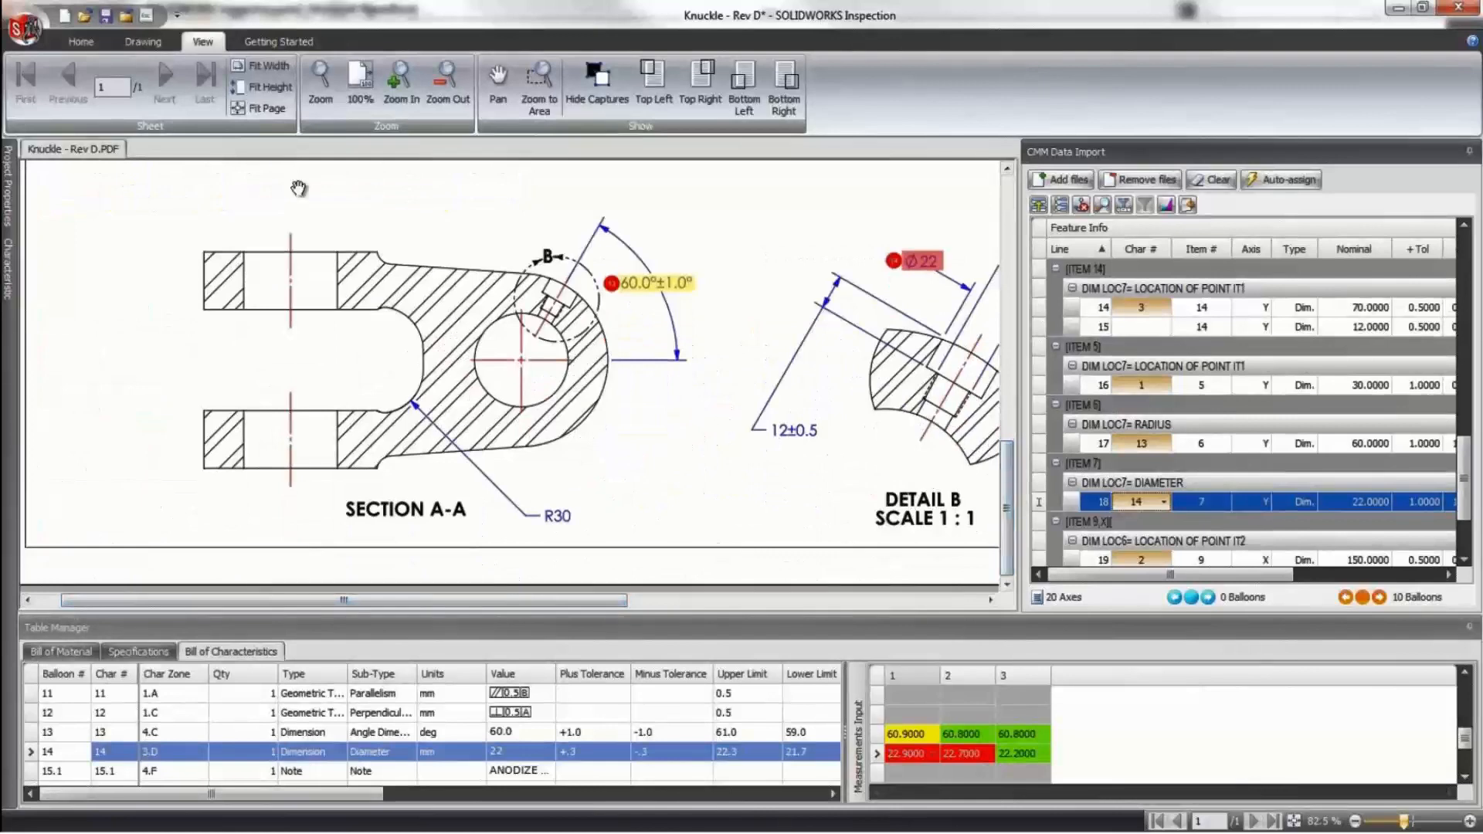
click(249, 108)
click(81, 40)
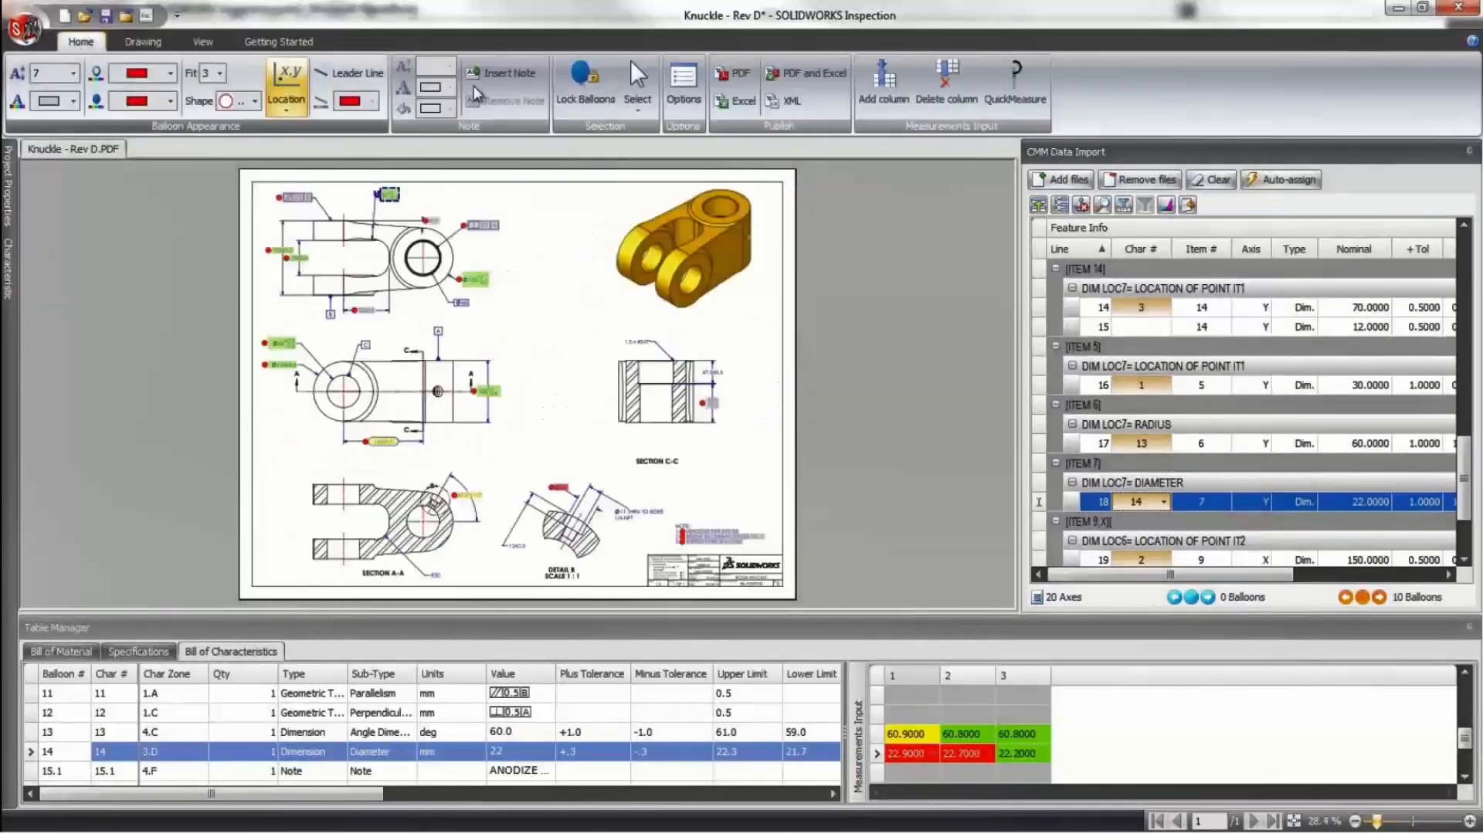
click(745, 99)
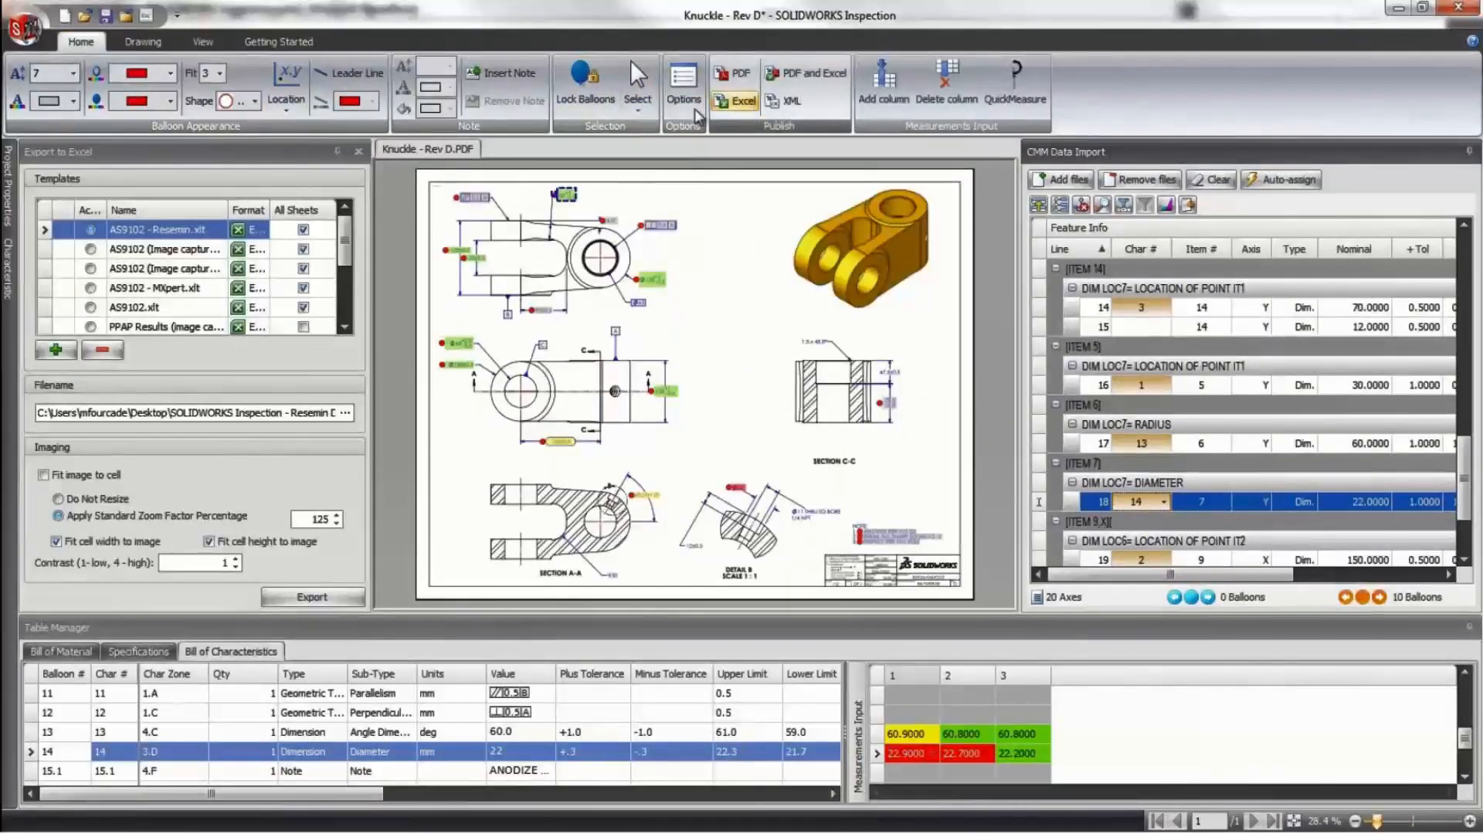
click(55, 350)
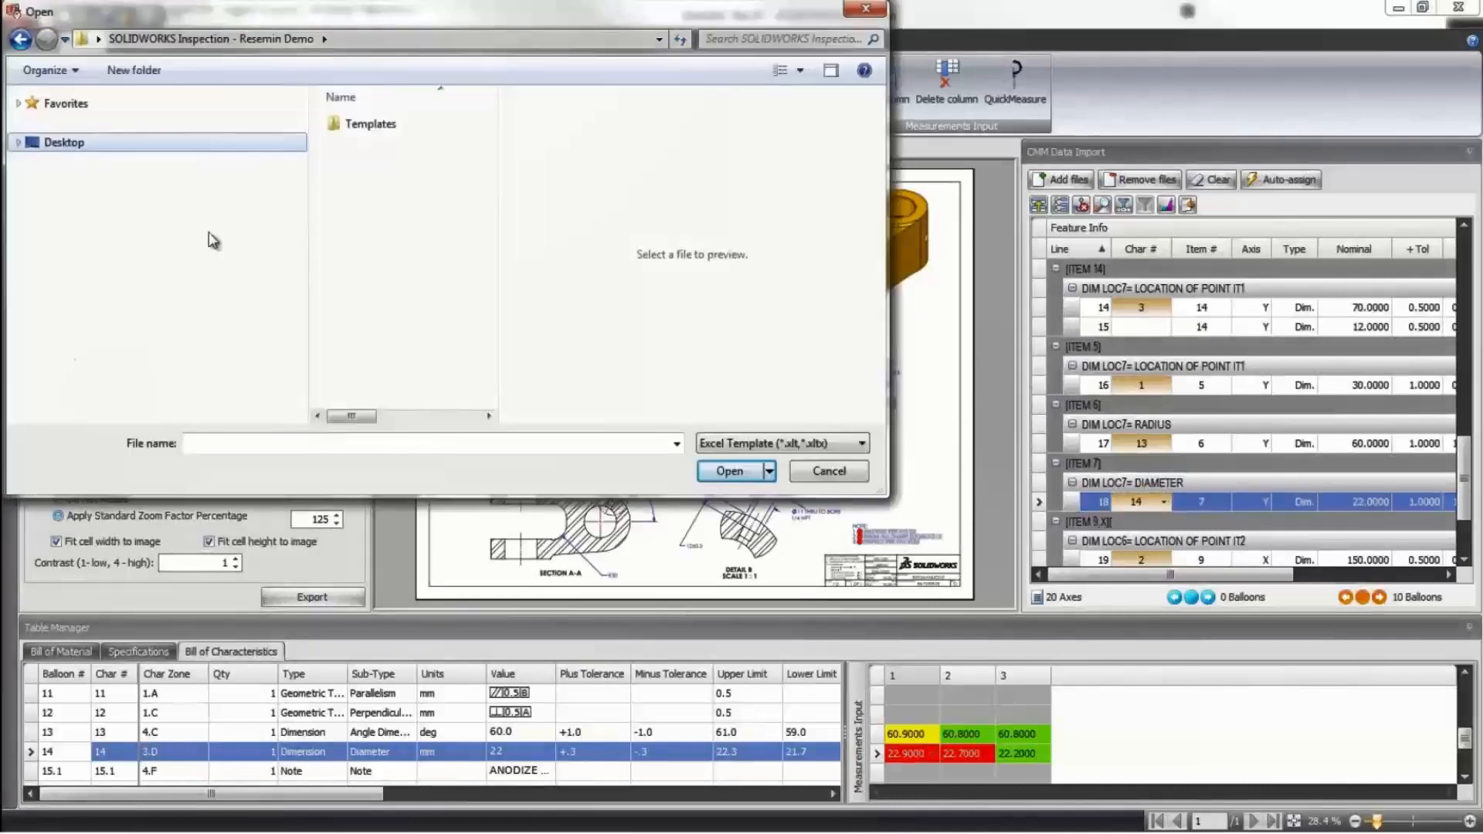
double_click(358, 136)
click(390, 144)
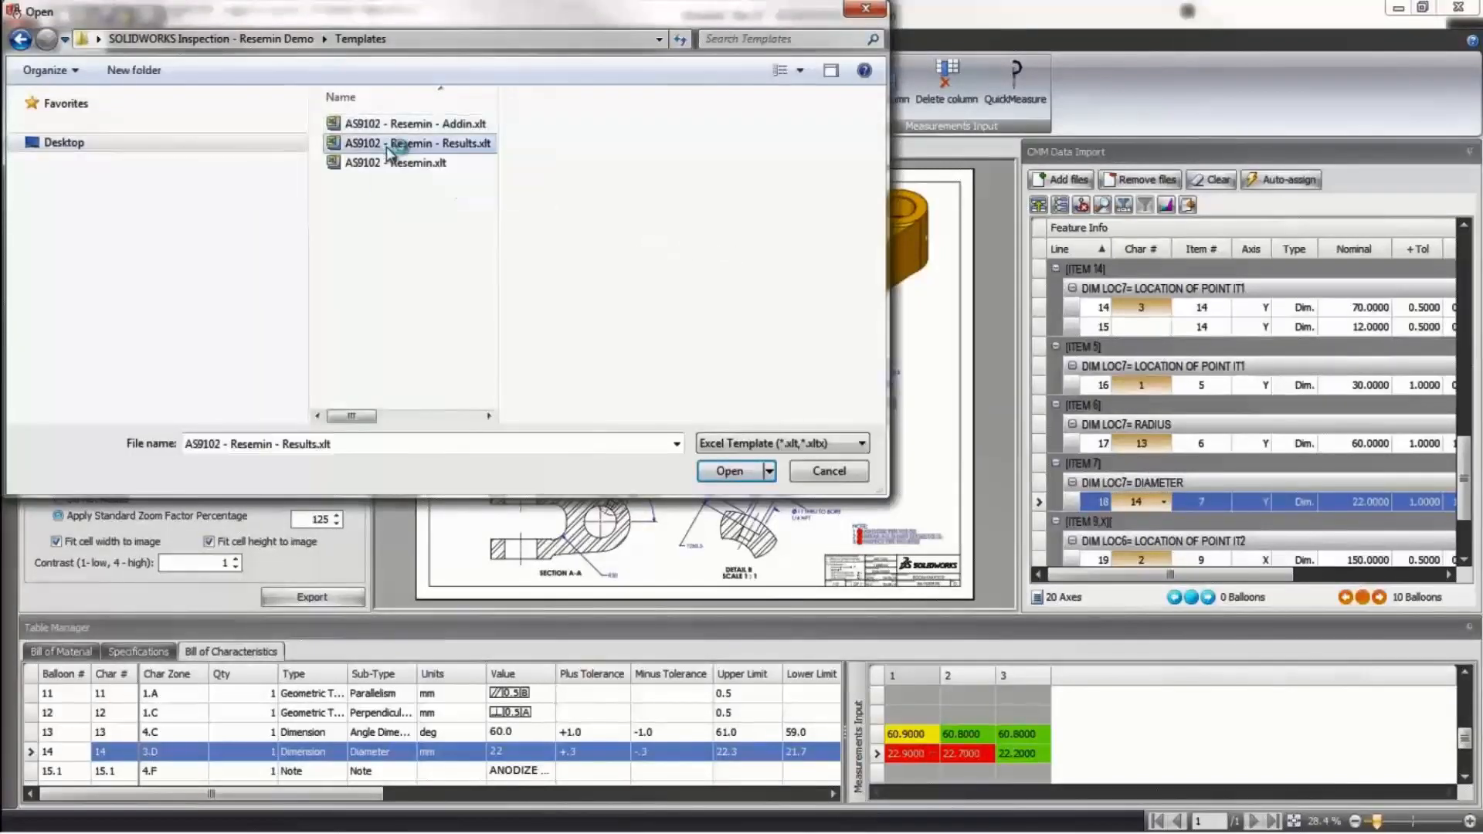
click(729, 472)
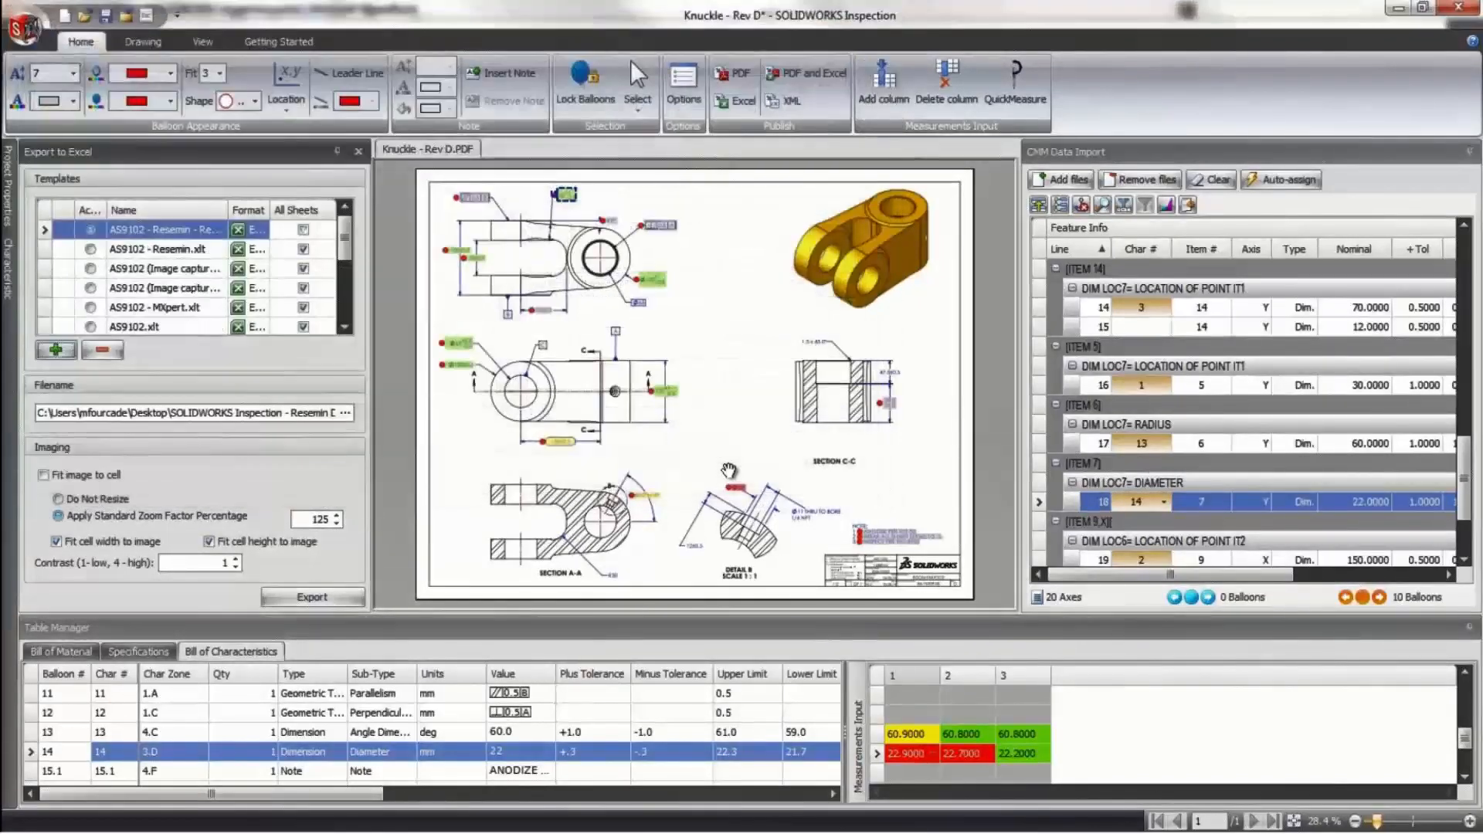
Export the inspection report to Excel with all sheets included, and review the measurement results on Form 3.
click(304, 230)
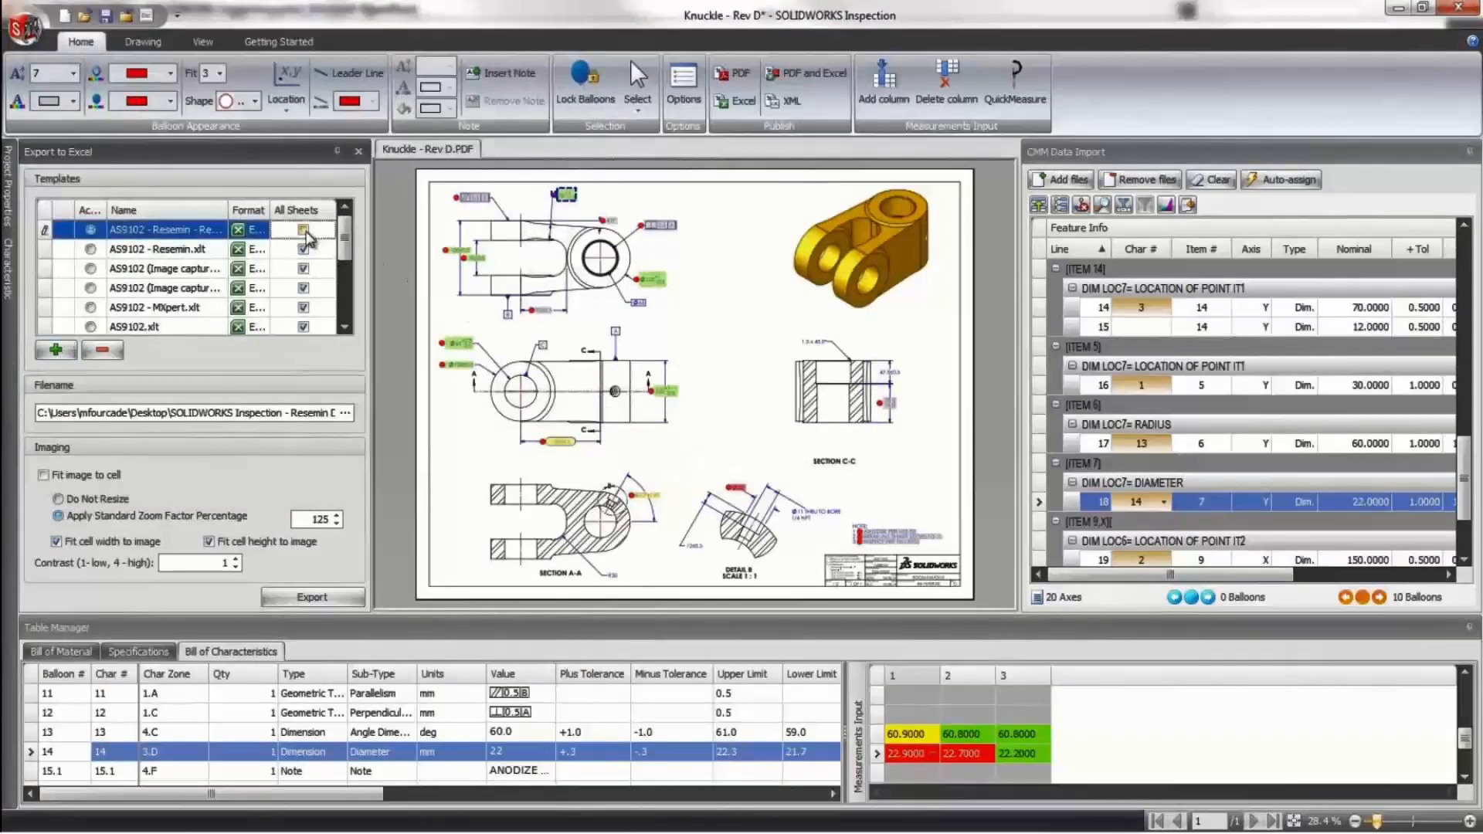
click(337, 599)
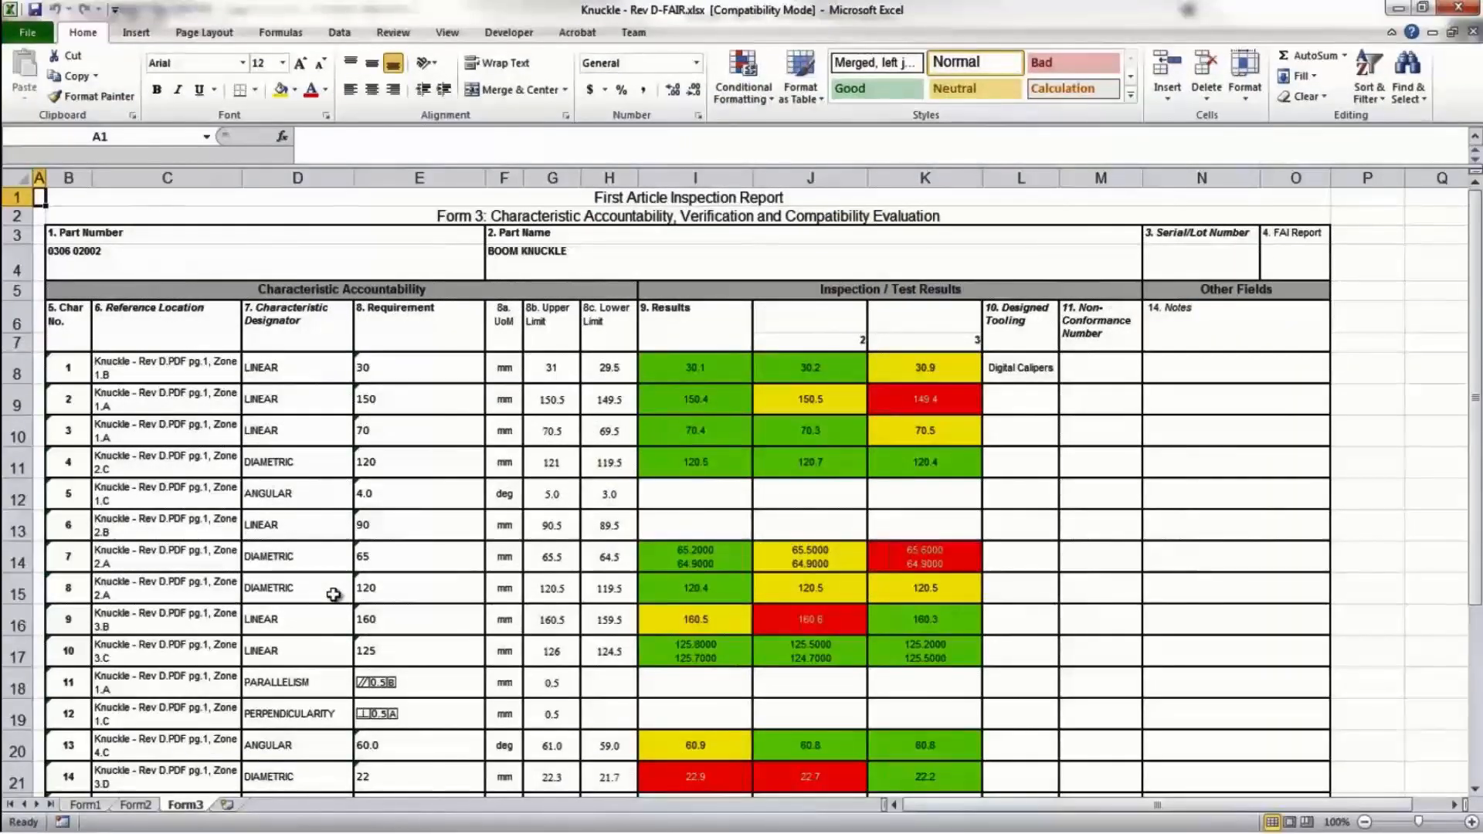
scroll(695, 425, down, 1)
scroll(695, 425, down, 2)
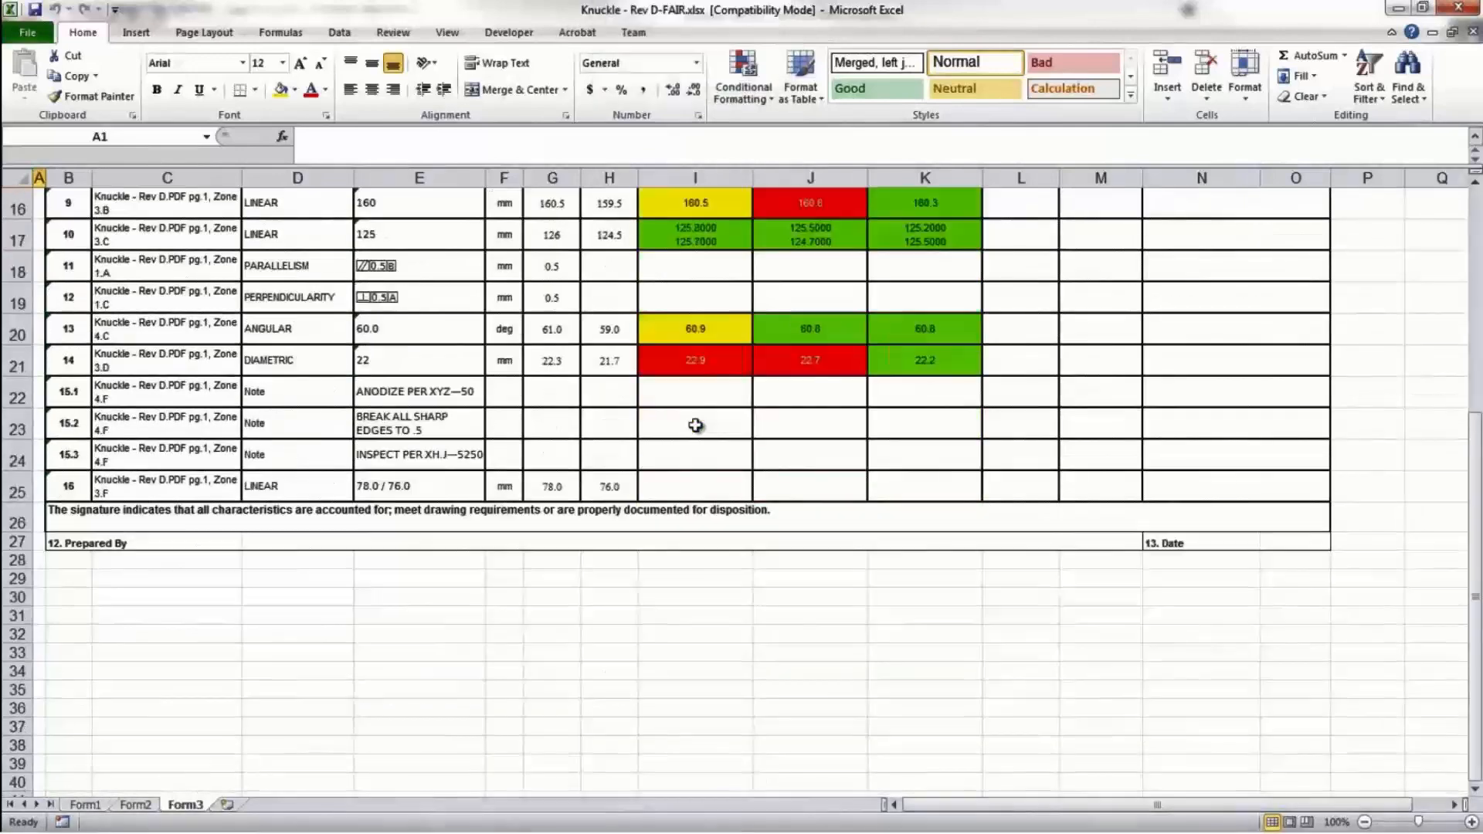
scroll(695, 426, up, 3)
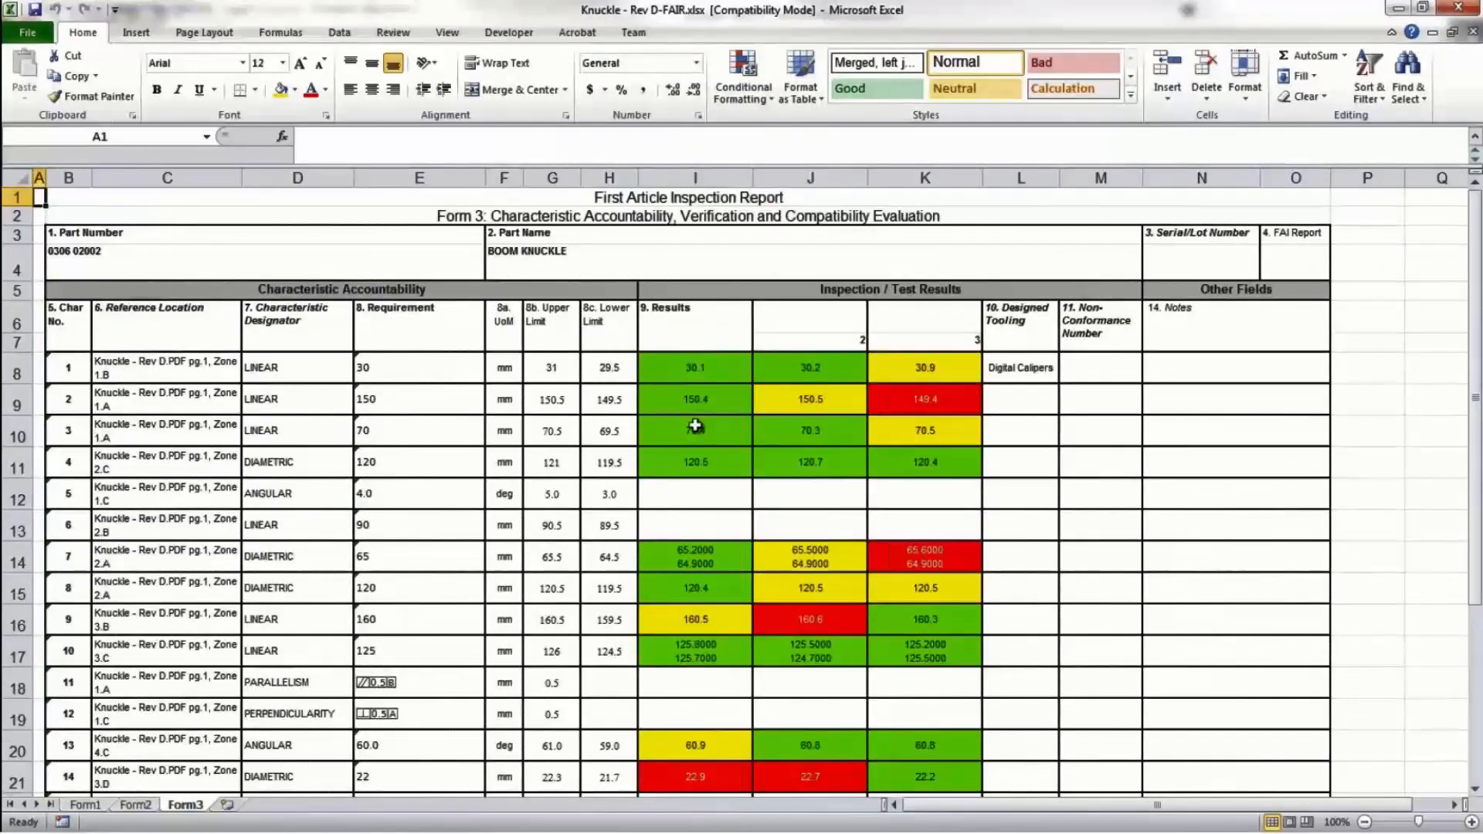